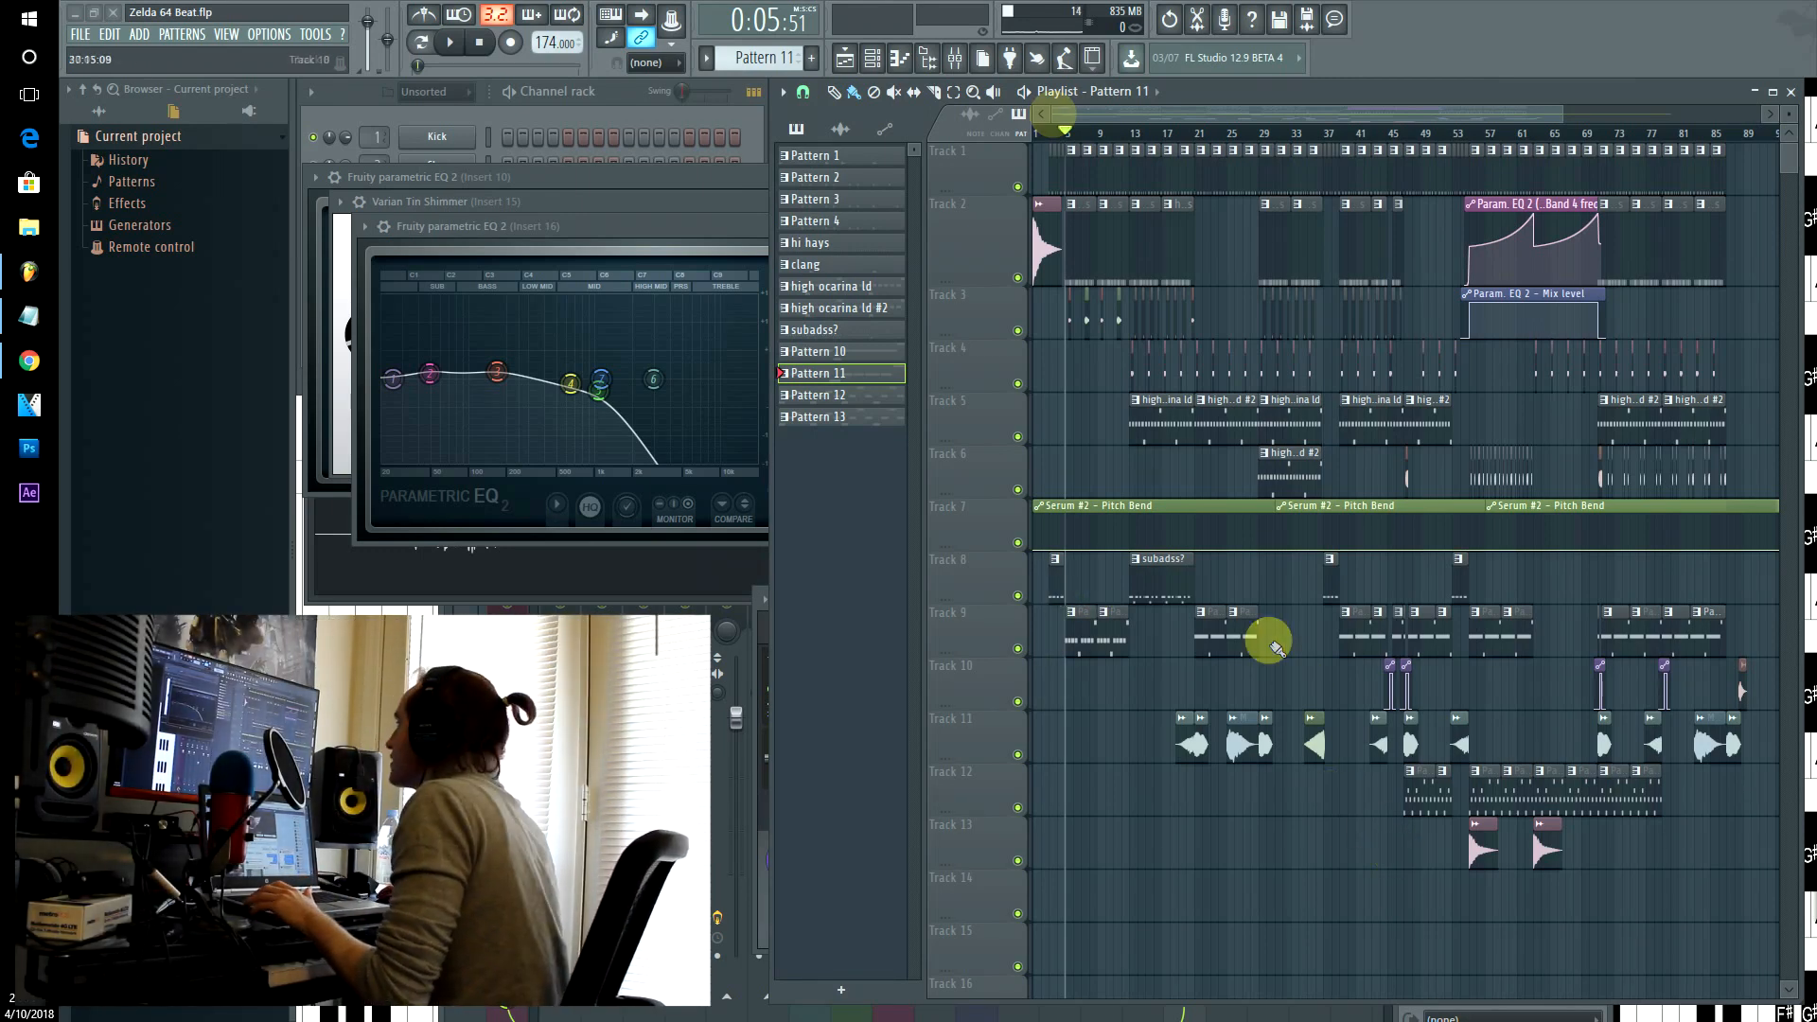
- Play the Zelda 64 Beat song from its beginning and check the master track's effects in the mixer
{"action": "left_click_drag", "start_coordinate": [1047, 140], "coordinate": [1018, 129]}
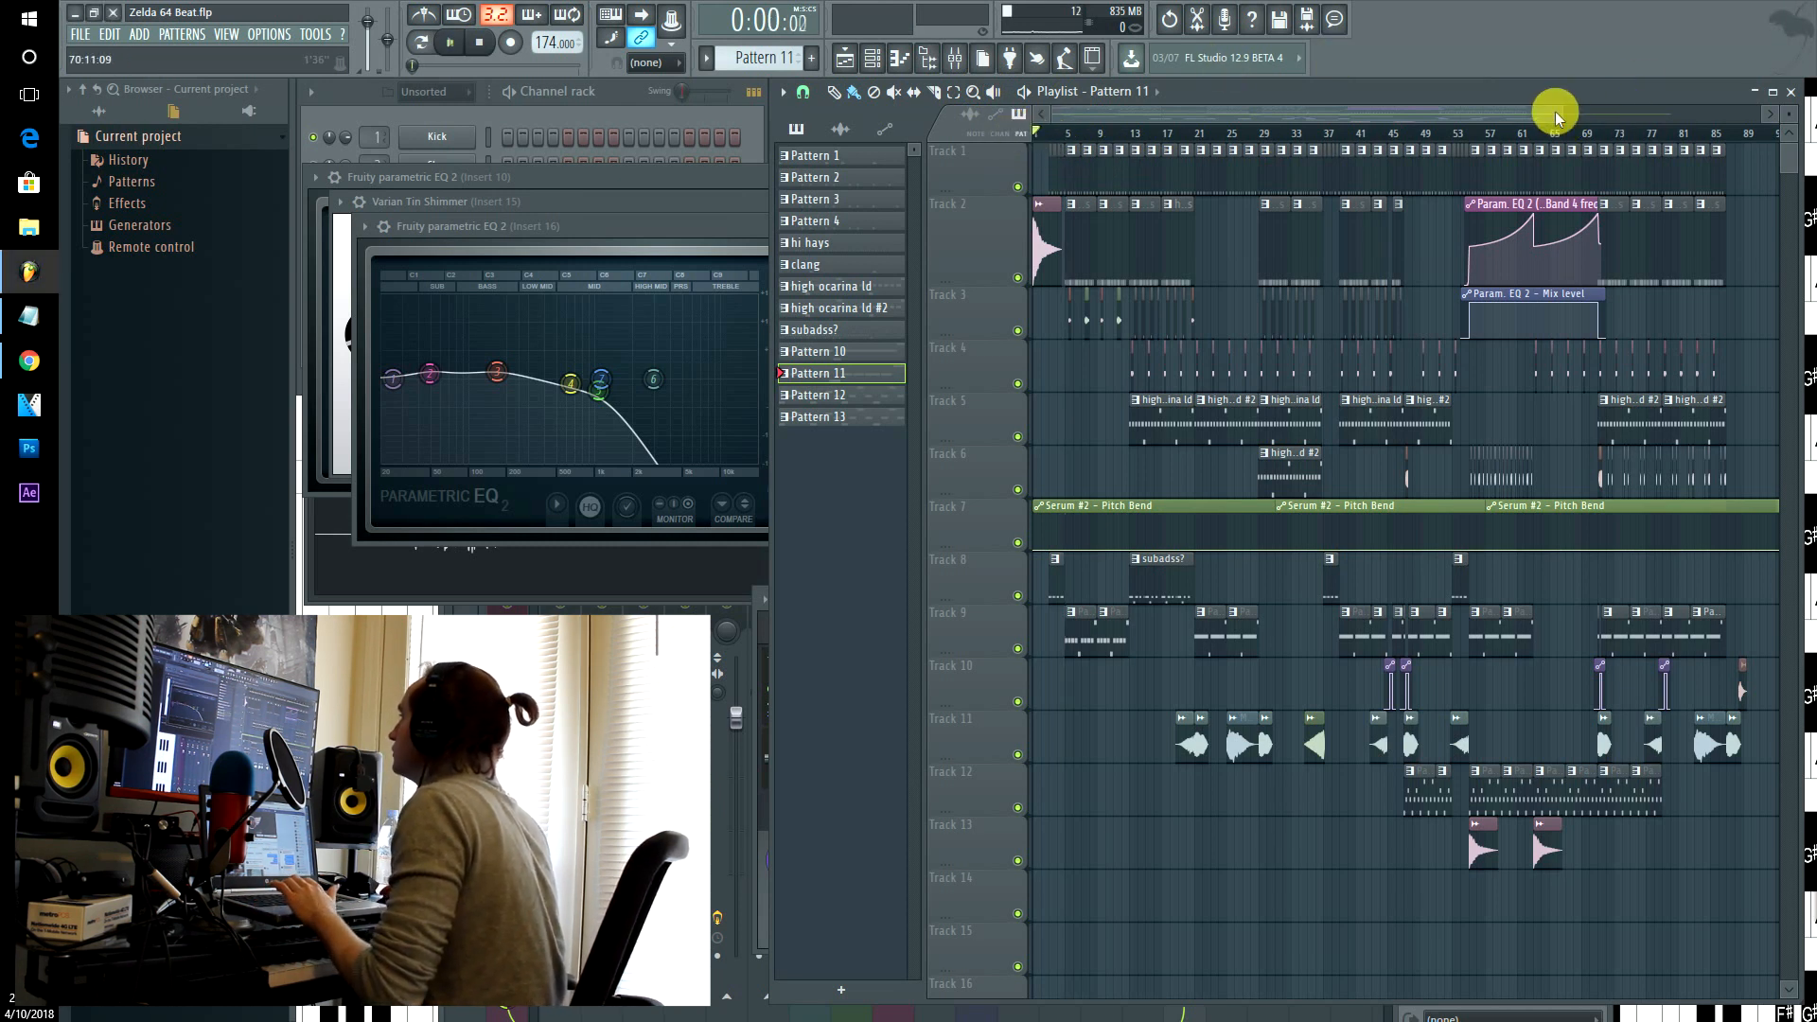
{"action": "key", "text": "space"}
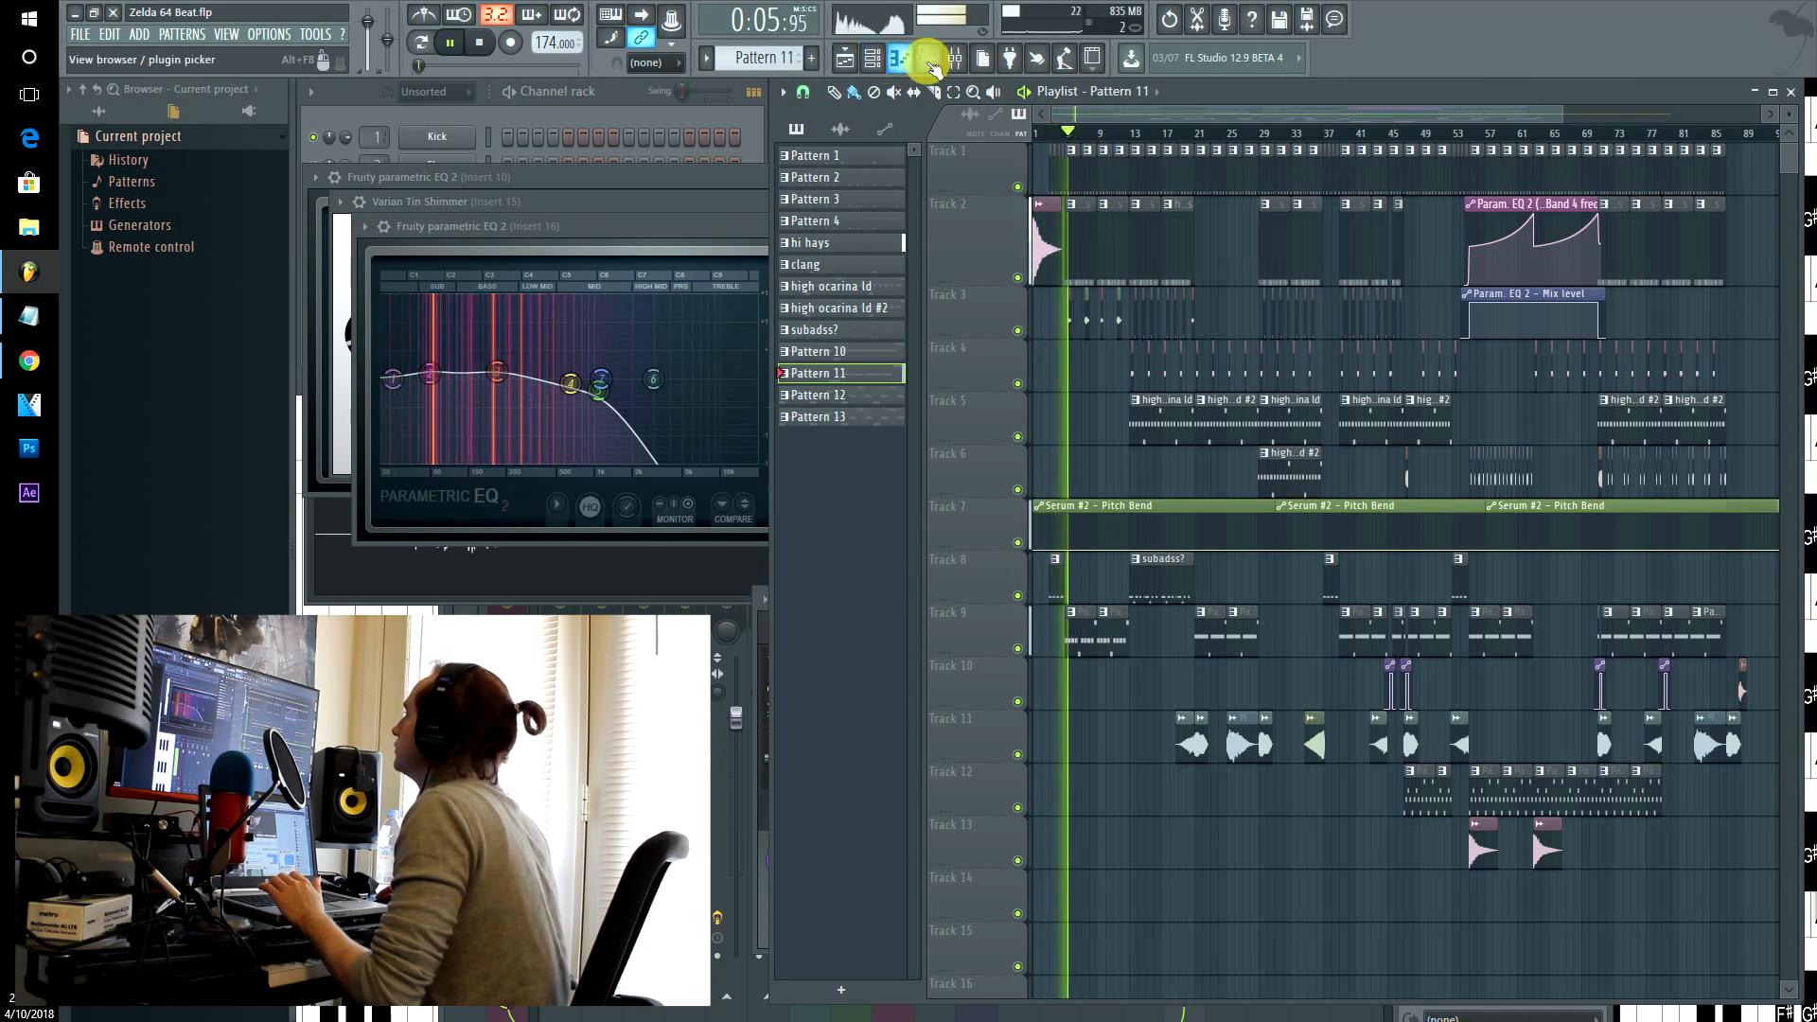
{"action": "left_click", "coordinate": [957, 59]}
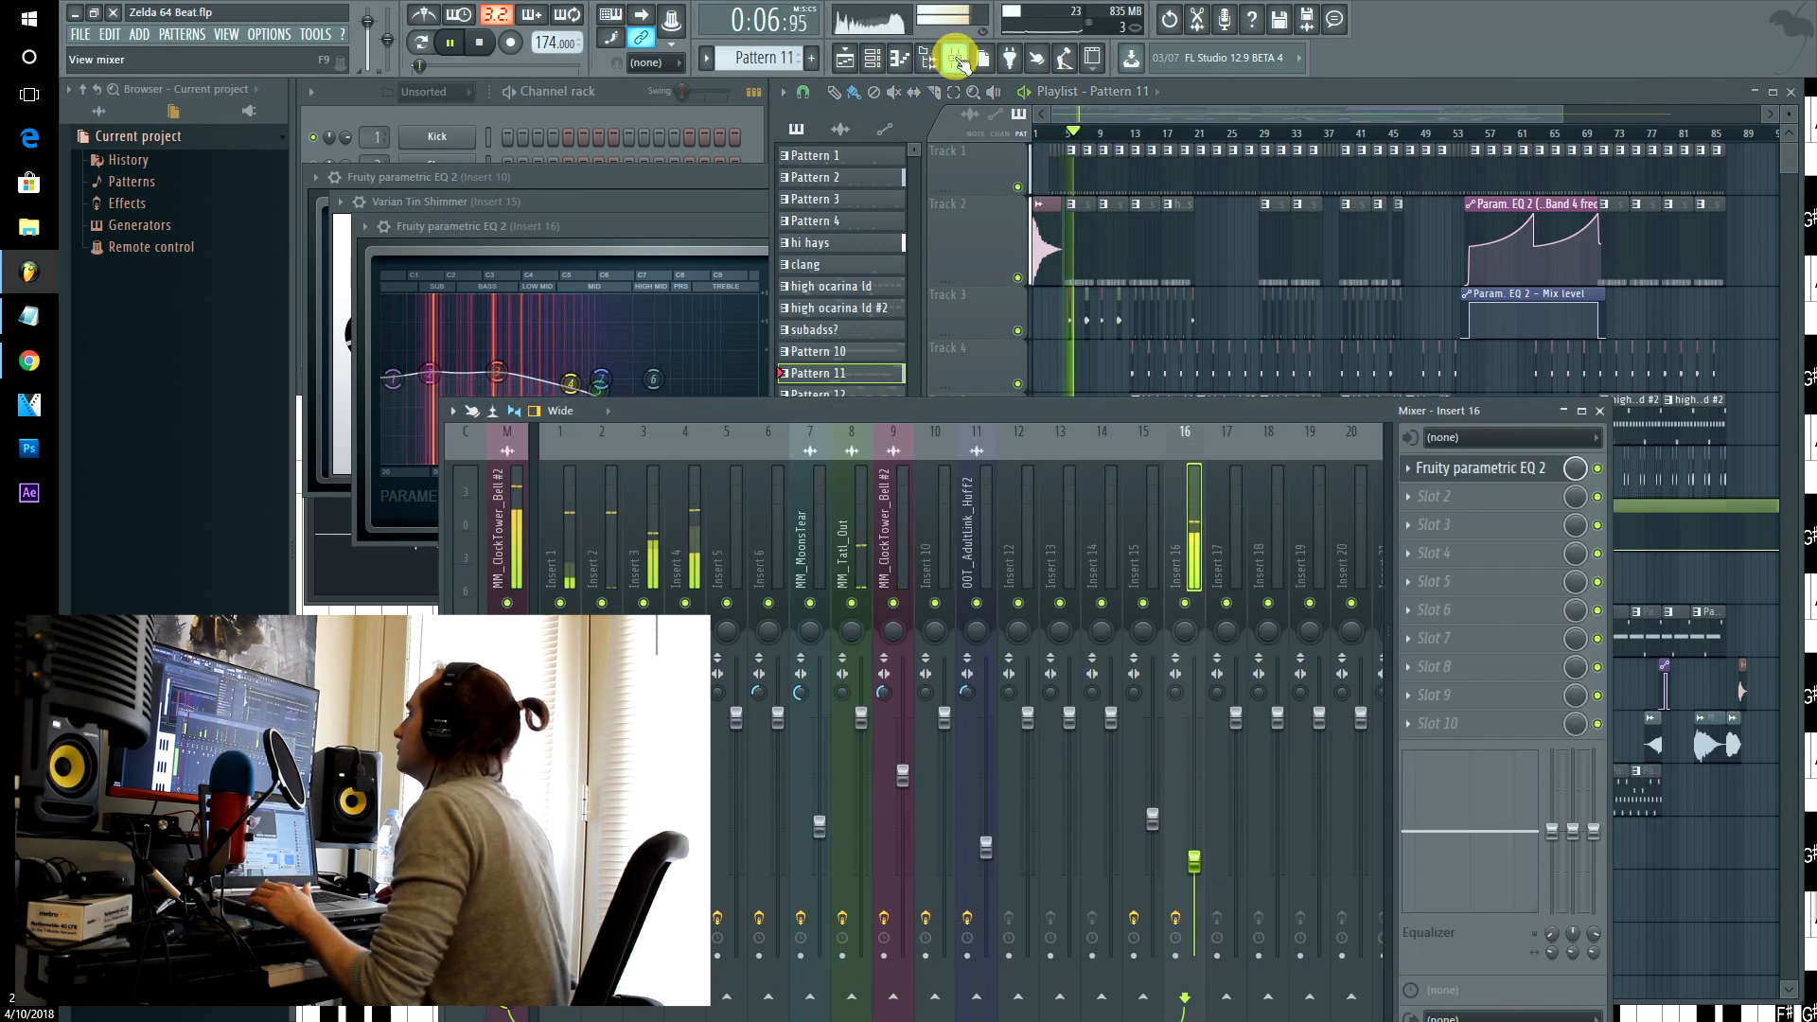
{"action": "left_click", "coordinate": [498, 520]}
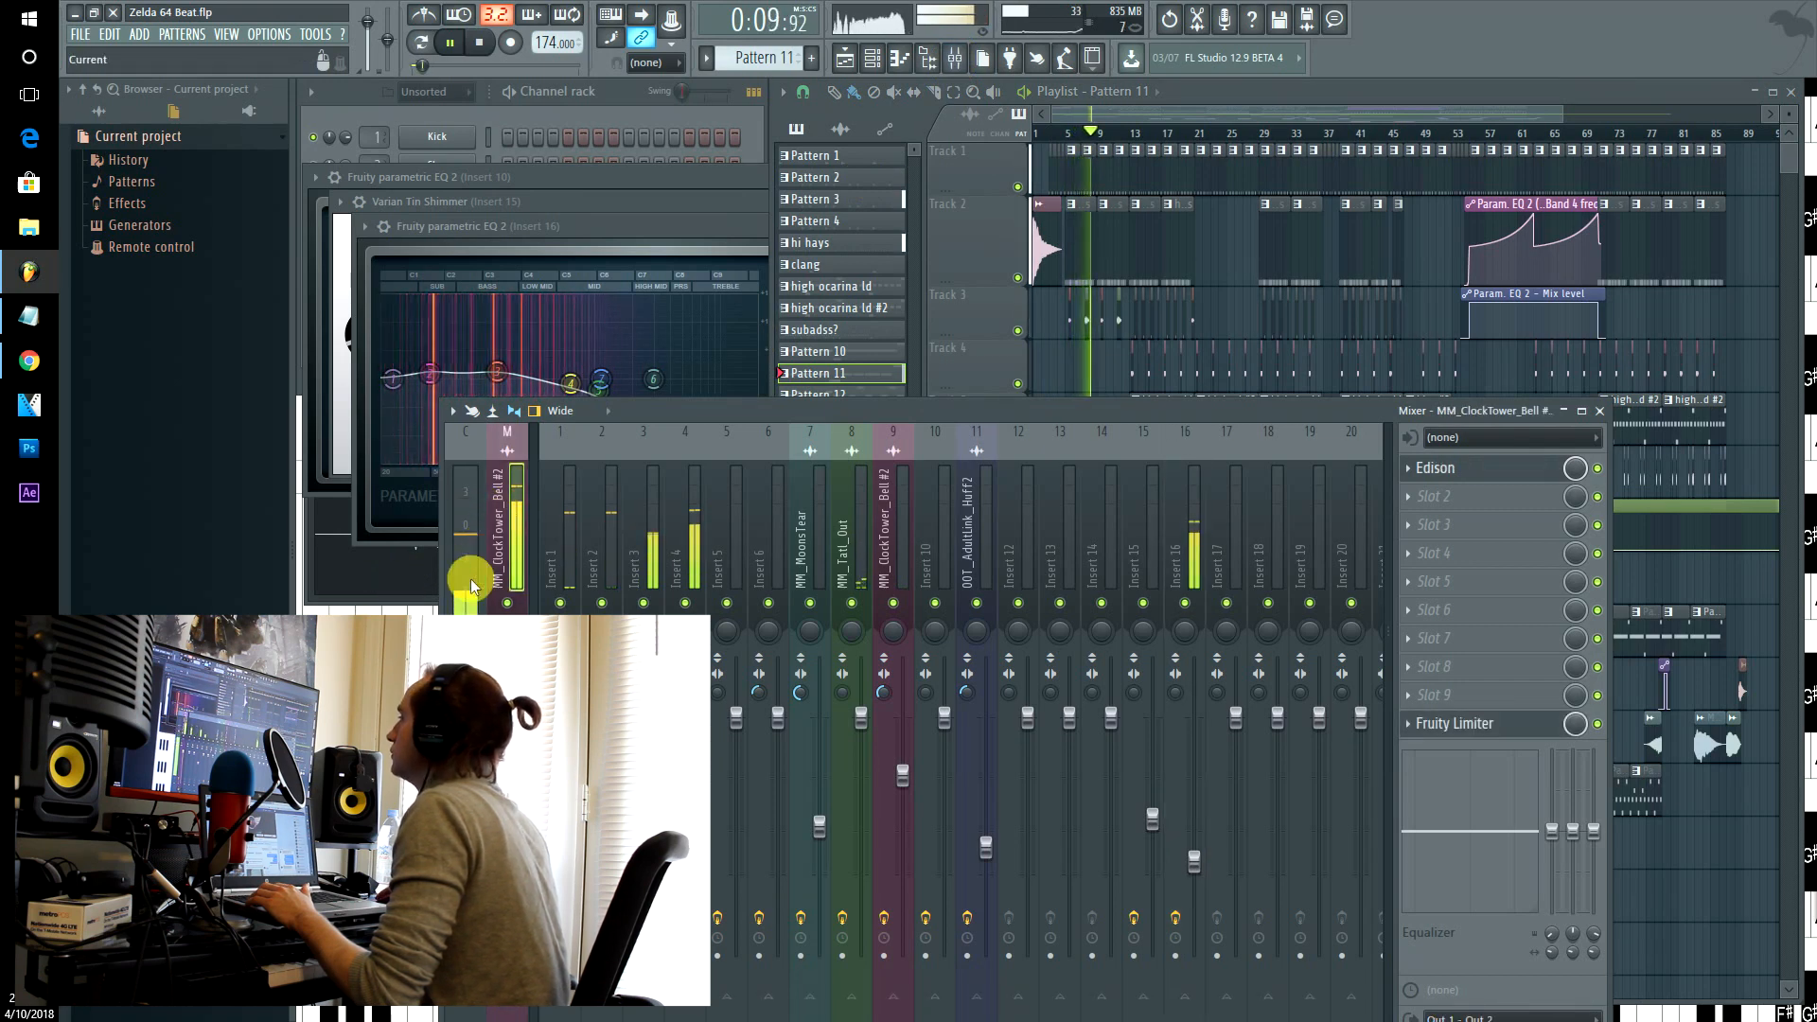
{"action": "left_click", "coordinate": [1563, 411]}
- Play the arrangement through to its end with the channel rack and full playlist in view, and pause the song
{"action": "left_click_drag", "start_coordinate": [1566, 118], "coordinate": [1225, 130]}
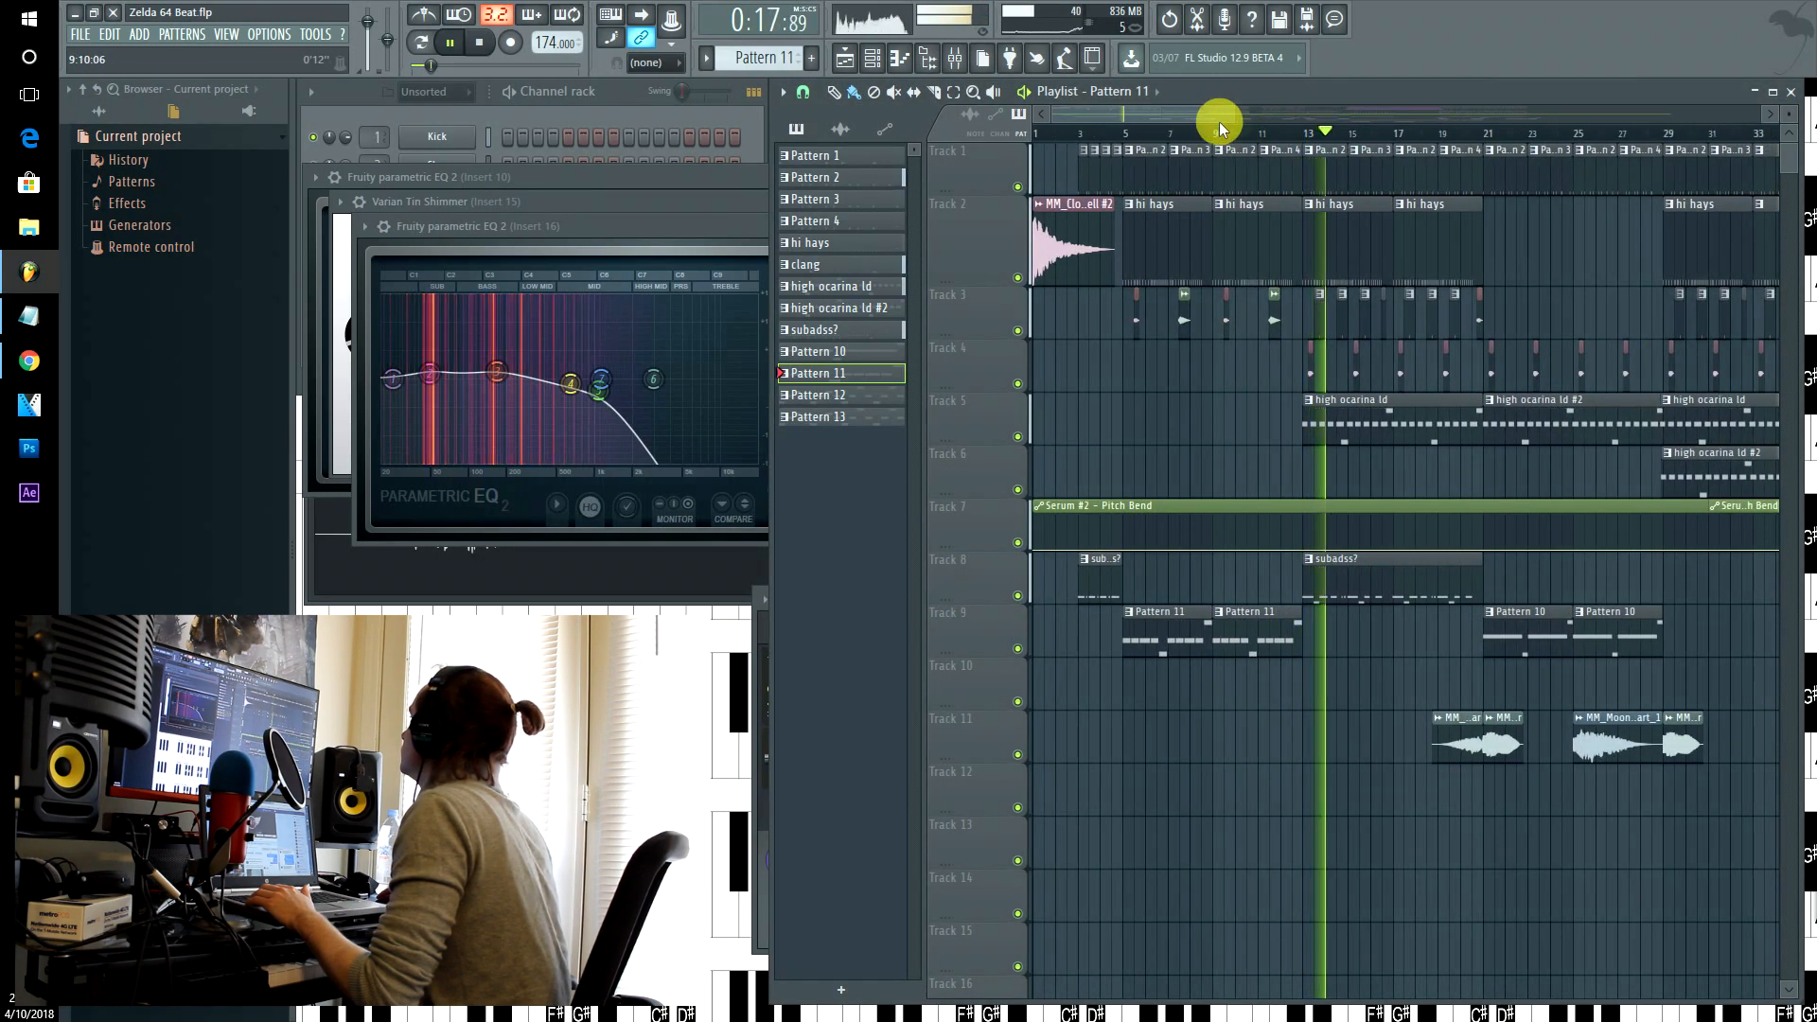
{"action": "left_click_drag", "start_coordinate": [1245, 113], "coordinate": [1555, 120]}
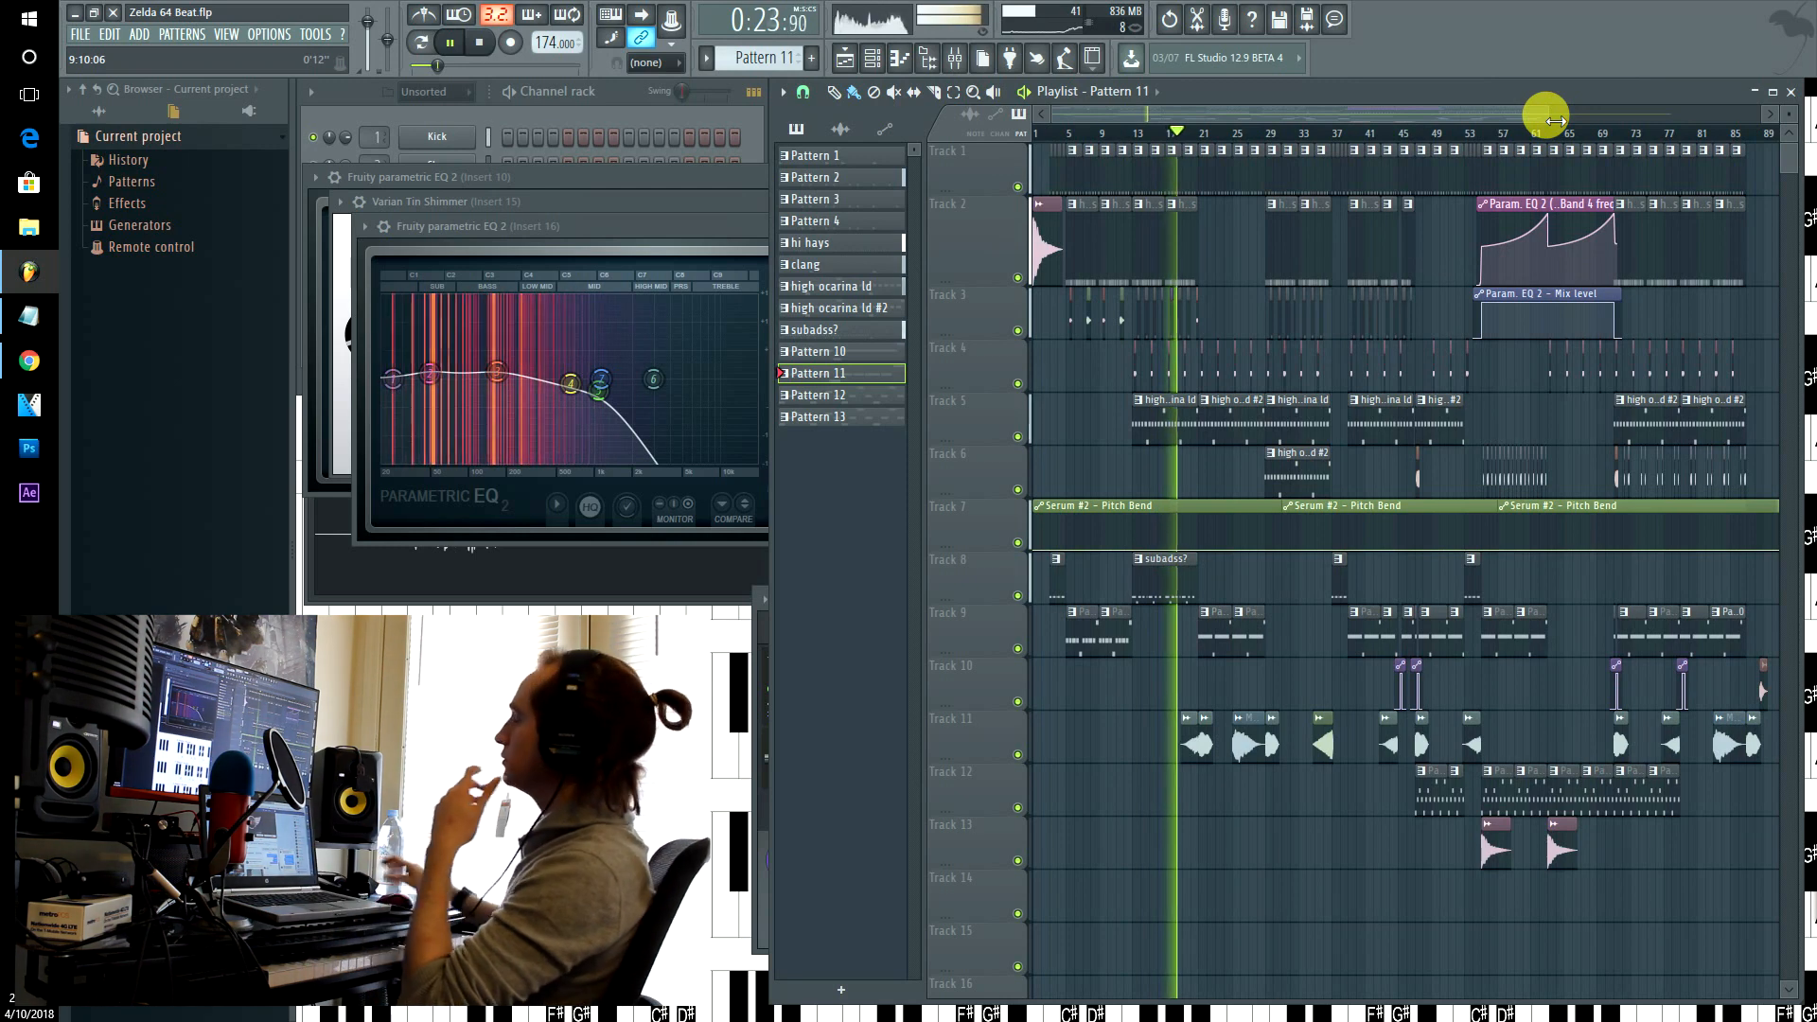
{"action": "left_click", "coordinate": [531, 123]}
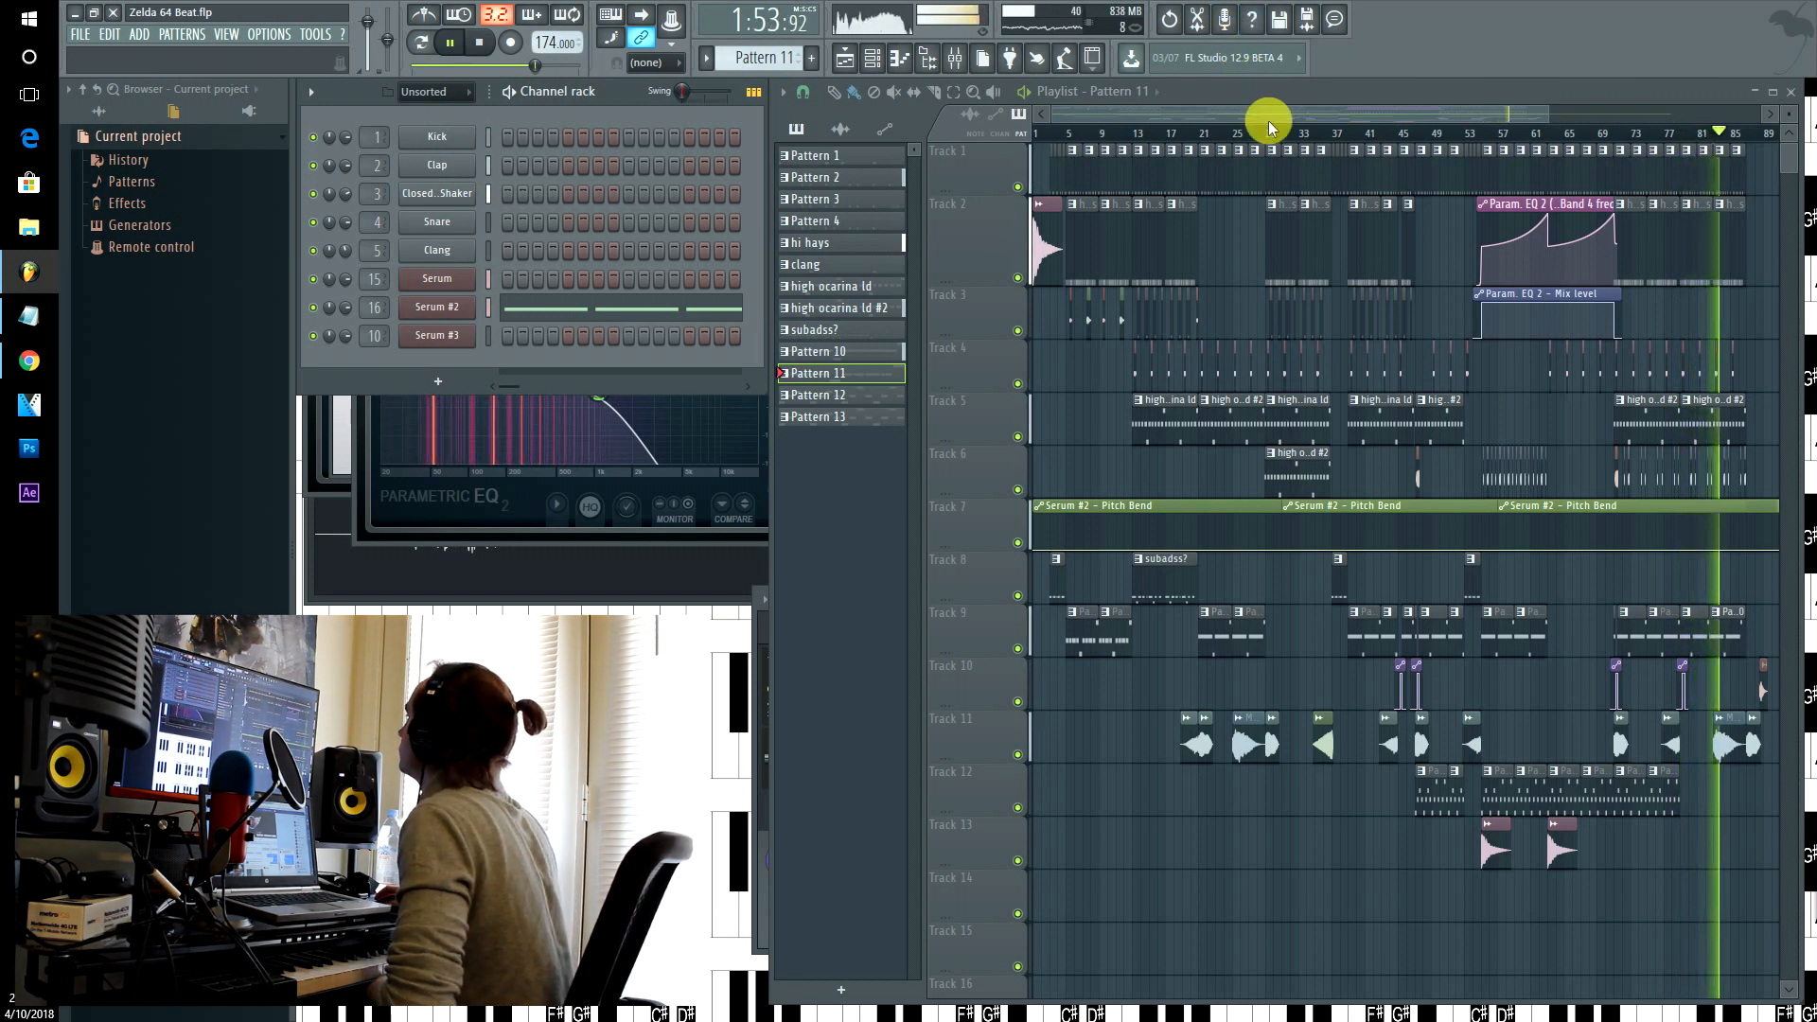
{"action": "mouse_move", "coordinate": [1269, 115]}
{"action": "left_mouse_down"}
{"action": "mouse_move", "coordinate": [1323, 120]}
{"action": "mouse_move", "coordinate": [1278, 116]}
{"action": "left_mouse_up"}
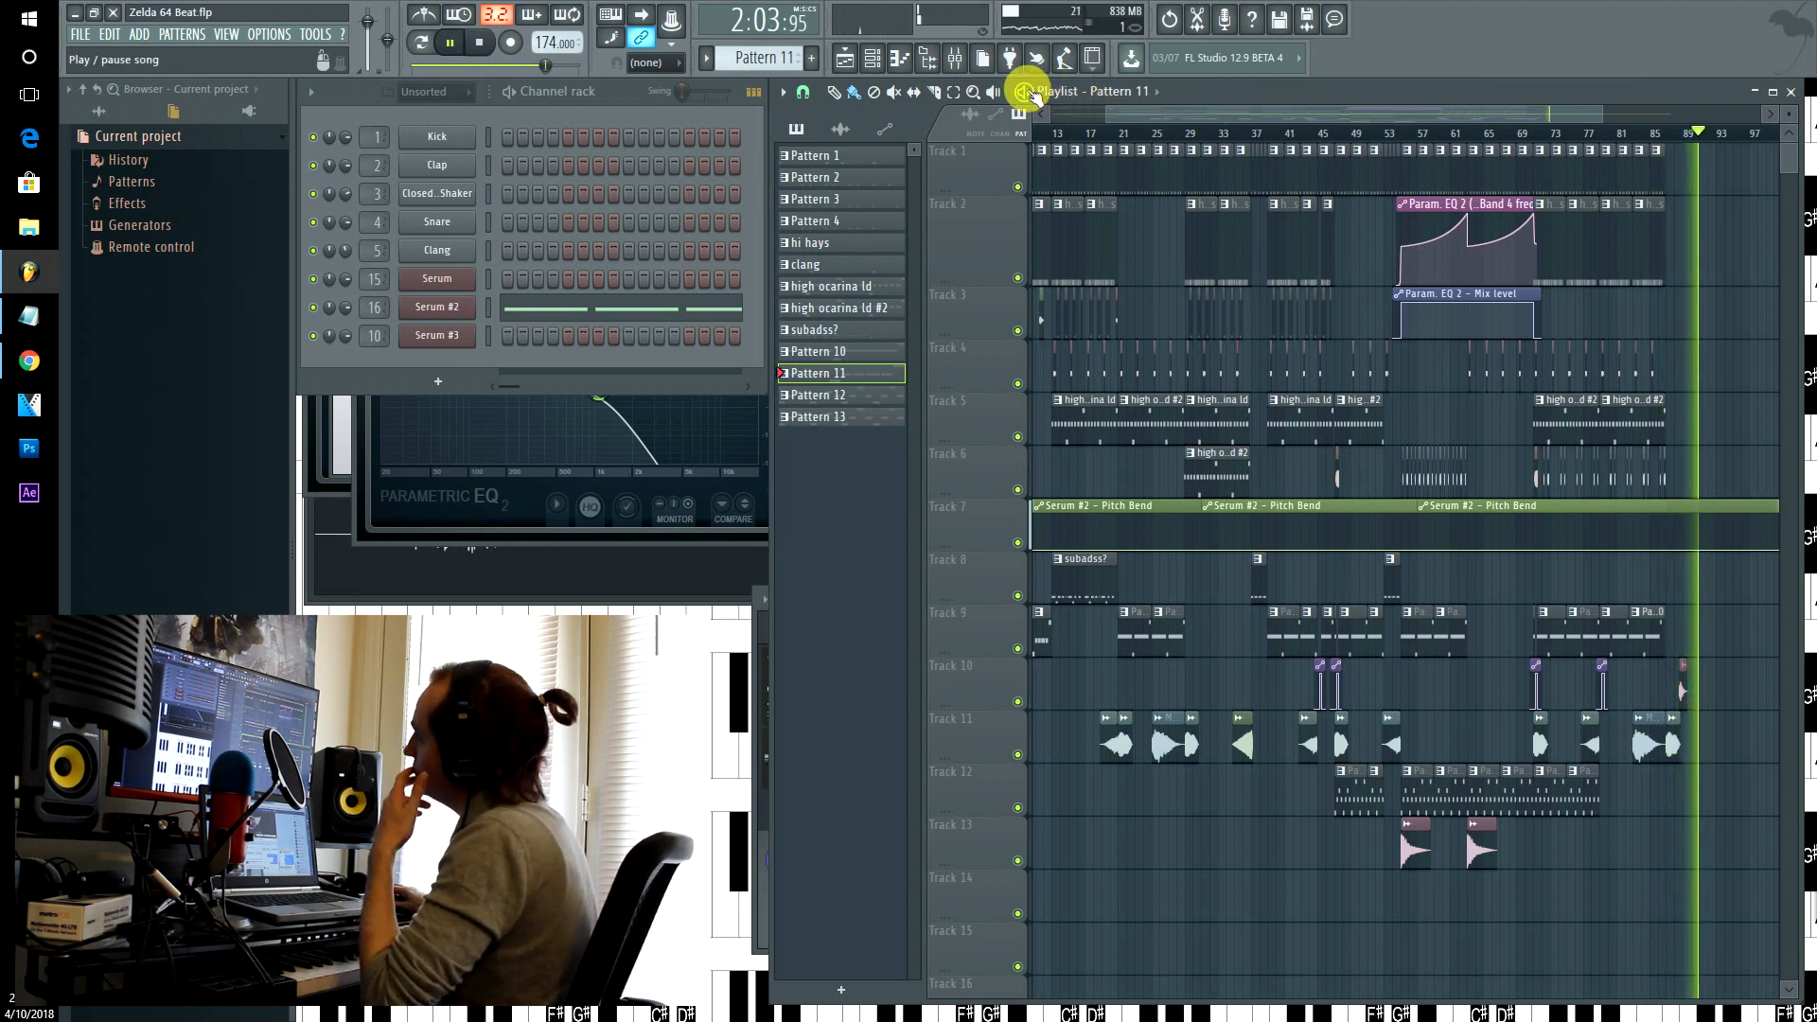
{"action": "left_click", "coordinate": [1025, 91]}
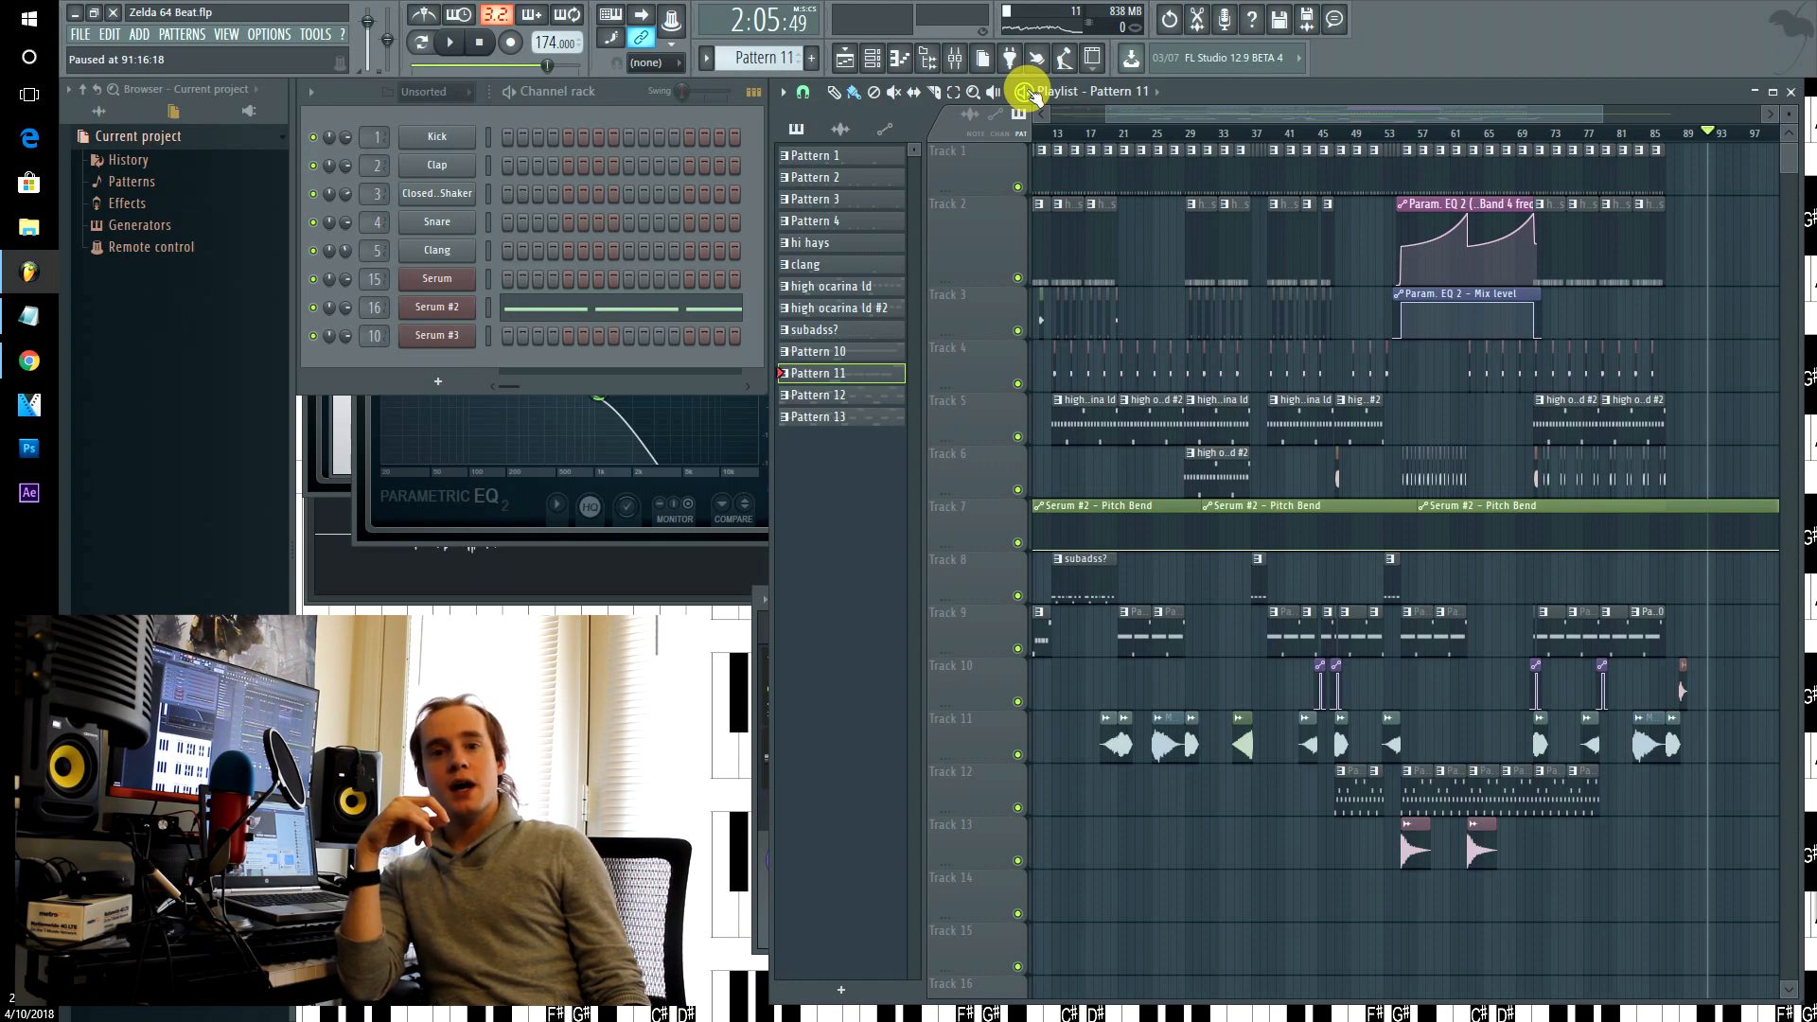
- Switch to the Zelda 64 Beat Sampling project and examine bands 2 and 6 of the Roll Into Wall/Kick track's Fruity parametric EQ 2
{"action": "key", "text": "alt+Tab"}
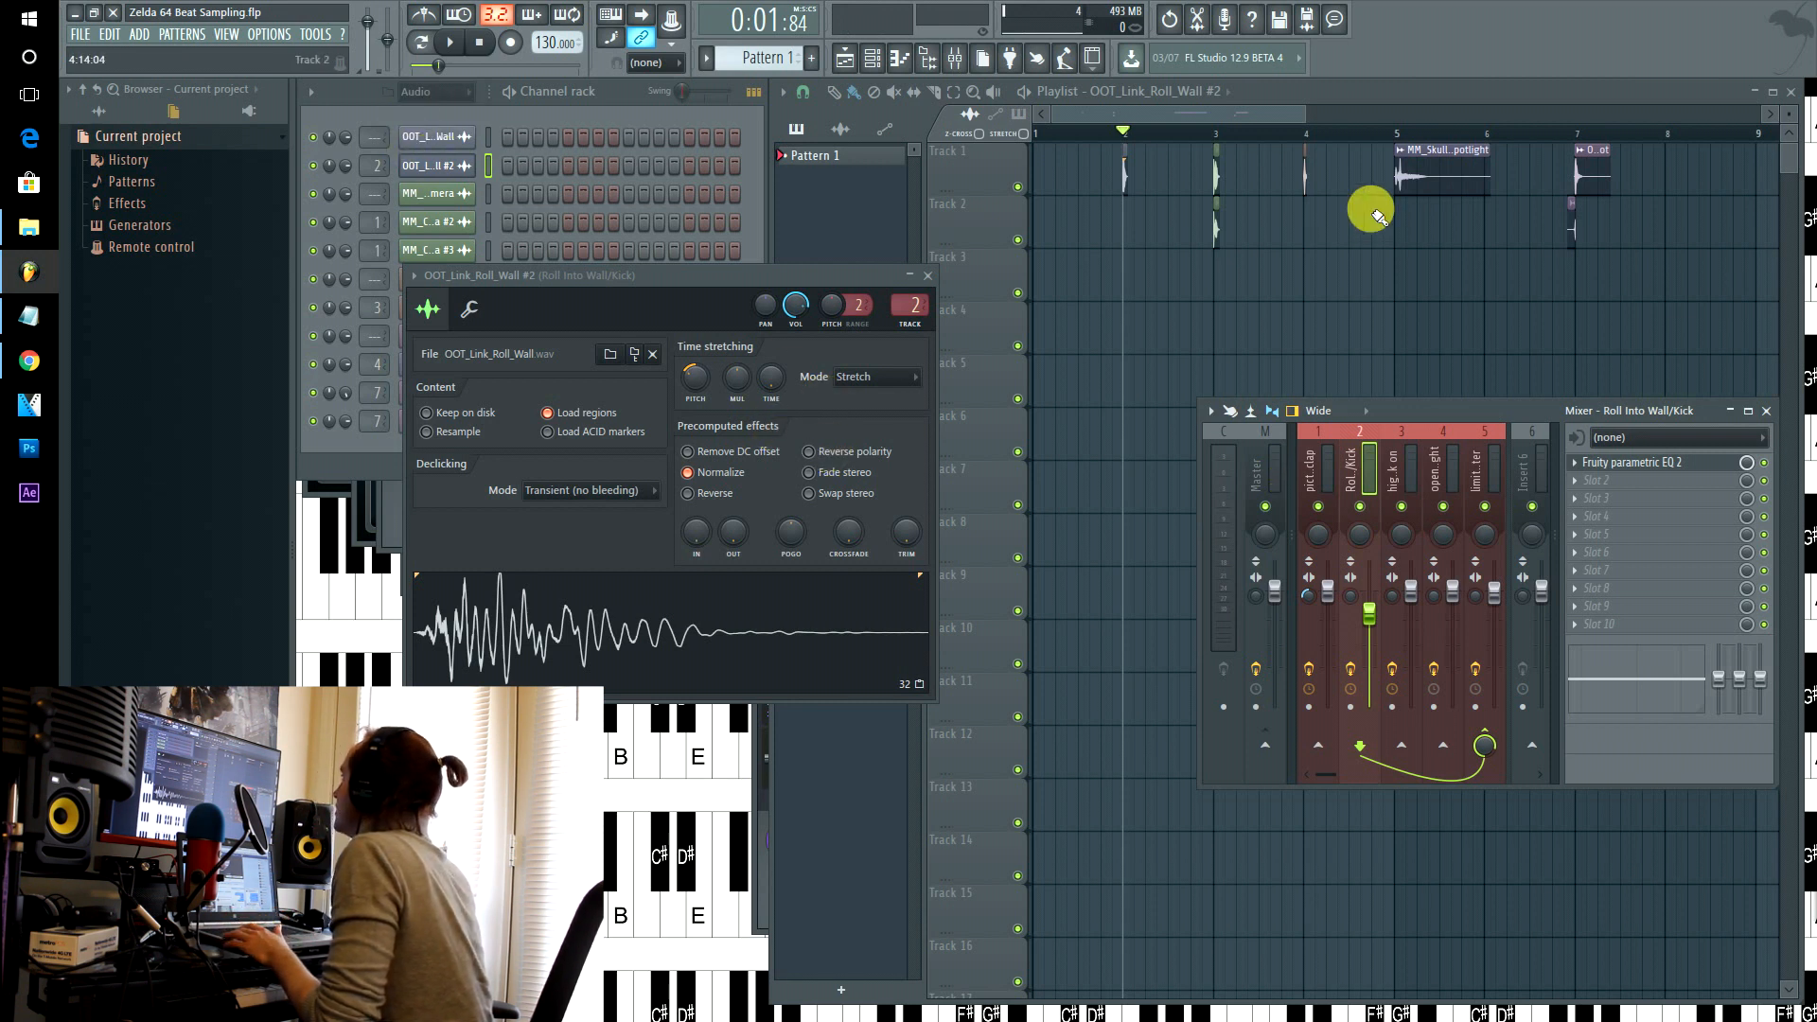
{"action": "key", "text": "F9"}
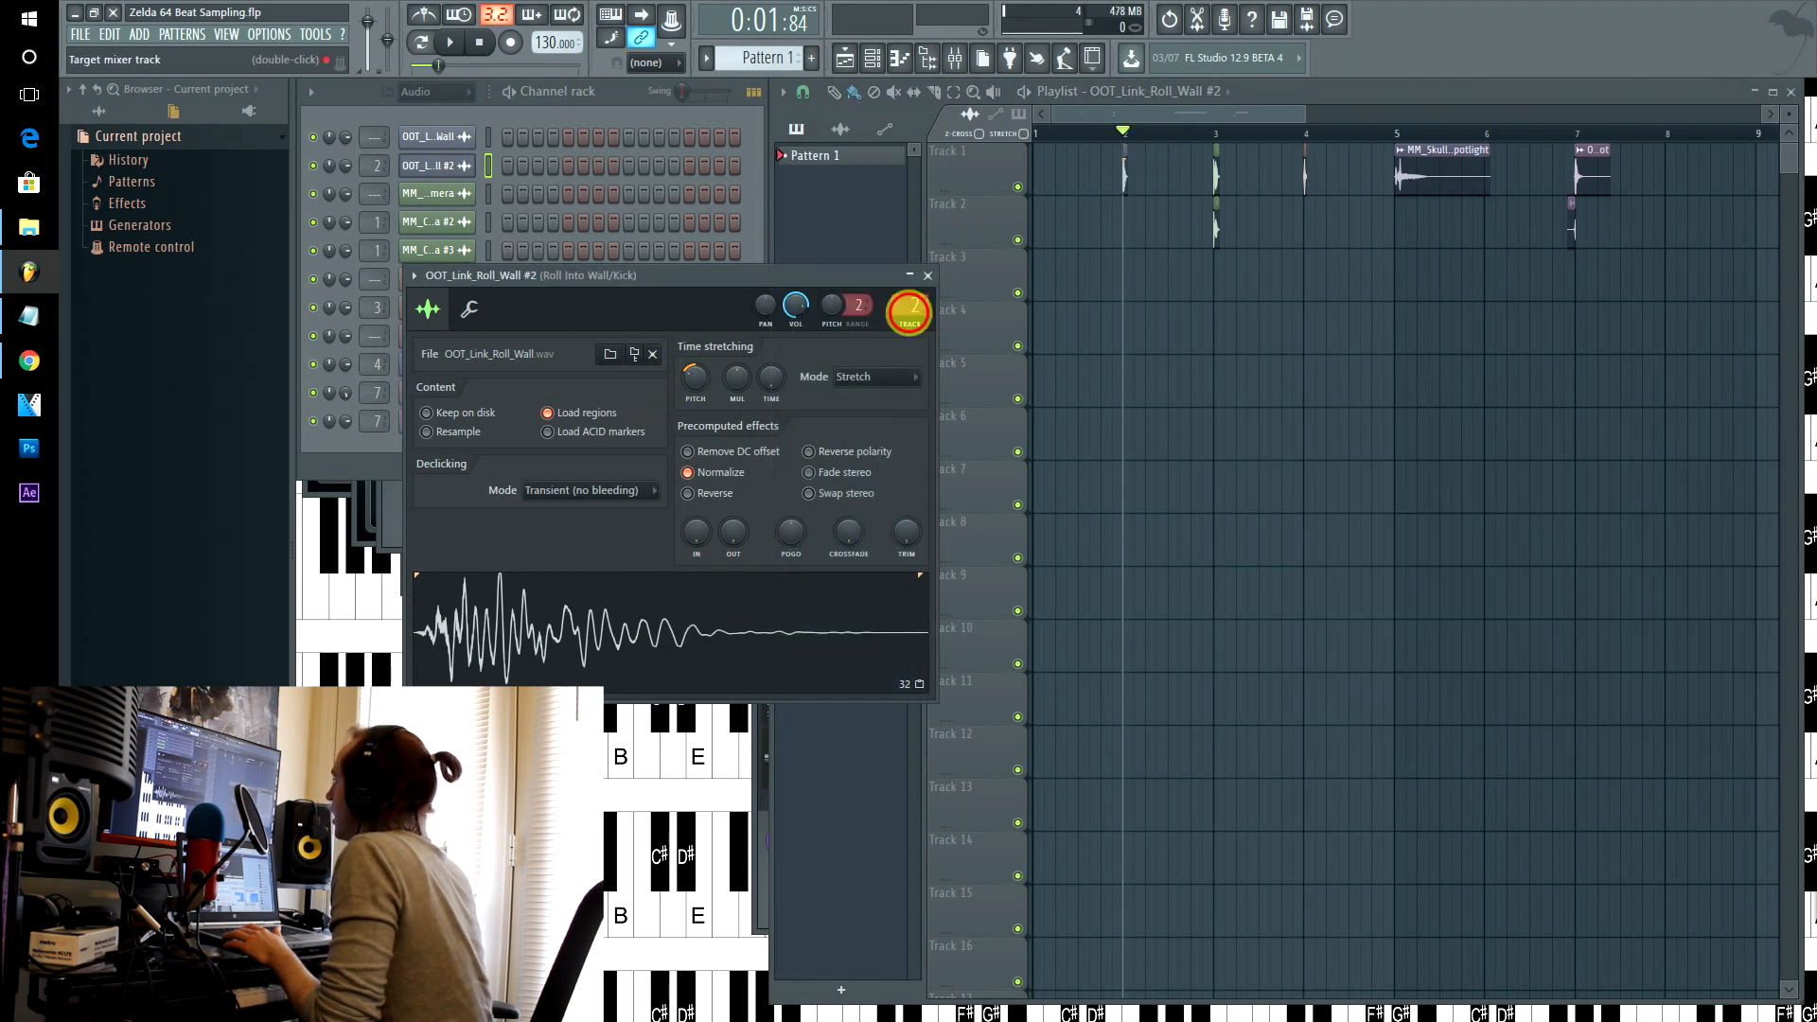
{"action": "double_click", "coordinate": [908, 312]}
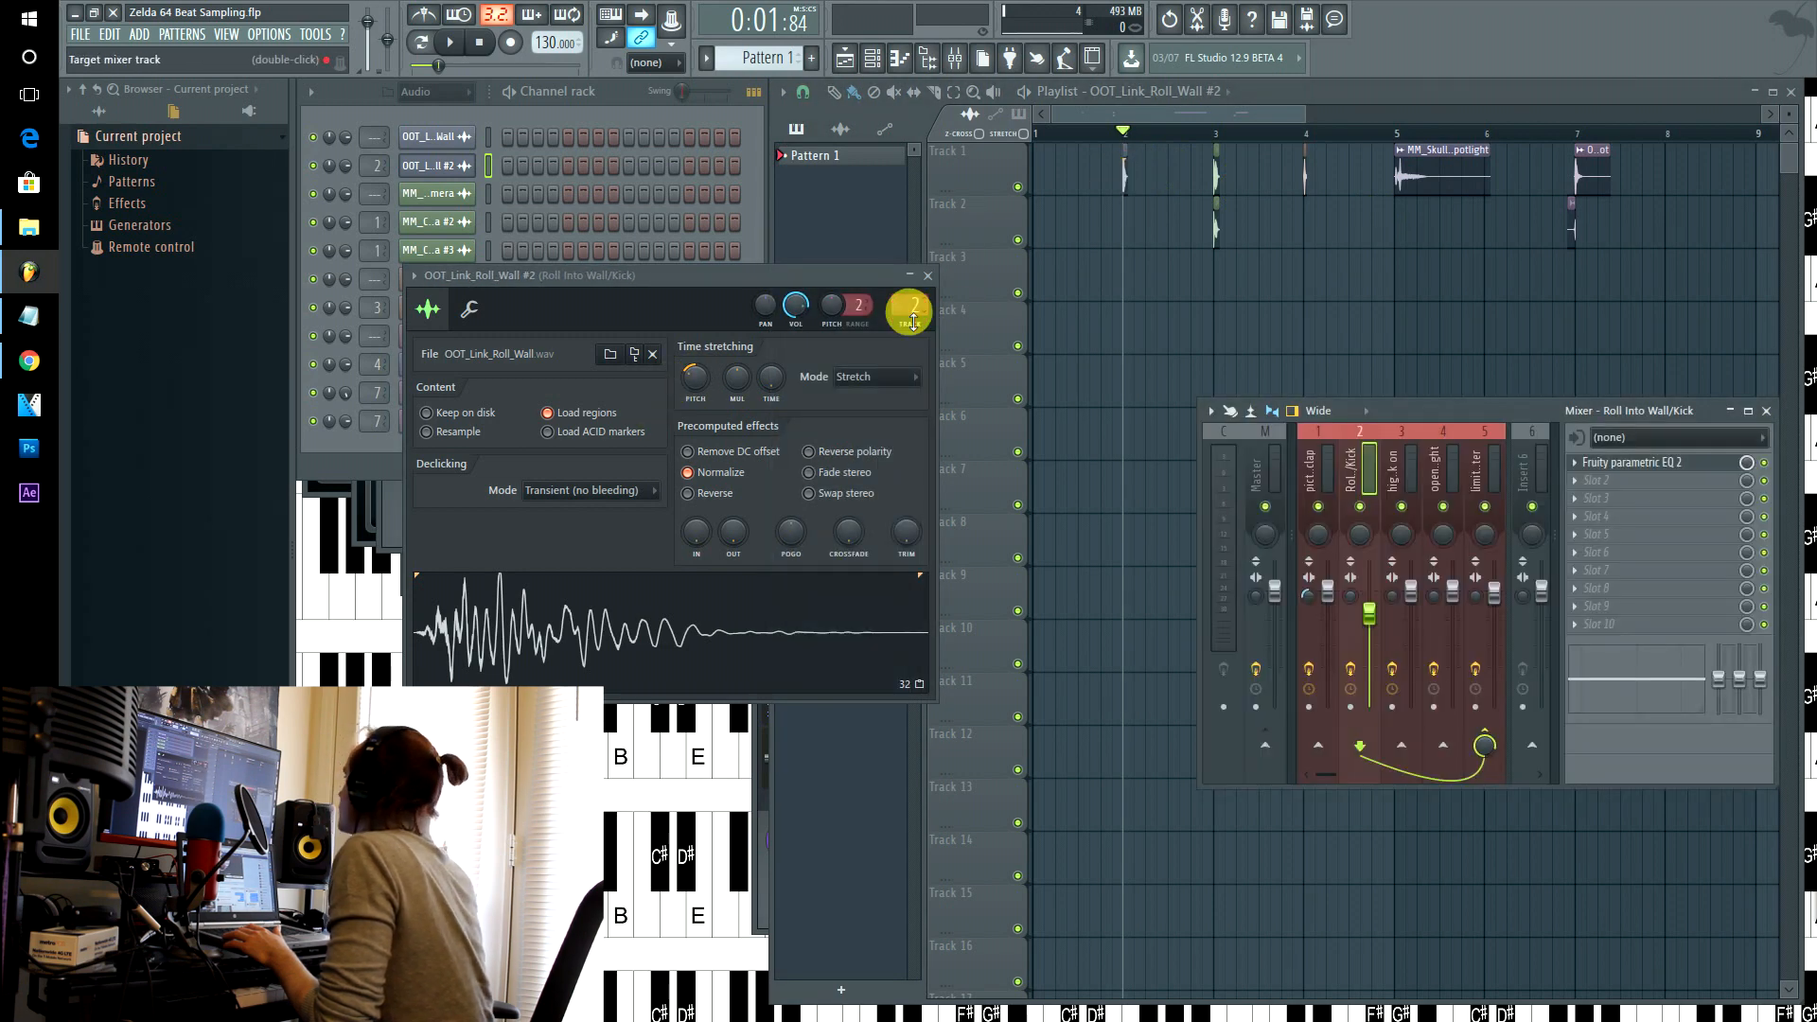
{"action": "left_click", "coordinate": [1615, 467]}
{"action": "left_click_drag", "start_coordinate": [746, 410], "coordinate": [736, 414]}
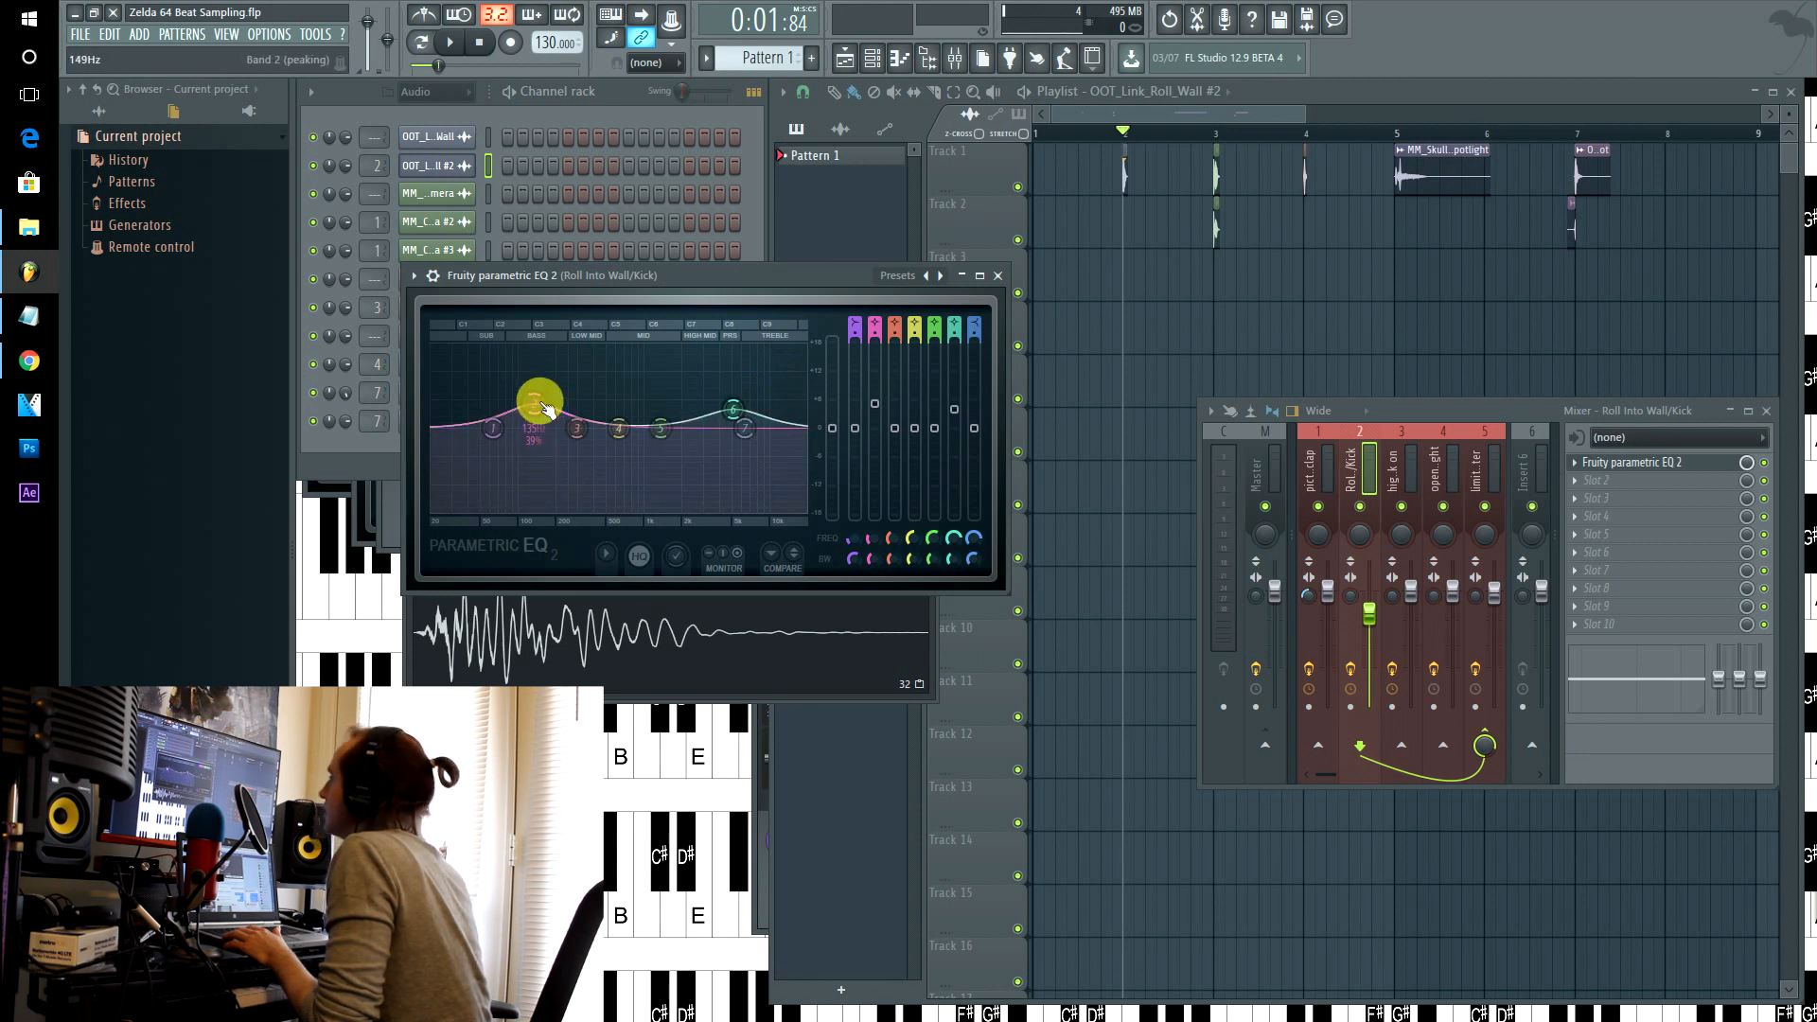
{"action": "mouse_move", "coordinate": [547, 409]}
{"action": "left_mouse_down"}
{"action": "mouse_move", "coordinate": [490, 409]}
{"action": "mouse_move", "coordinate": [766, 394]}
{"action": "mouse_move", "coordinate": [486, 426]}
{"action": "mouse_move", "coordinate": [681, 405]}
{"action": "mouse_move", "coordinate": [534, 404]}
{"action": "left_mouse_up"}
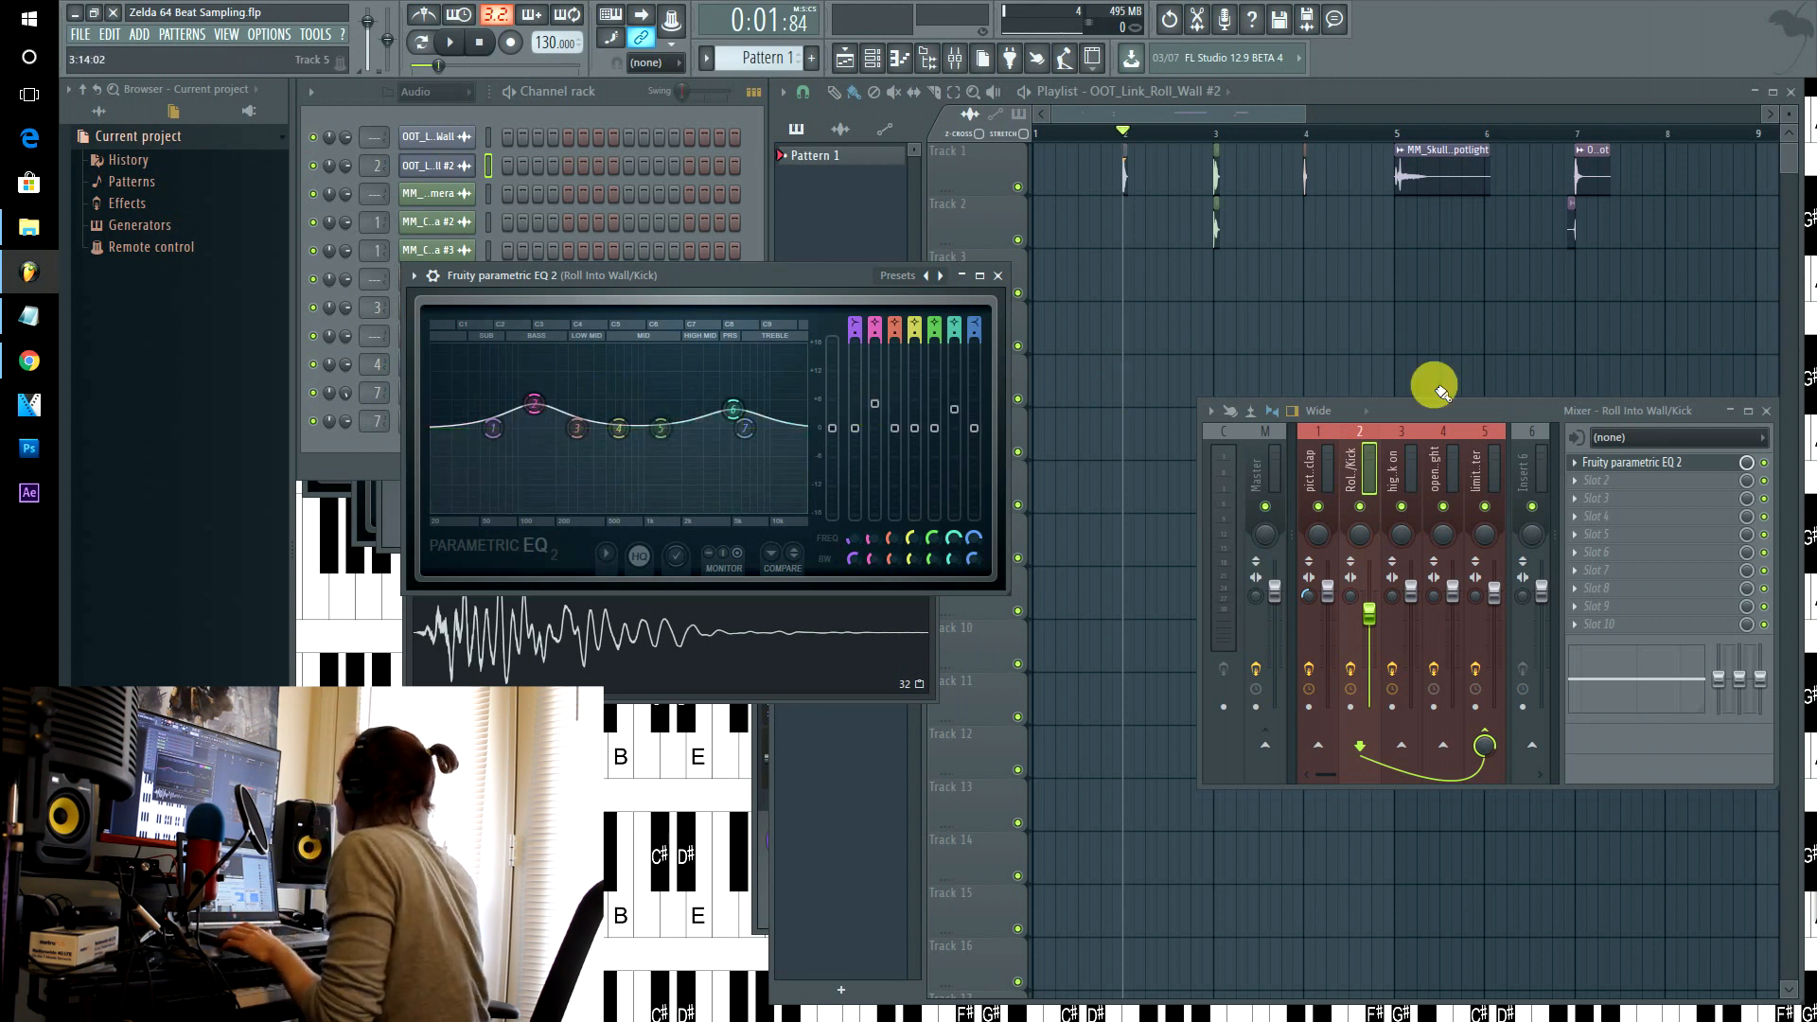
- Open the Edison and Fruity Limiter effects on the limiter 5 master mixer track
{"action": "left_click", "coordinate": [1484, 464]}
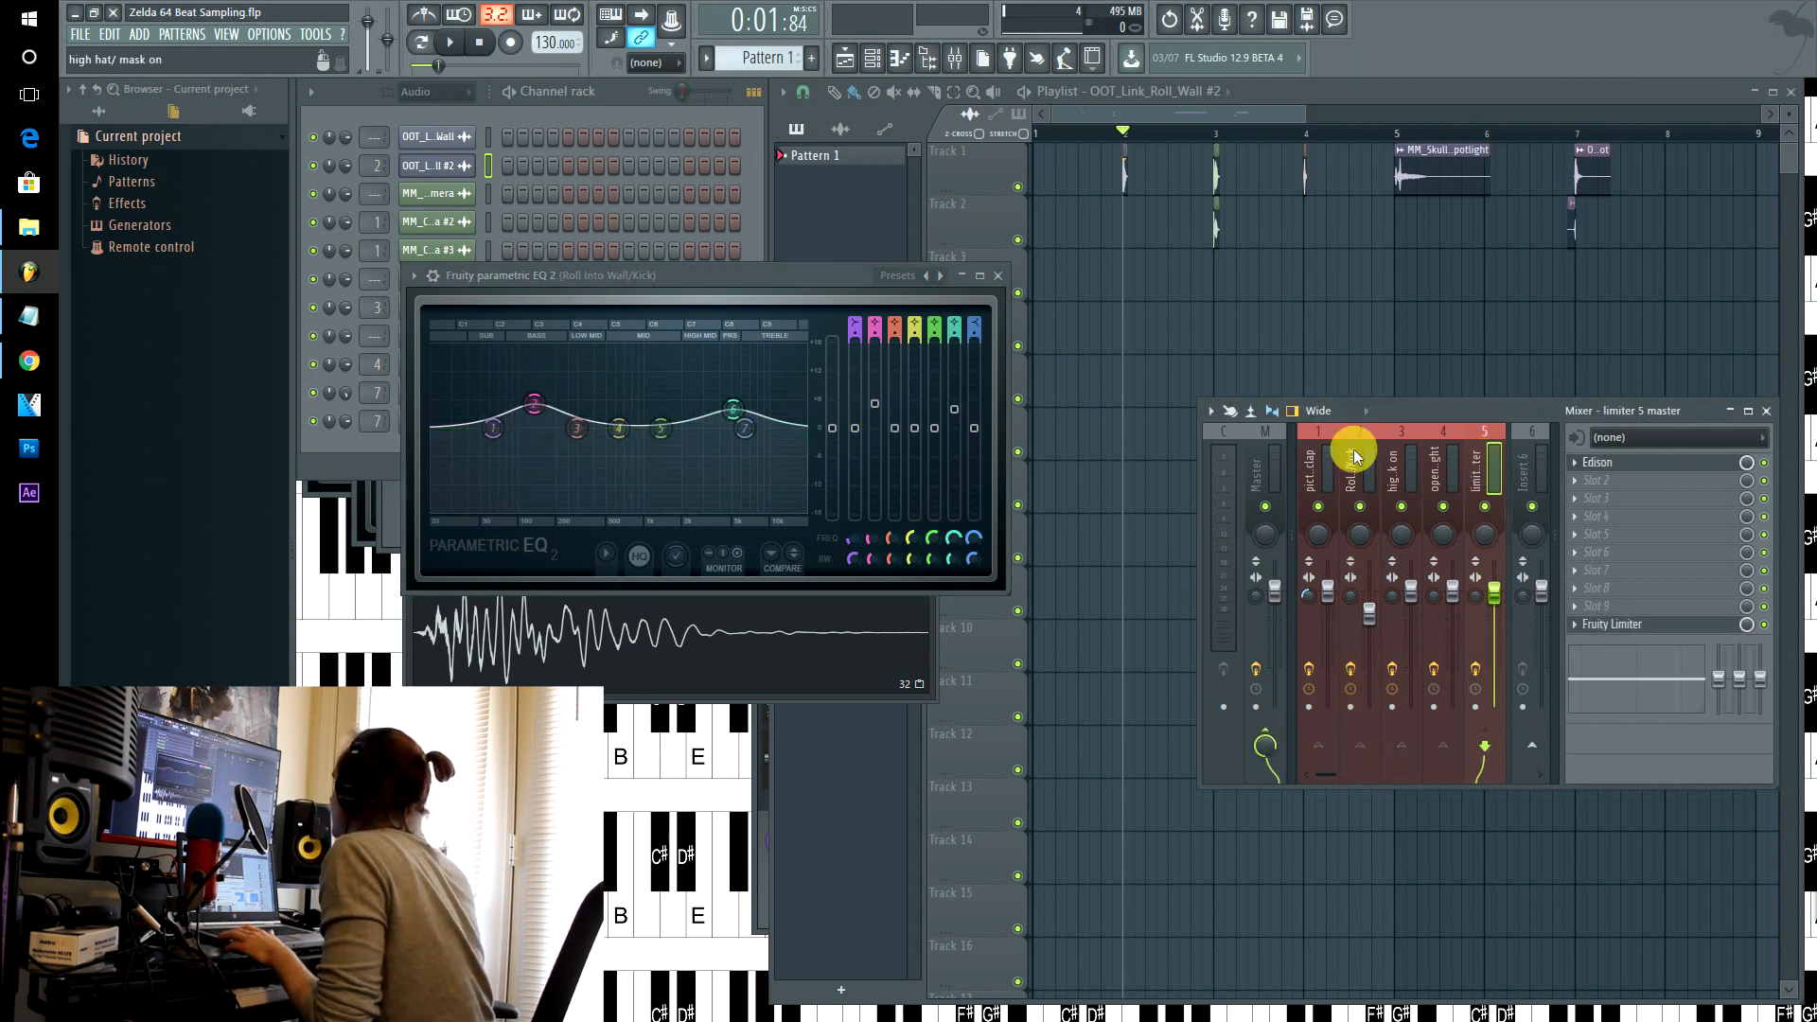
{"action": "left_click", "coordinate": [1648, 626]}
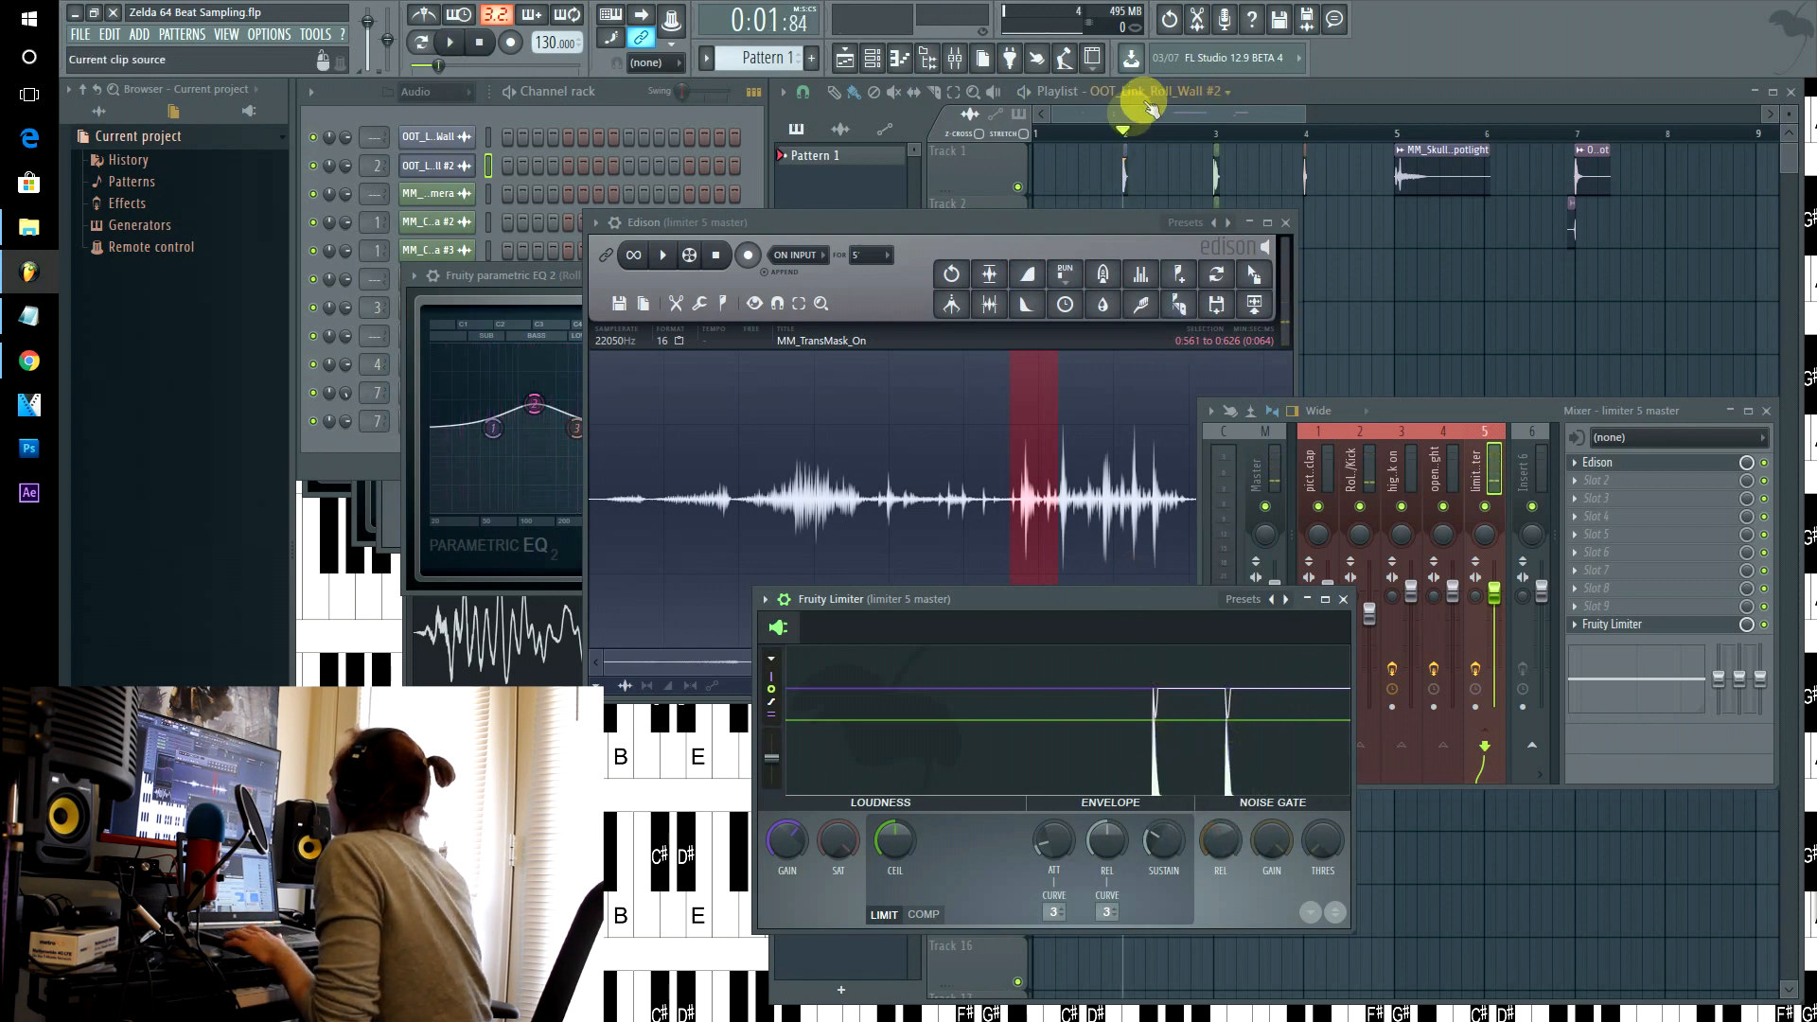
- Open the sample settings of the OOT_Link_Roll_Wall #2 clip on playlist Track 1
{"action": "scroll", "coordinate": [1126, 142], "scroll_direction": "up", "scroll_amount": 5}
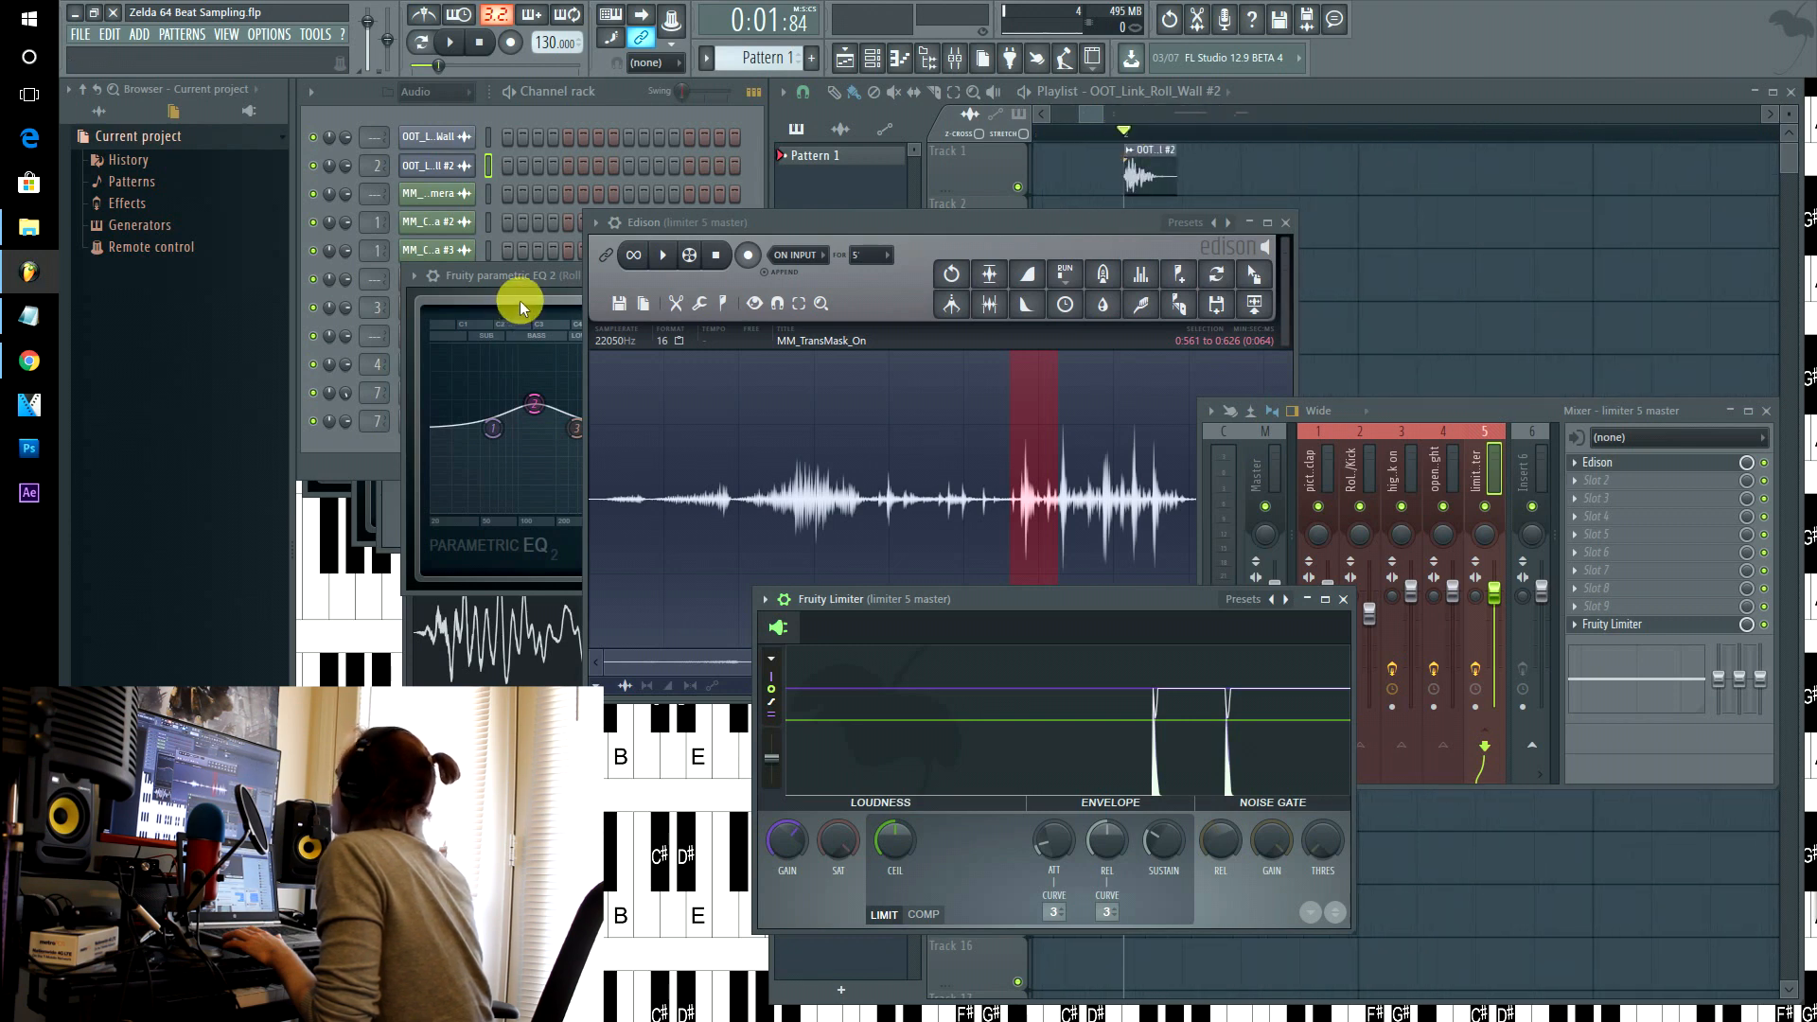
{"action": "double_click", "coordinate": [1148, 165]}
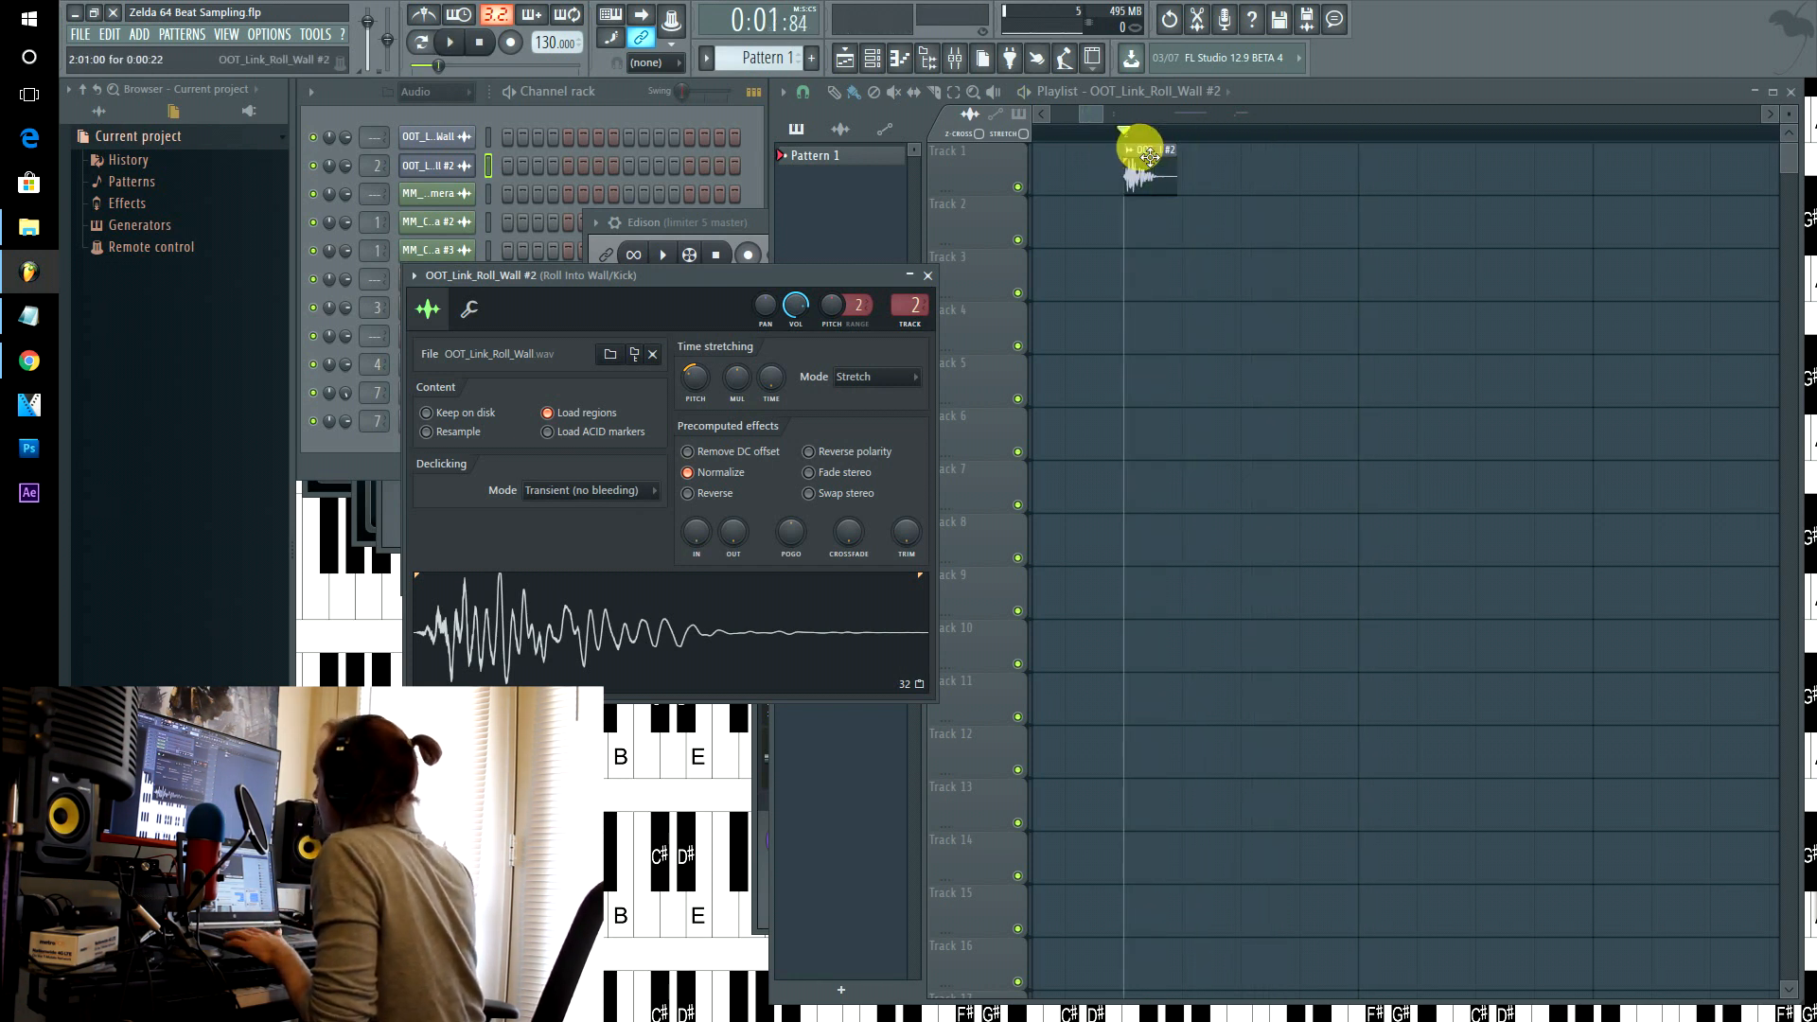
{"action": "left_click", "coordinate": [1087, 112]}
{"action": "key", "text": "ctrl+z"}
{"action": "key", "text": "ctrl+z"}
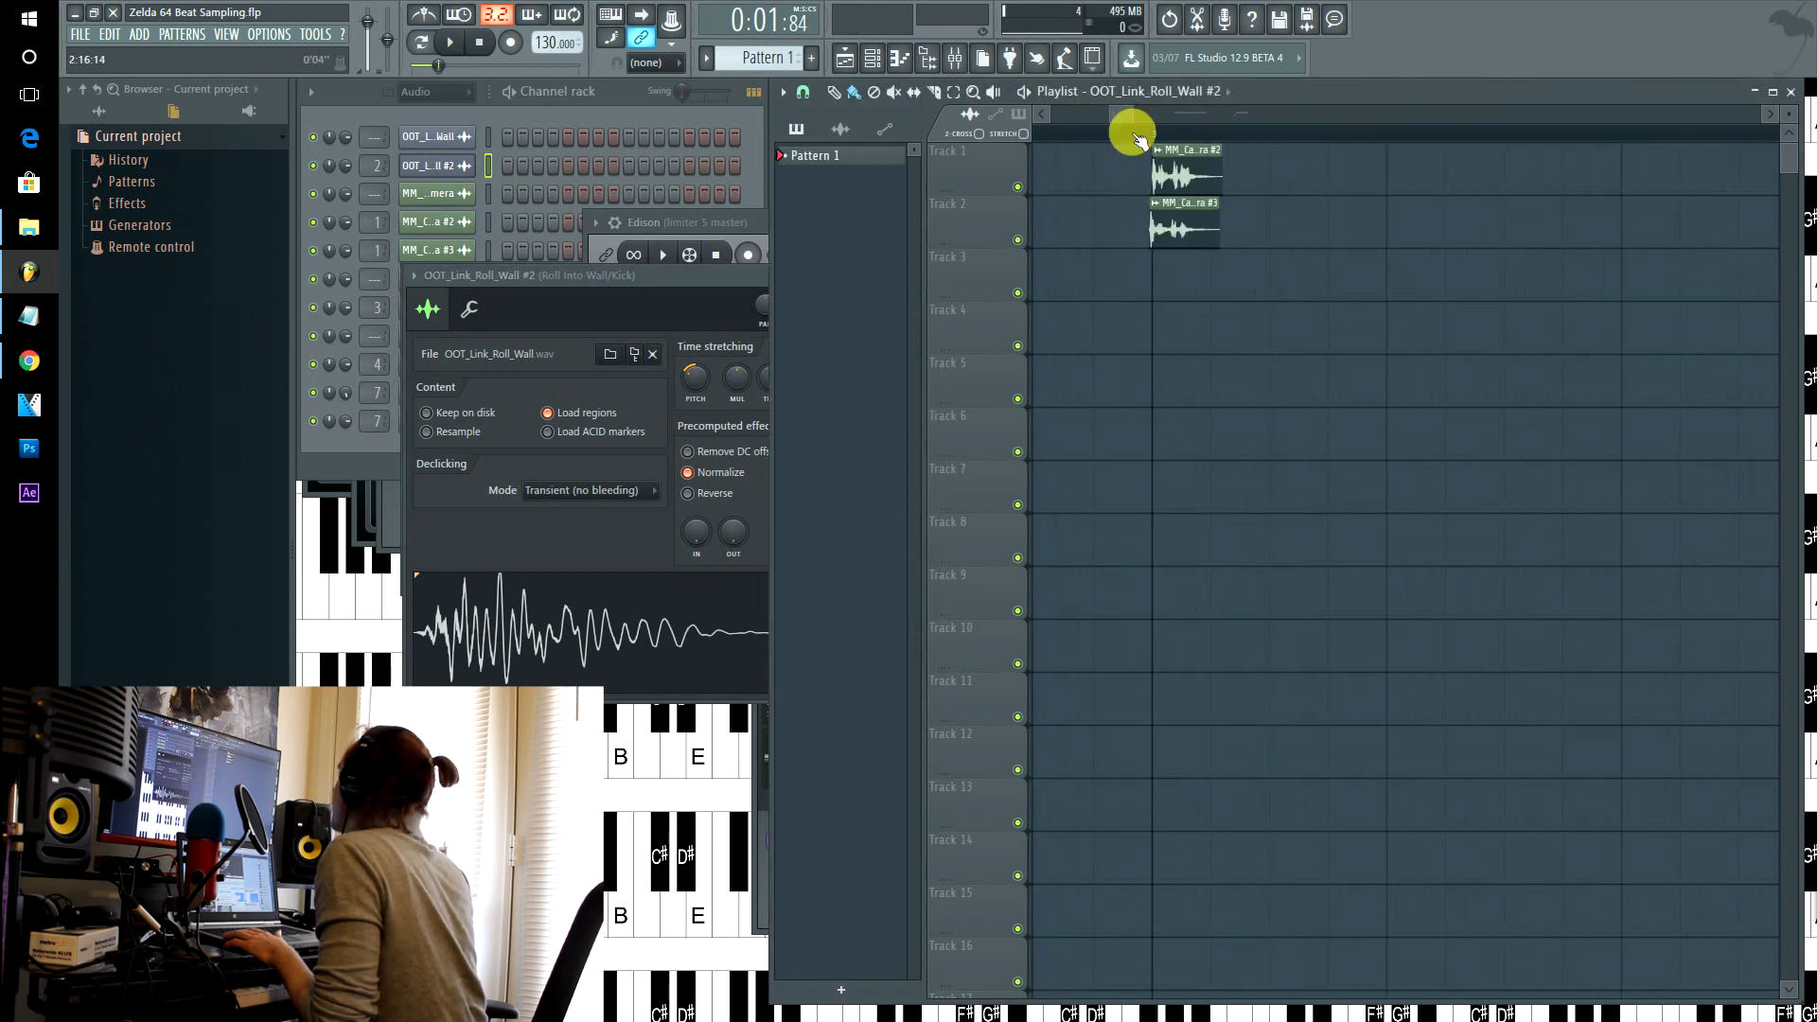
- Open the sample settings of the MM_Camera #2 clip at bar 3 and of the original MM_Camera channel
{"action": "left_click", "coordinate": [1152, 134]}
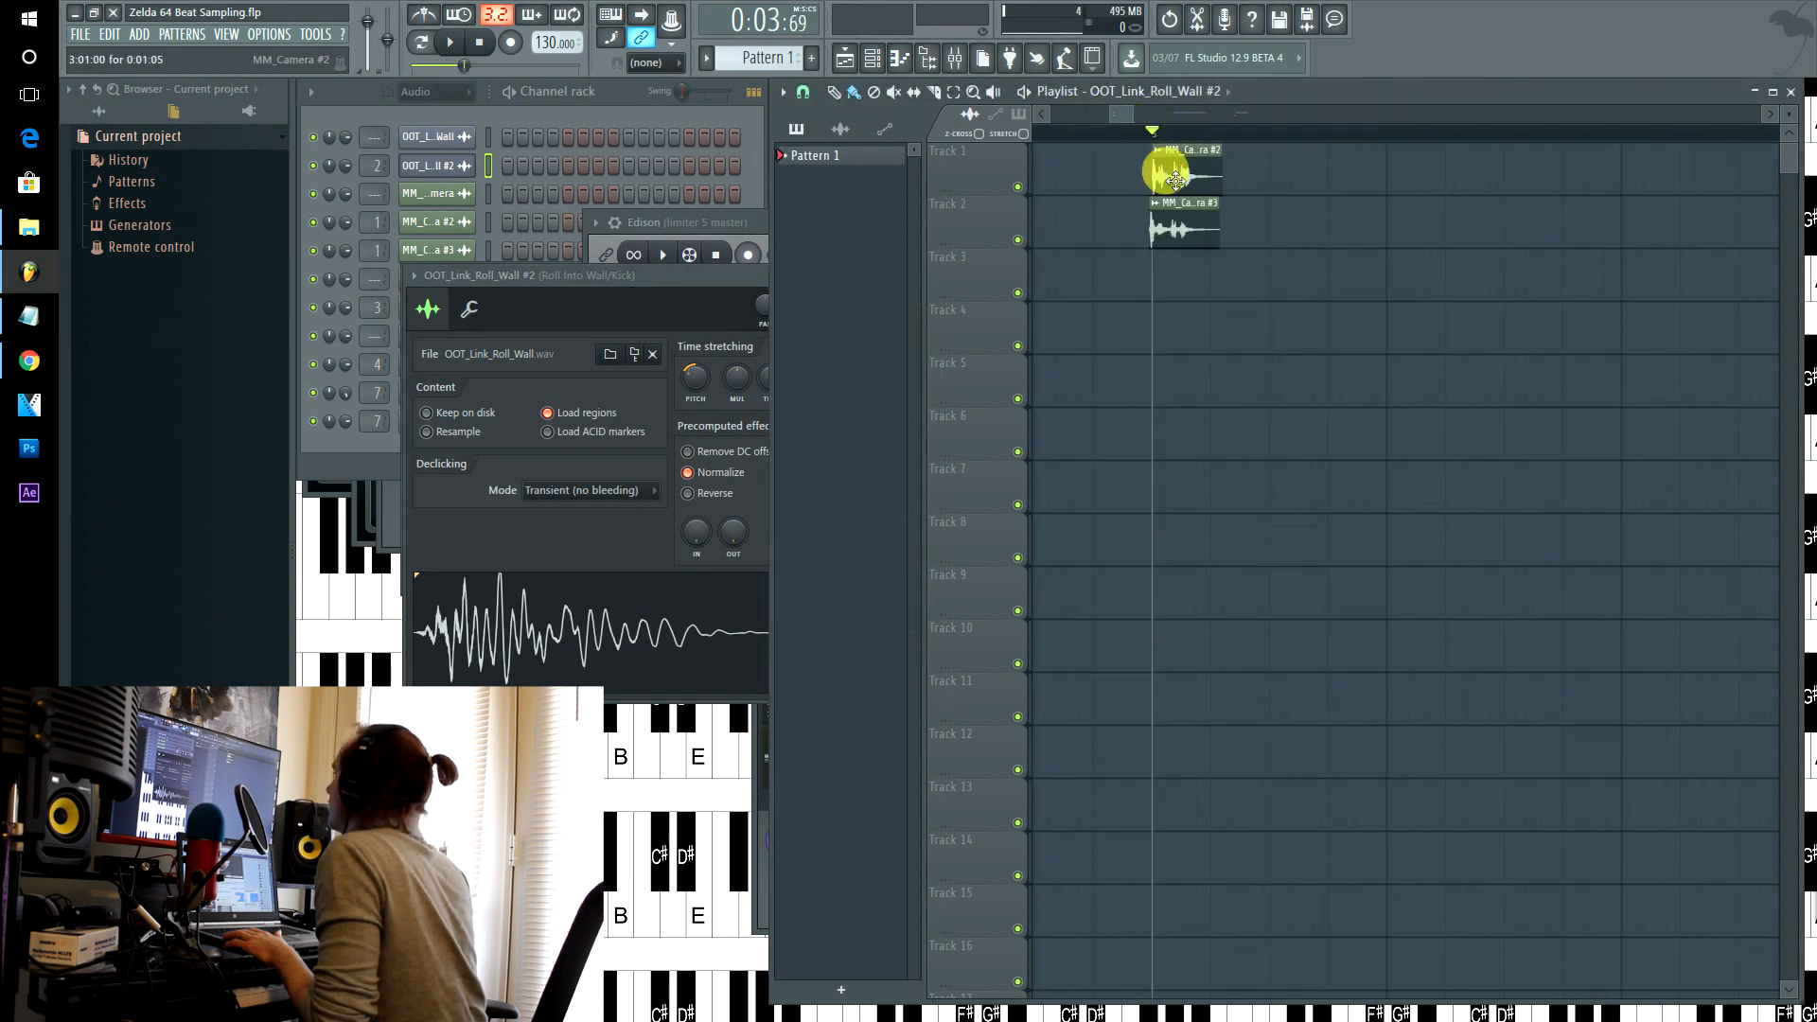
{"action": "left_click", "coordinate": [1175, 180]}
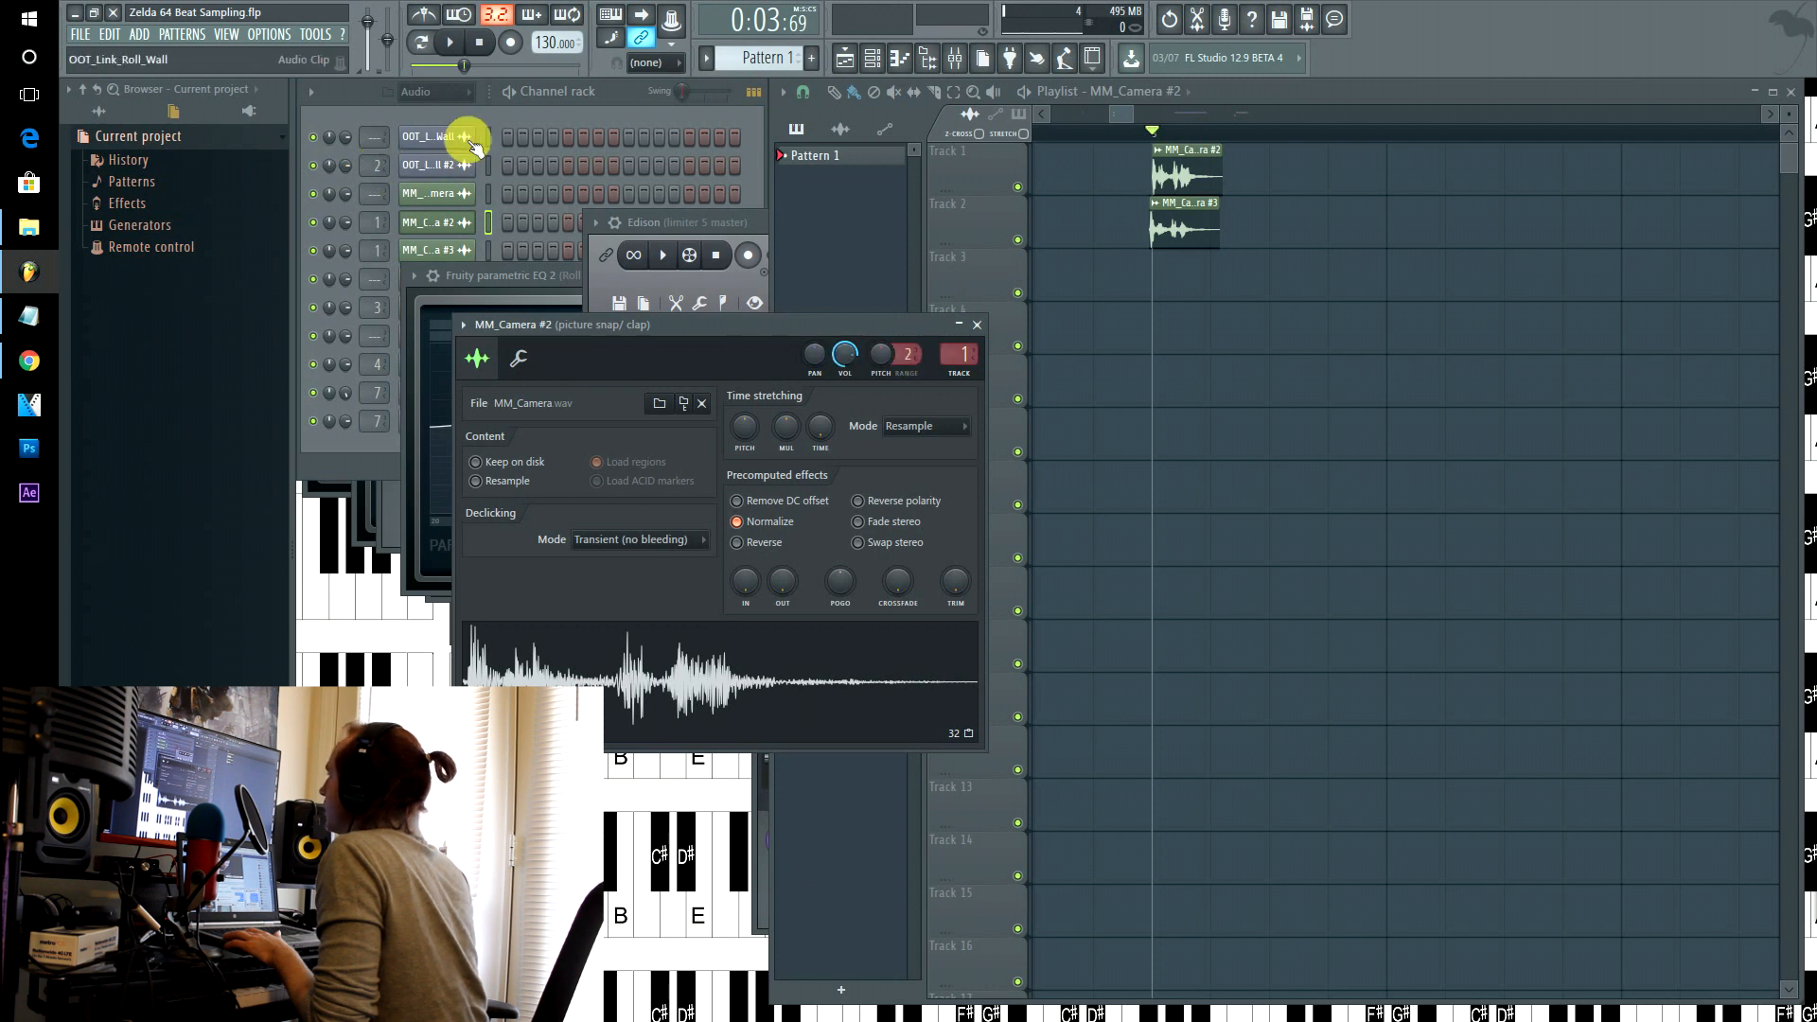
{"action": "left_click", "coordinate": [443, 227]}
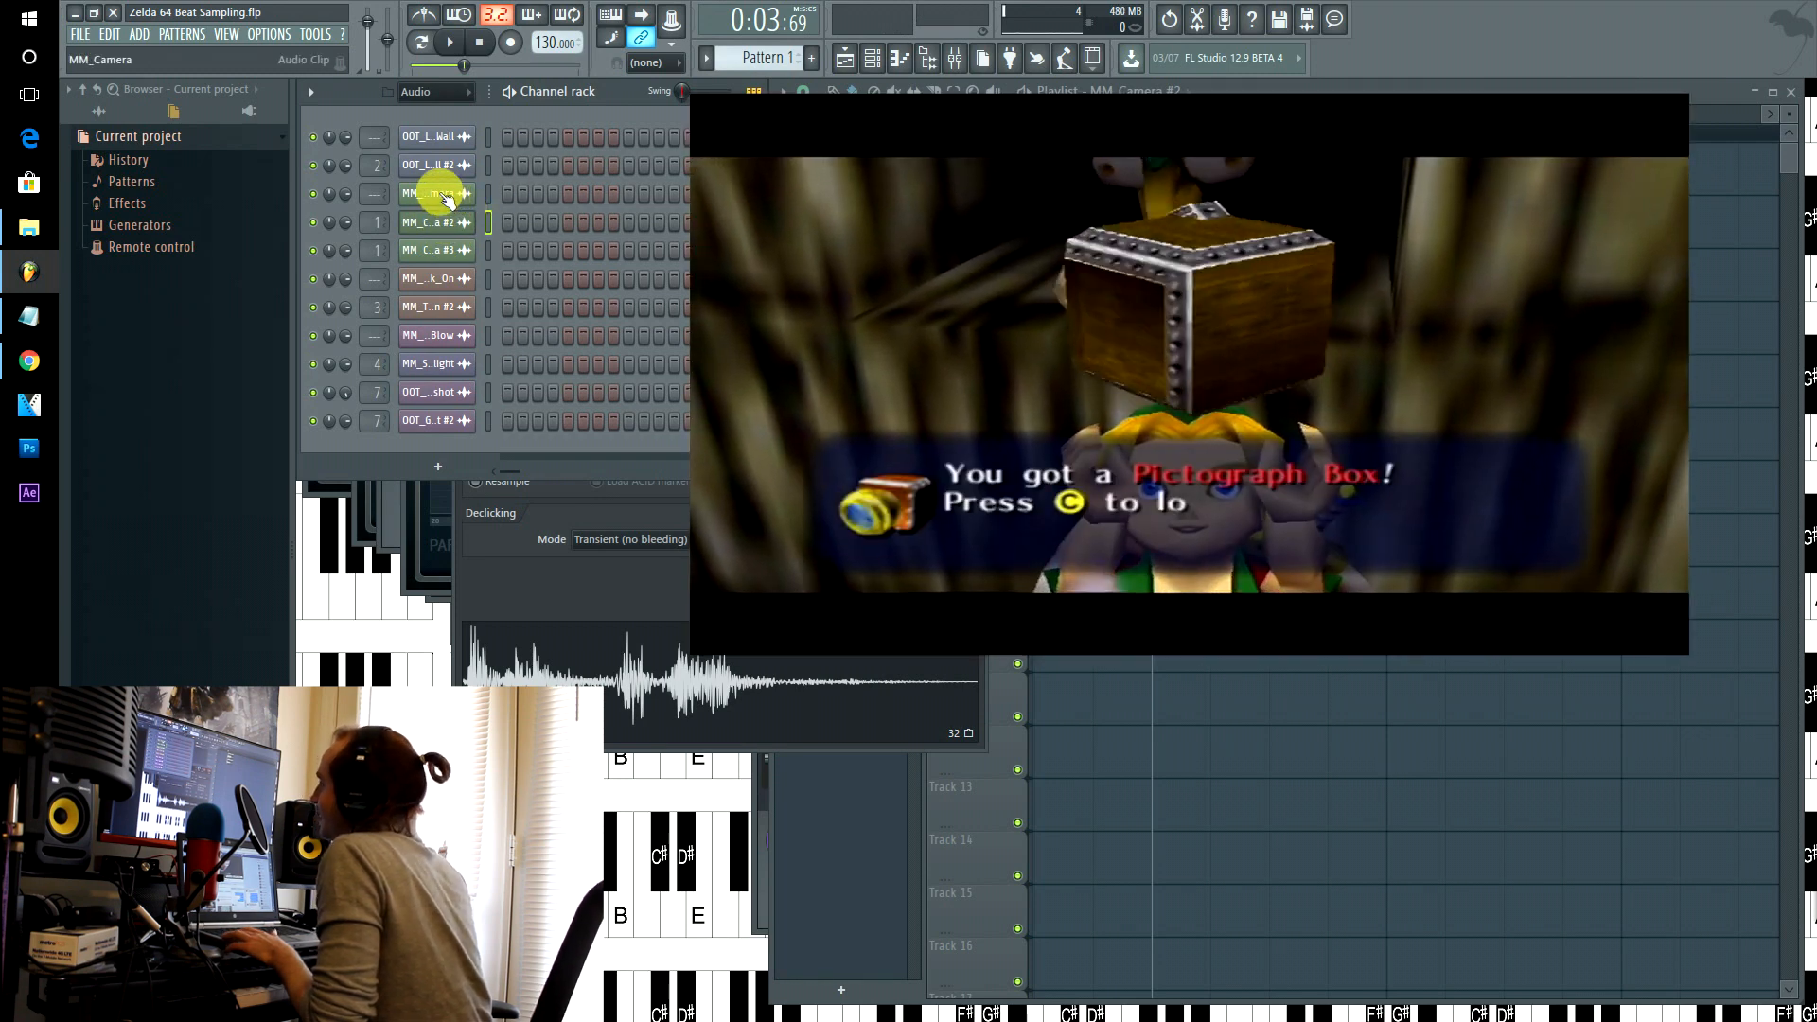
{"action": "left_click", "coordinate": [440, 194]}
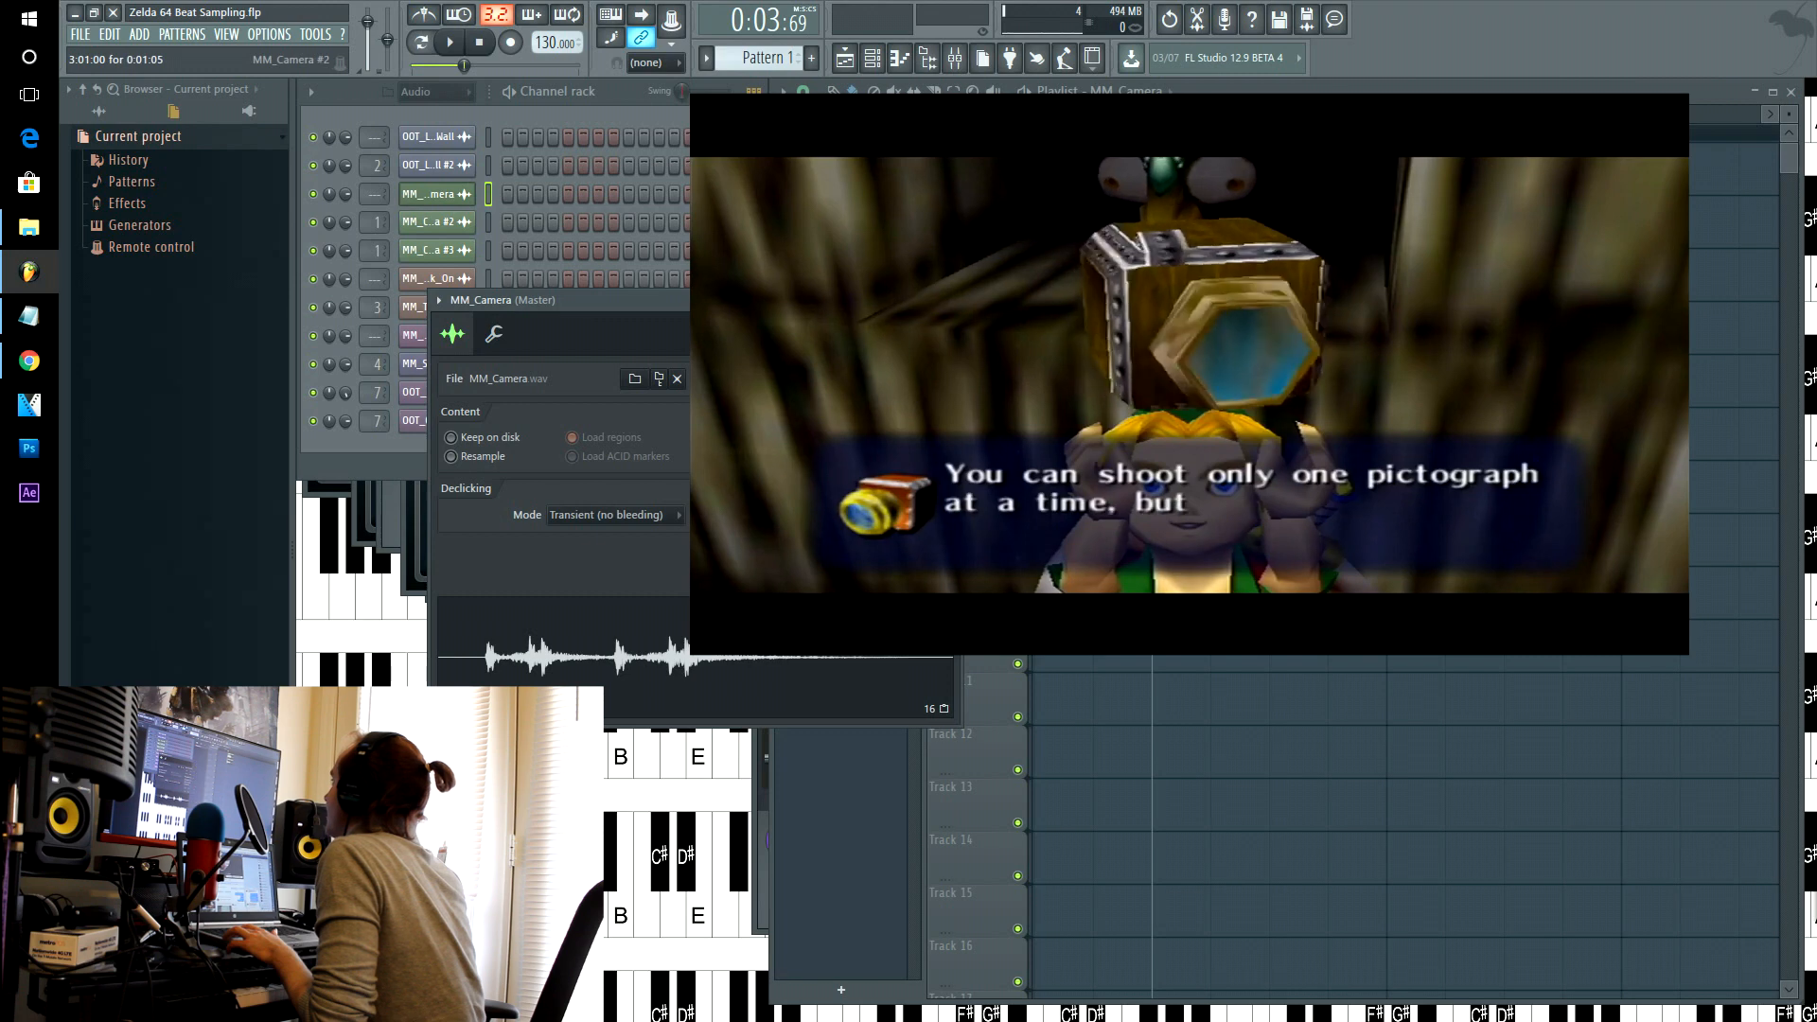
- Open the MM_Camera #3 clip's sample settings and compare this layer with MM_Camera #2
{"action": "left_click", "coordinate": [1200, 227]}
{"action": "left_click", "coordinate": [701, 361]}
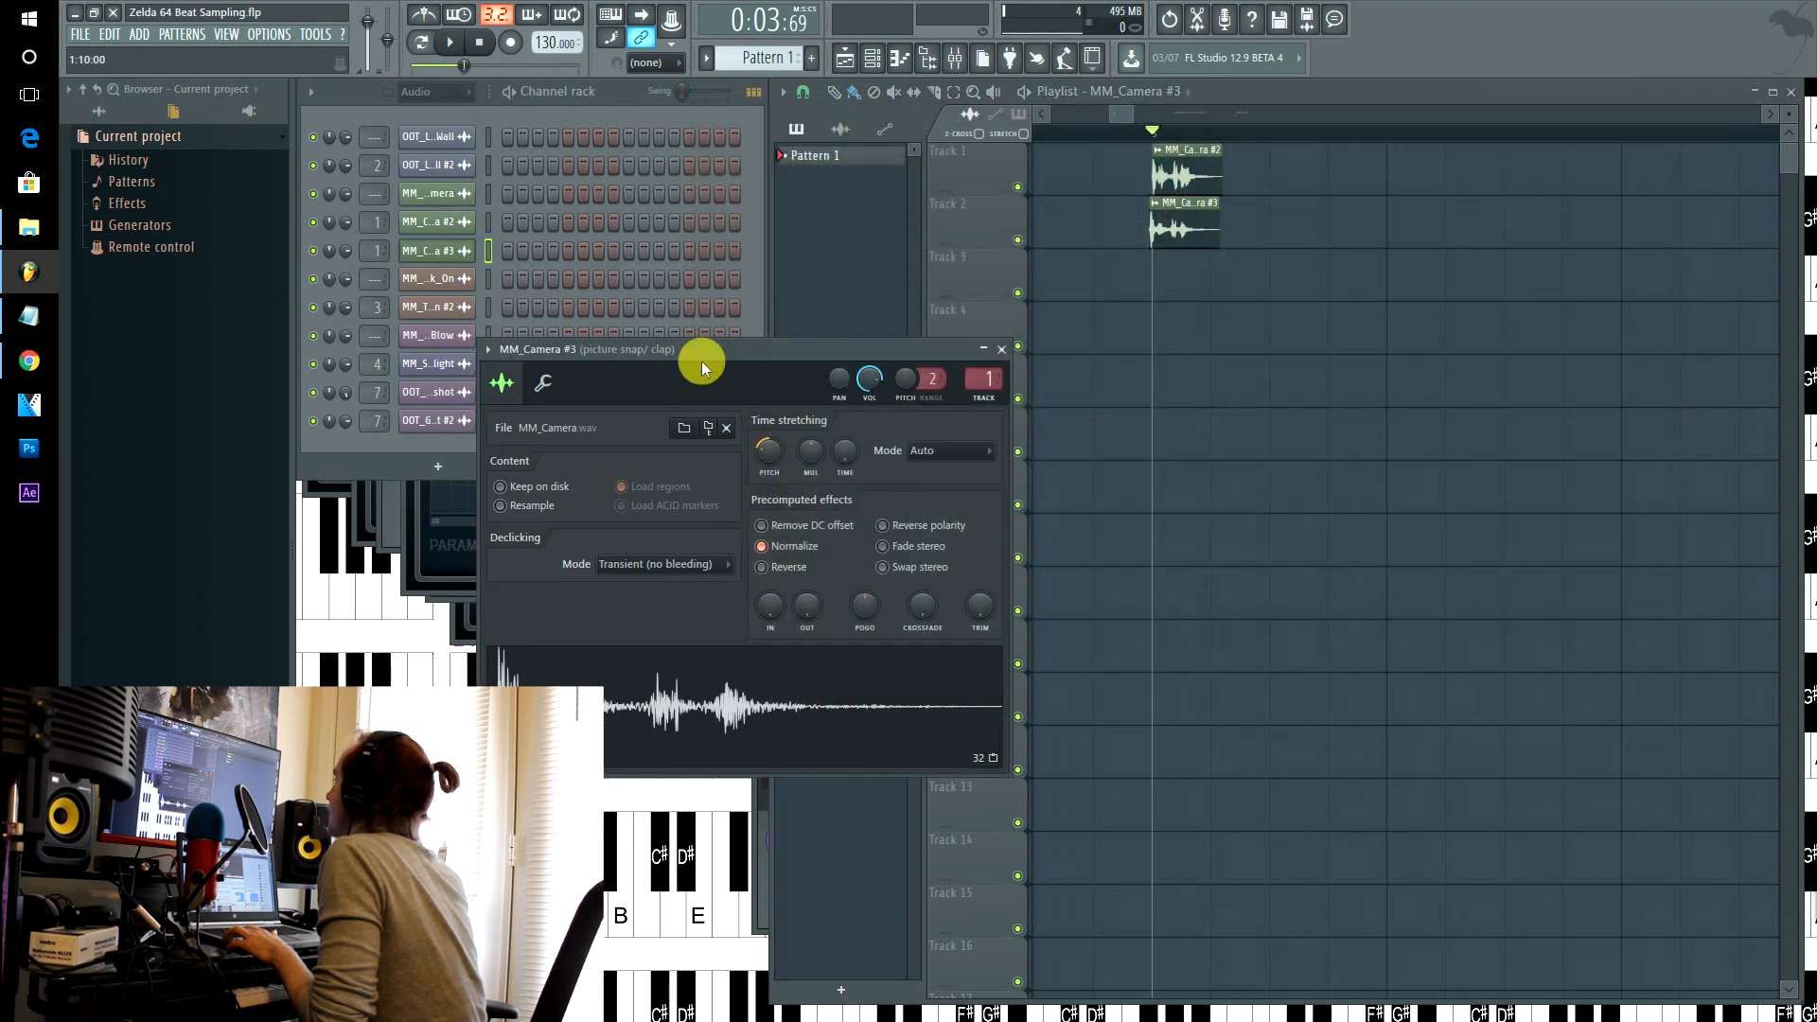
{"action": "left_click", "coordinate": [1165, 174]}
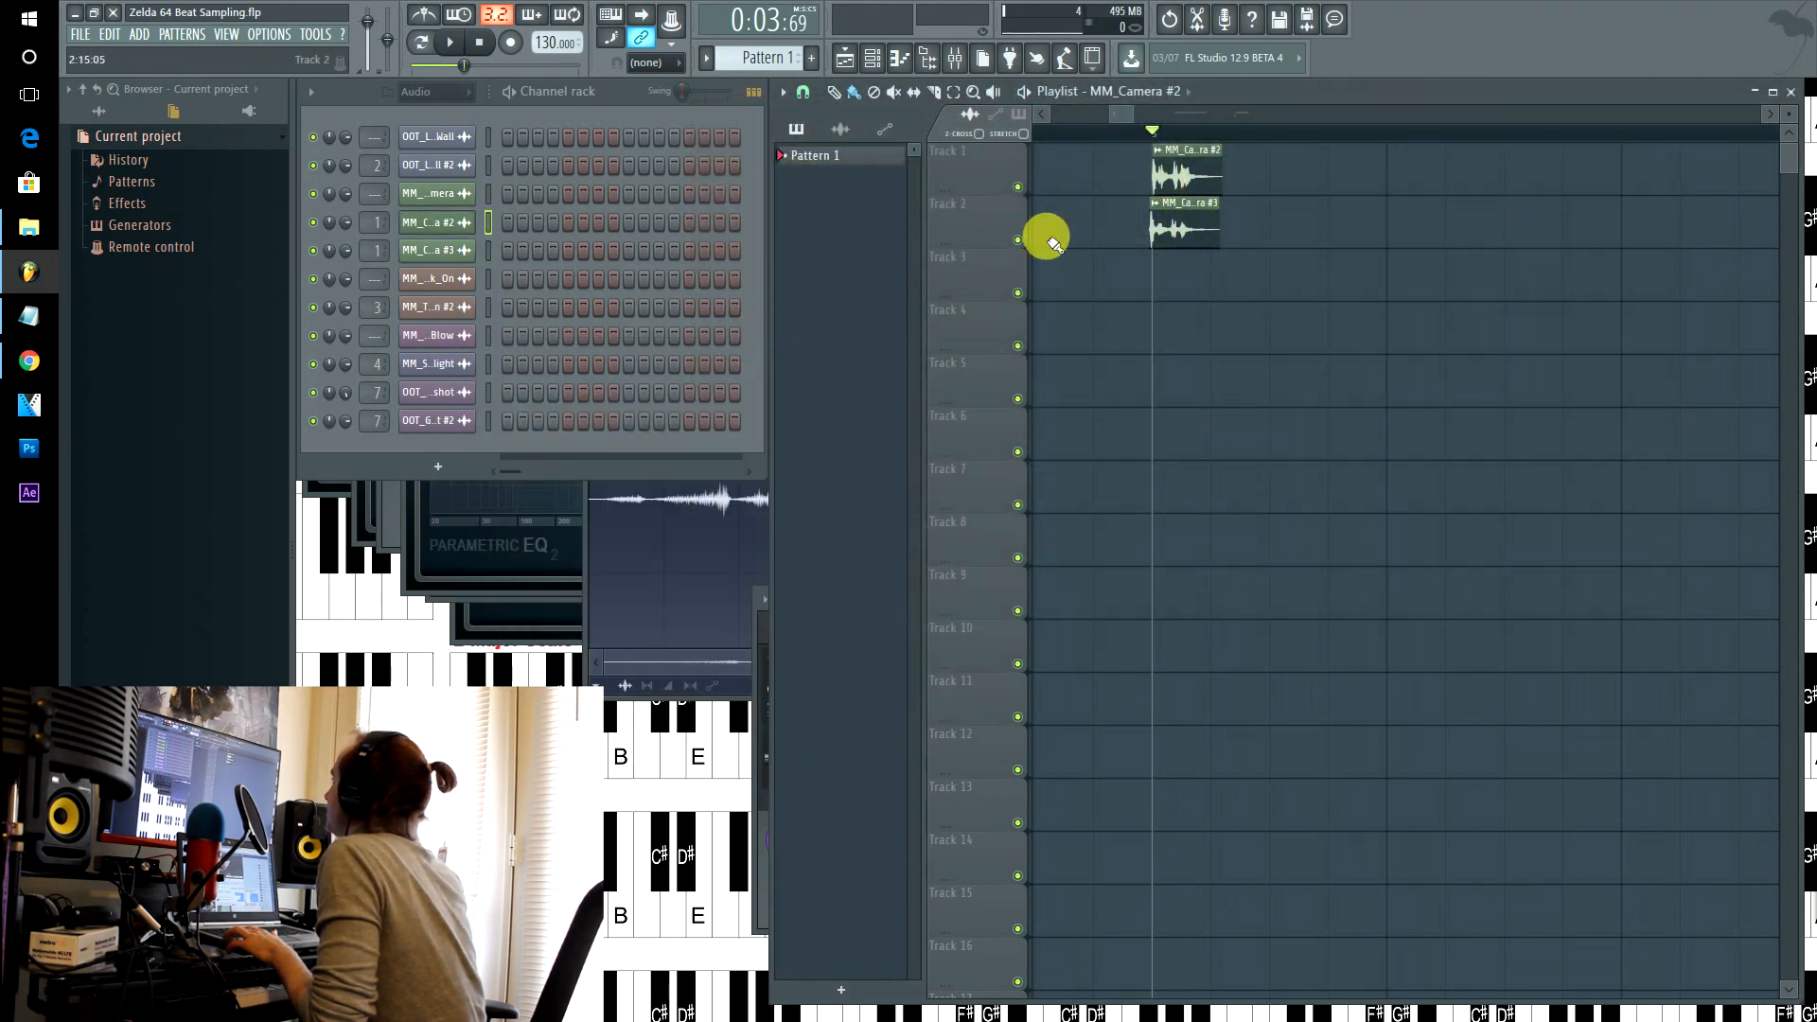
{"action": "left_click", "coordinate": [1182, 227]}
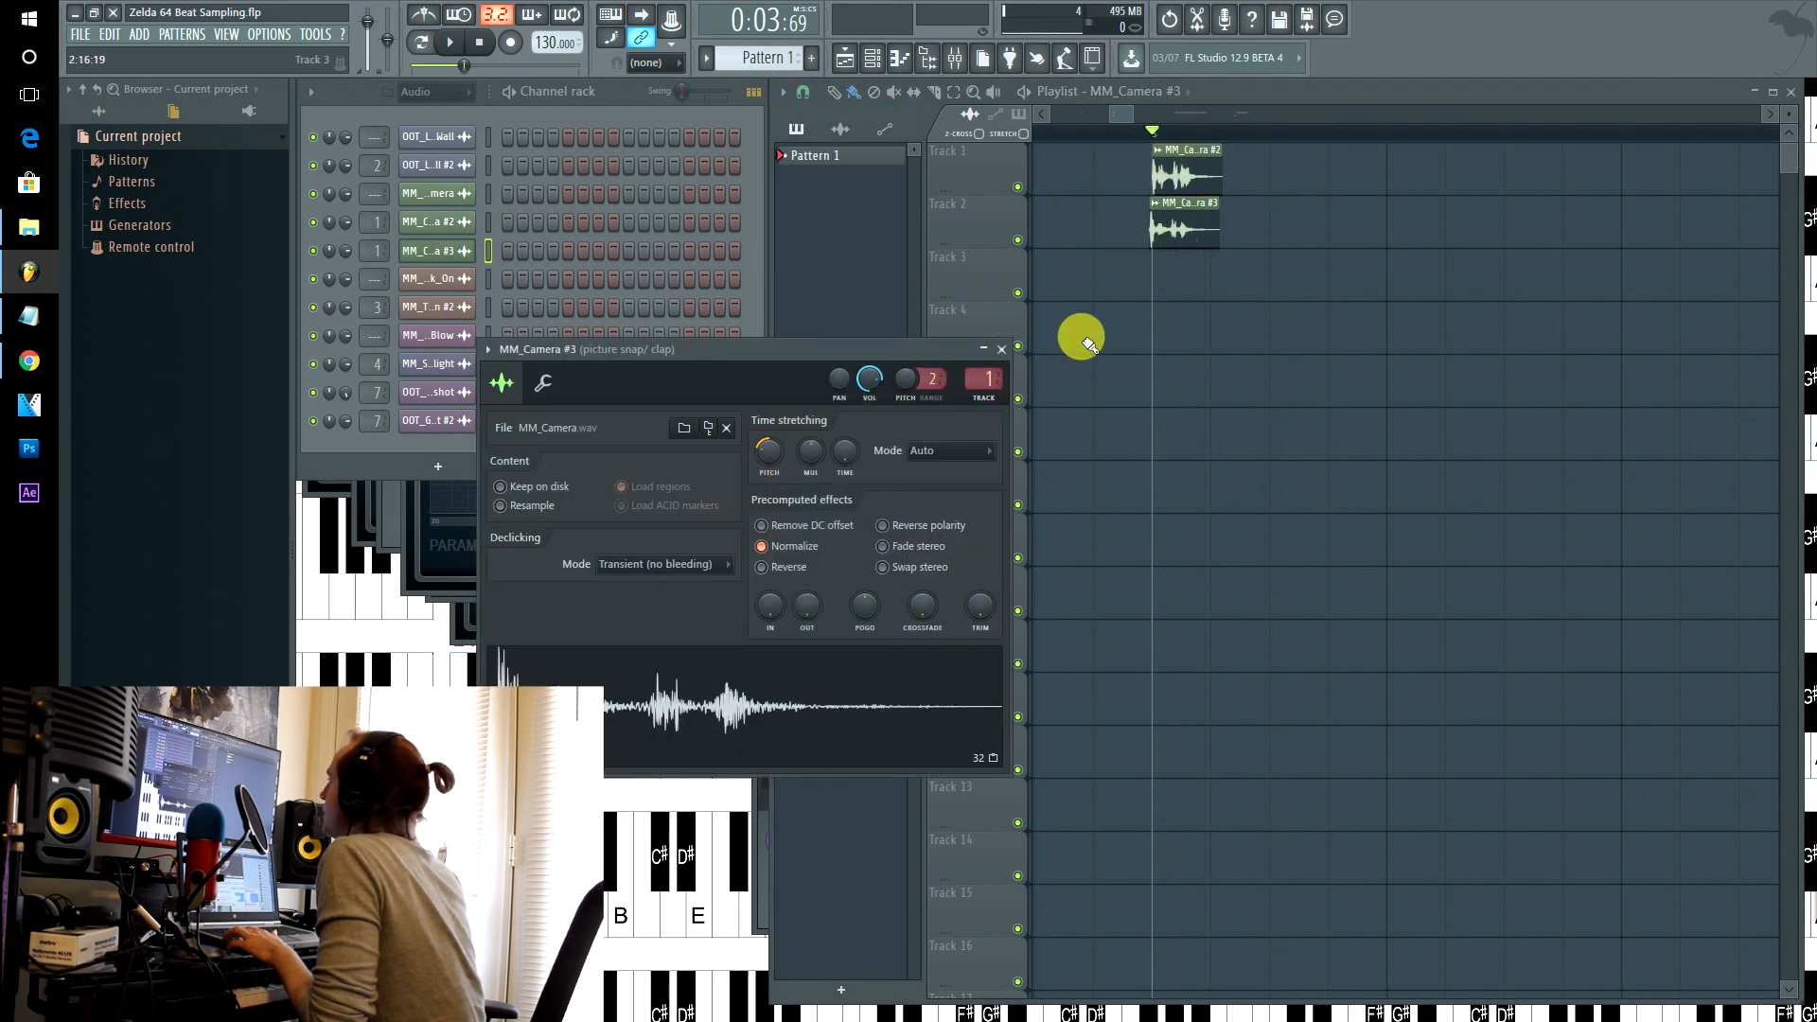
- Show the picture snap/ clap mixer track and open its Fruity parametric EQ 2, Fruity Reeverb 2 and Fruity Delay 3
{"action": "double_click", "coordinate": [980, 381]}
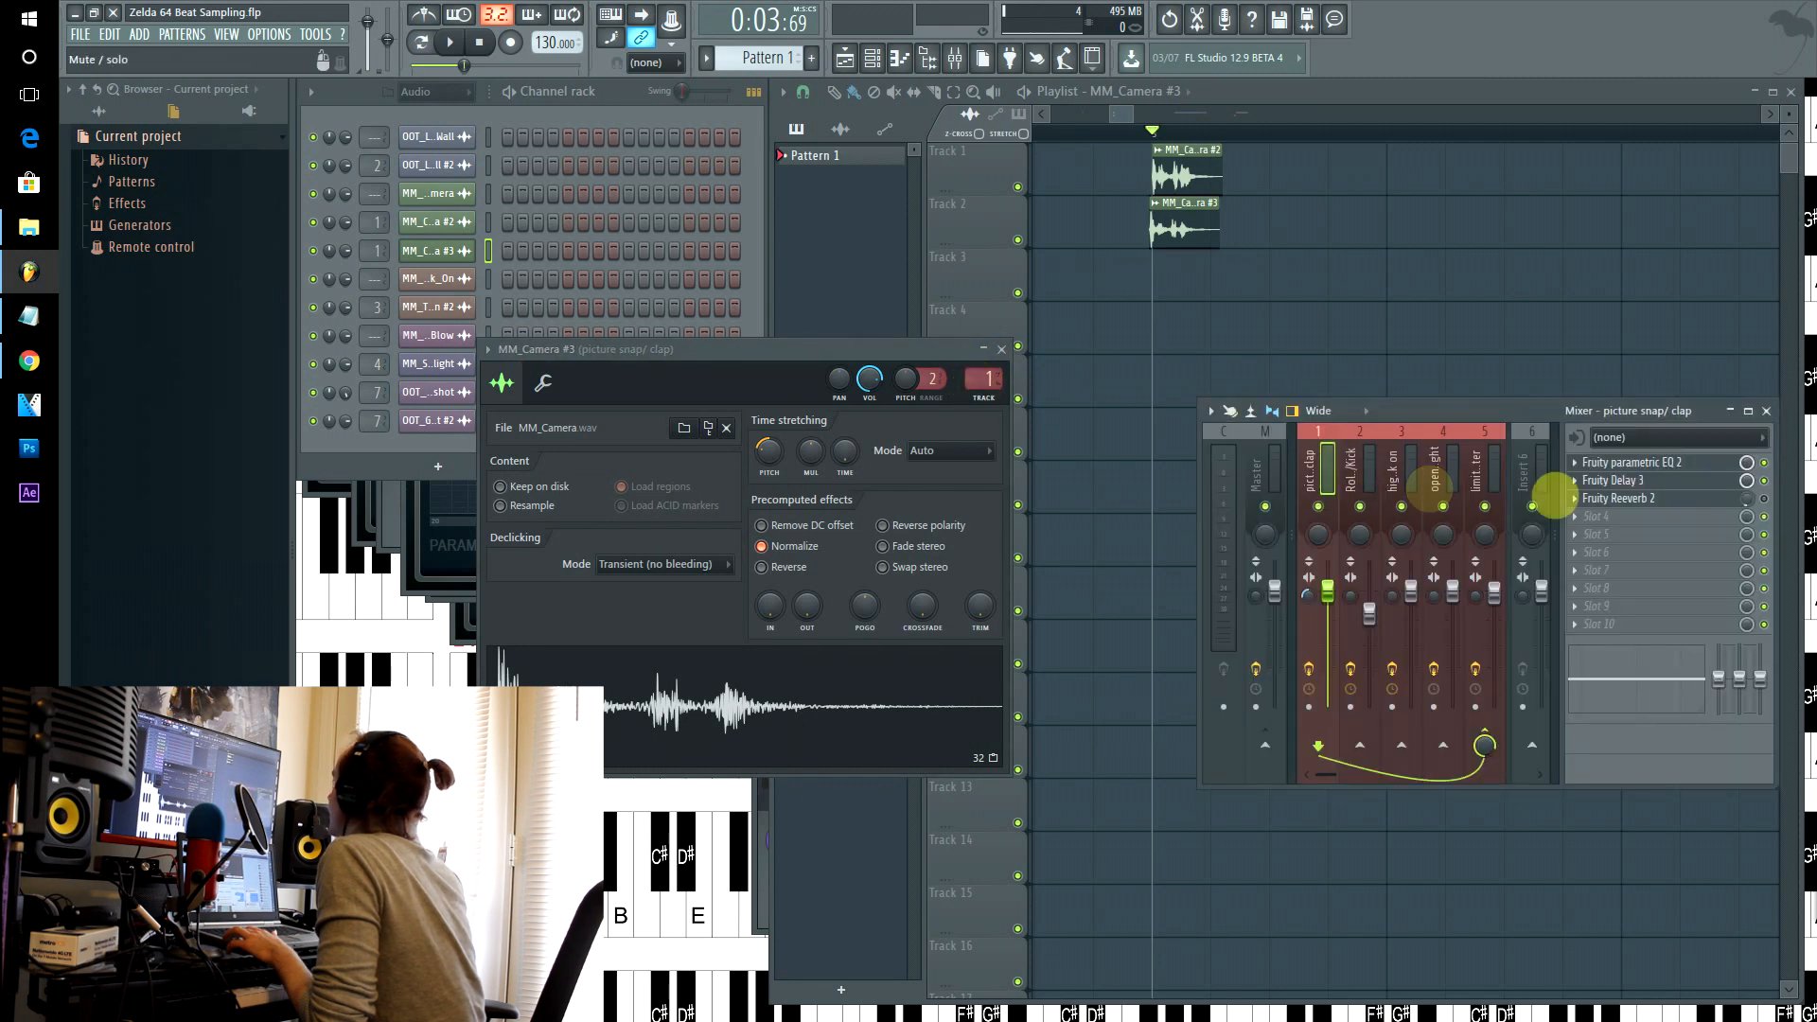
{"action": "left_click", "coordinate": [1618, 463]}
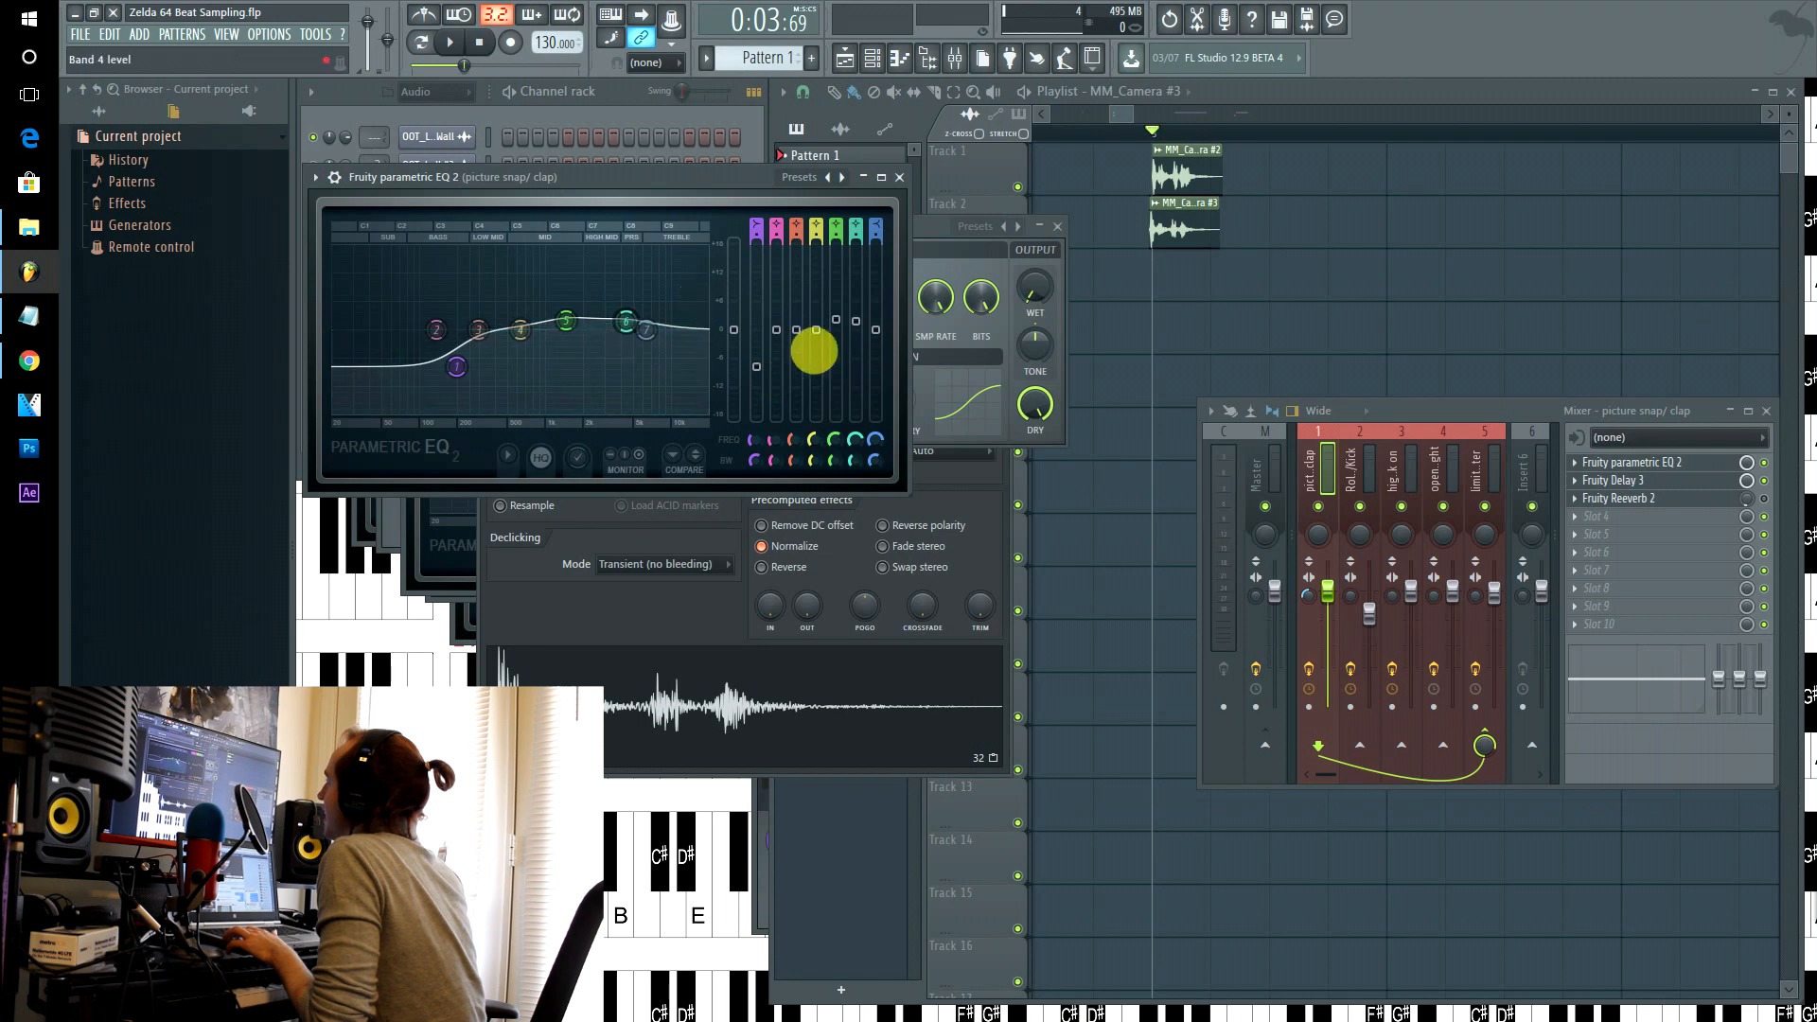
{"action": "left_click", "coordinate": [1635, 496]}
{"action": "left_click", "coordinate": [1635, 481]}
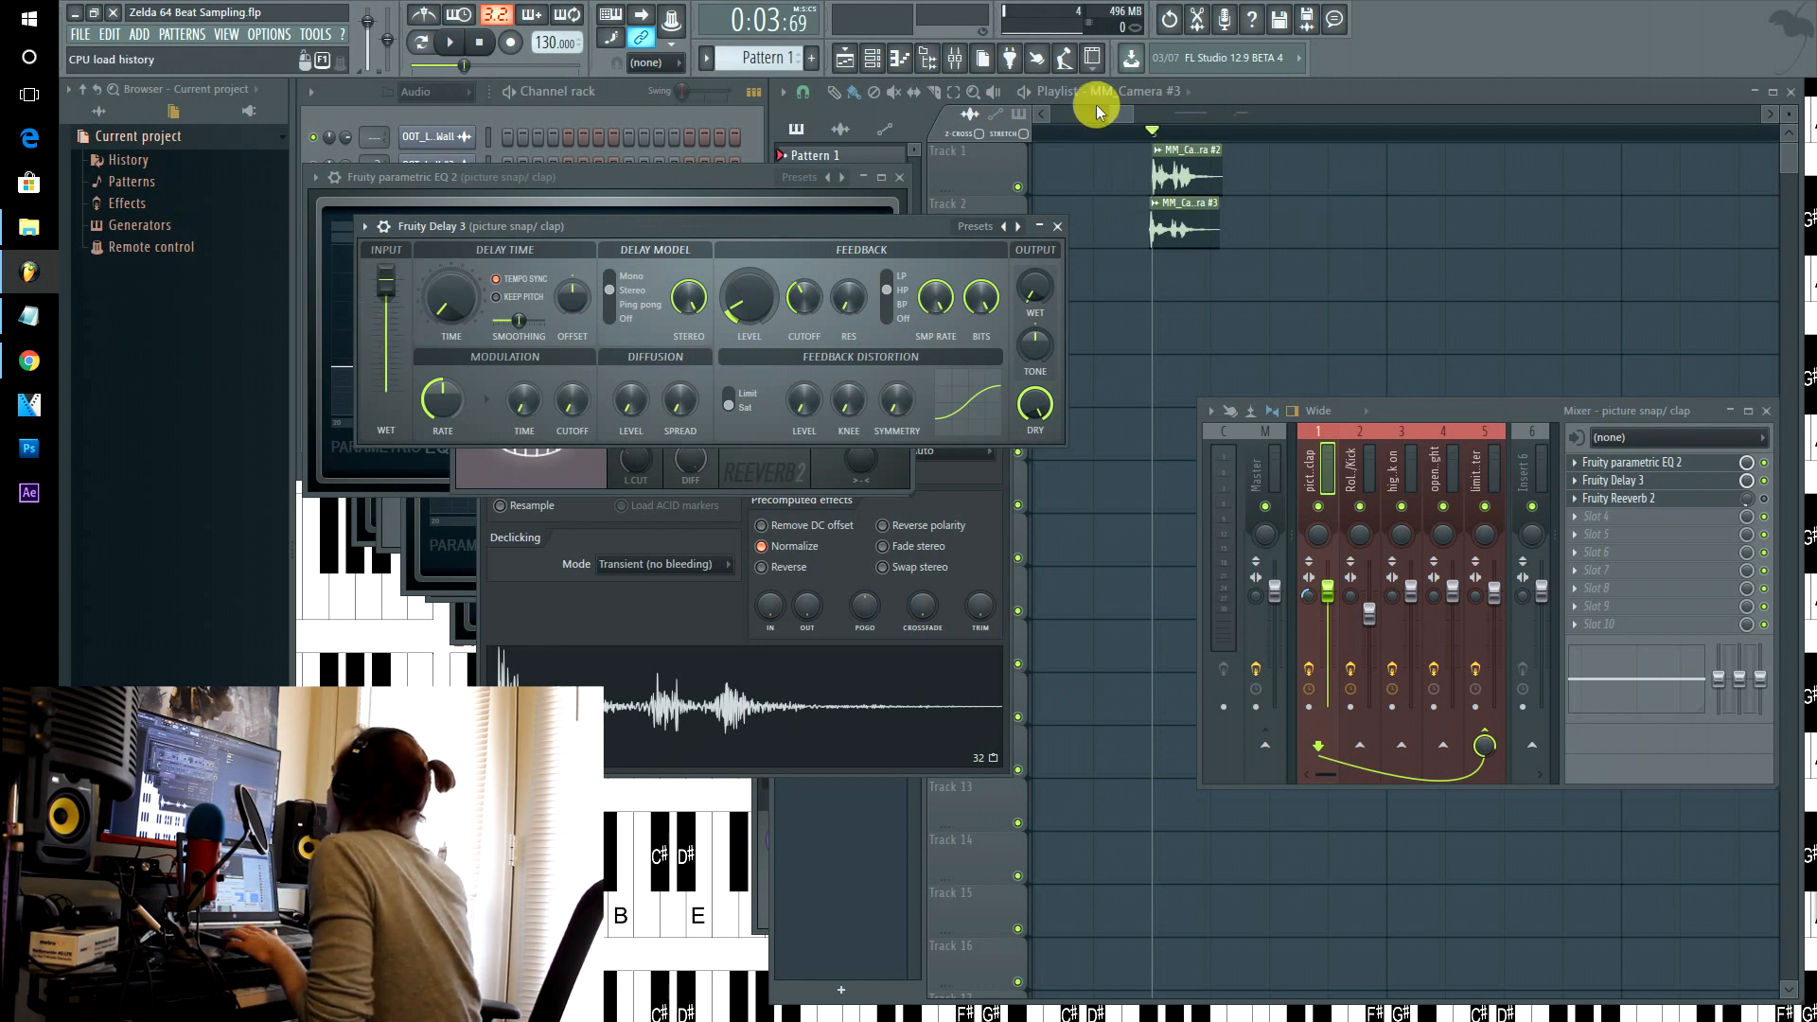
- Play the layered MM_Camera #2 and MM_Camera #3 clips from bar 3 and stop playback
{"action": "left_click", "coordinate": [1145, 140]}
{"action": "key", "text": "space"}
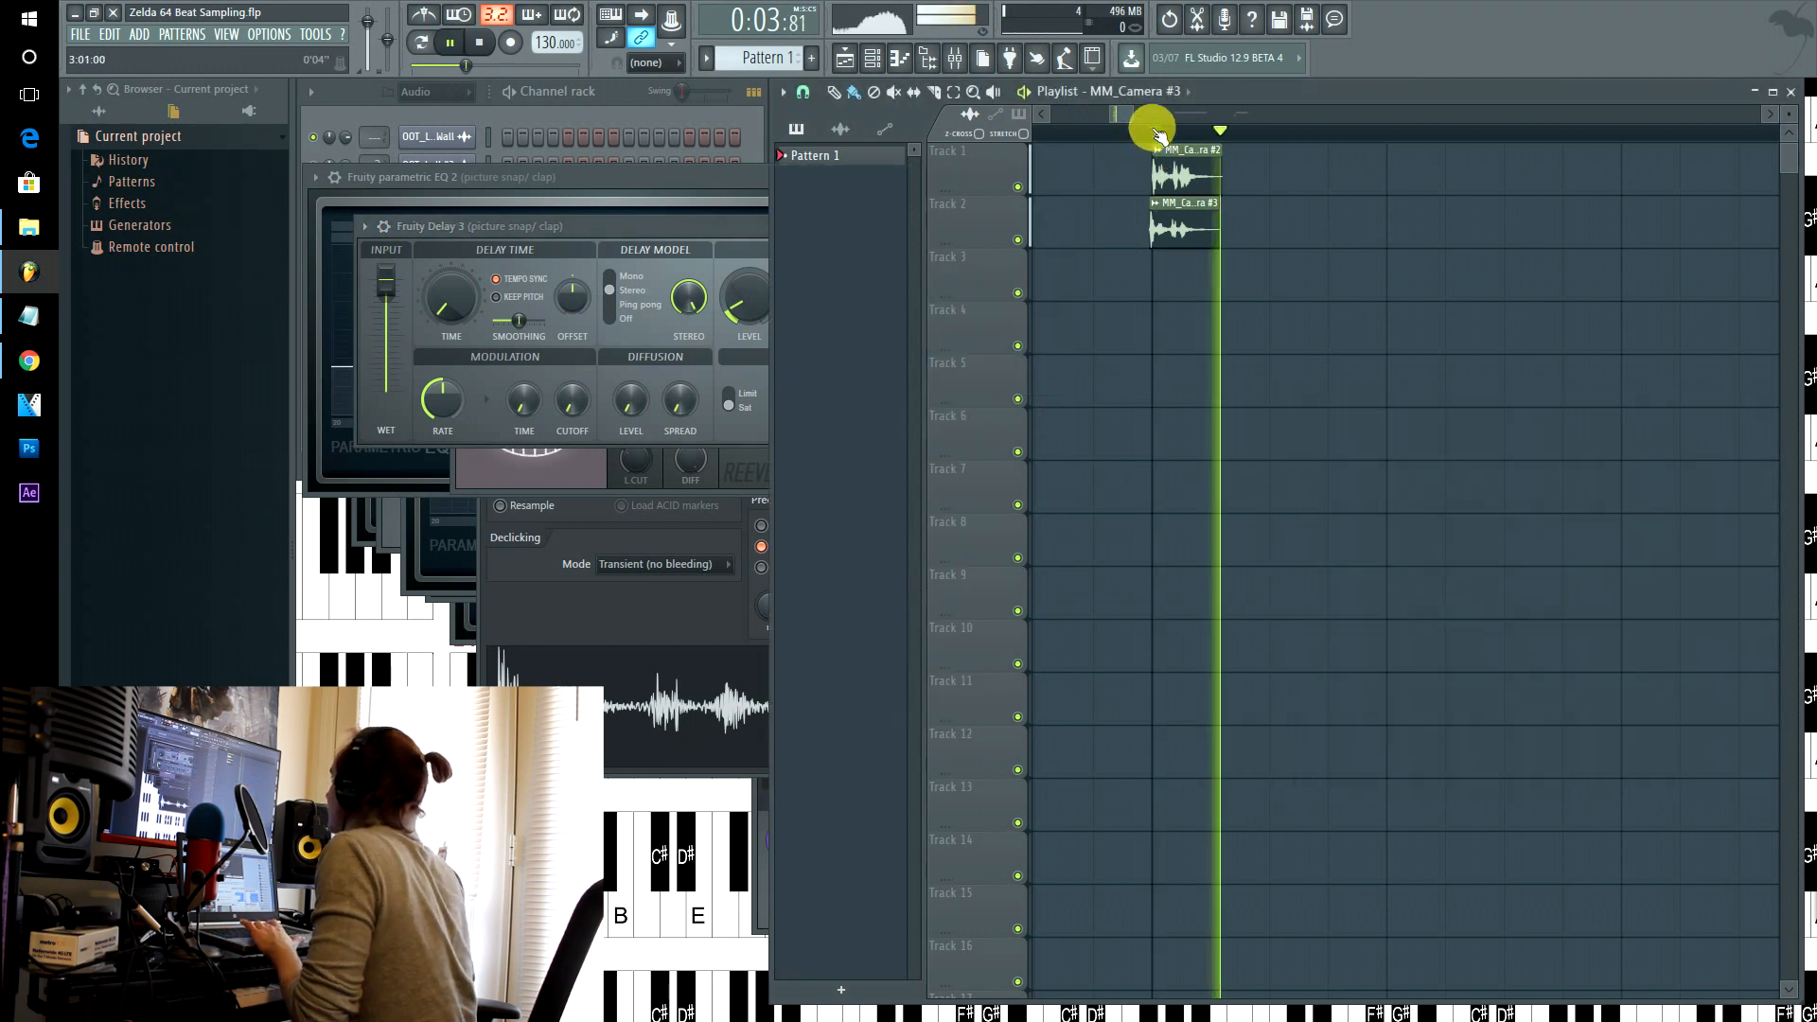
{"action": "key", "text": "space"}
{"action": "left_click", "coordinate": [1098, 130]}
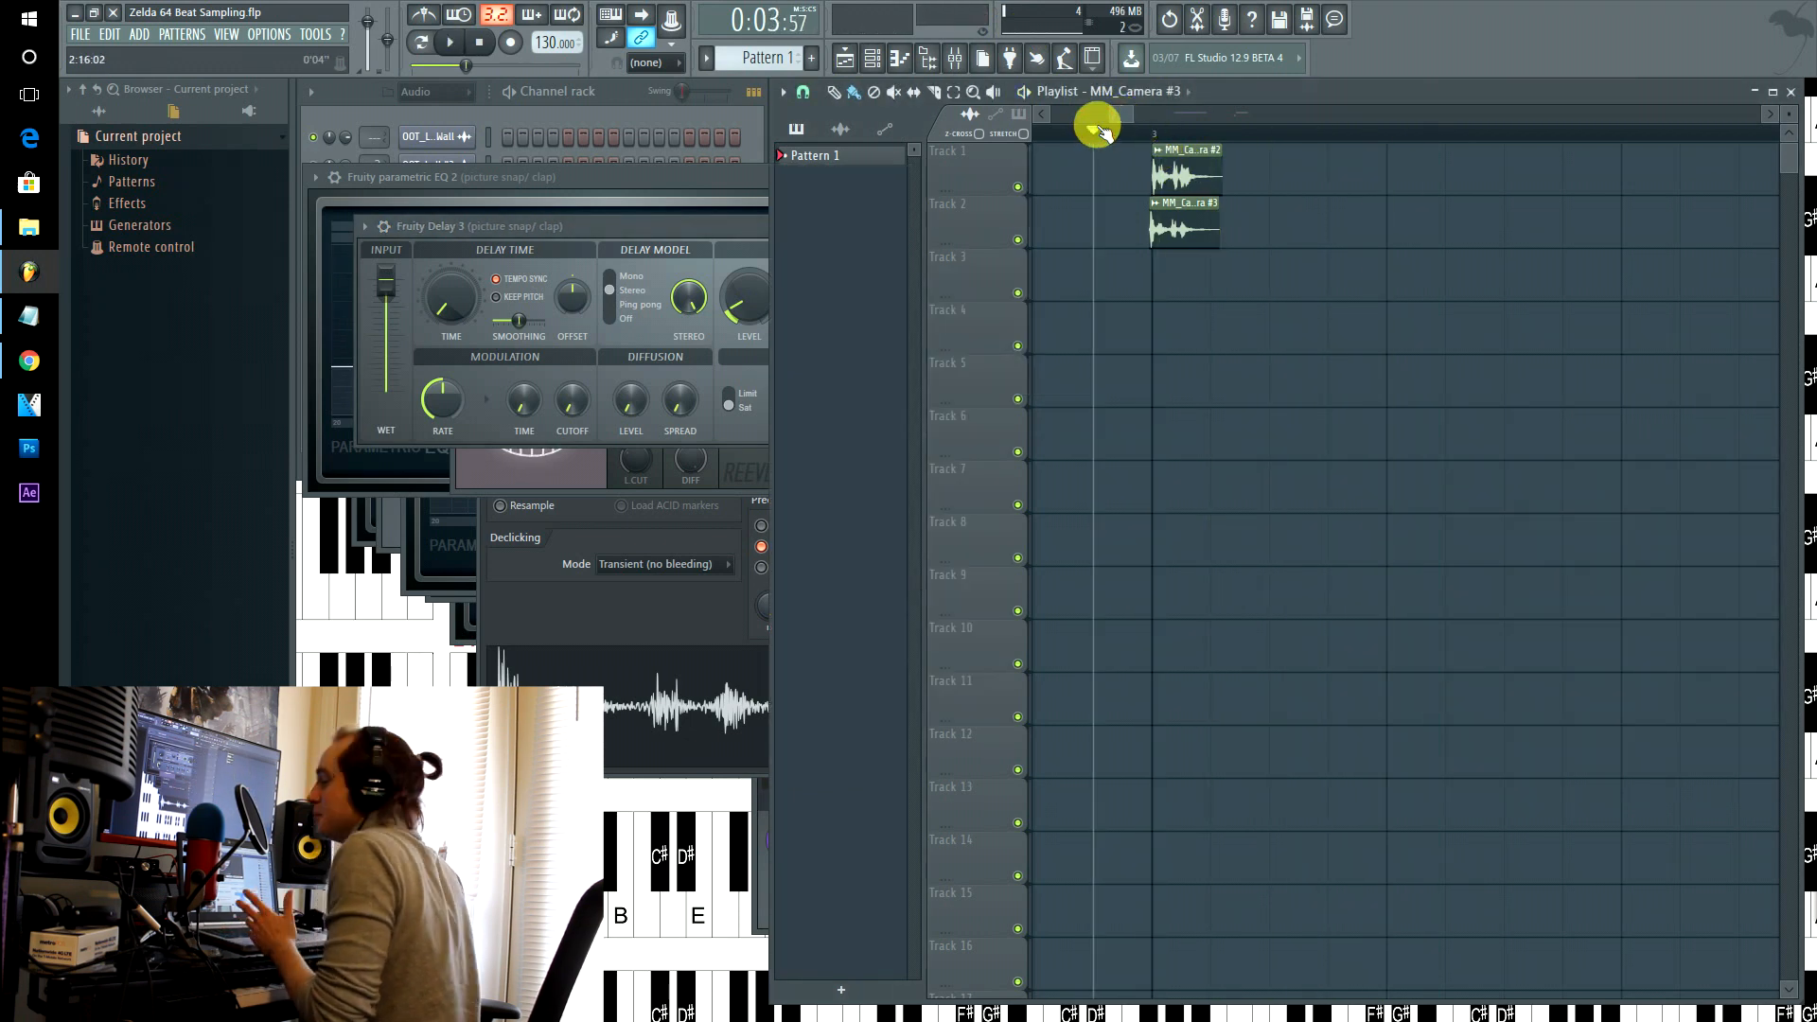
- Open the sample settings of the MM_TransMask_On #2 clip at bar 4 and bring the channel rack forward
{"action": "left_click_drag", "start_coordinate": [1126, 115], "coordinate": [1150, 130]}
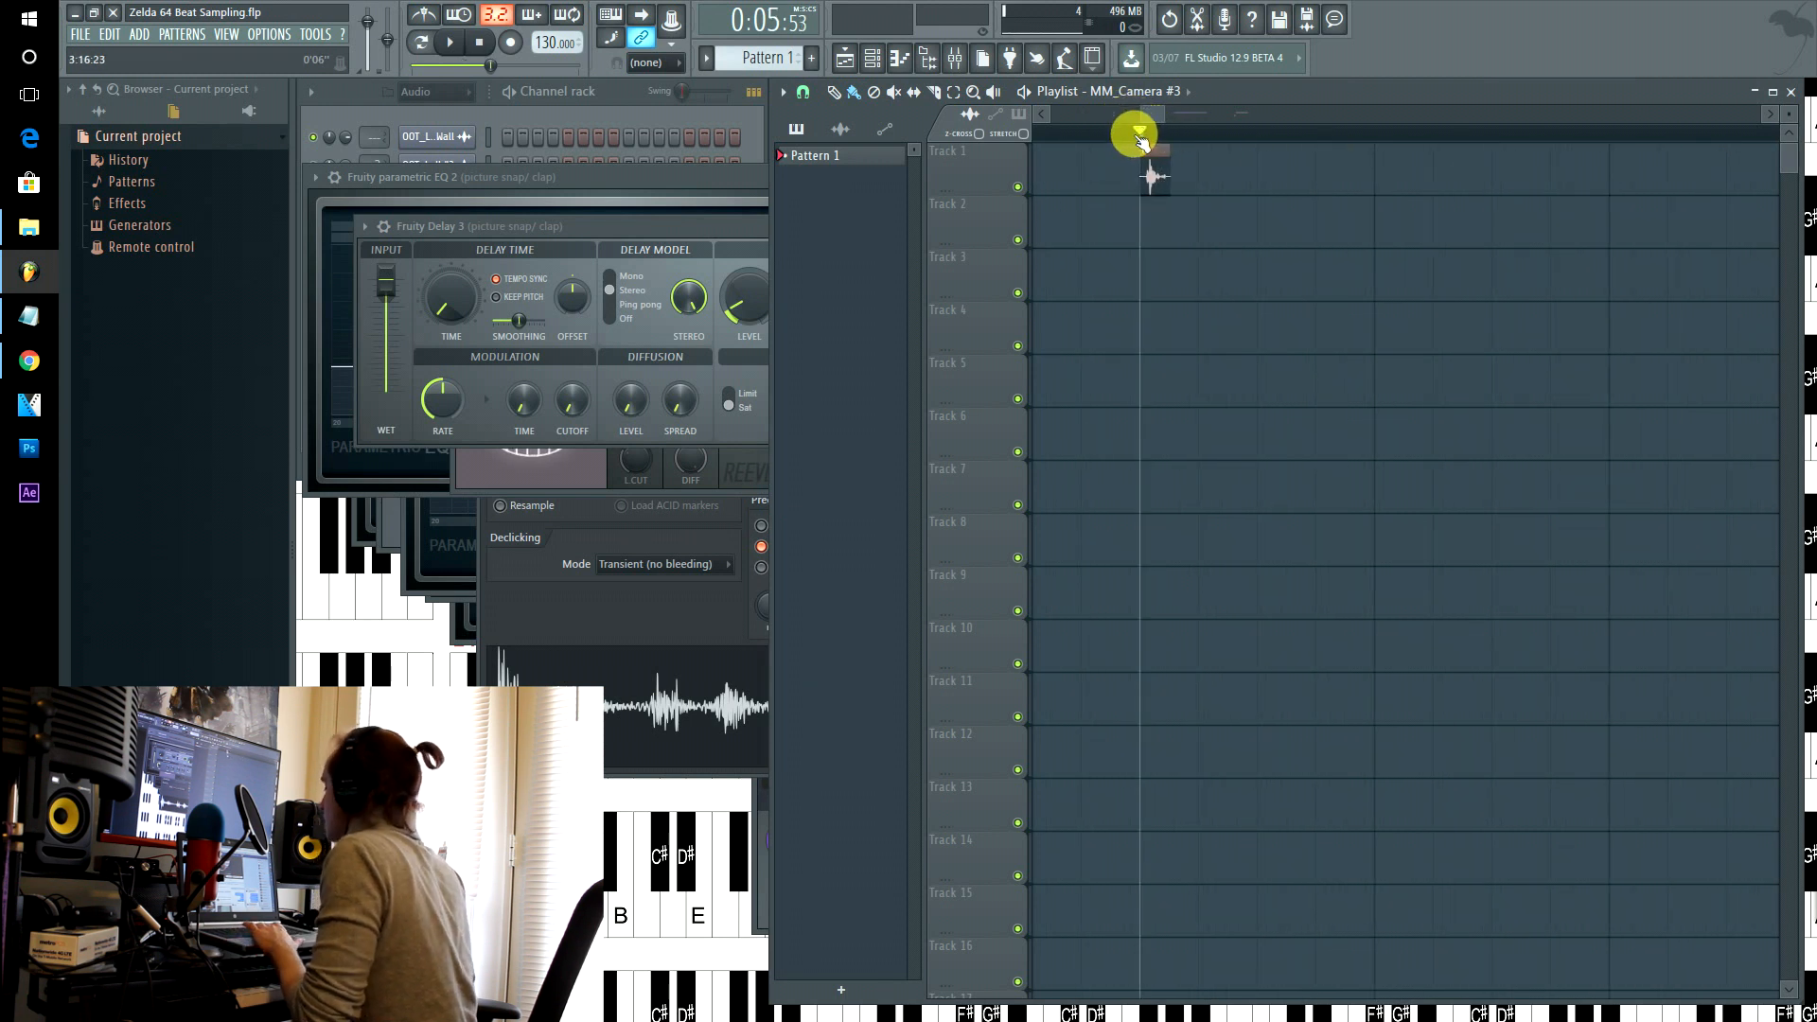
{"action": "left_click", "coordinate": [1152, 167]}
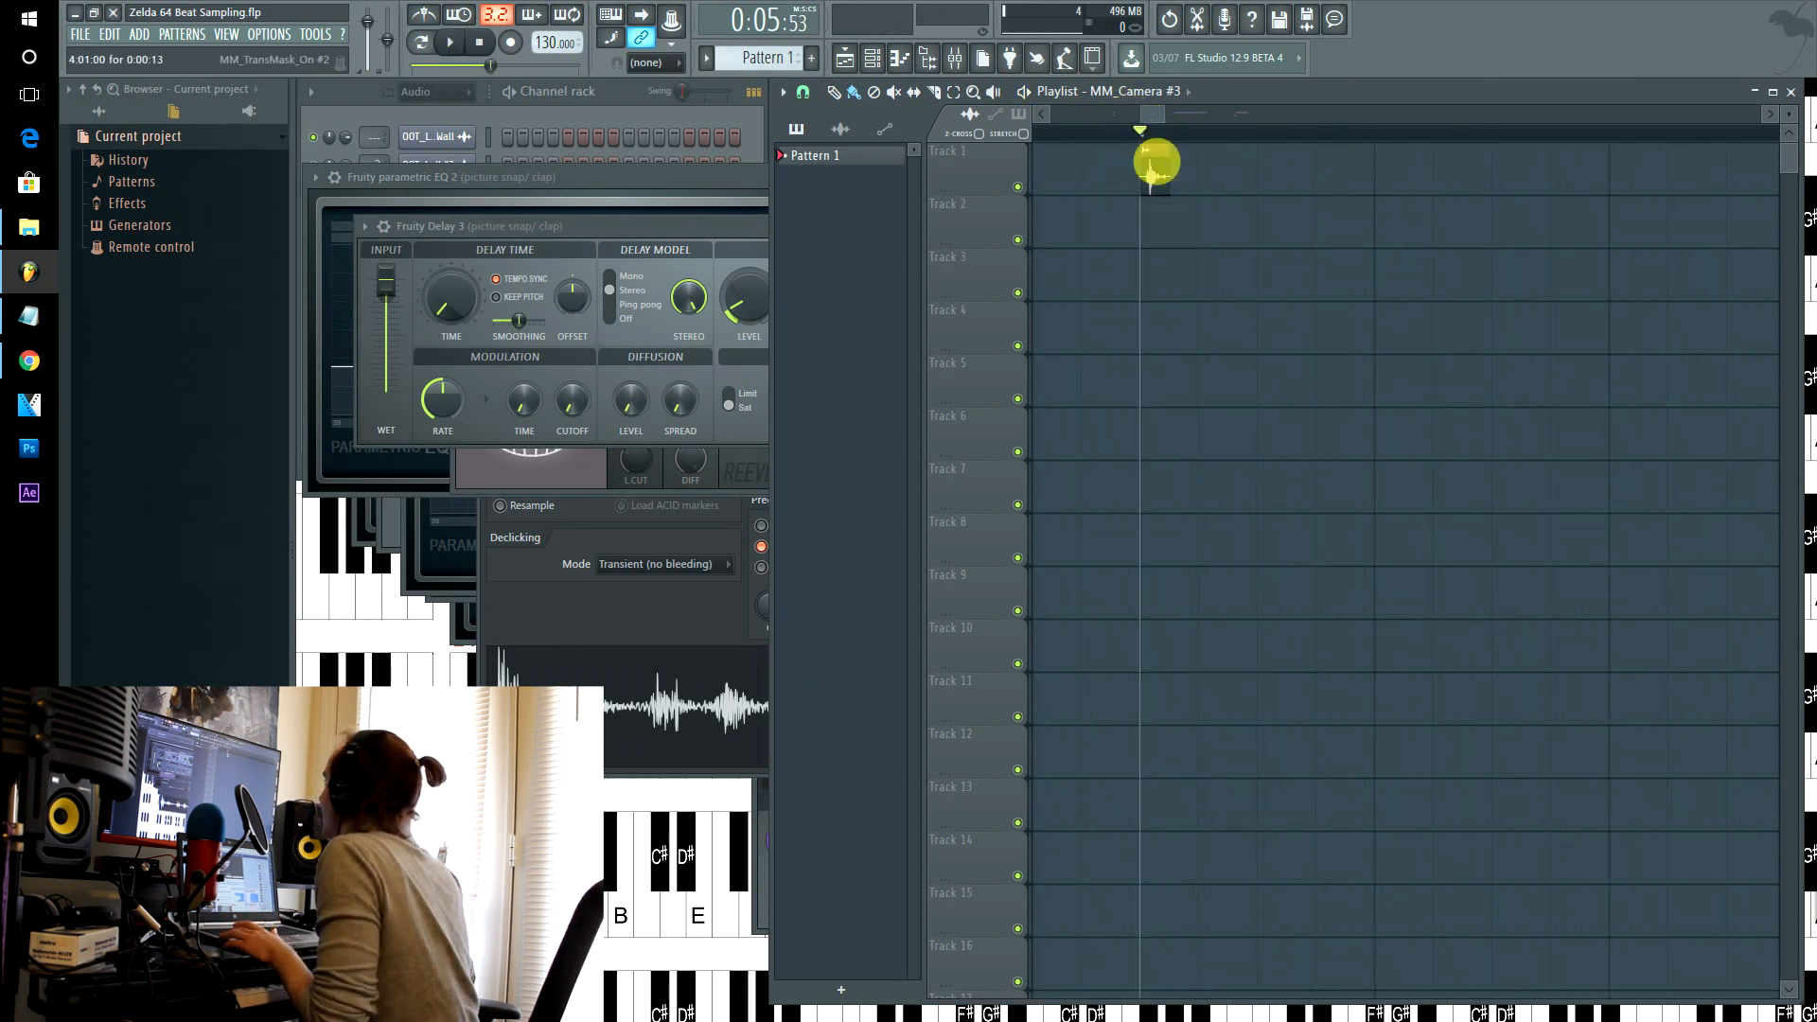
{"action": "left_click", "coordinate": [1152, 166]}
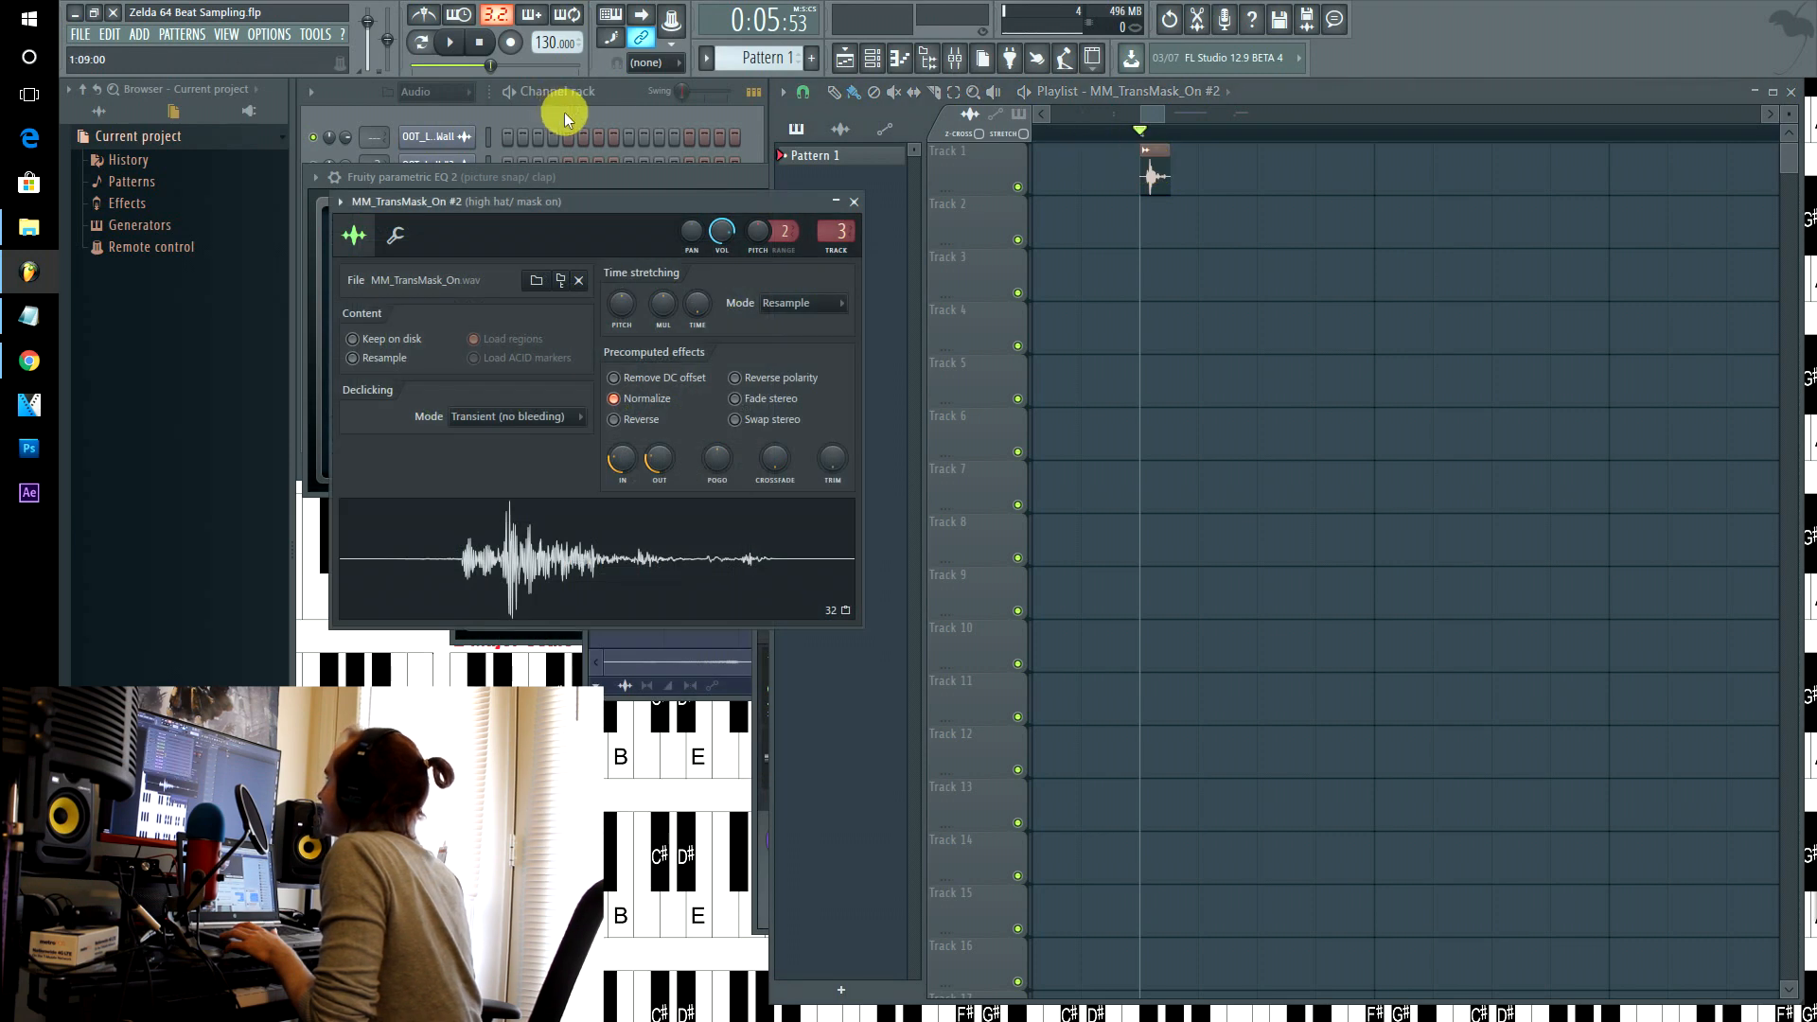
{"action": "left_click", "coordinate": [564, 112]}
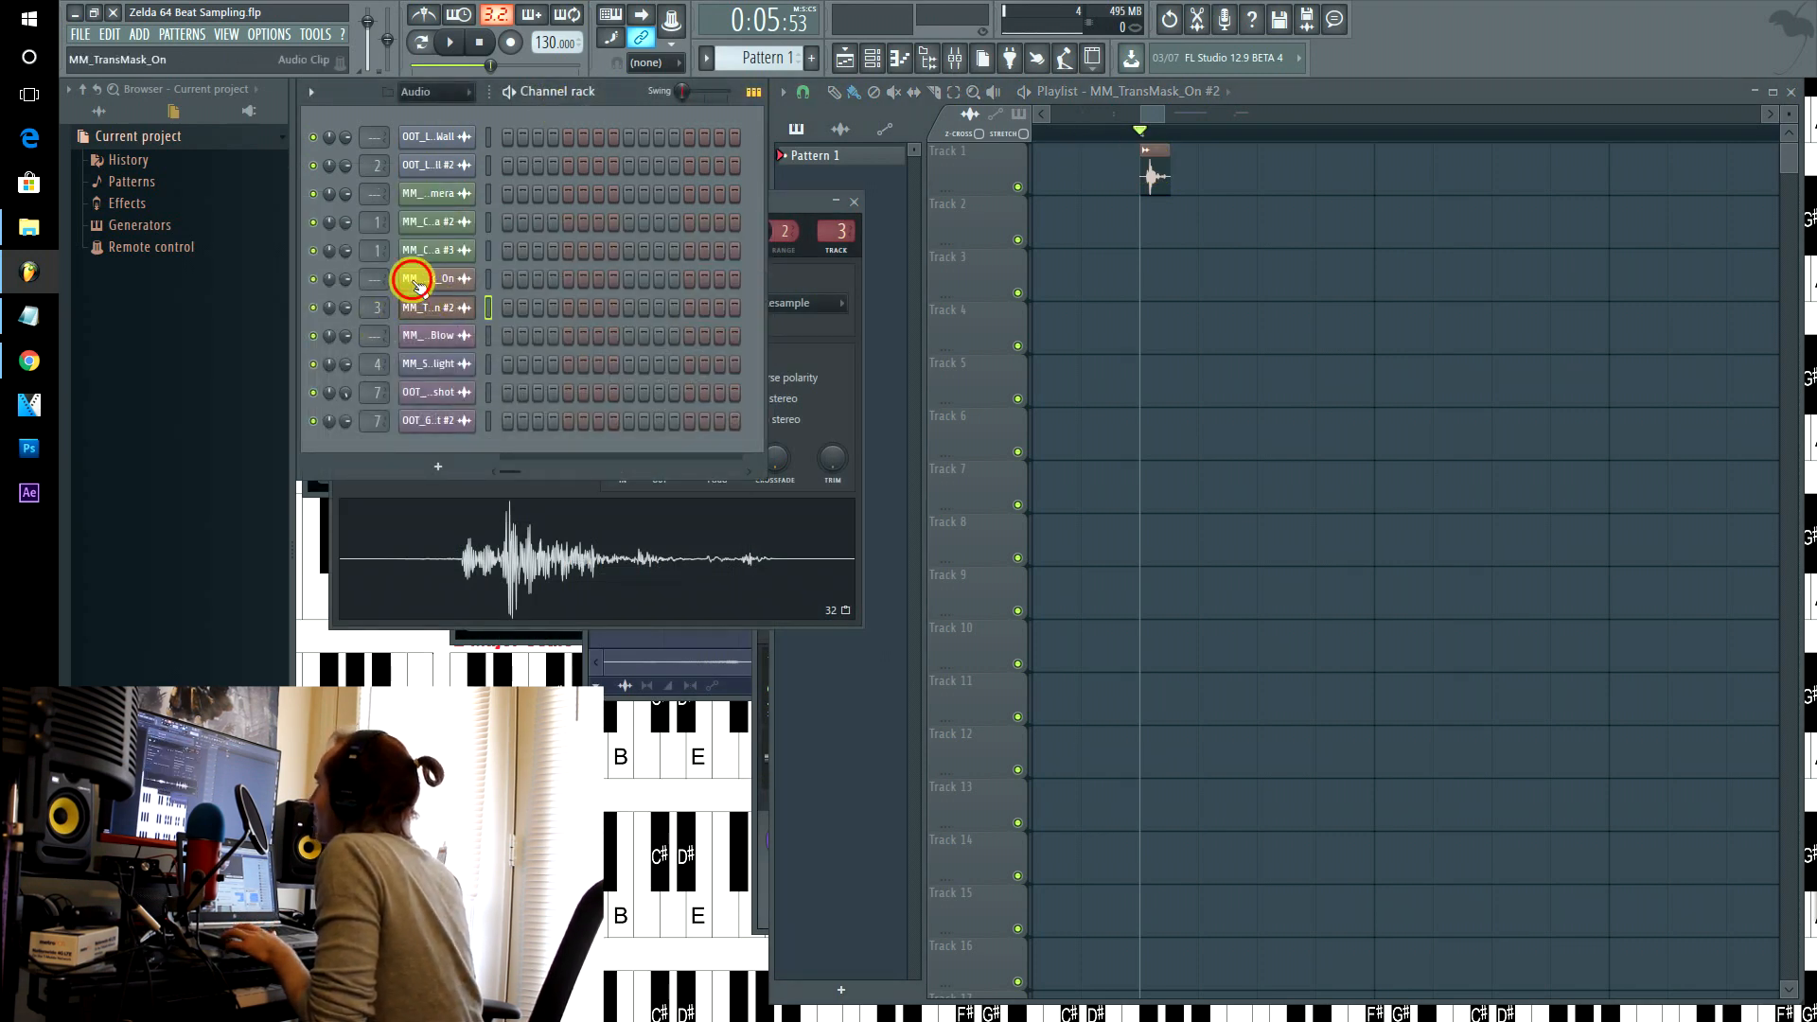
- Audition the original MM_TransMask_On sample from the channel rack and reopen the MM_TransMask_On #2 clip for comparison
{"action": "left_click", "coordinate": [416, 284]}
{"action": "left_click", "coordinate": [587, 543]}
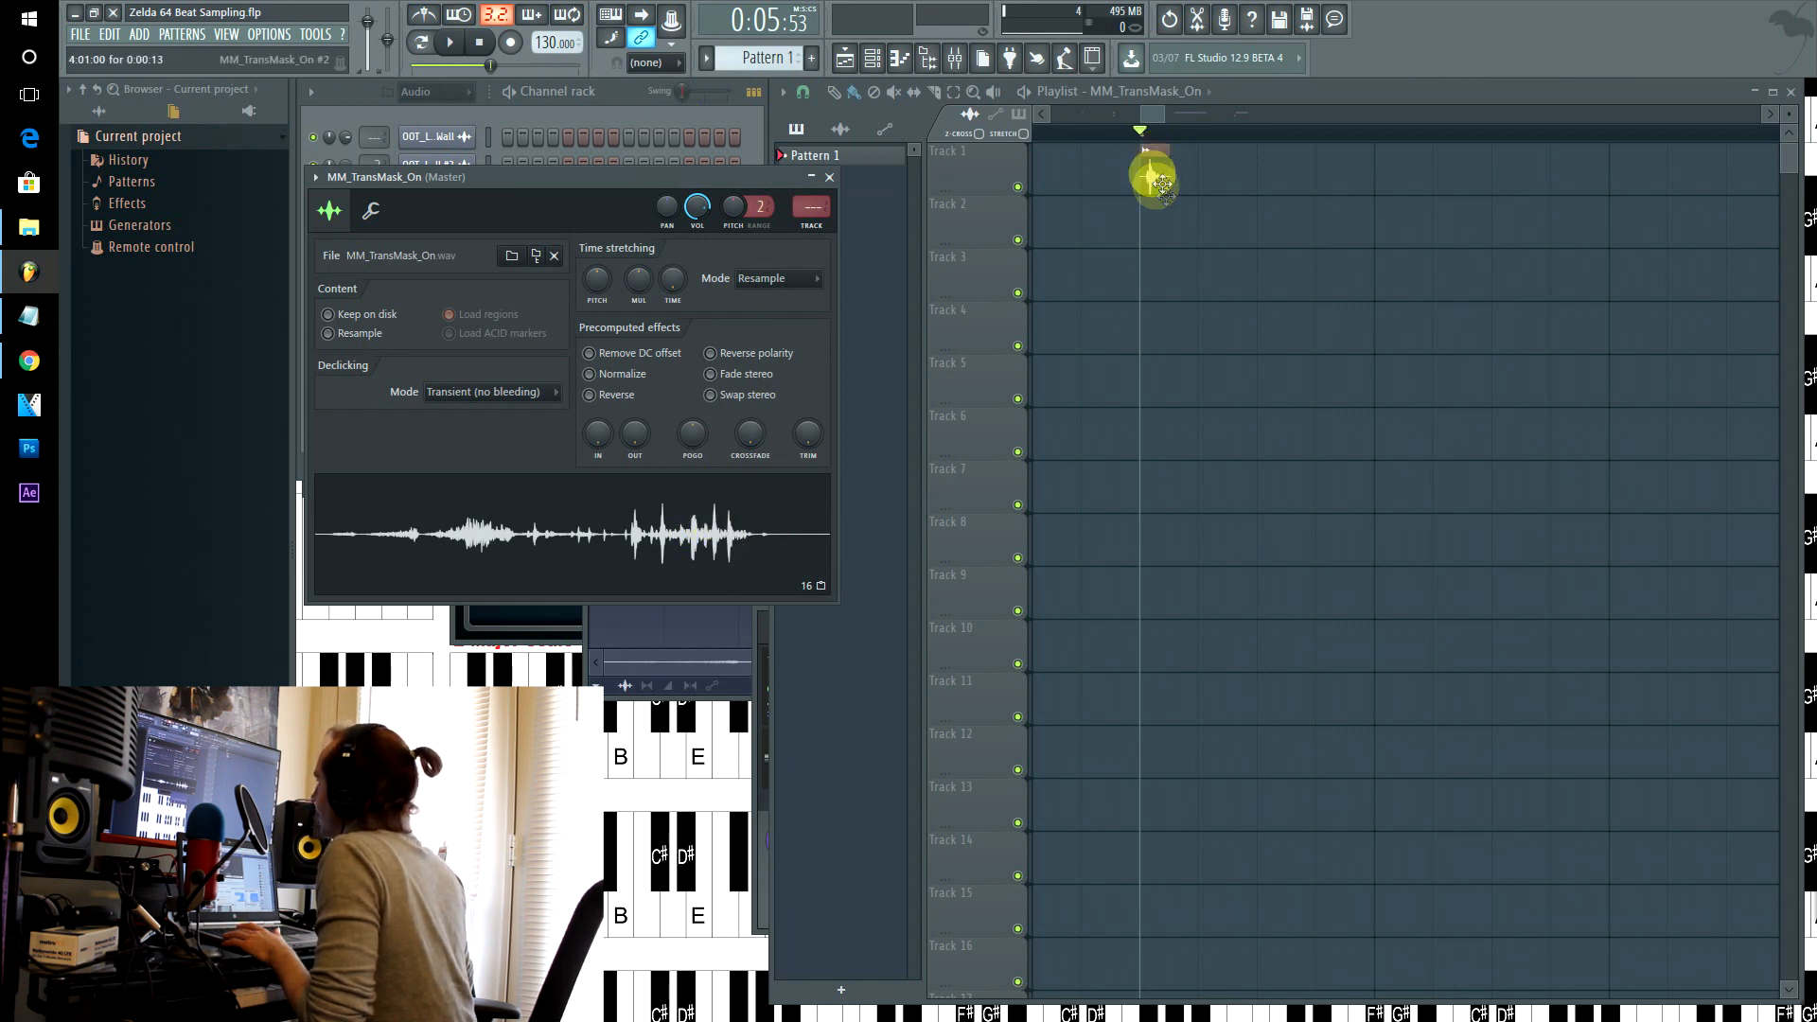
{"action": "double_click", "coordinate": [1151, 180]}
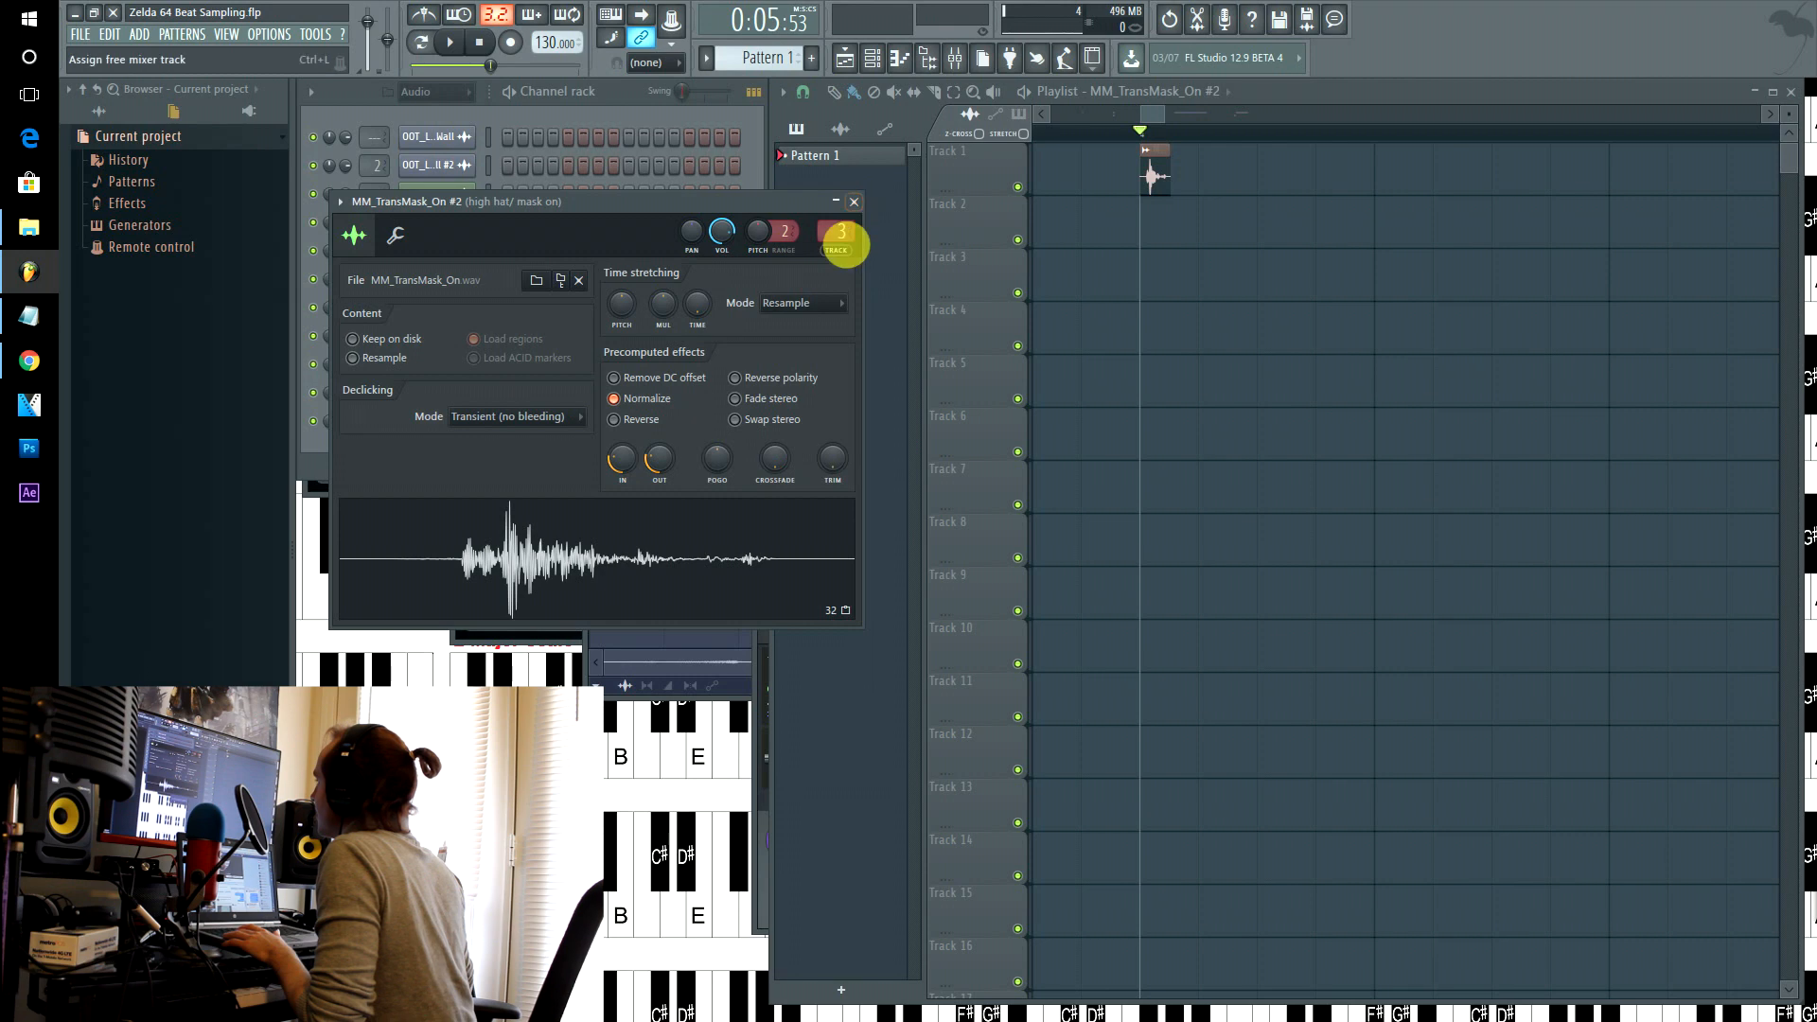
- Open Fruity parametric EQ 2 on the high hat/ mask on mixer track and review the MM_TransMask_On #2 sample settings
{"action": "left_click", "coordinate": [836, 231]}
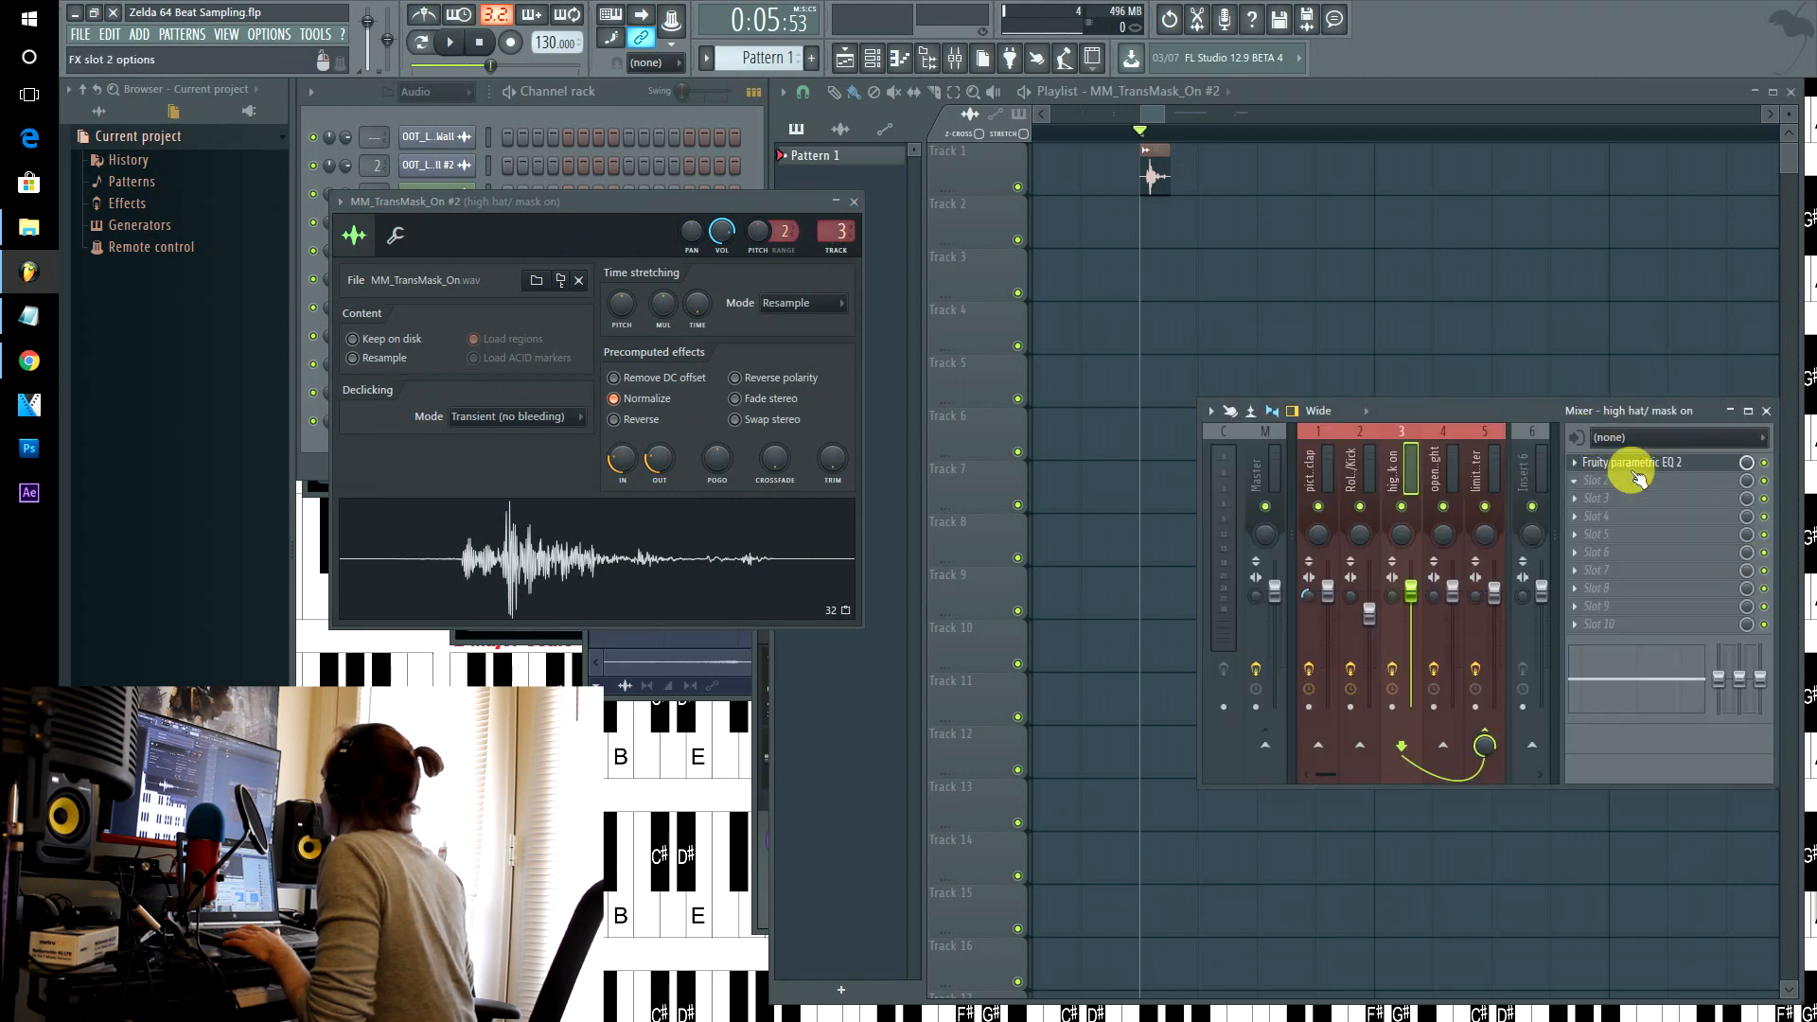
{"action": "left_click", "coordinate": [1628, 463]}
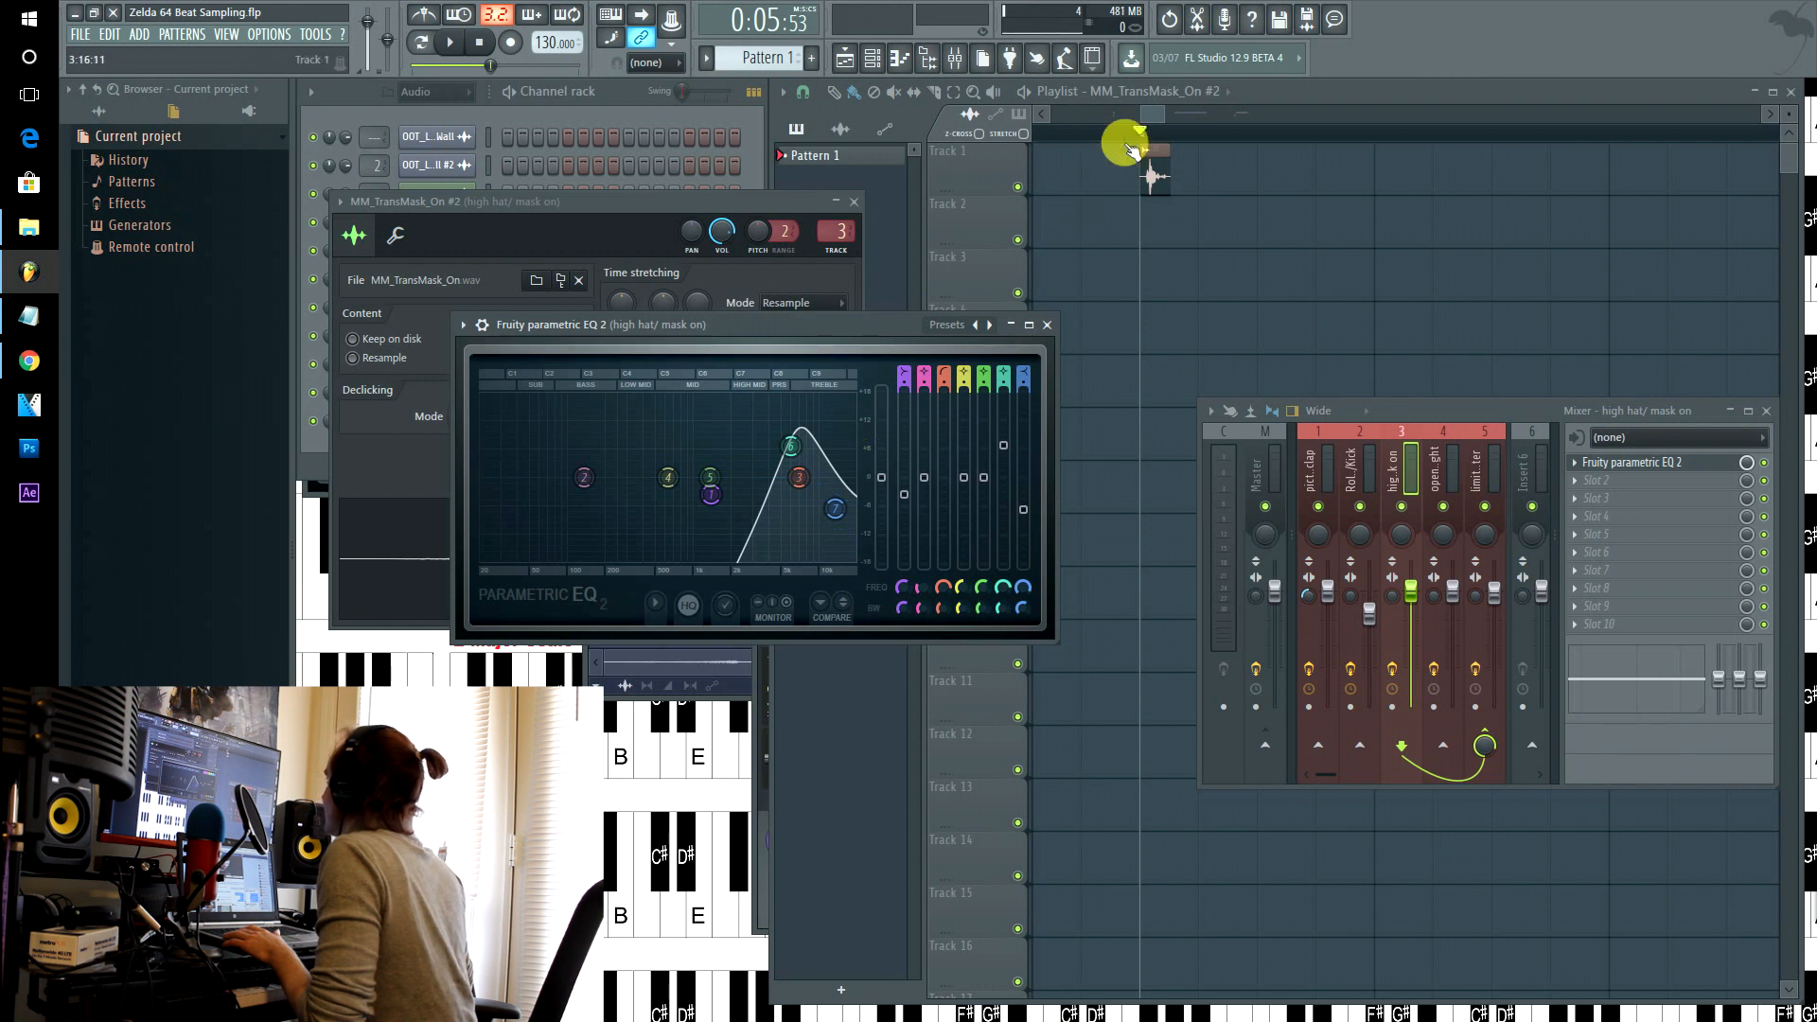
{"action": "left_click", "coordinate": [1148, 172]}
{"action": "mouse_move", "coordinate": [1166, 188]}
{"action": "left_mouse_down"}
{"action": "mouse_move", "coordinate": [1168, 172]}
{"action": "mouse_move", "coordinate": [1172, 195]}
{"action": "mouse_move", "coordinate": [1200, 193]}
{"action": "left_mouse_up"}
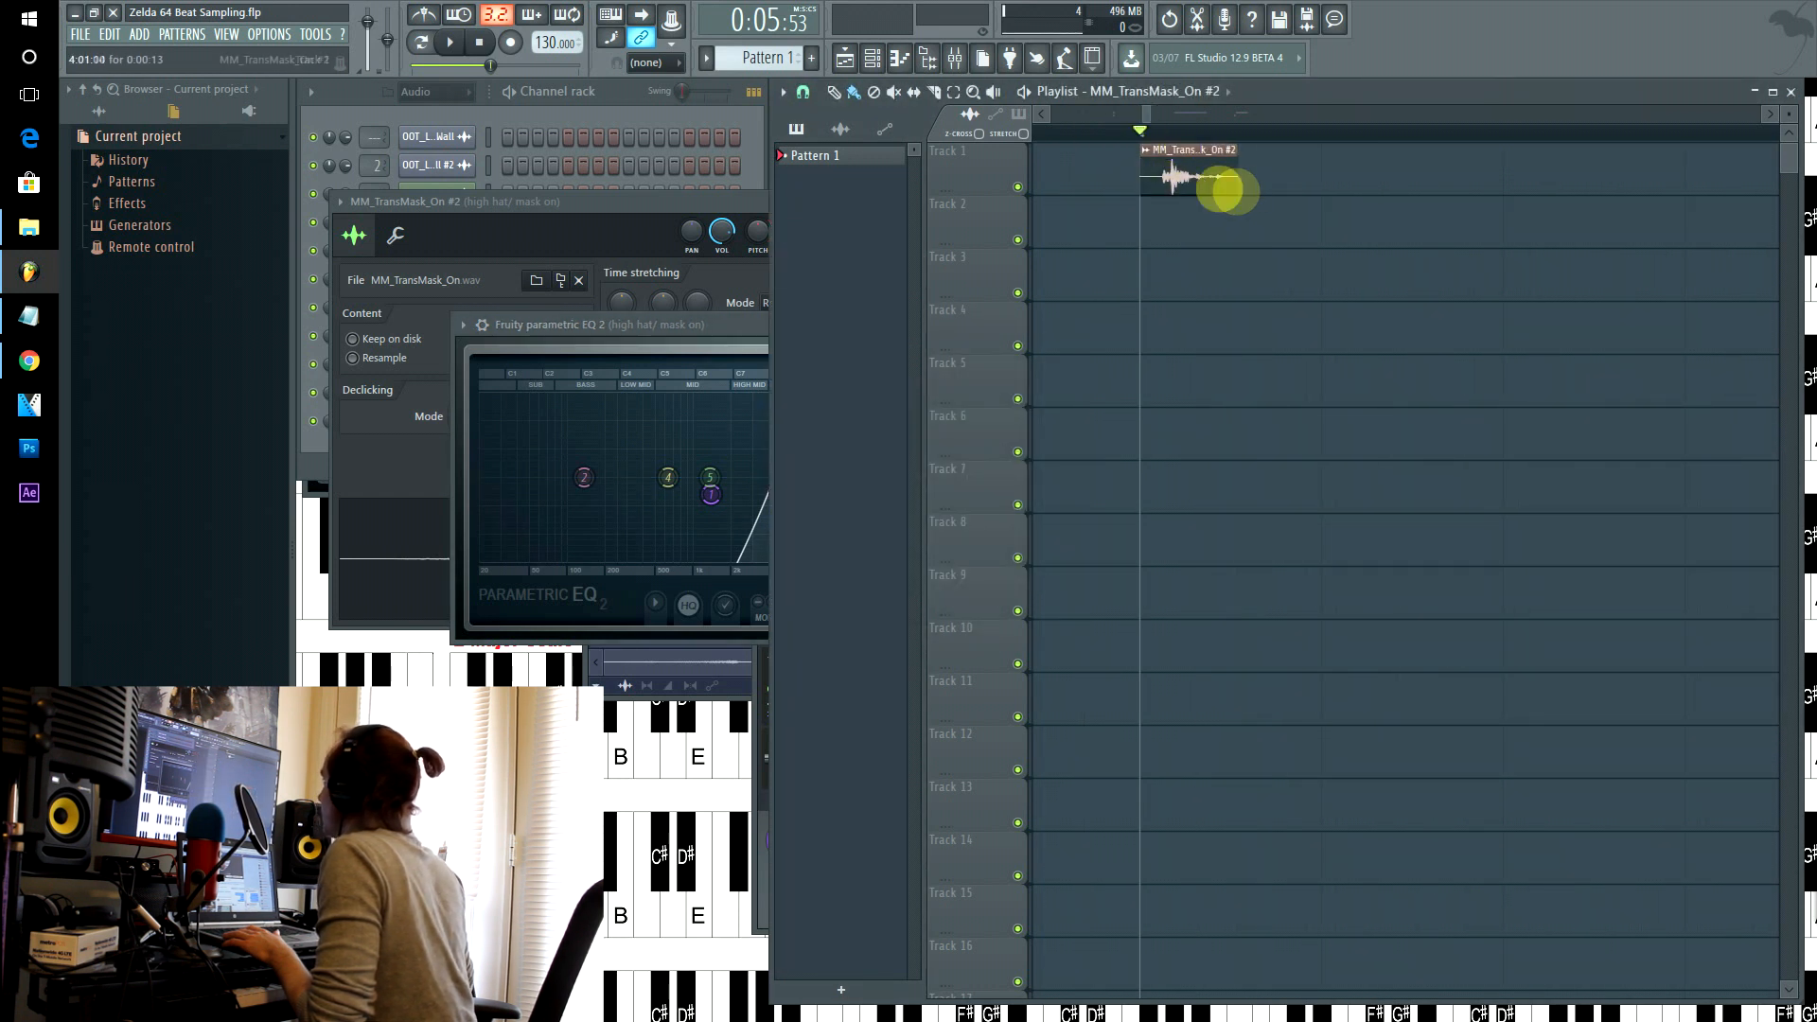
{"action": "double_click", "coordinate": [1180, 170]}
{"action": "left_click", "coordinate": [626, 464]}
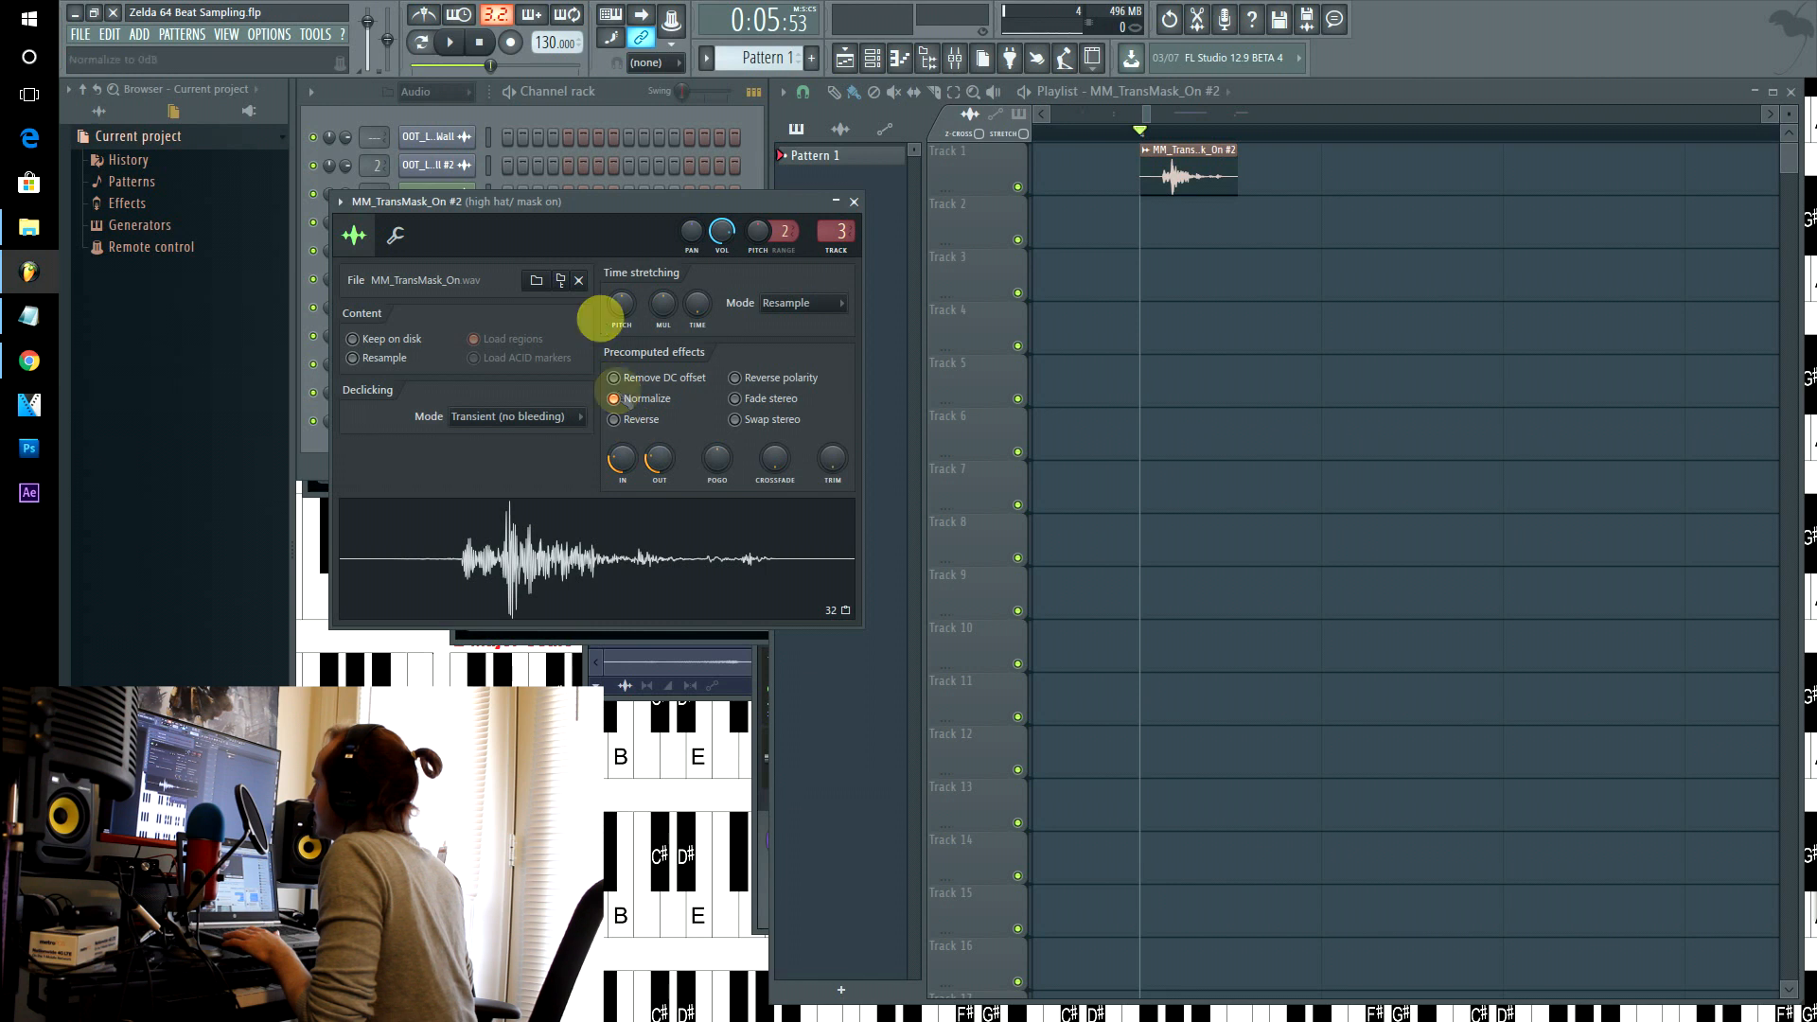
- Play the MM_TransMask_On #2 clip from bar 4 and stop playback
{"action": "left_click", "coordinate": [1142, 137]}
{"action": "key", "text": "space"}
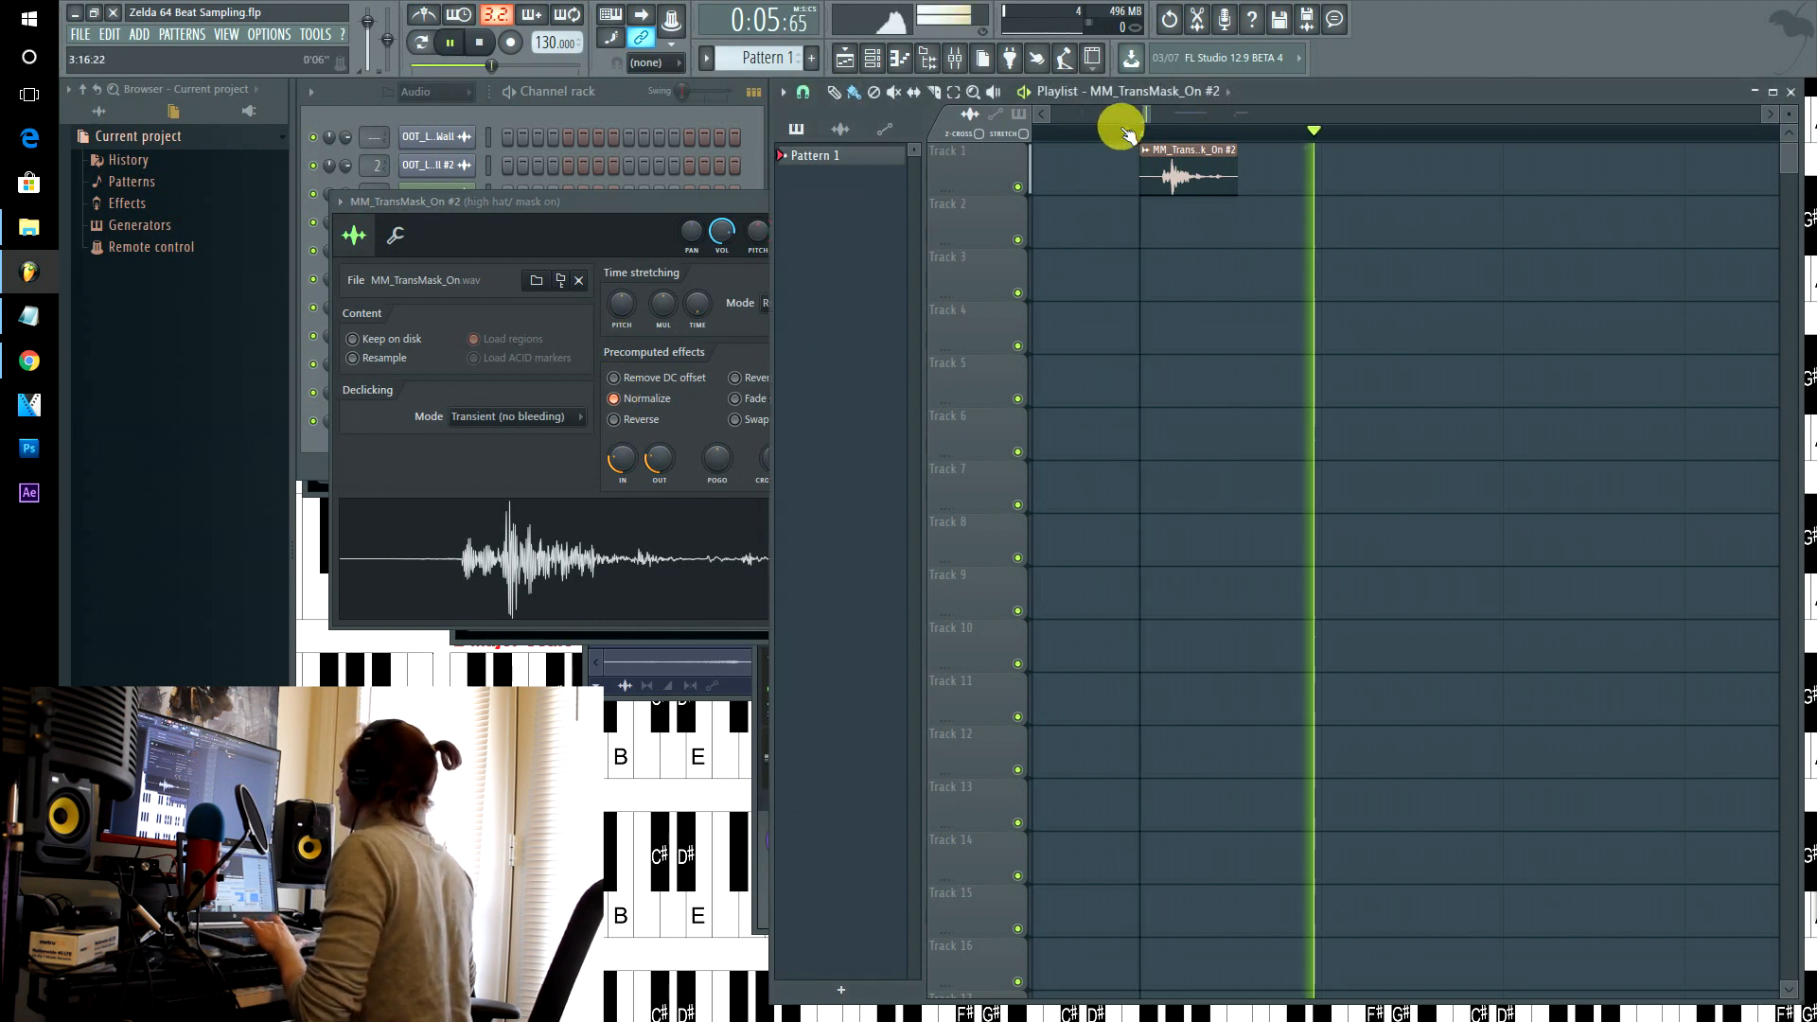
{"action": "key", "text": "space"}
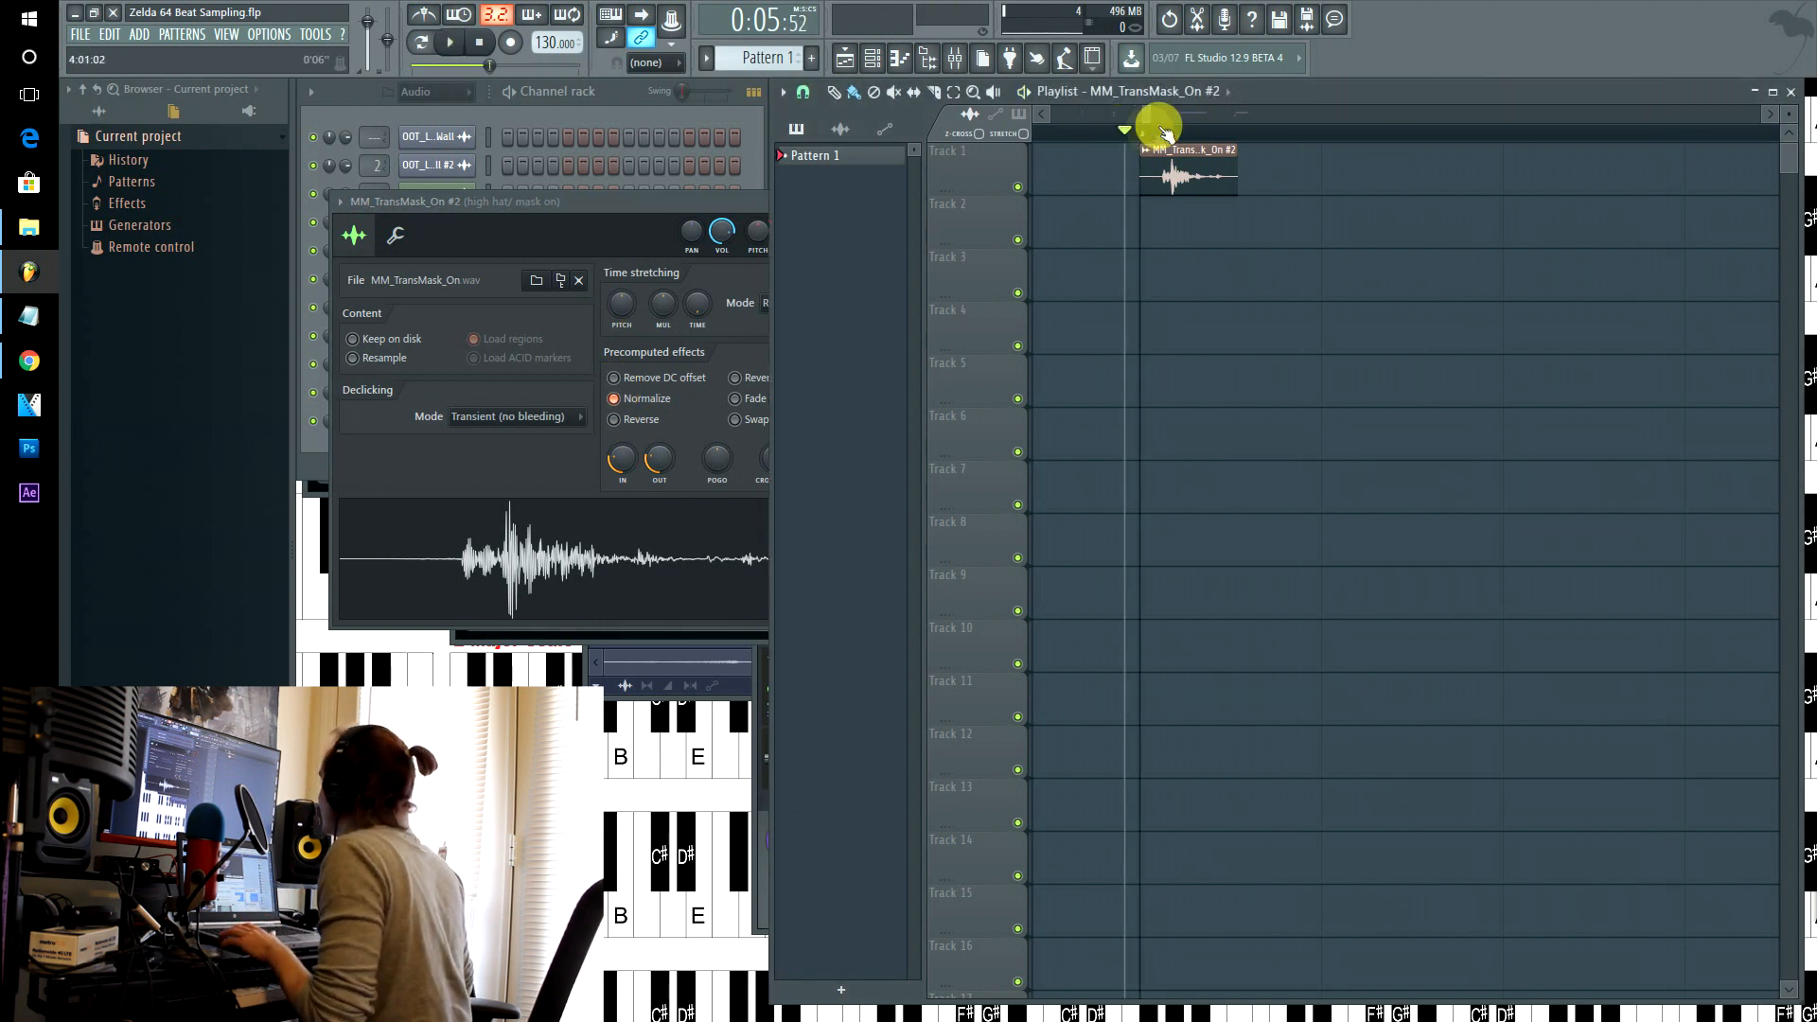
- Play the MM_SkullKid_Spotlight clip from bar 5 and stop playback
{"action": "left_click_drag", "start_coordinate": [1163, 126], "coordinate": [1195, 126]}
{"action": "left_click", "coordinate": [1169, 134]}
{"action": "key", "text": "space"}
{"action": "key", "text": "space"}
- Open the MM_PowderKeg_Blow sample settings, move them aside, and compare them with the MM_SkullKid_Spotlight sample settings
{"action": "double_click", "coordinate": [1196, 174]}
{"action": "left_click", "coordinate": [502, 113]}
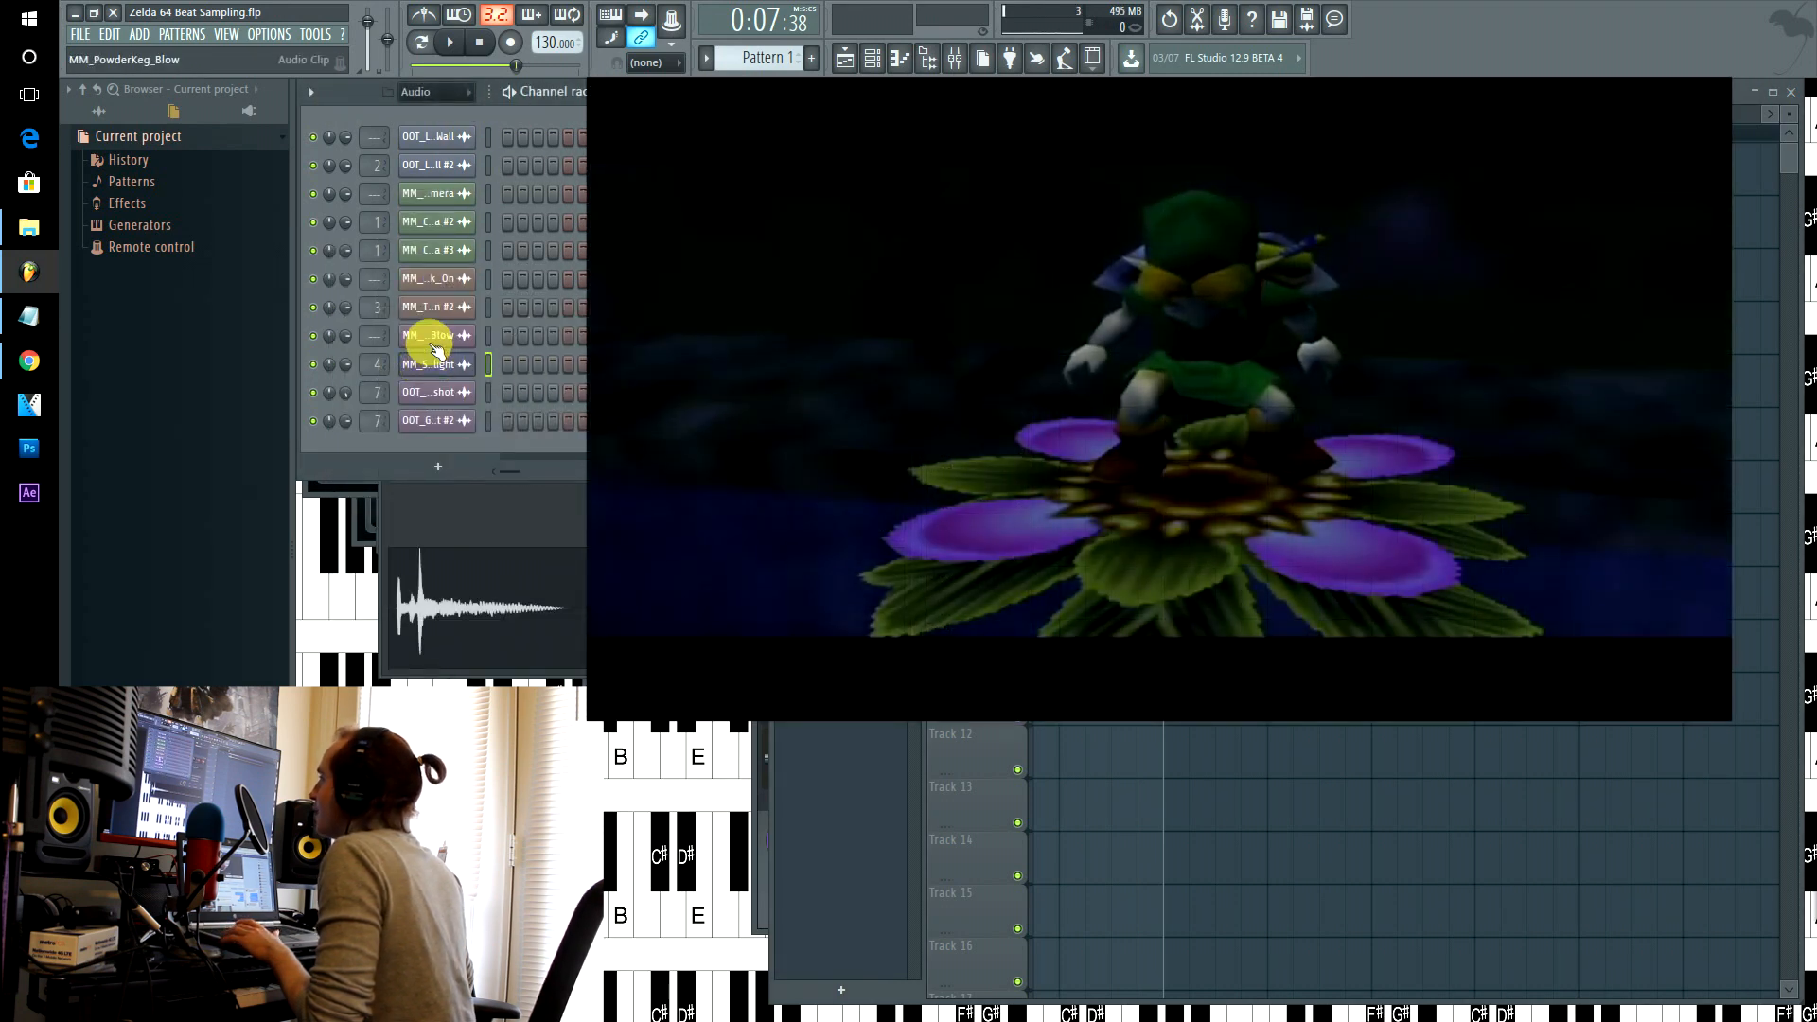
{"action": "left_click", "coordinate": [426, 338]}
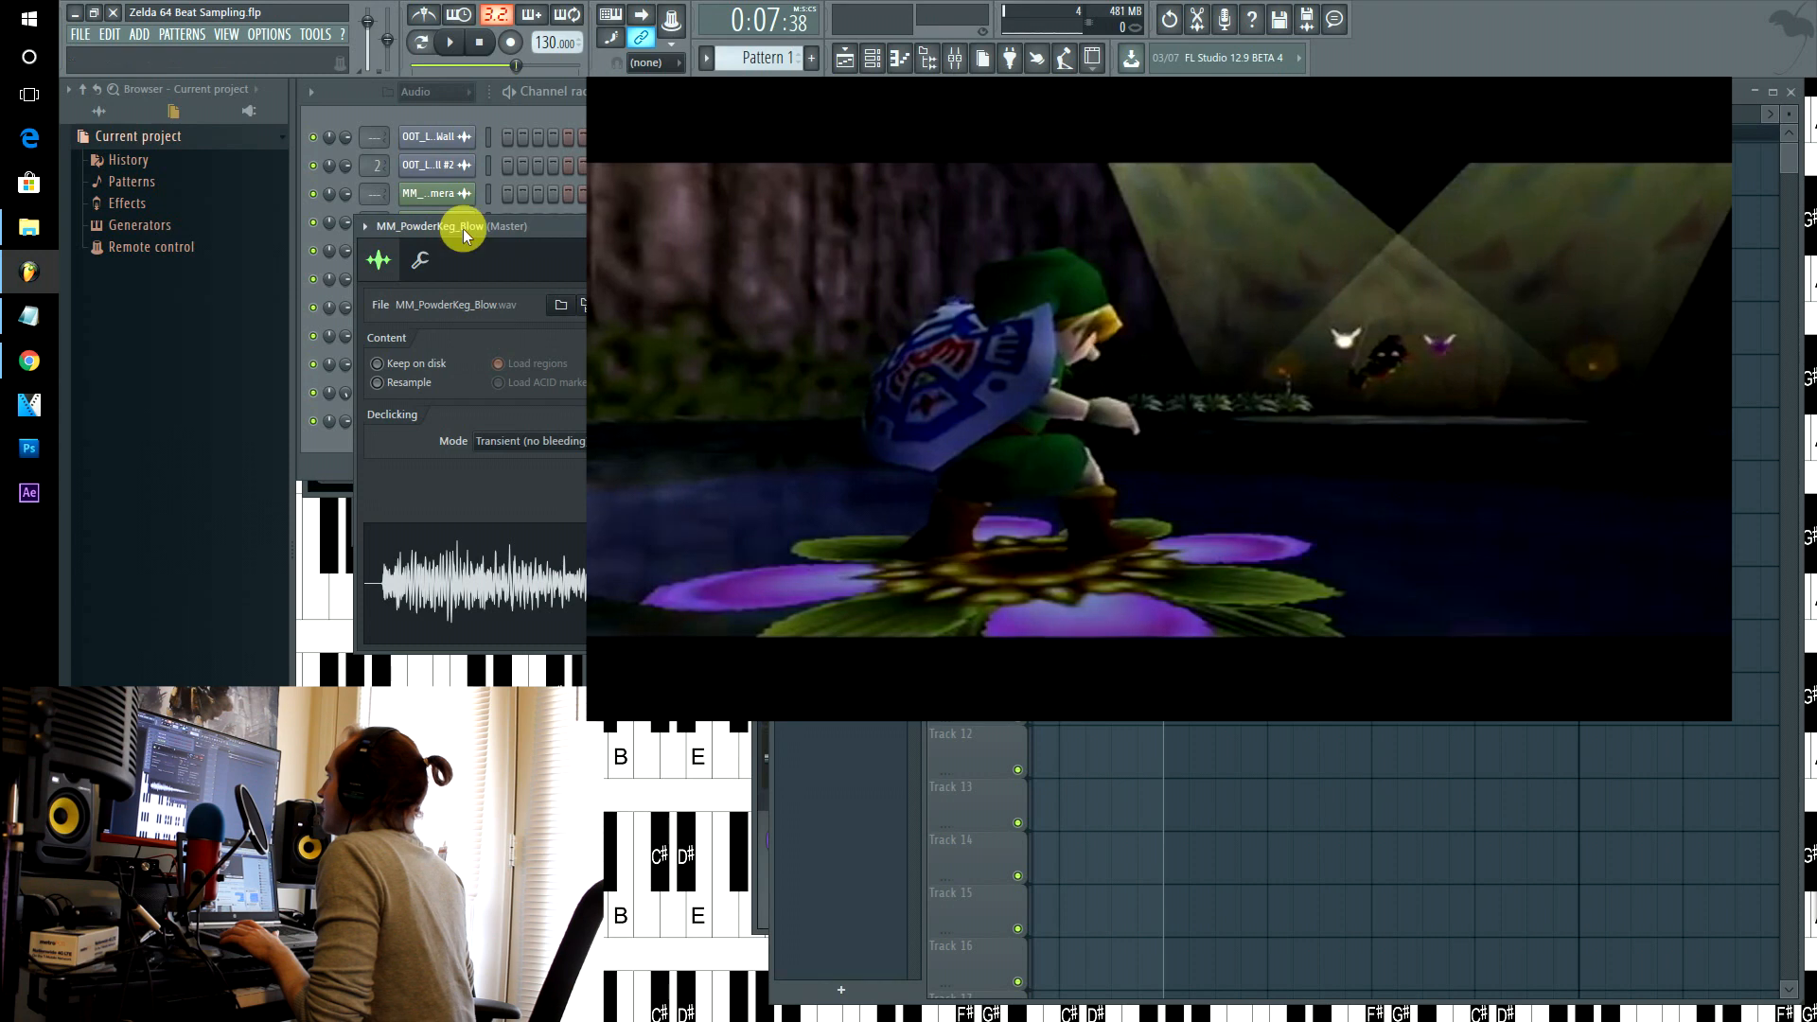
{"action": "left_click_drag", "start_coordinate": [568, 231], "coordinate": [1131, 364]}
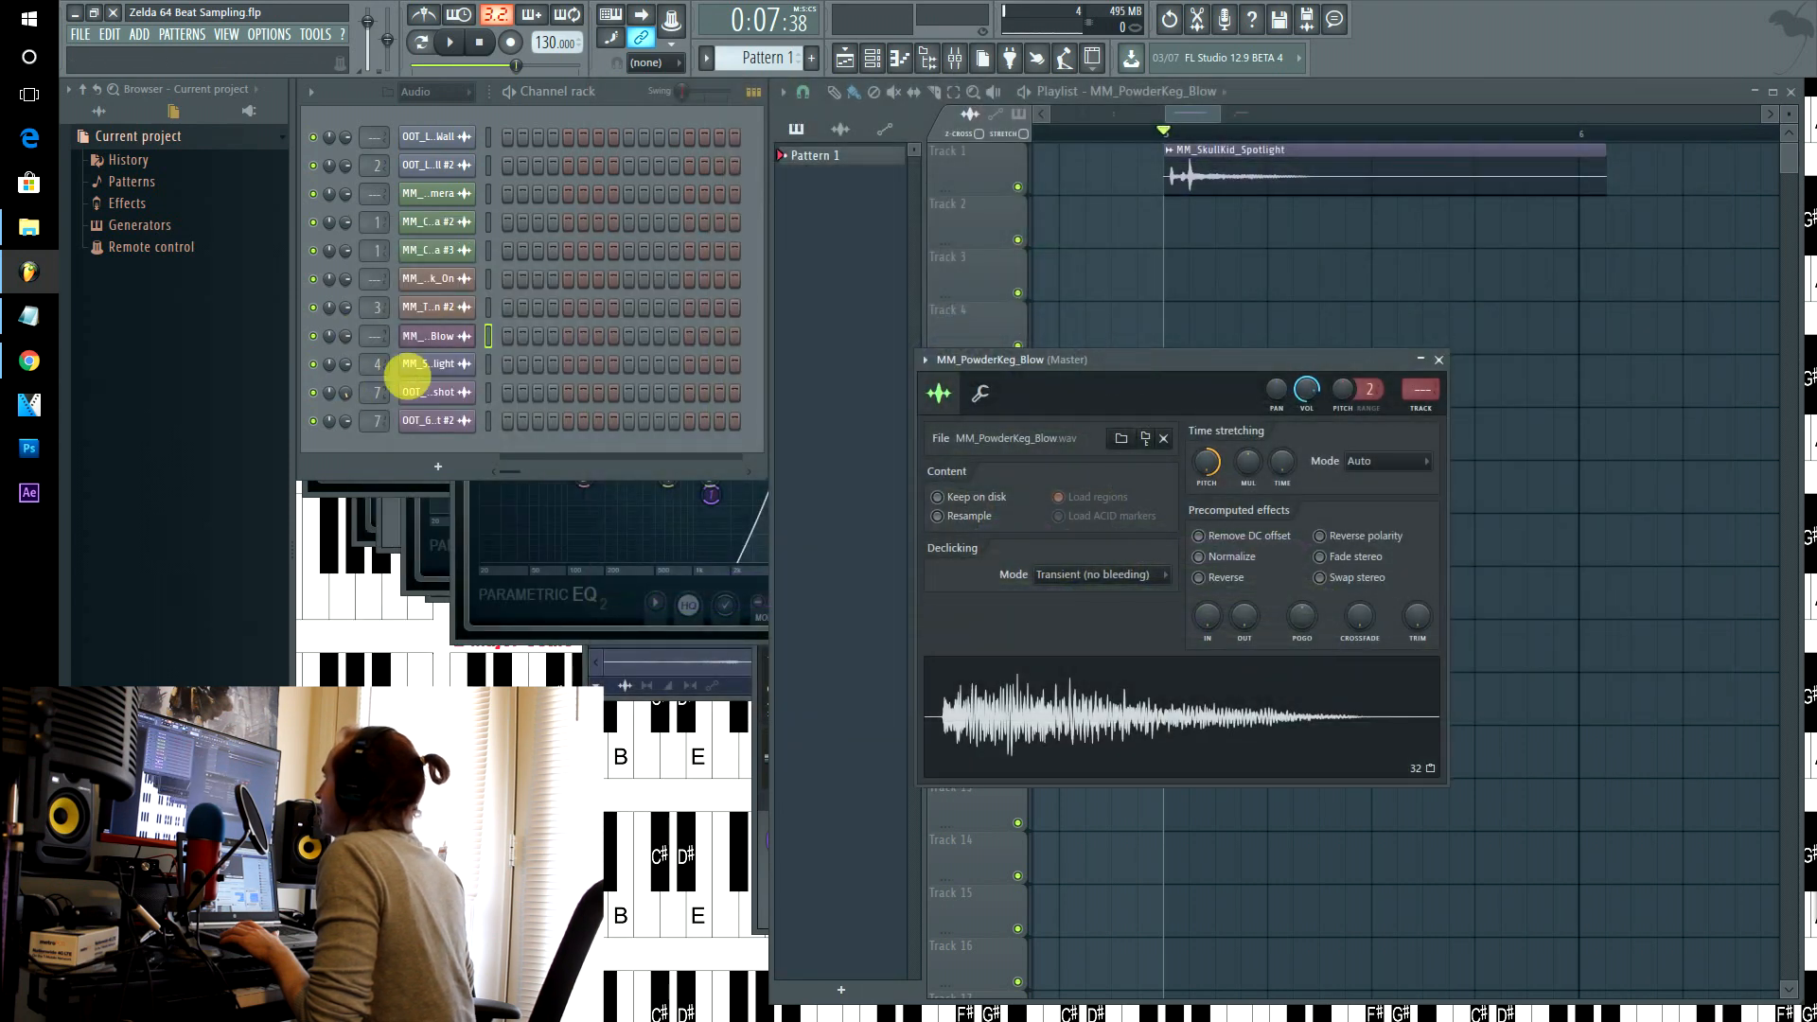
{"action": "left_click", "coordinate": [421, 366]}
{"action": "left_click_drag", "start_coordinate": [566, 623], "coordinate": [573, 630]}
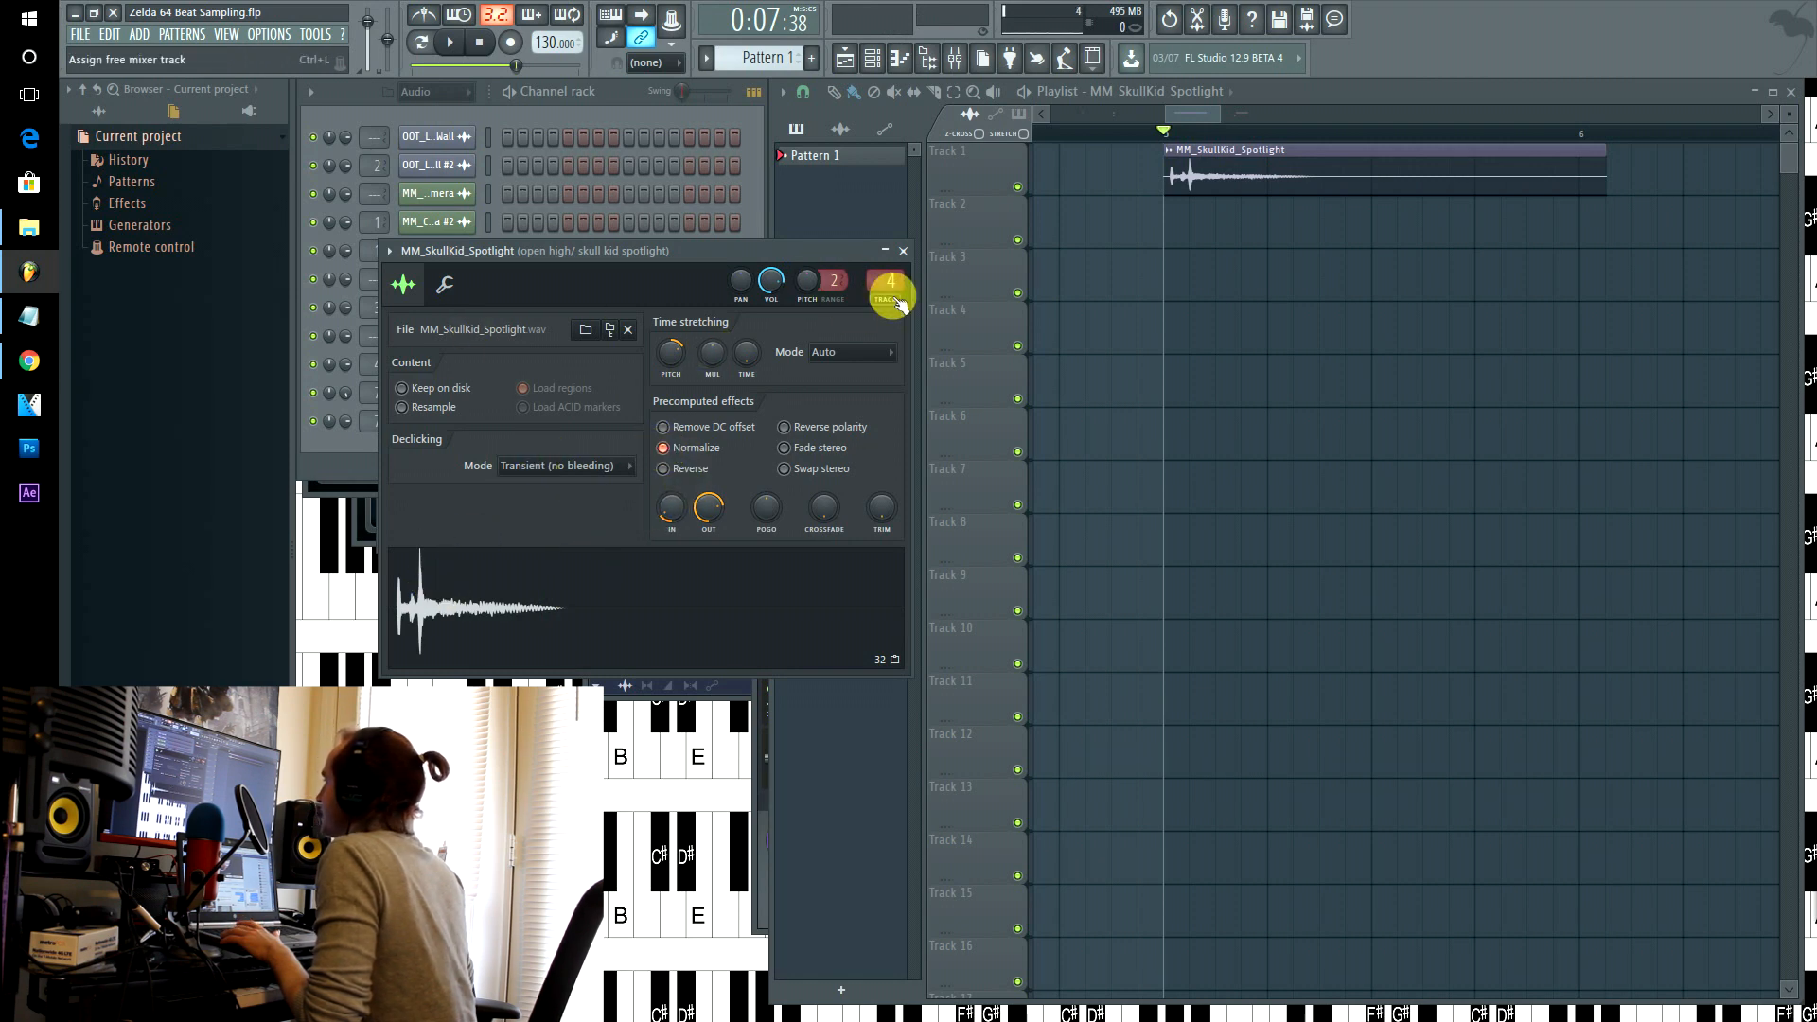
- Show the open high/ skull kid spotlight mixer track and open its Fruity Limiter and Fruity parametric EQ 2
{"action": "double_click", "coordinate": [881, 289]}
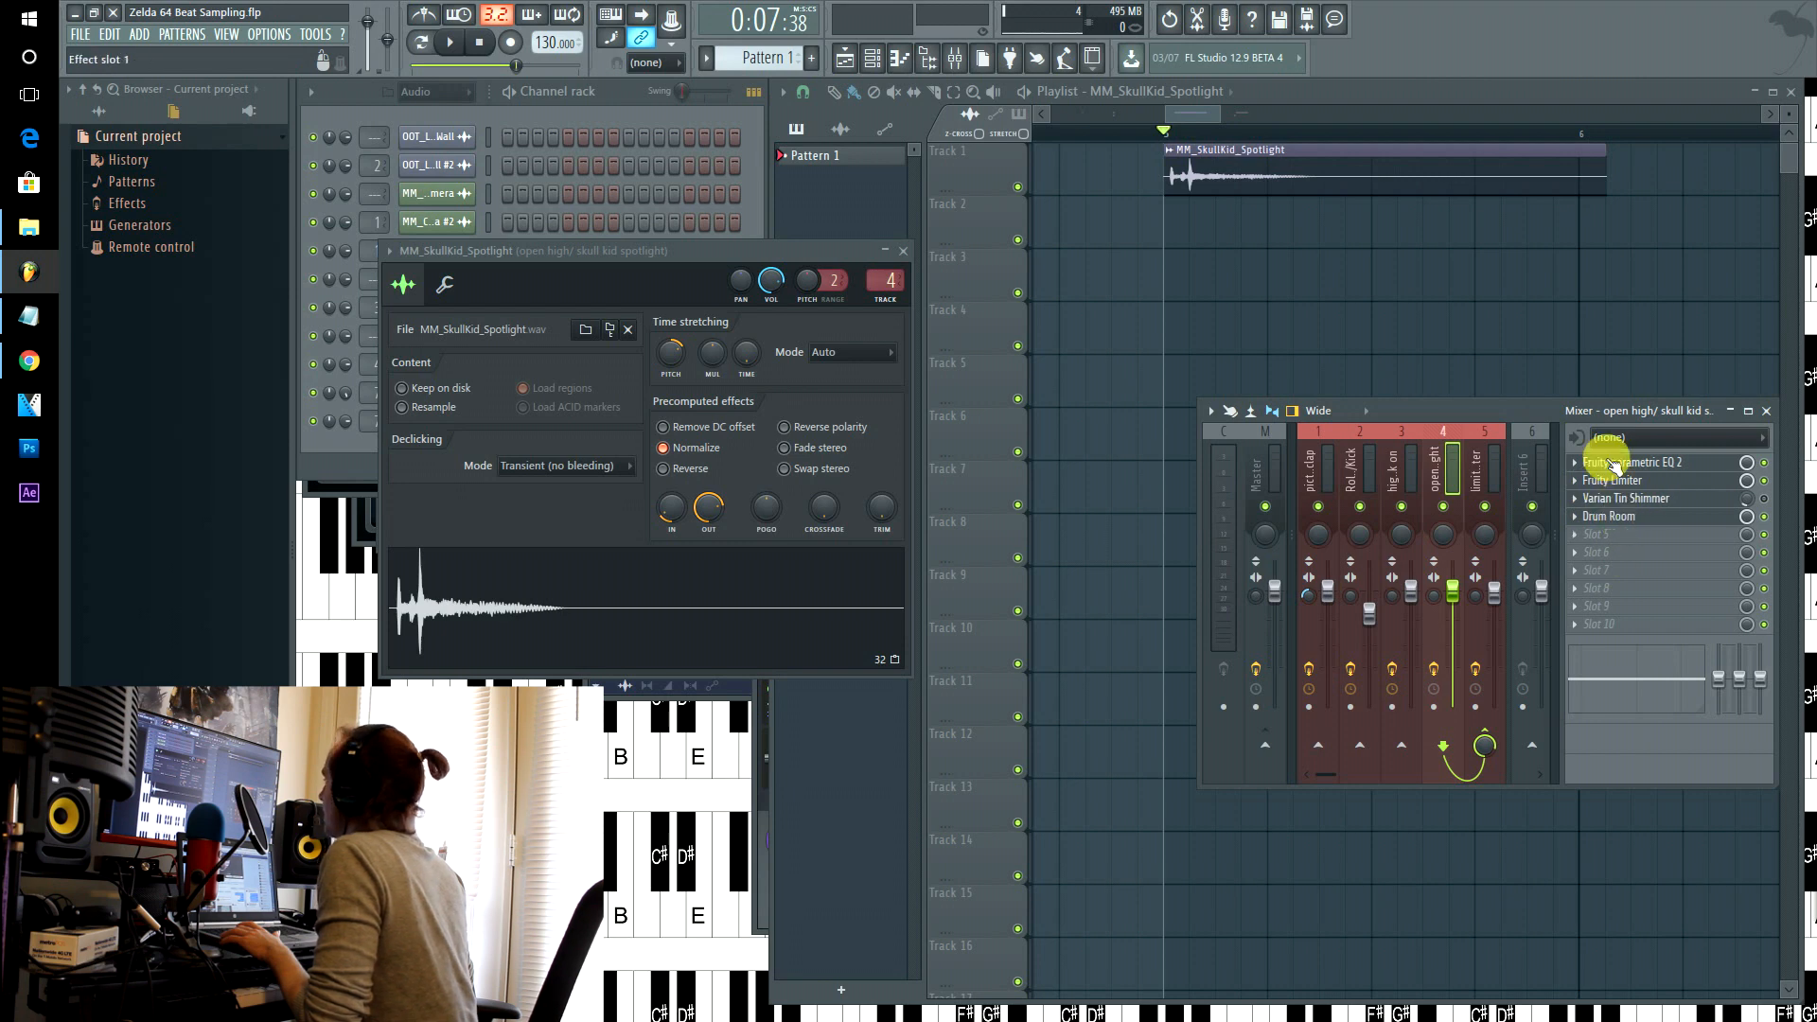
{"action": "left_click", "coordinate": [1609, 480]}
{"action": "left_click", "coordinate": [1609, 463]}
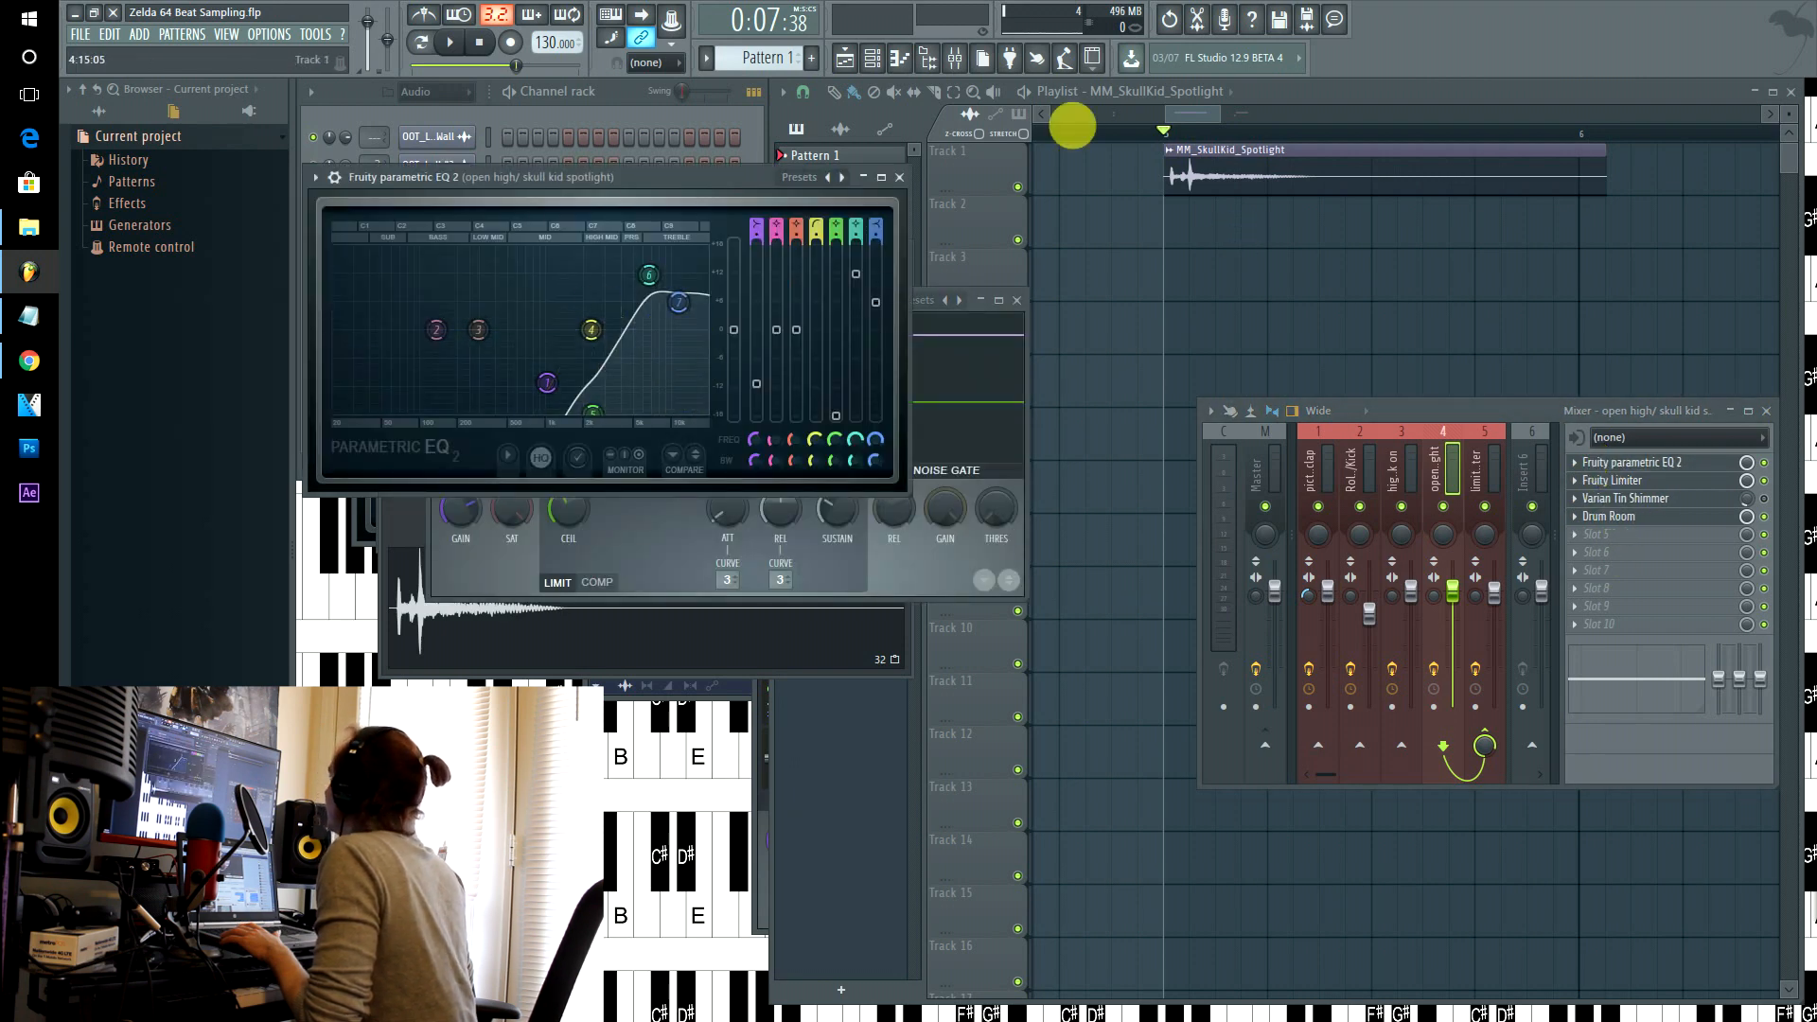
- Play the layered OOT_Gunshot clips from just before bar 7 and stop playback
{"action": "left_click_drag", "start_coordinate": [1176, 114], "coordinate": [1225, 130]}
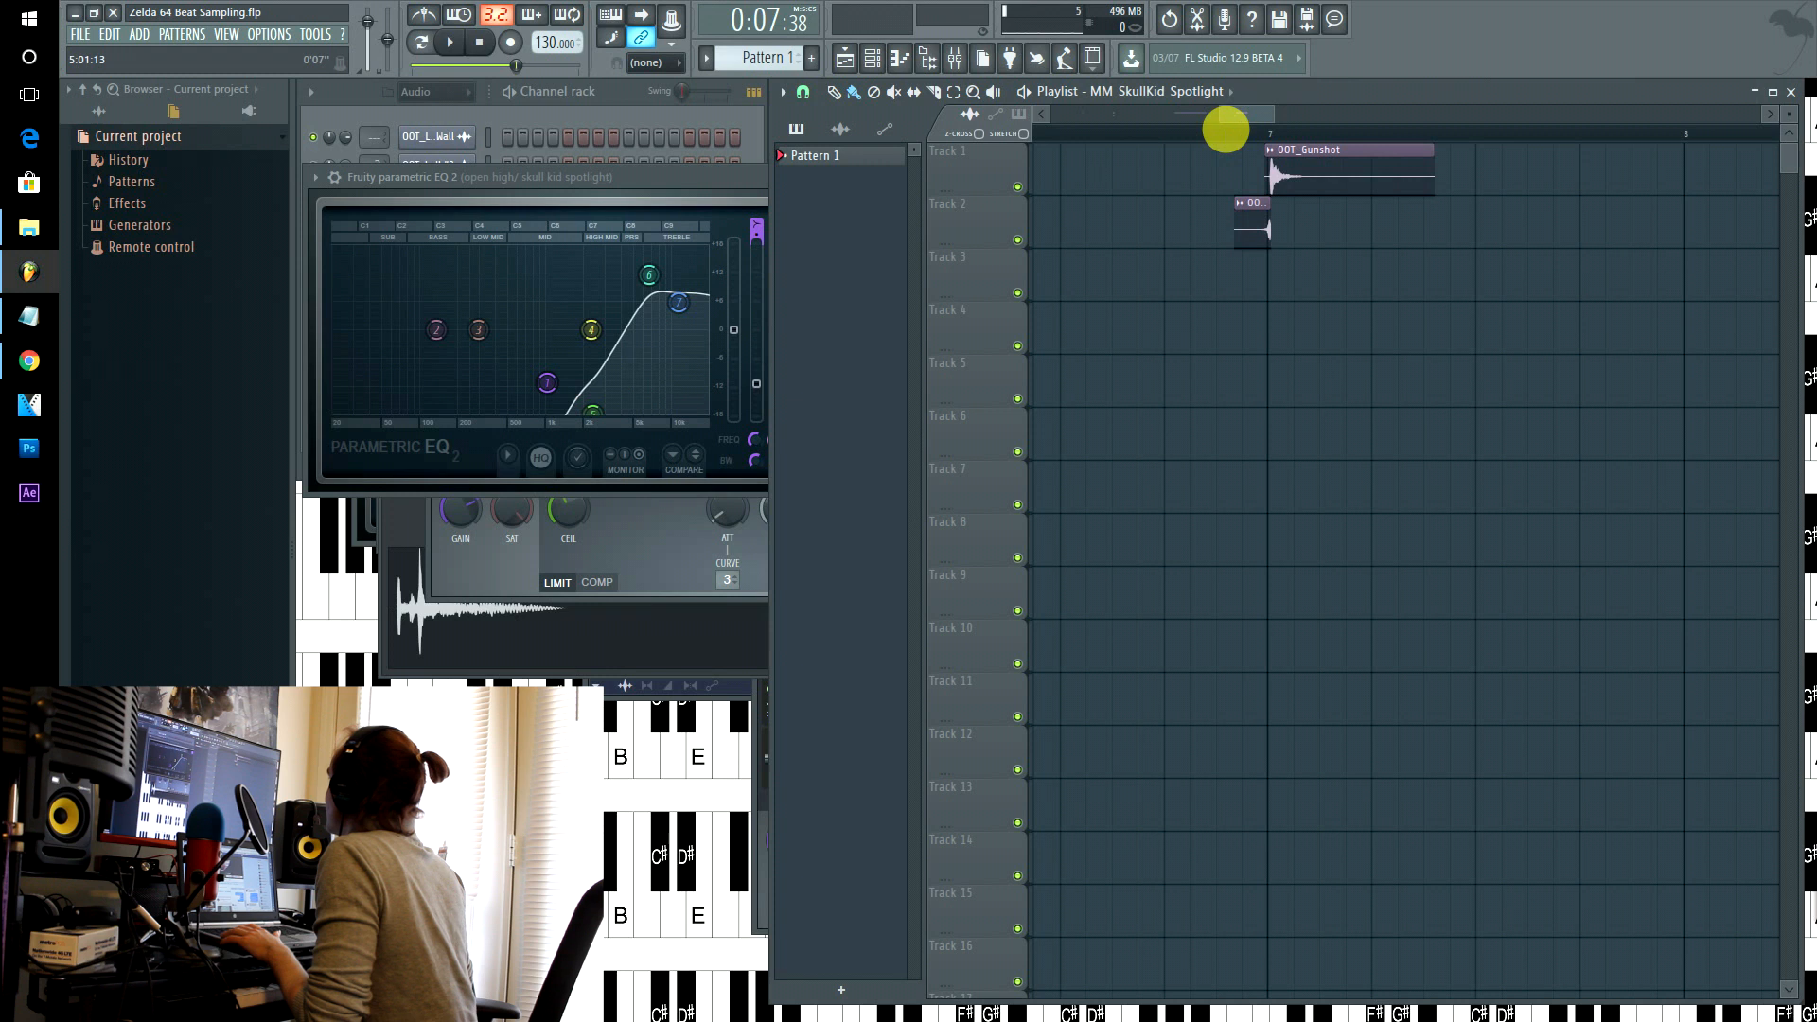
{"action": "left_click", "coordinate": [1243, 134]}
{"action": "key", "text": "space"}
{"action": "key", "text": "space"}
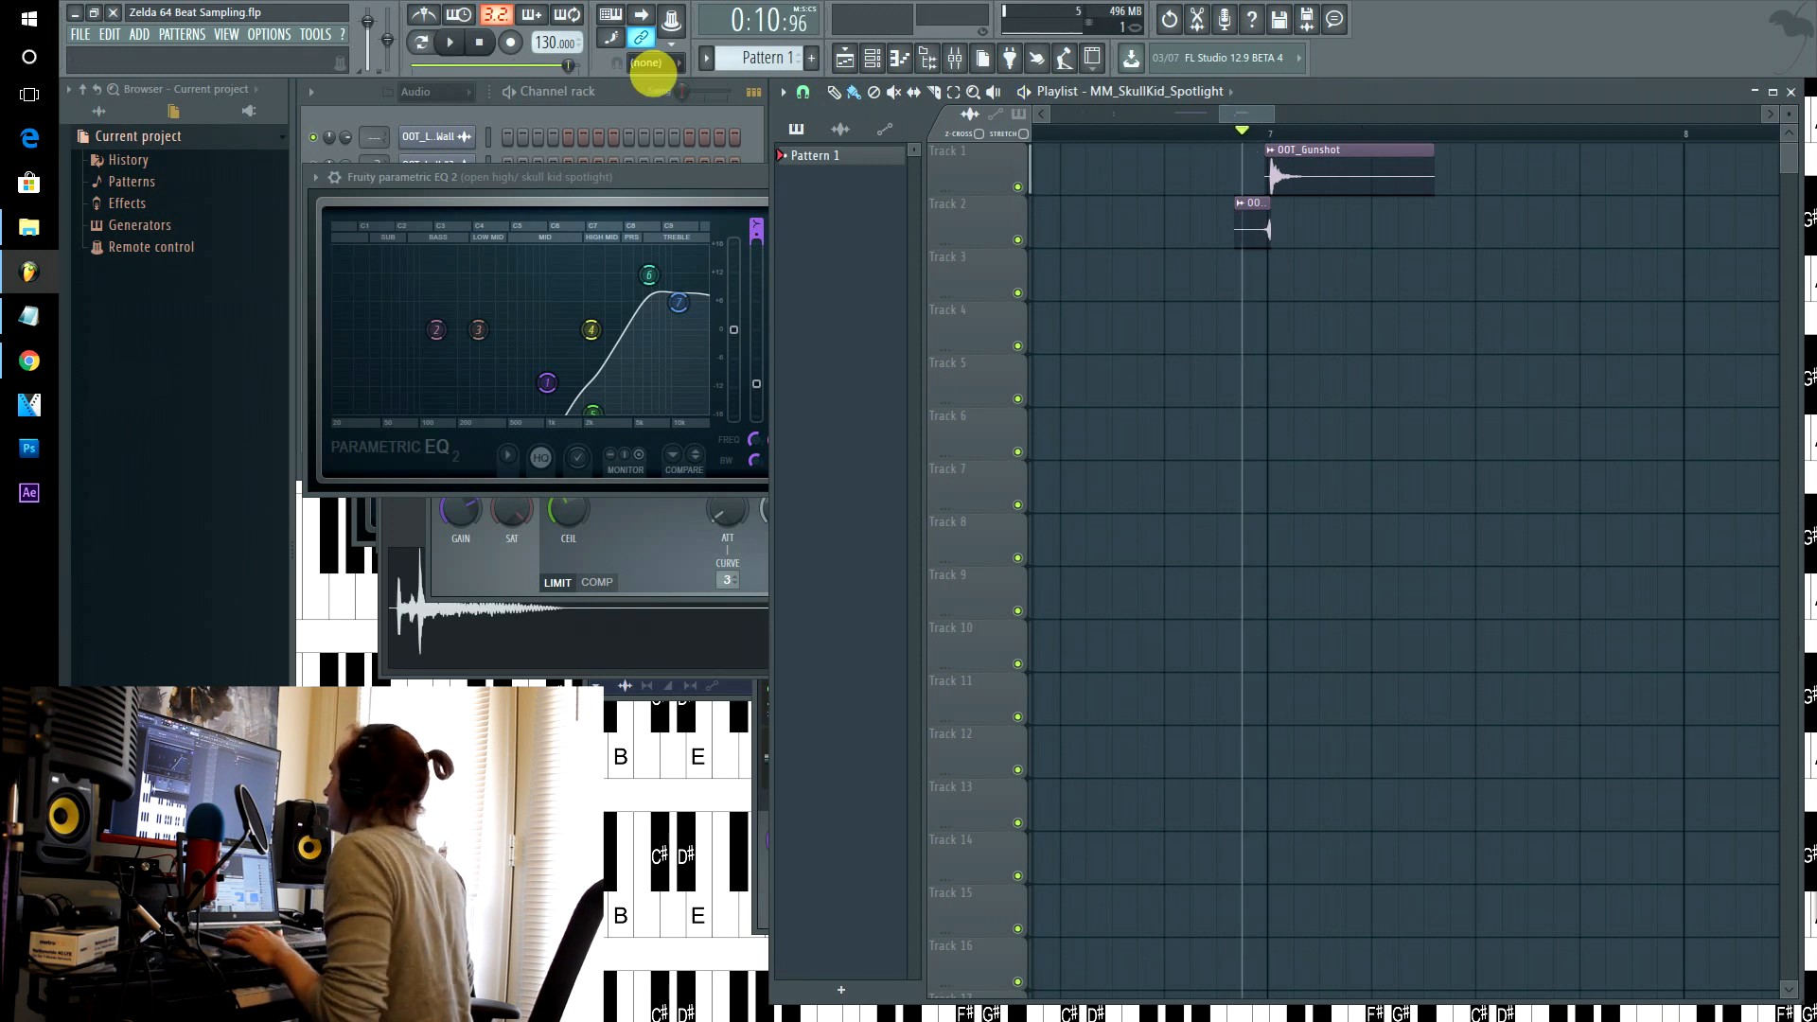
- Open the OOT_Gunshot #2 and OOT_Gunshot sample settings and the snare/ gunshot mixer track's Fruity parametric EQ 2
{"action": "left_click", "coordinate": [574, 124]}
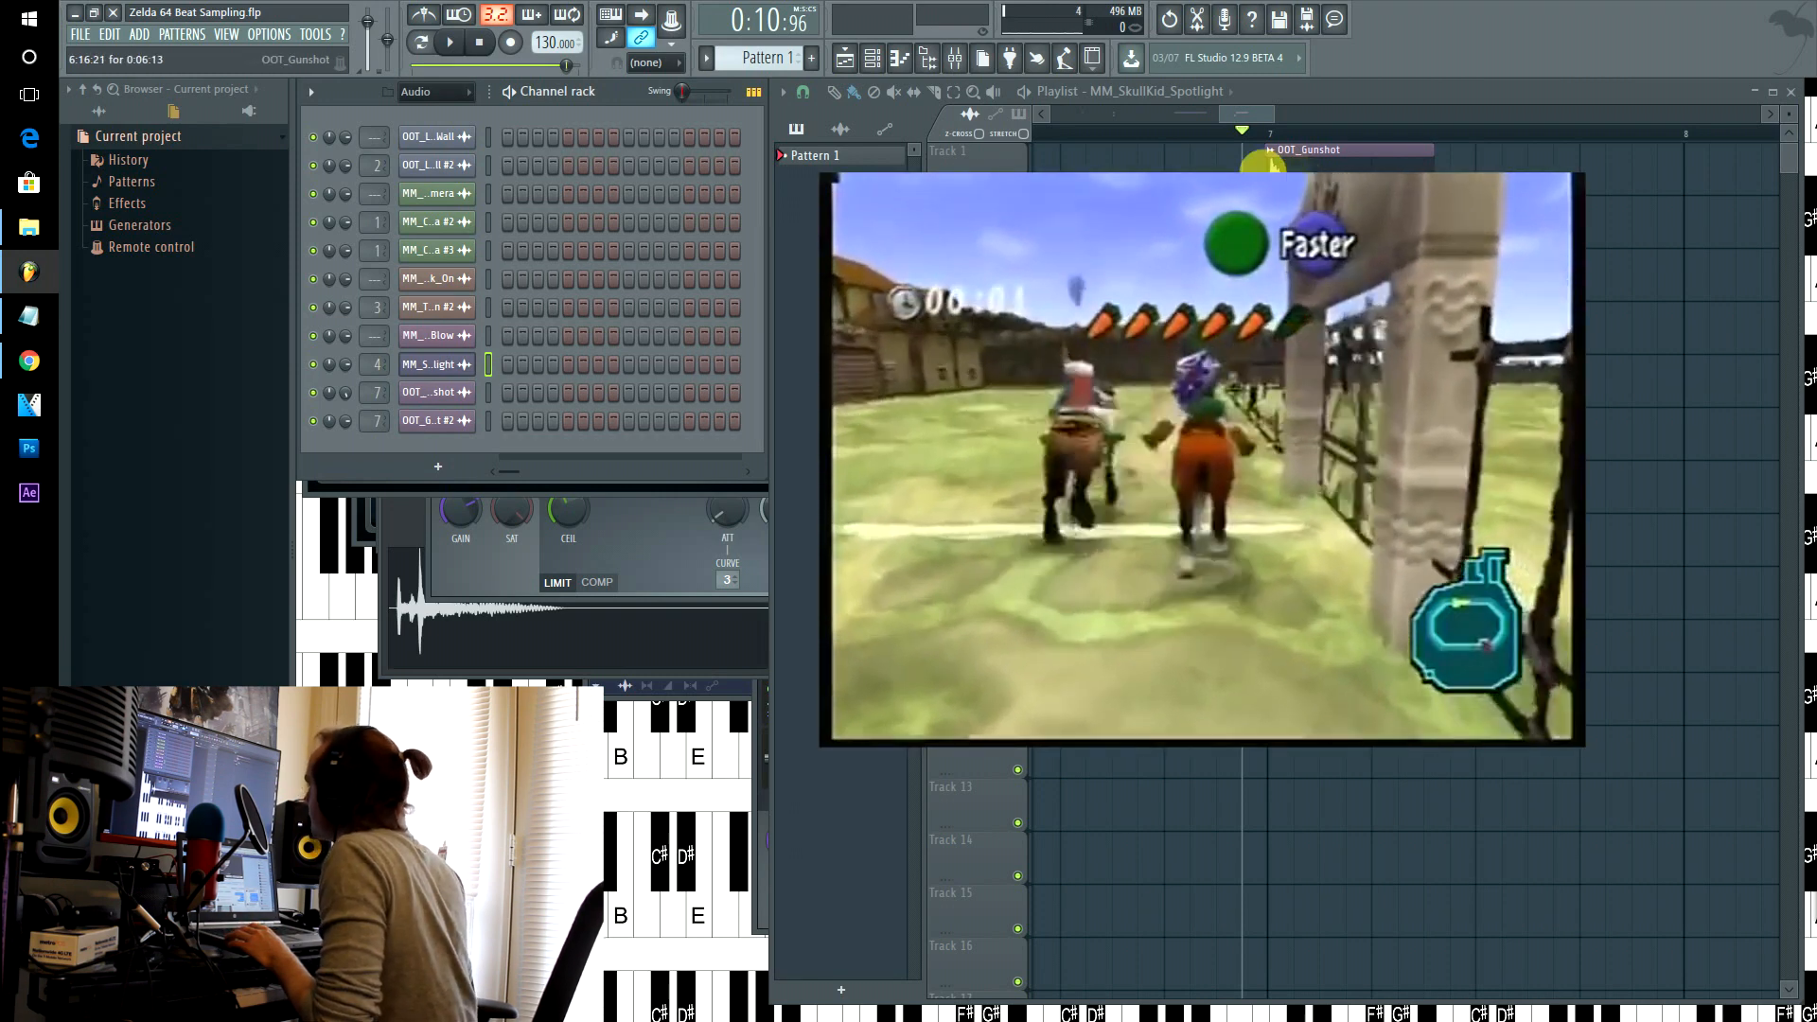
{"action": "double_click", "coordinate": [1254, 218]}
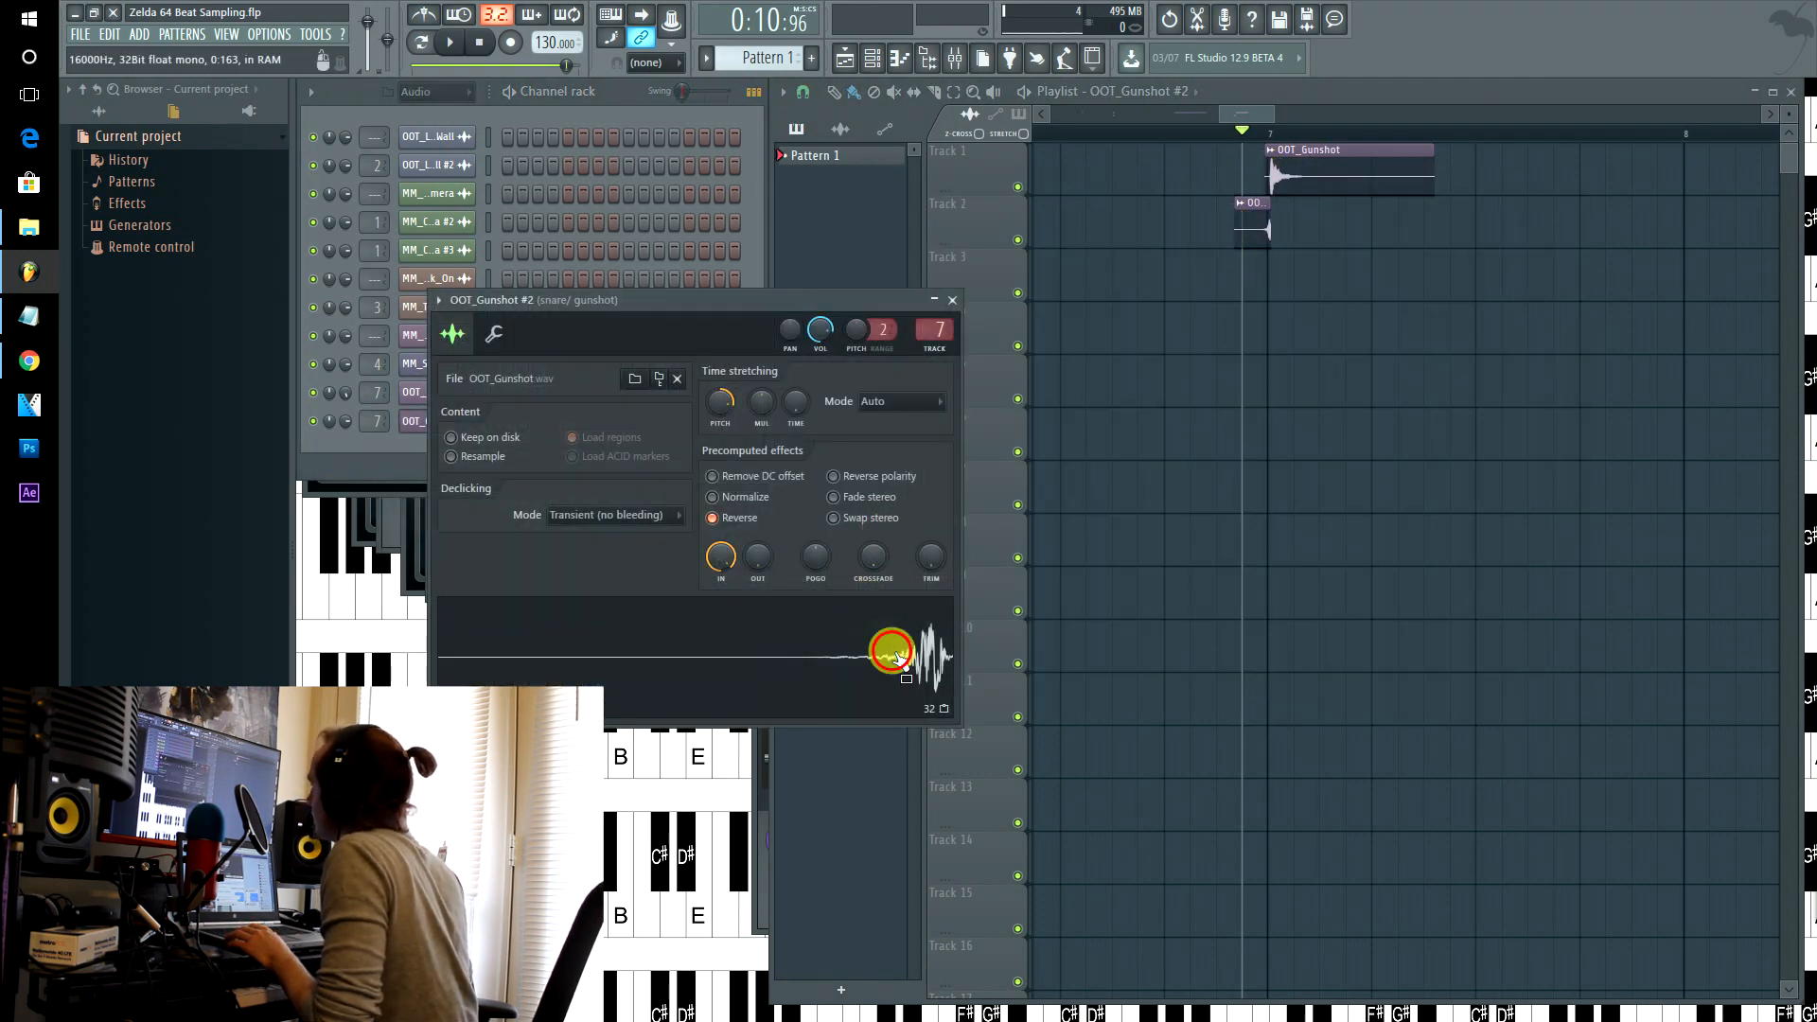
{"action": "double_click", "coordinate": [1273, 170]}
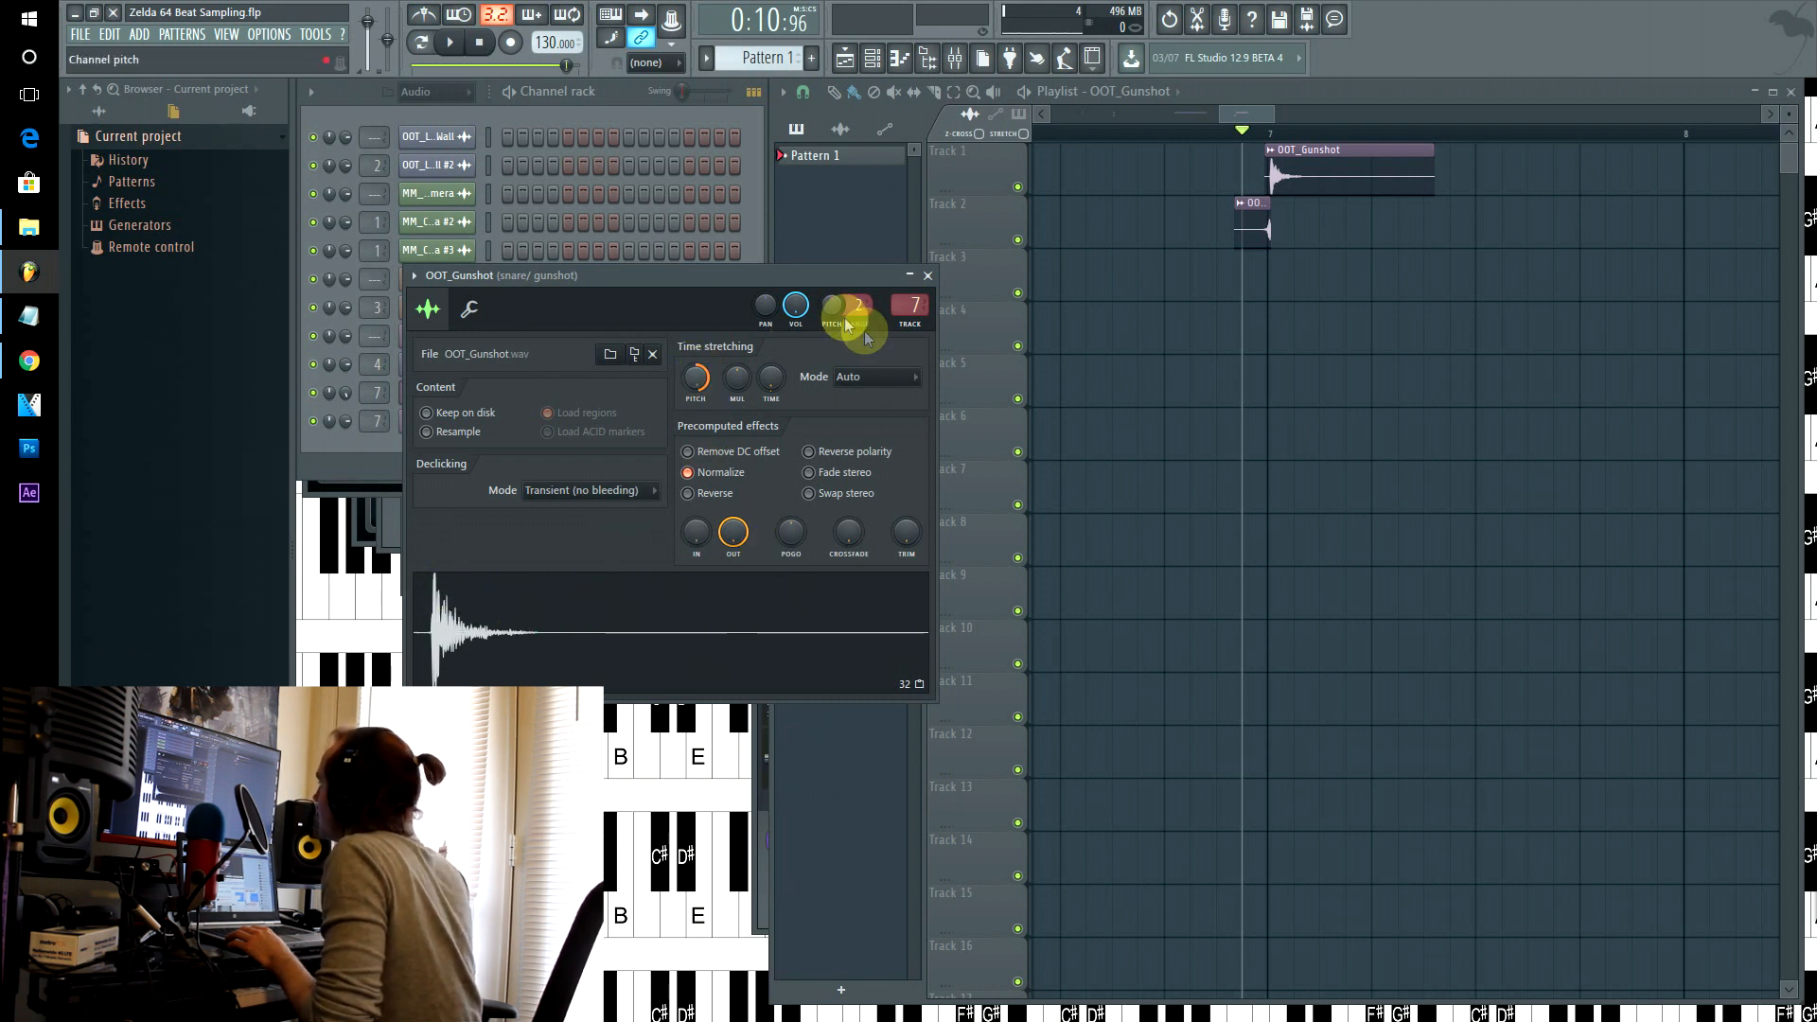
{"action": "double_click", "coordinate": [913, 305]}
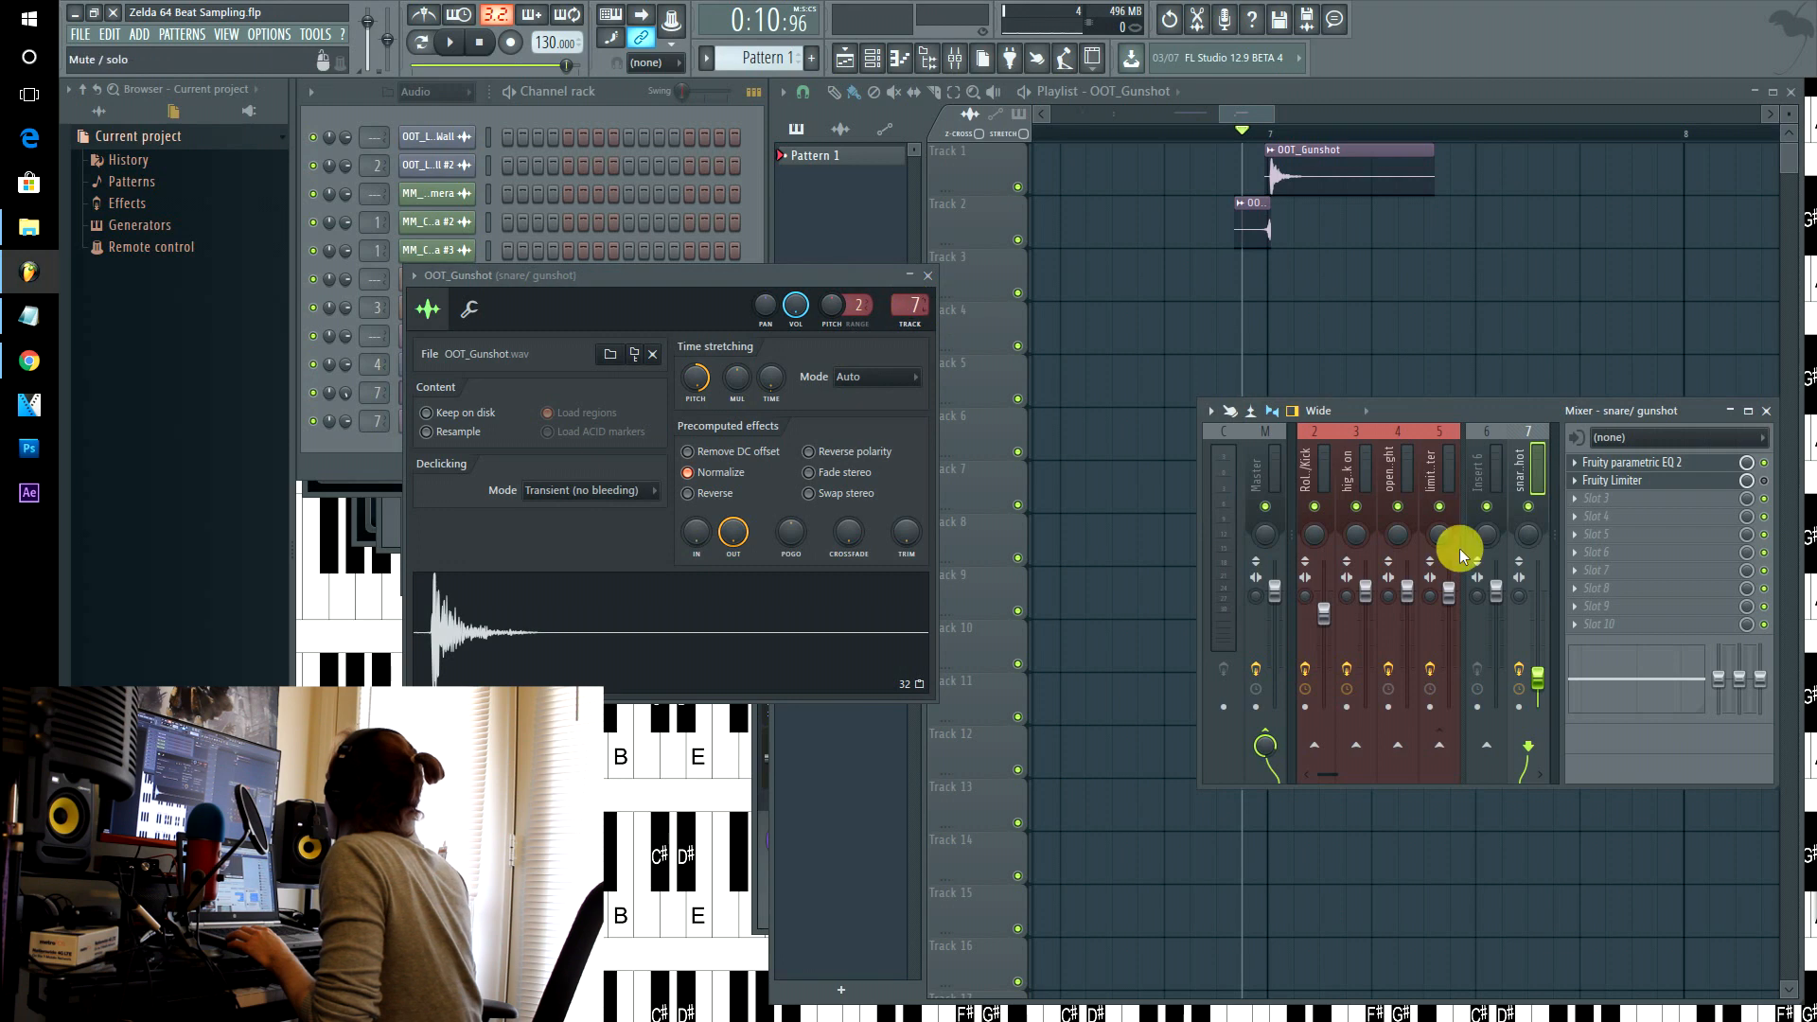
{"action": "left_click", "coordinate": [1610, 463]}
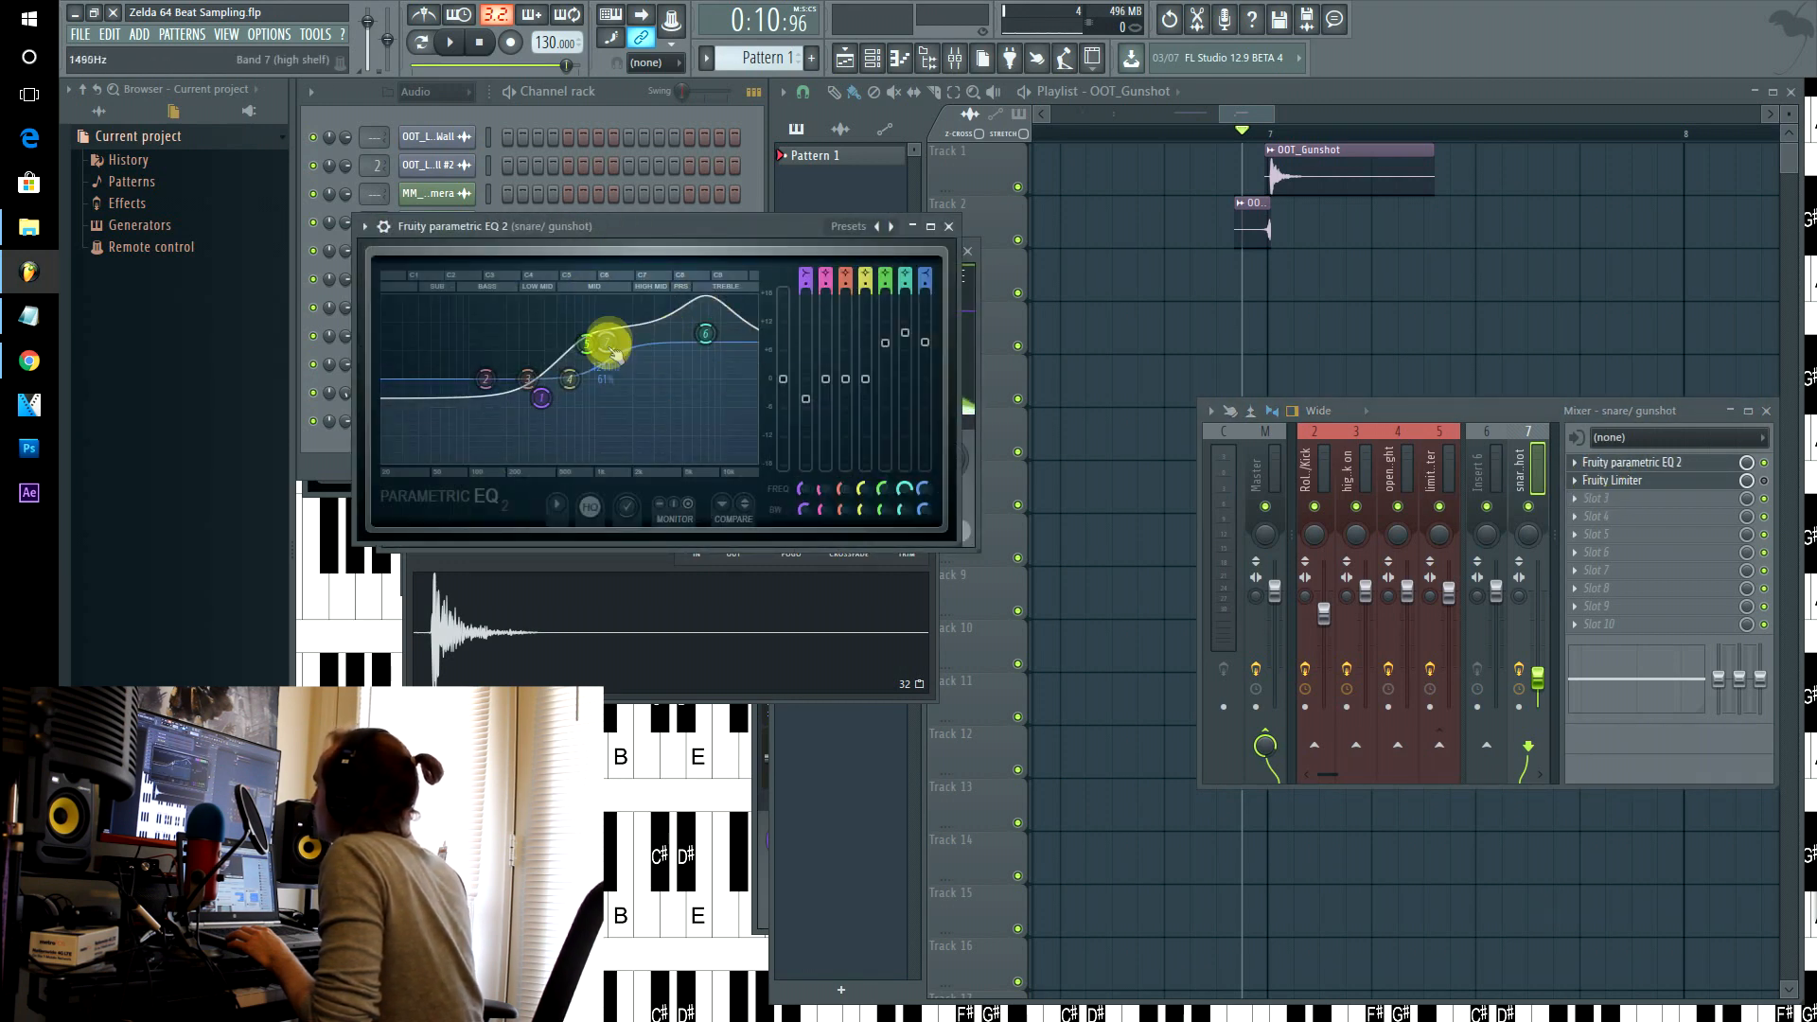
- Replay the two gunshot clips from before bar 7 and reopen the OOT_Gunshot sample settings
{"action": "left_click", "coordinate": [1218, 133]}
{"action": "key", "text": "space"}
{"action": "key", "text": "space"}
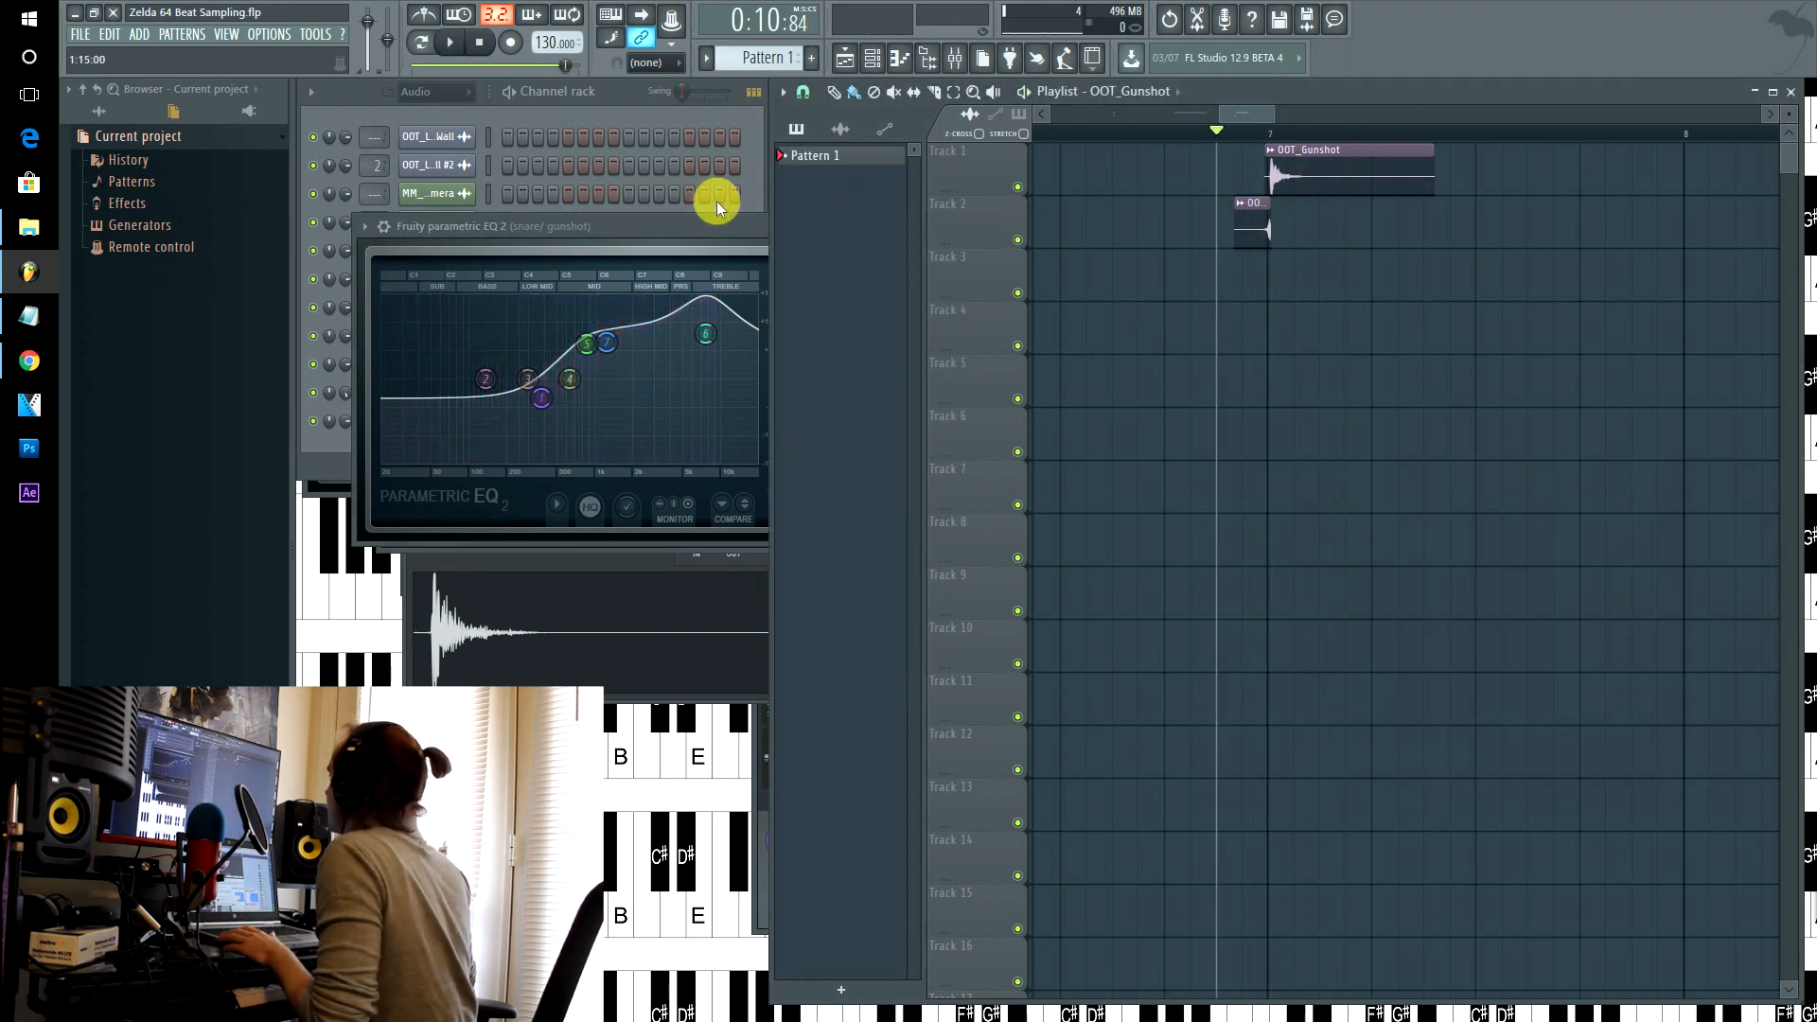
{"action": "left_click", "coordinate": [1302, 199]}
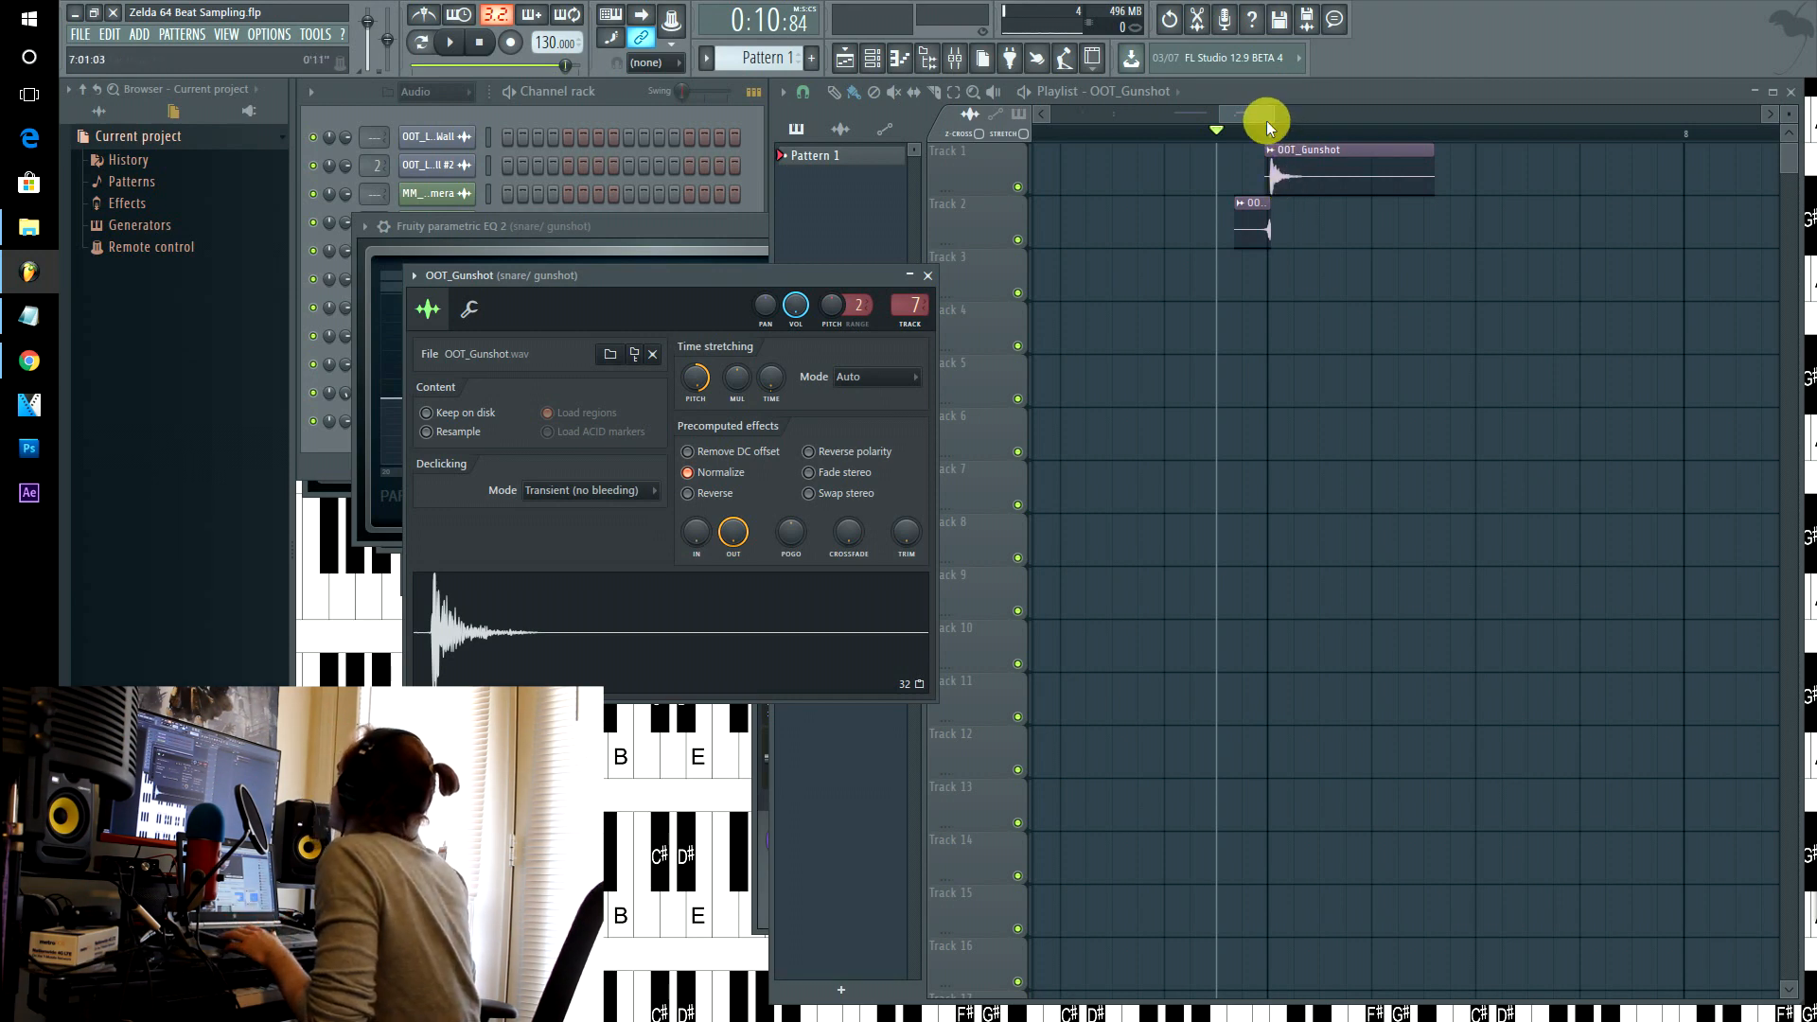
- Open the recent project Zelda 64 Beat without saving changes to Zelda 64 Beat Sampling.flp
{"action": "left_click_drag", "start_coordinate": [1270, 118], "coordinate": [1098, 113]}
{"action": "left_click", "coordinate": [25, 275]}
{"action": "right_click", "coordinate": [26, 274]}
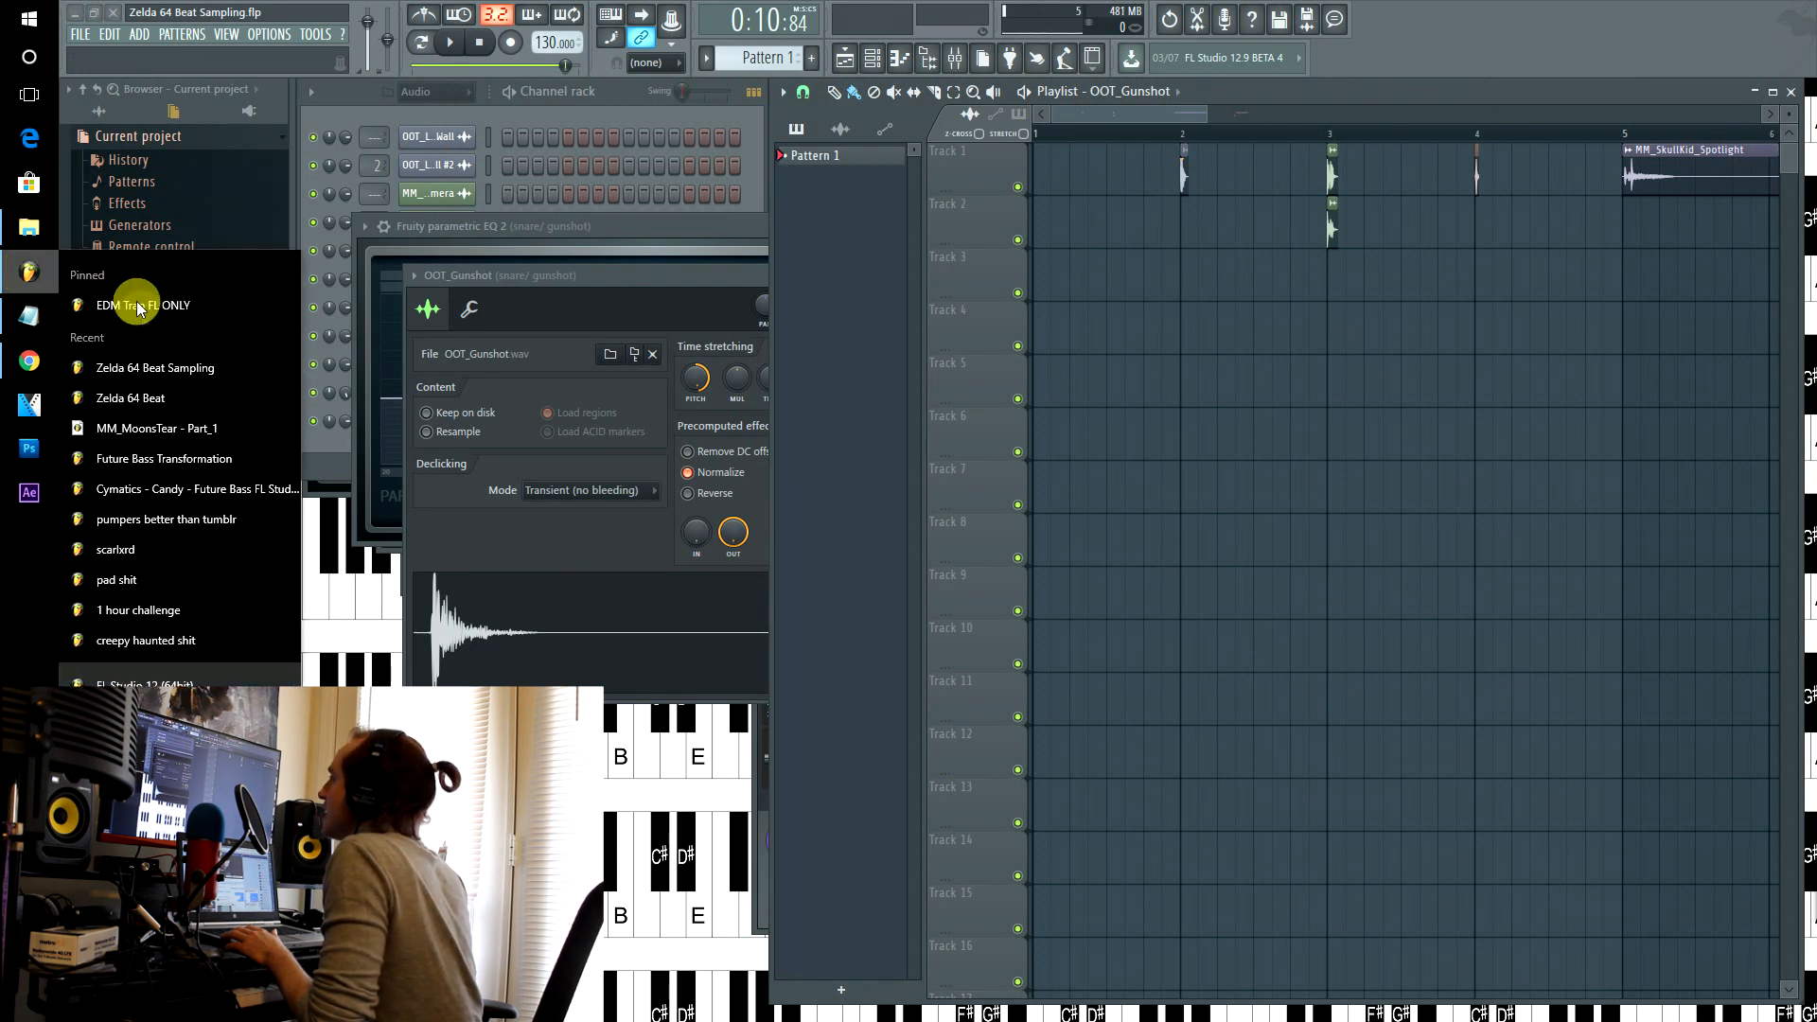
{"action": "left_click", "coordinate": [163, 401]}
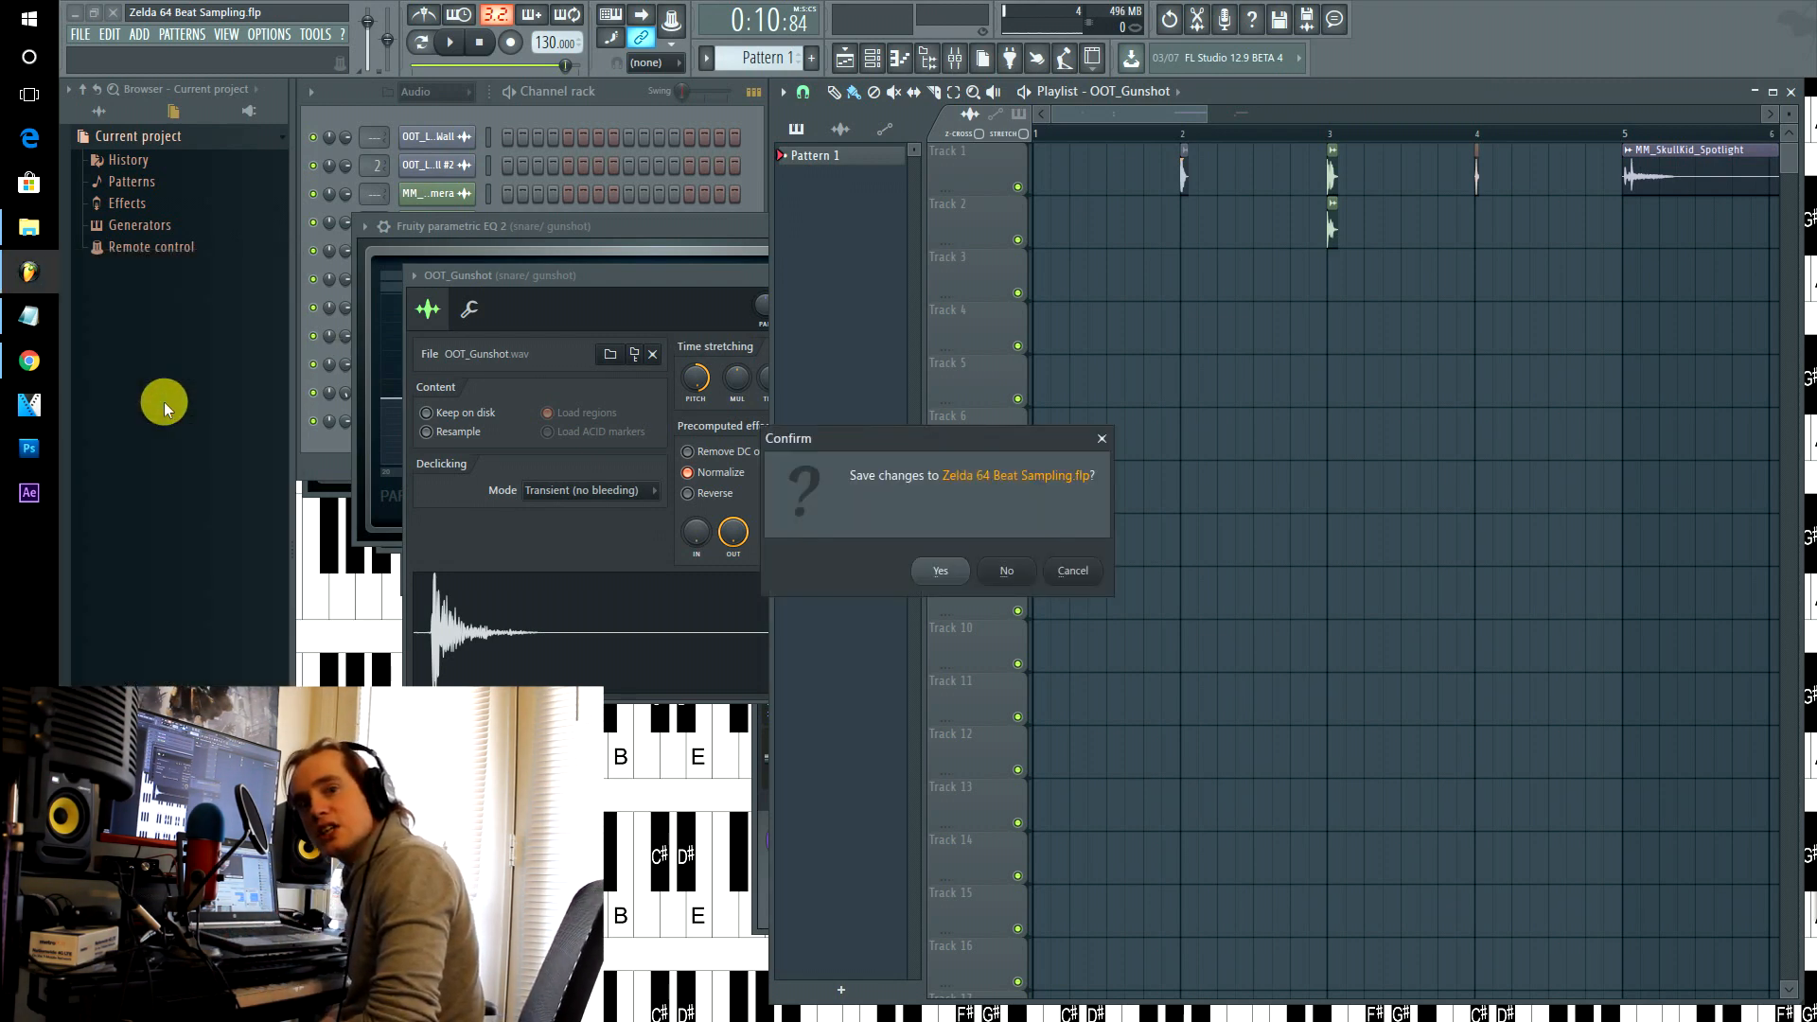
{"action": "left_click", "coordinate": [1006, 570]}
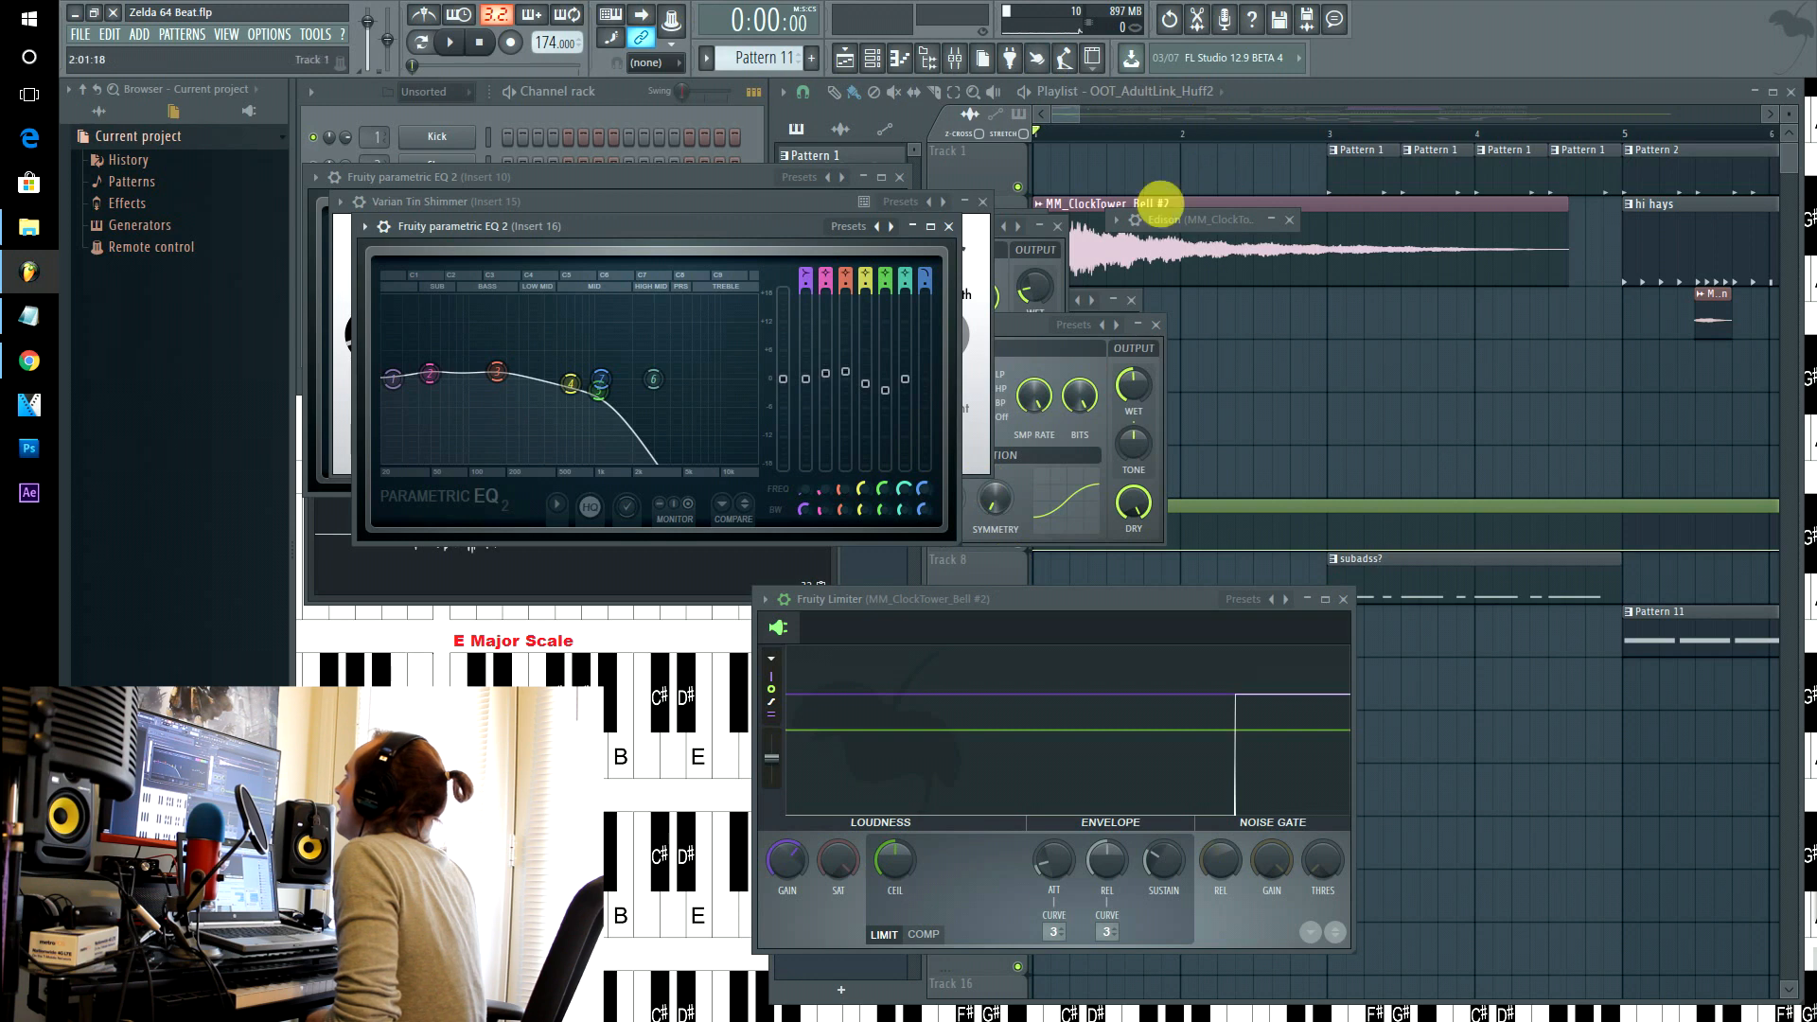
- Open the MM_ClockTower_Bell #2 clip's sample settings and show its mixer track effects
{"action": "double_click", "coordinate": [1086, 246]}
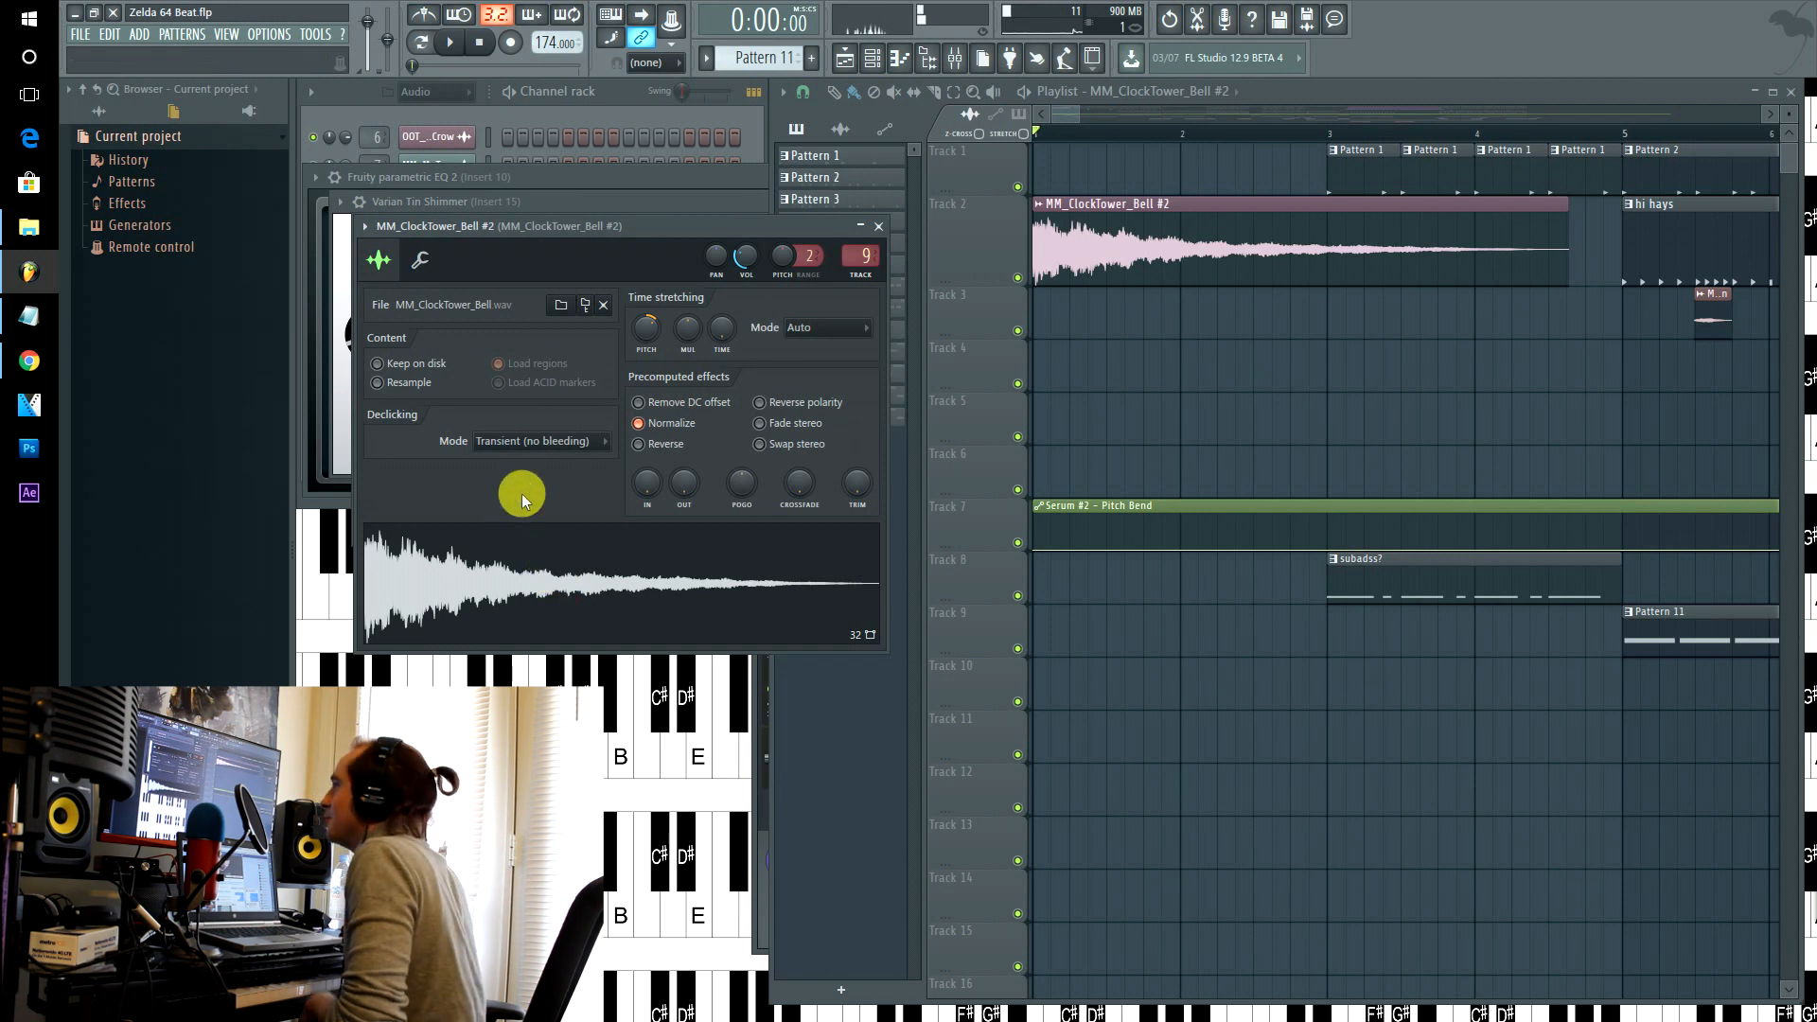
{"action": "left_click", "coordinate": [860, 256]}
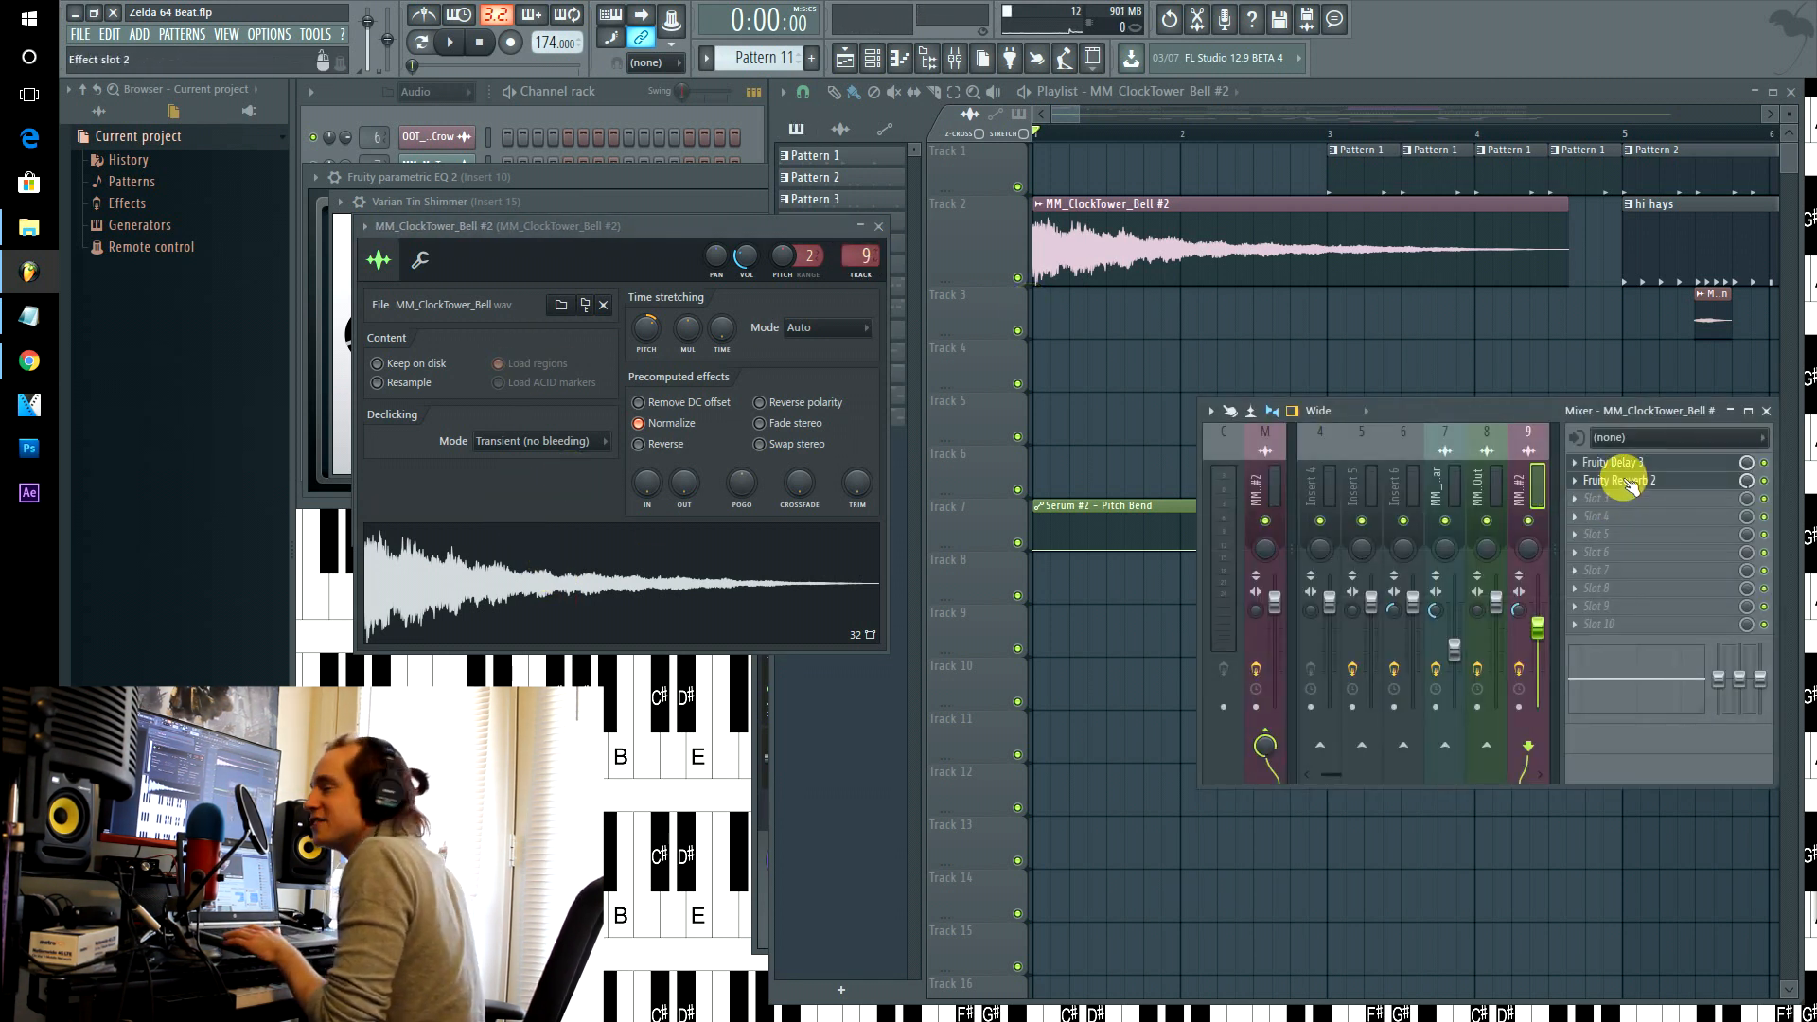
- Open the sample settings of the MM_Tatl_In and MM_Tatl_Out clips on Track 3 and audition the MM_Tatl_Out waveform
{"action": "left_click_drag", "start_coordinate": [1068, 121], "coordinate": [1196, 142]}
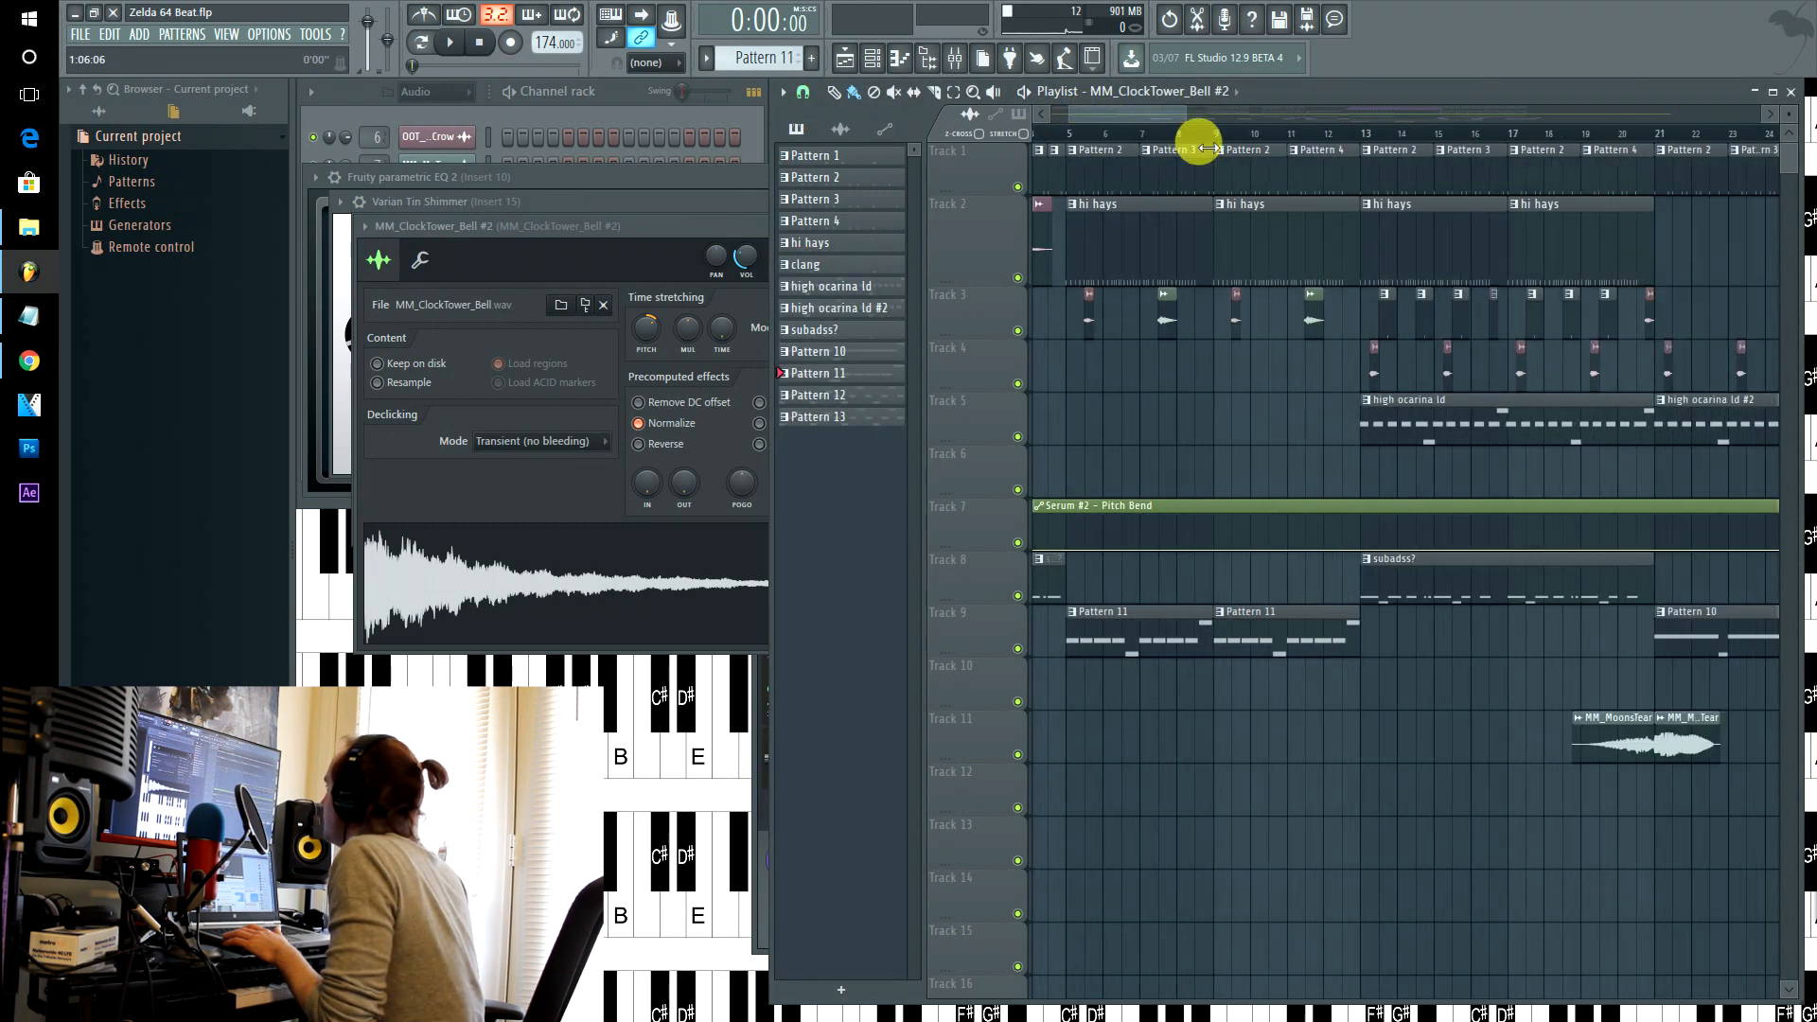
{"action": "left_click", "coordinate": [1084, 320]}
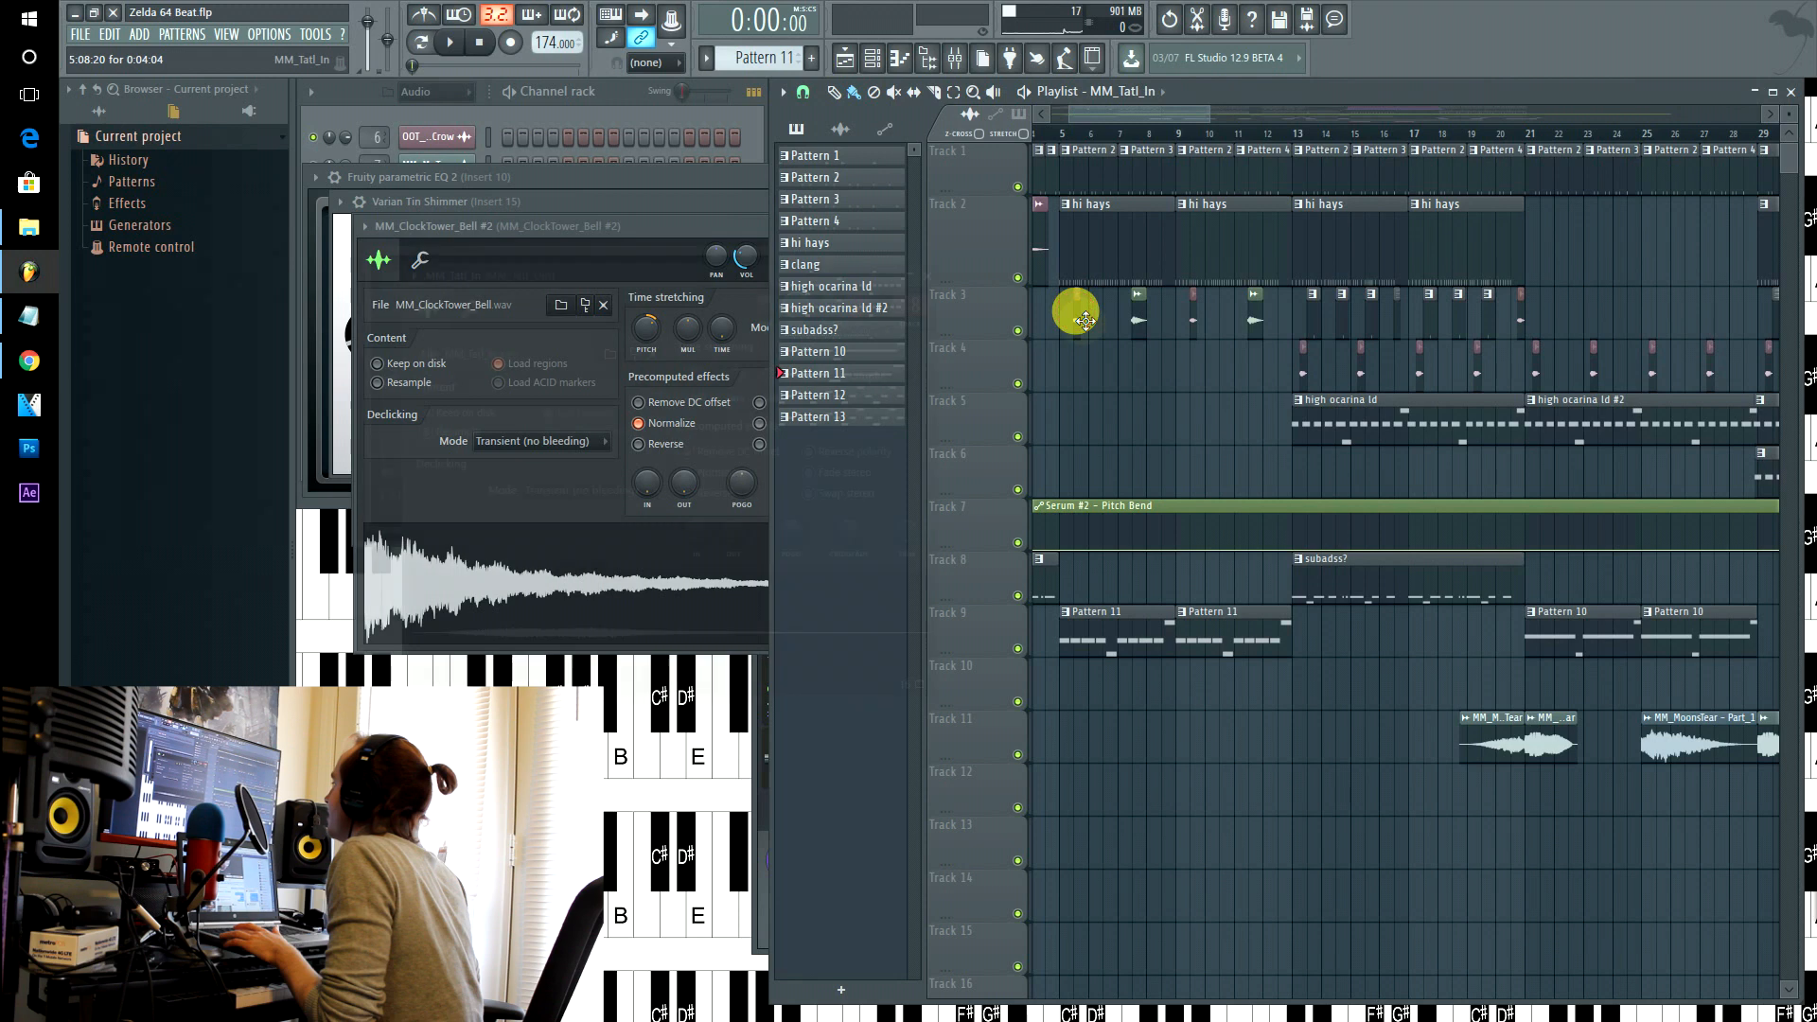
{"action": "left_click", "coordinate": [1140, 318]}
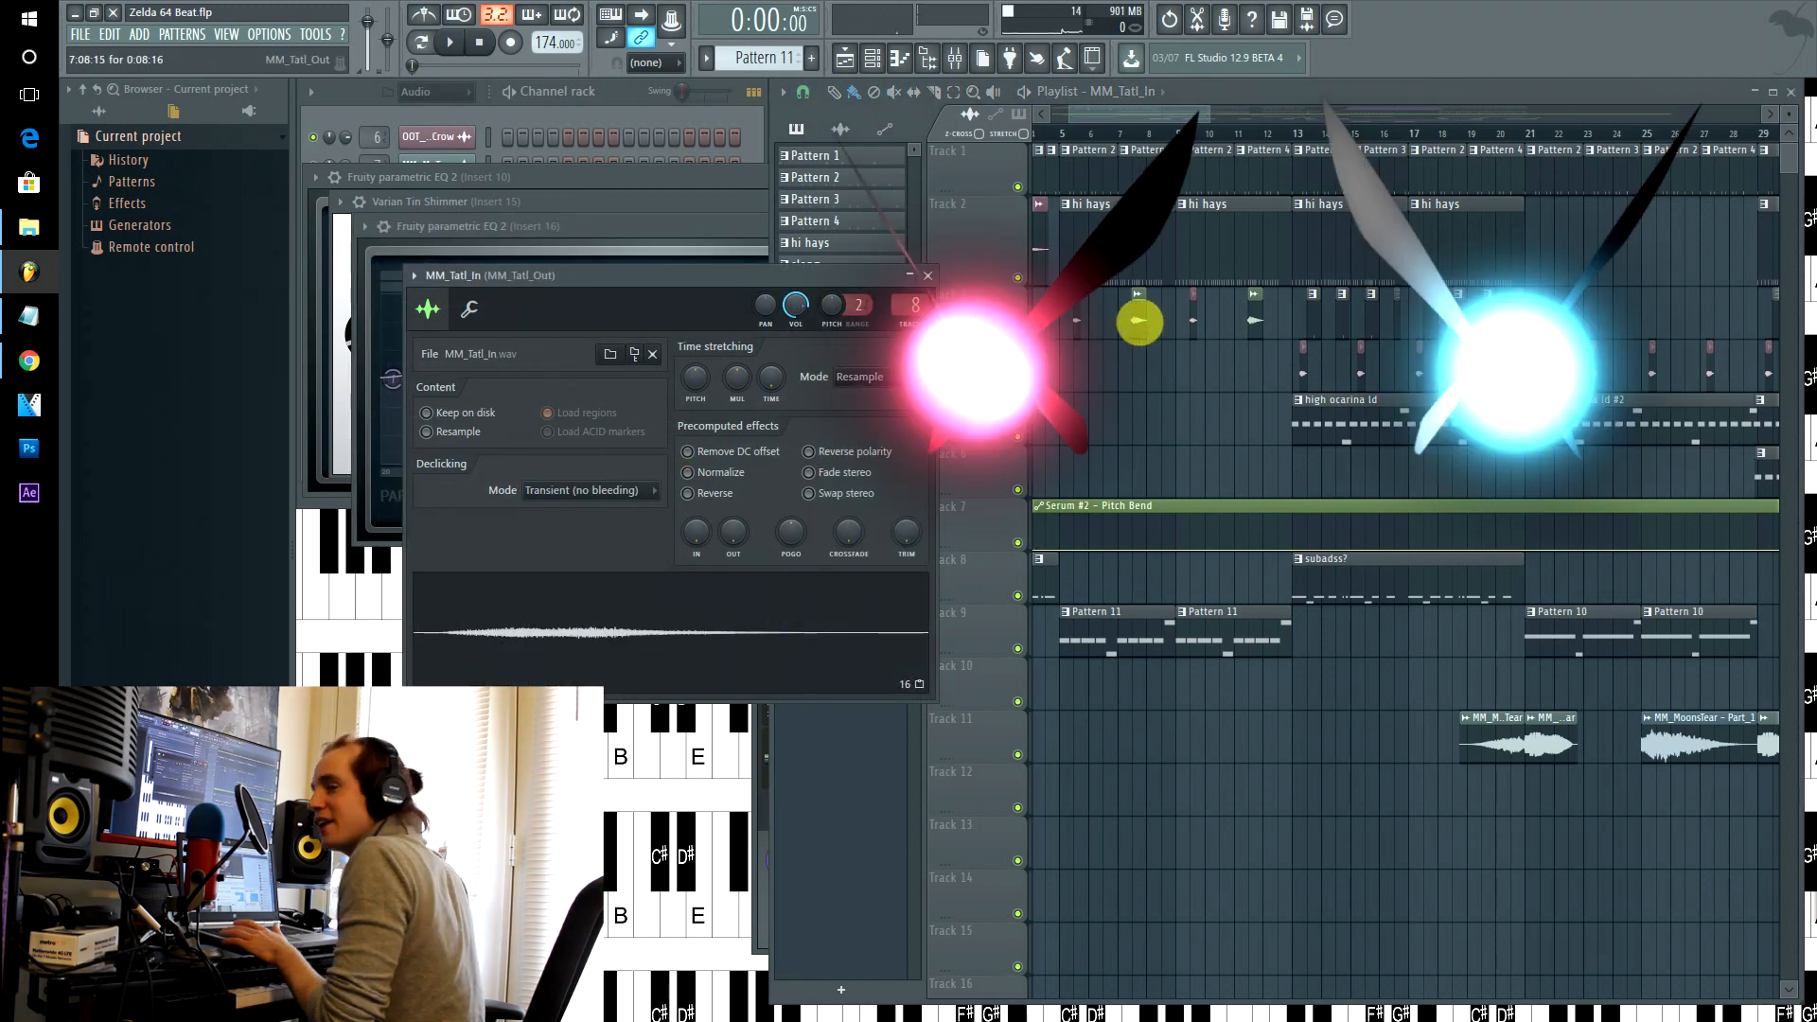
{"action": "left_click", "coordinate": [733, 658]}
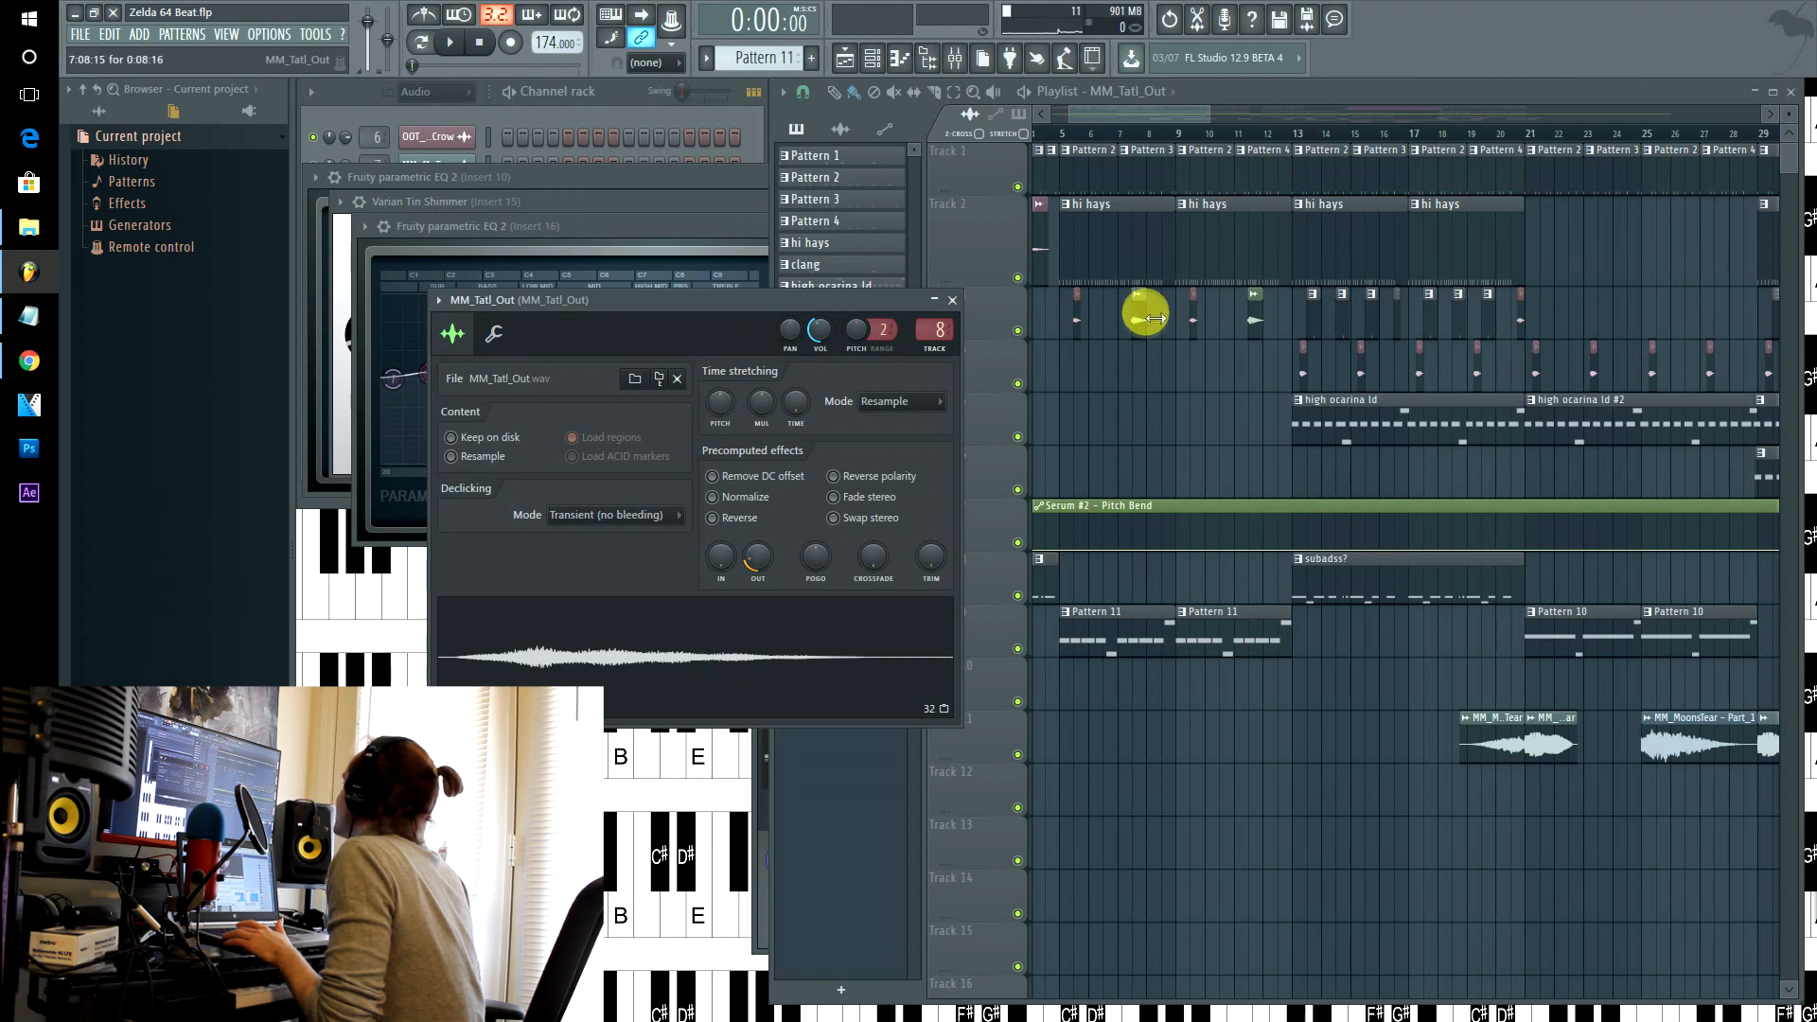
- Open the OOT_Night_Crow clip's sample settings from Track 4 and show the effects on its Insert 6 mixer track
{"action": "left_click", "coordinate": [1298, 365]}
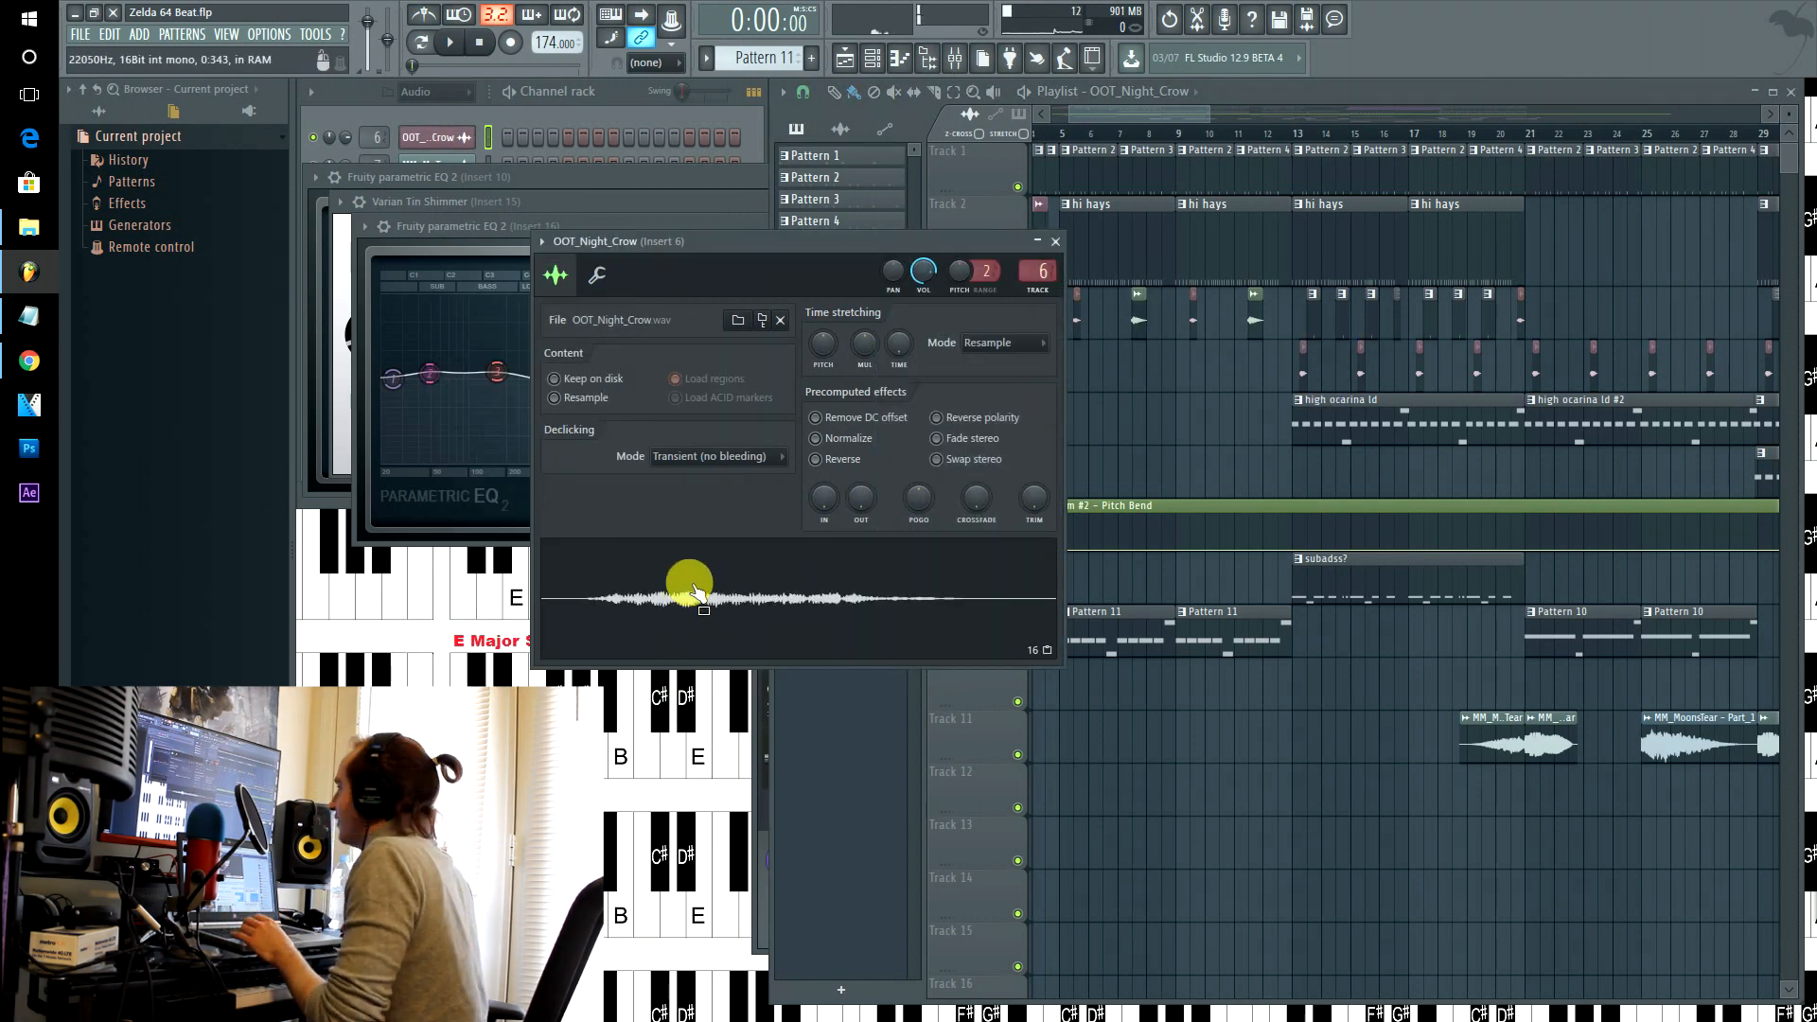
{"action": "double_click", "coordinate": [1038, 274]}
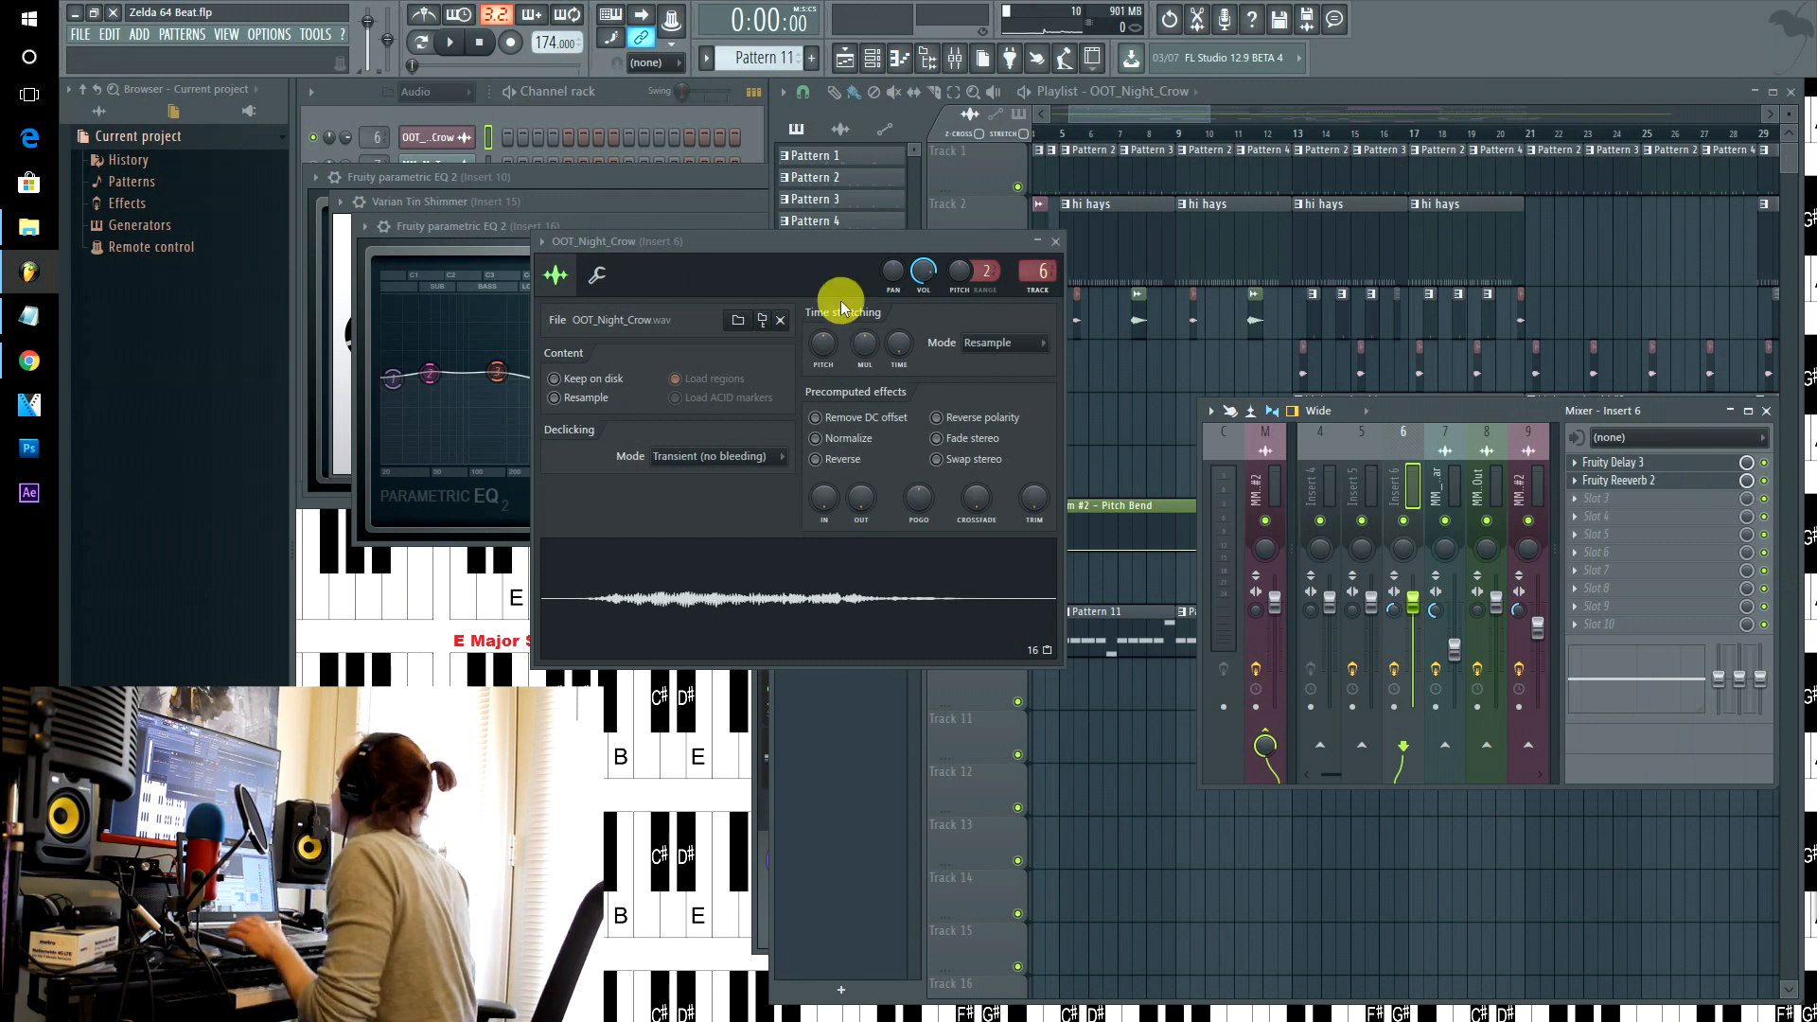
- Open the MM_MoonsTear clip's sample settings from Track 11 of the playlist
{"action": "left_click_drag", "start_coordinate": [1155, 109], "coordinate": [1217, 131]}
{"action": "left_click", "coordinate": [1175, 760]}
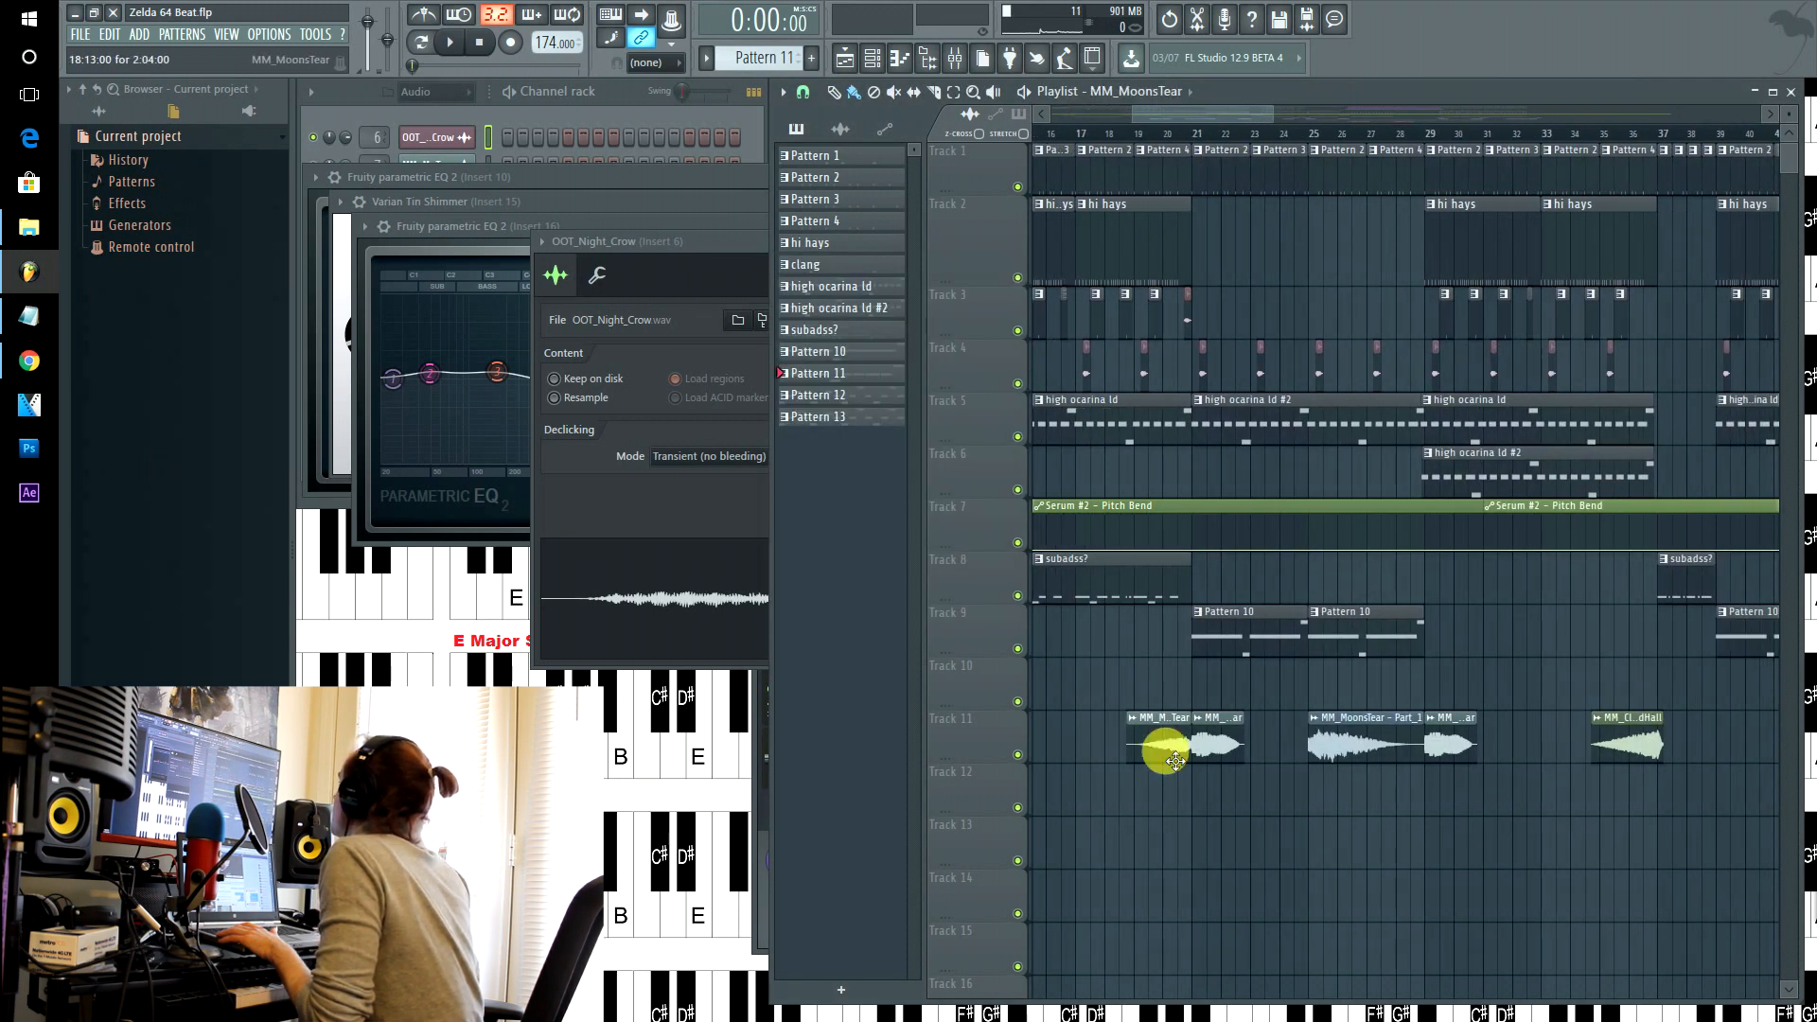
{"action": "double_click", "coordinate": [1175, 760]}
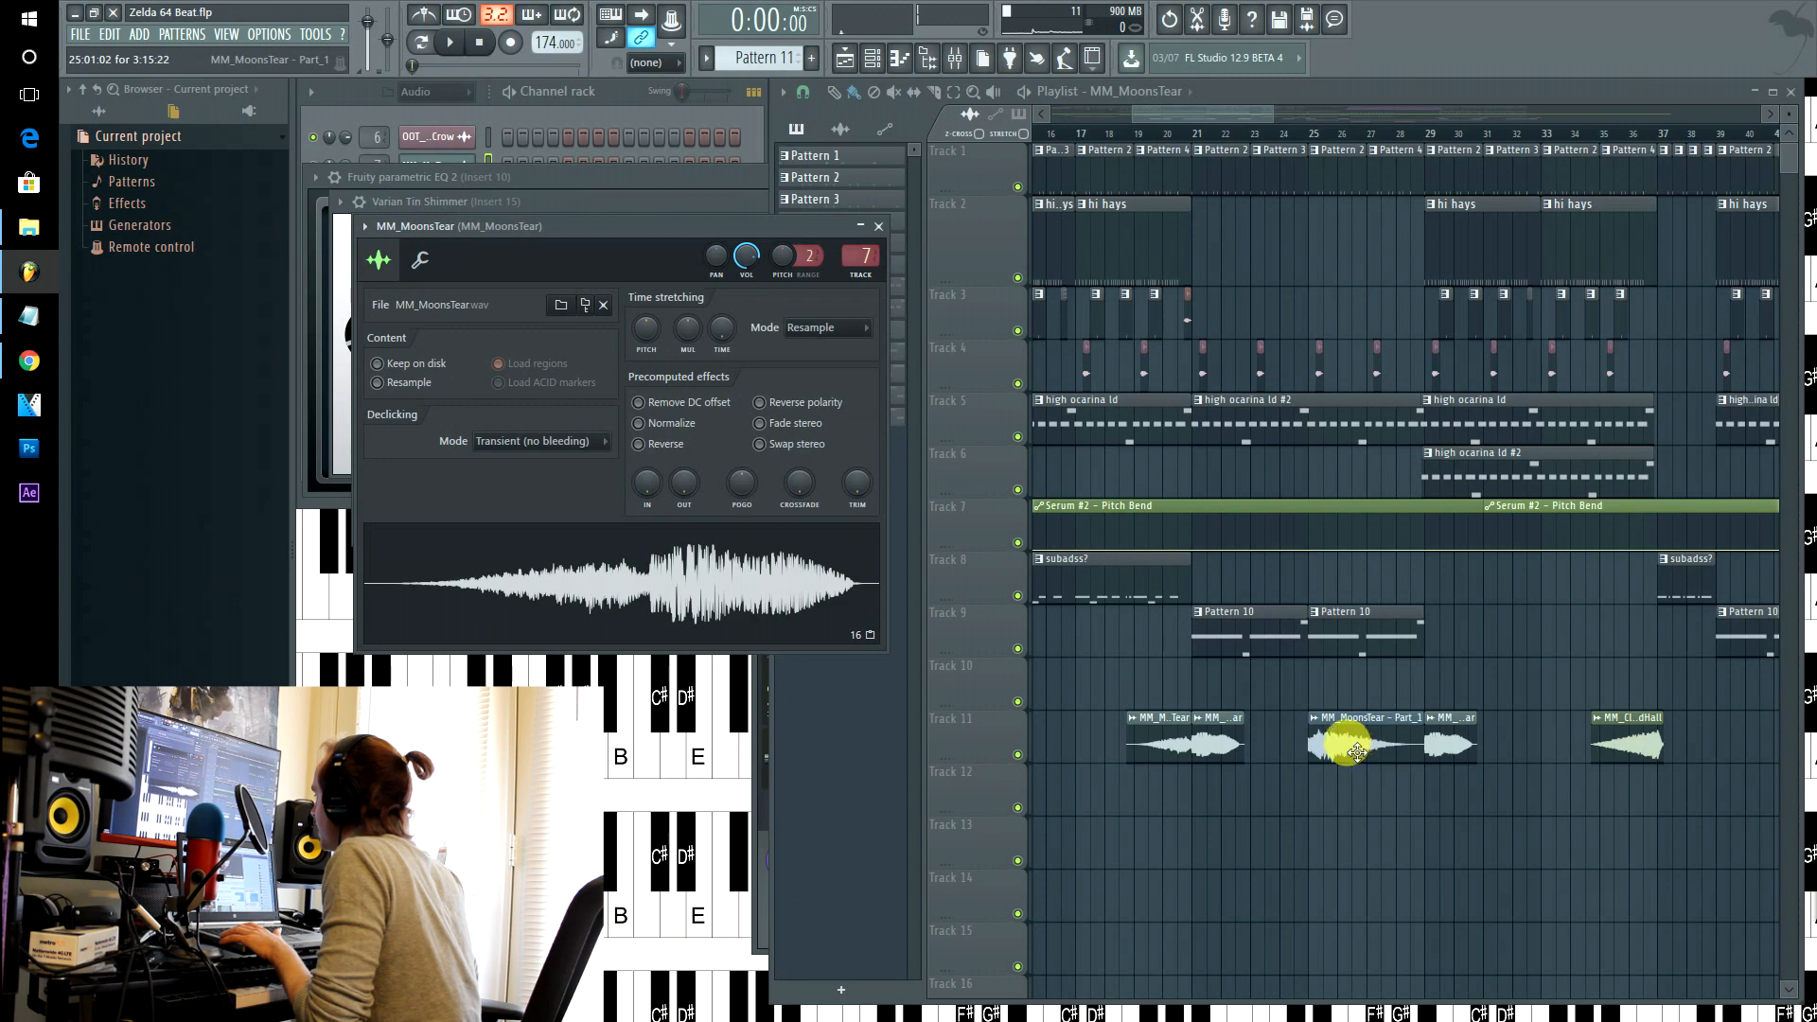
- Open the sample settings of the MM_HMS_Laugh_Echo clip on Track 10 near the end of the song
{"action": "left_click", "coordinate": [1230, 128]}
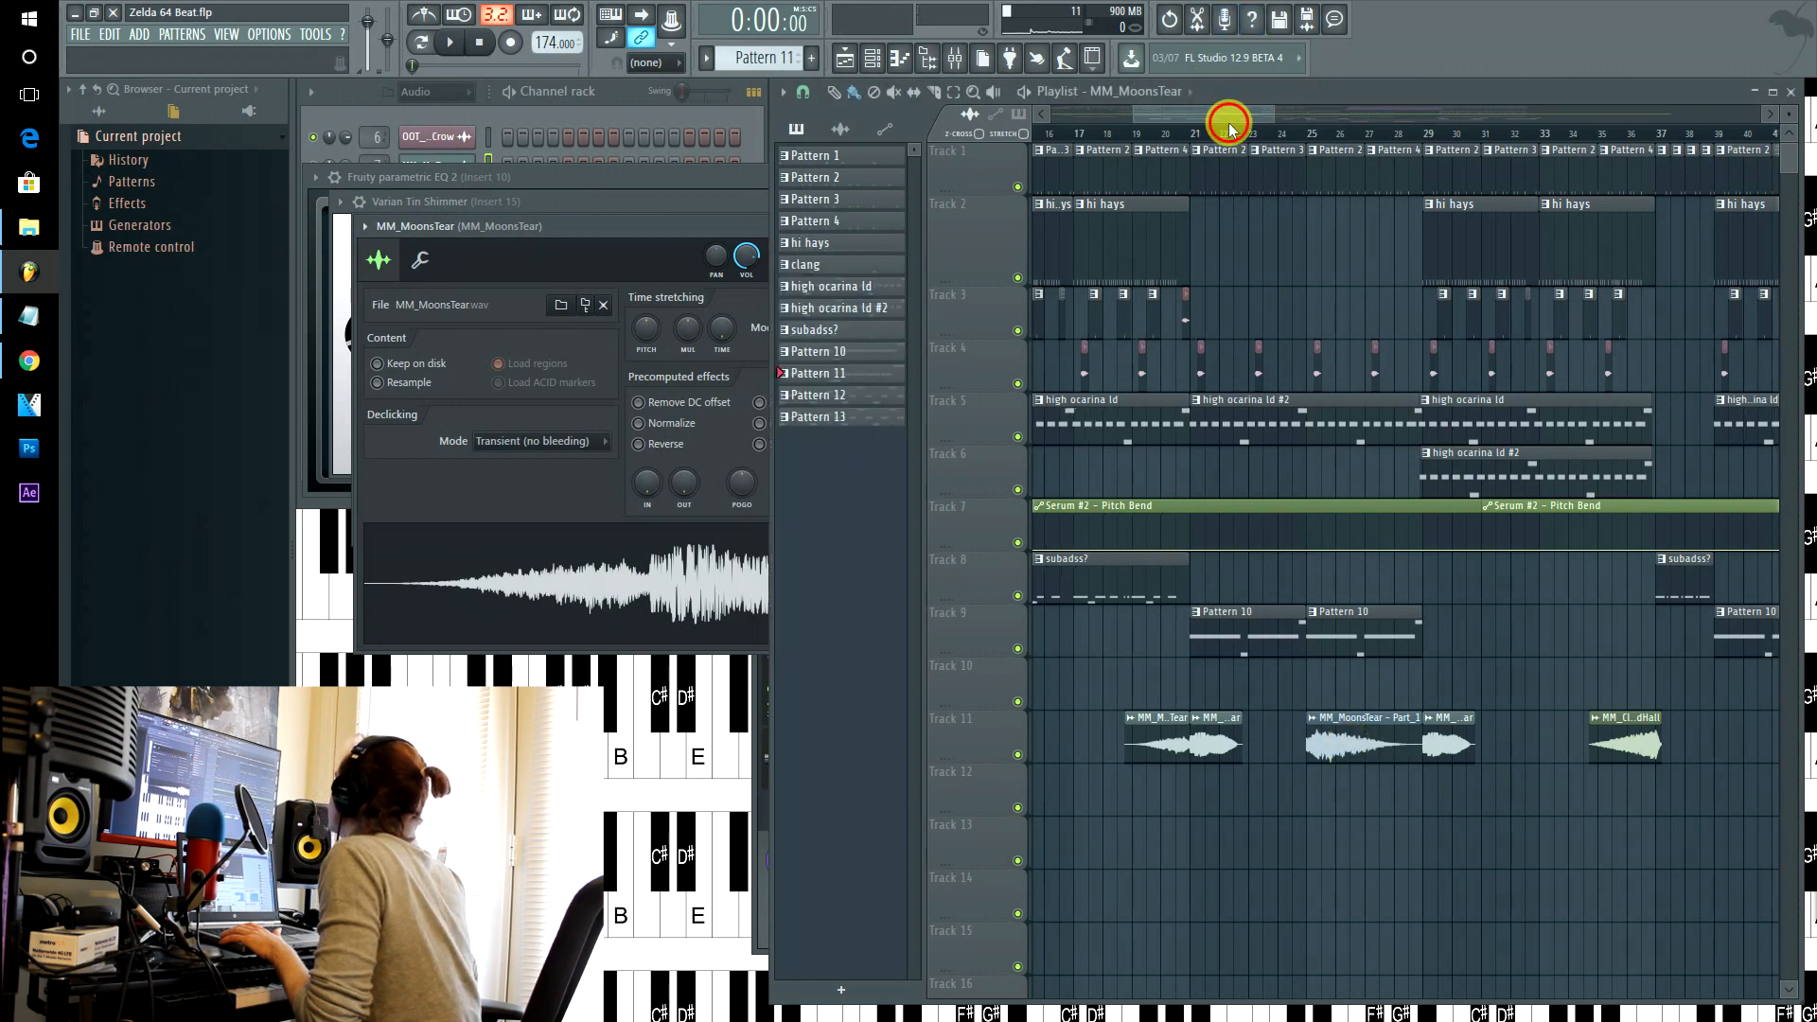
{"action": "left_click_drag", "start_coordinate": [1230, 127], "coordinate": [1519, 195]}
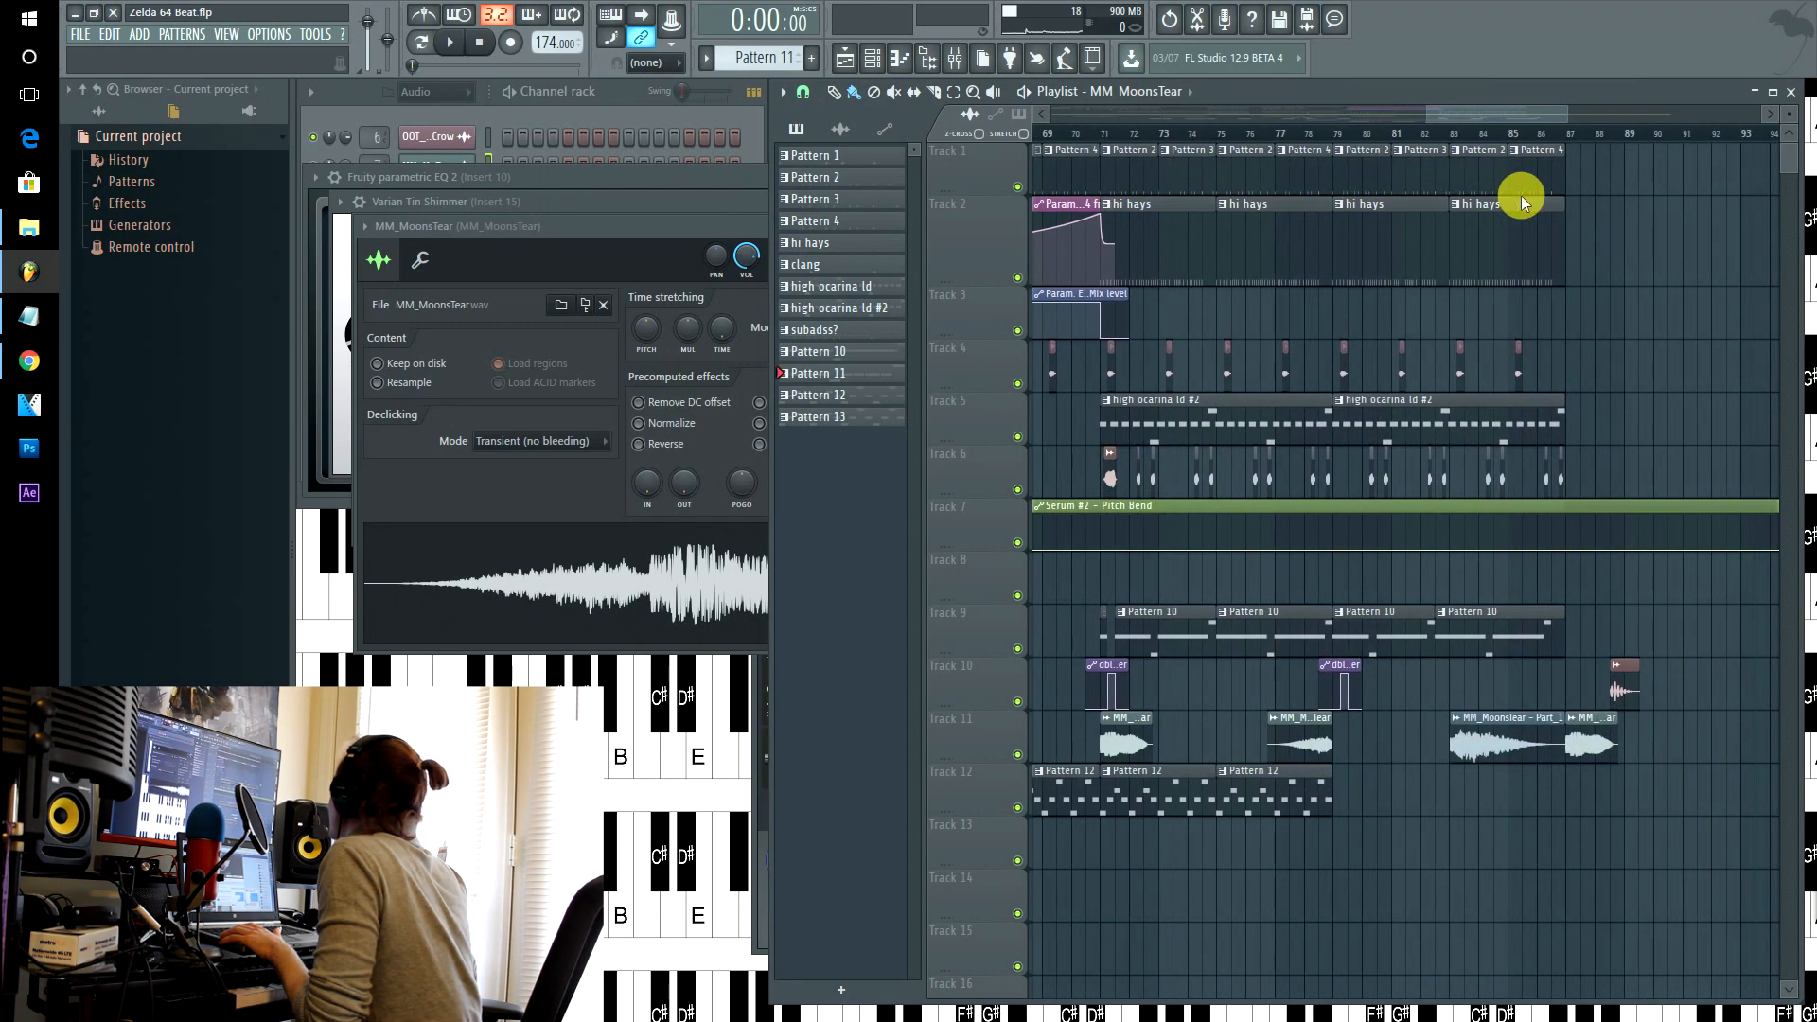
{"action": "double_click", "coordinate": [1625, 691]}
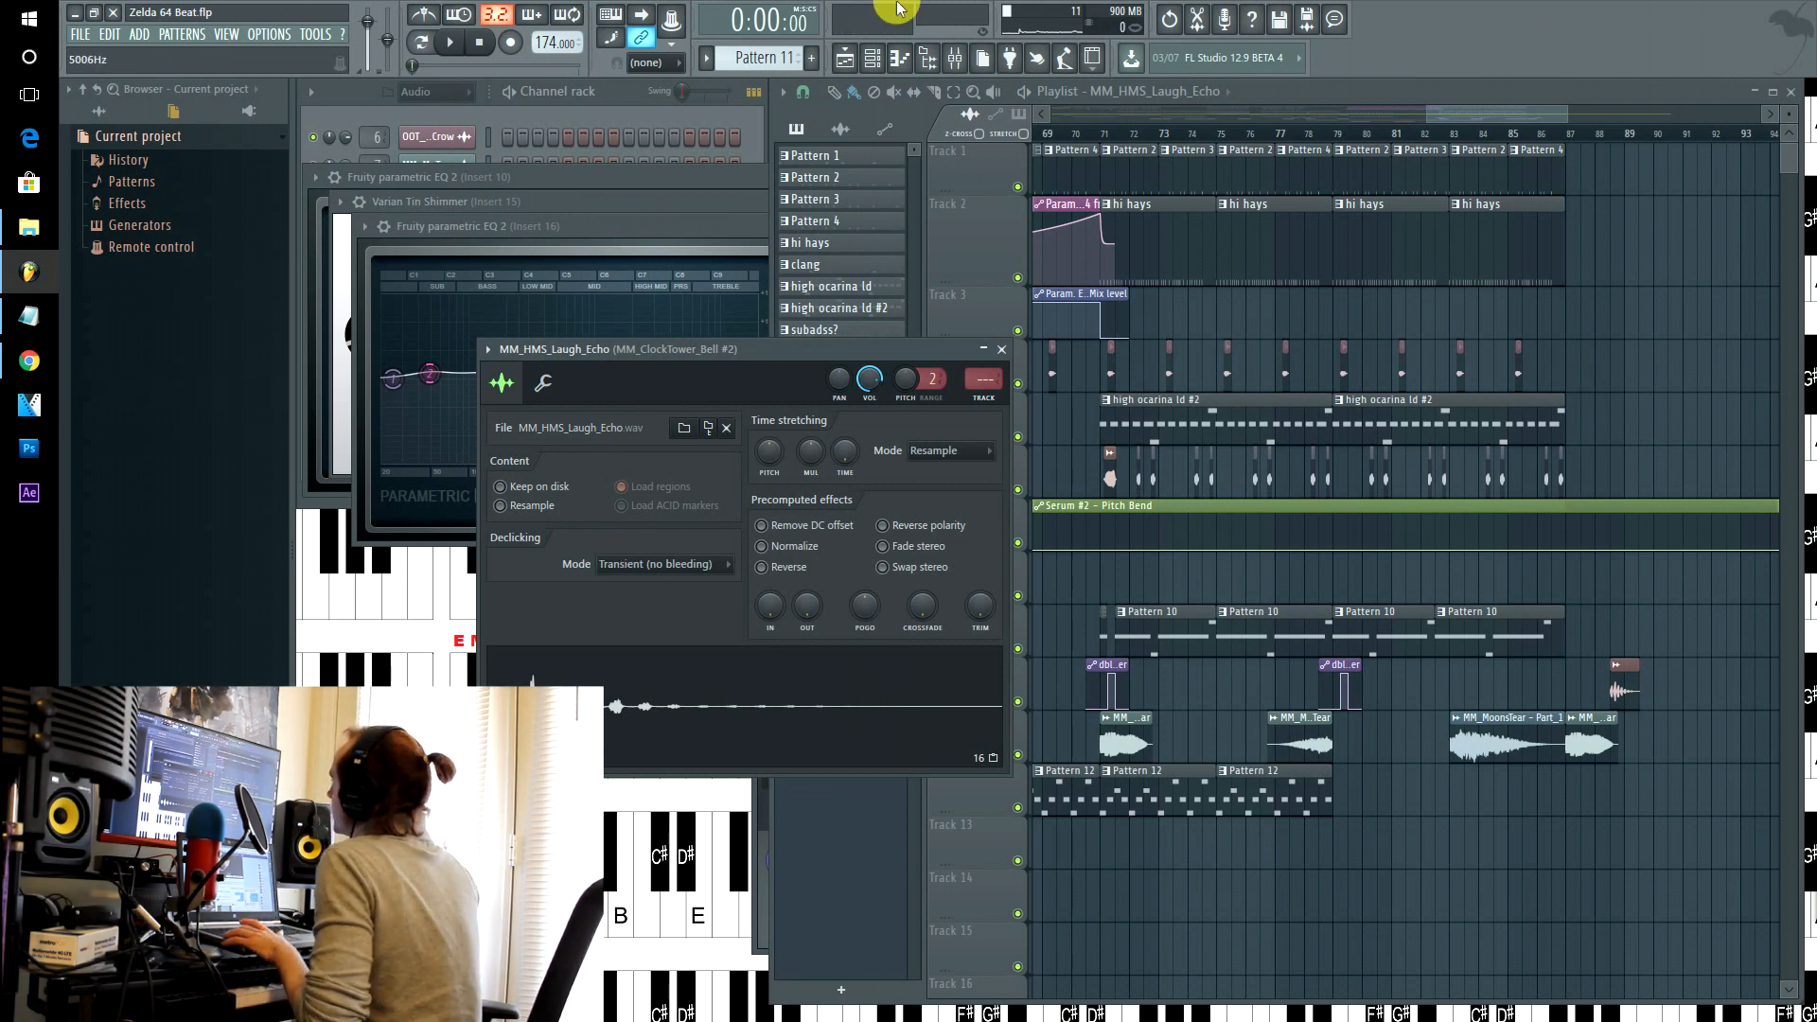
- Open Pattern 11 from Track 9 in the Serum #2 piano roll and play back the pattern briefly
{"action": "left_click_drag", "start_coordinate": [1459, 117], "coordinate": [1100, 196]}
{"action": "left_click_drag", "start_coordinate": [1156, 121], "coordinate": [1103, 114]}
{"action": "double_click", "coordinate": [1202, 644]}
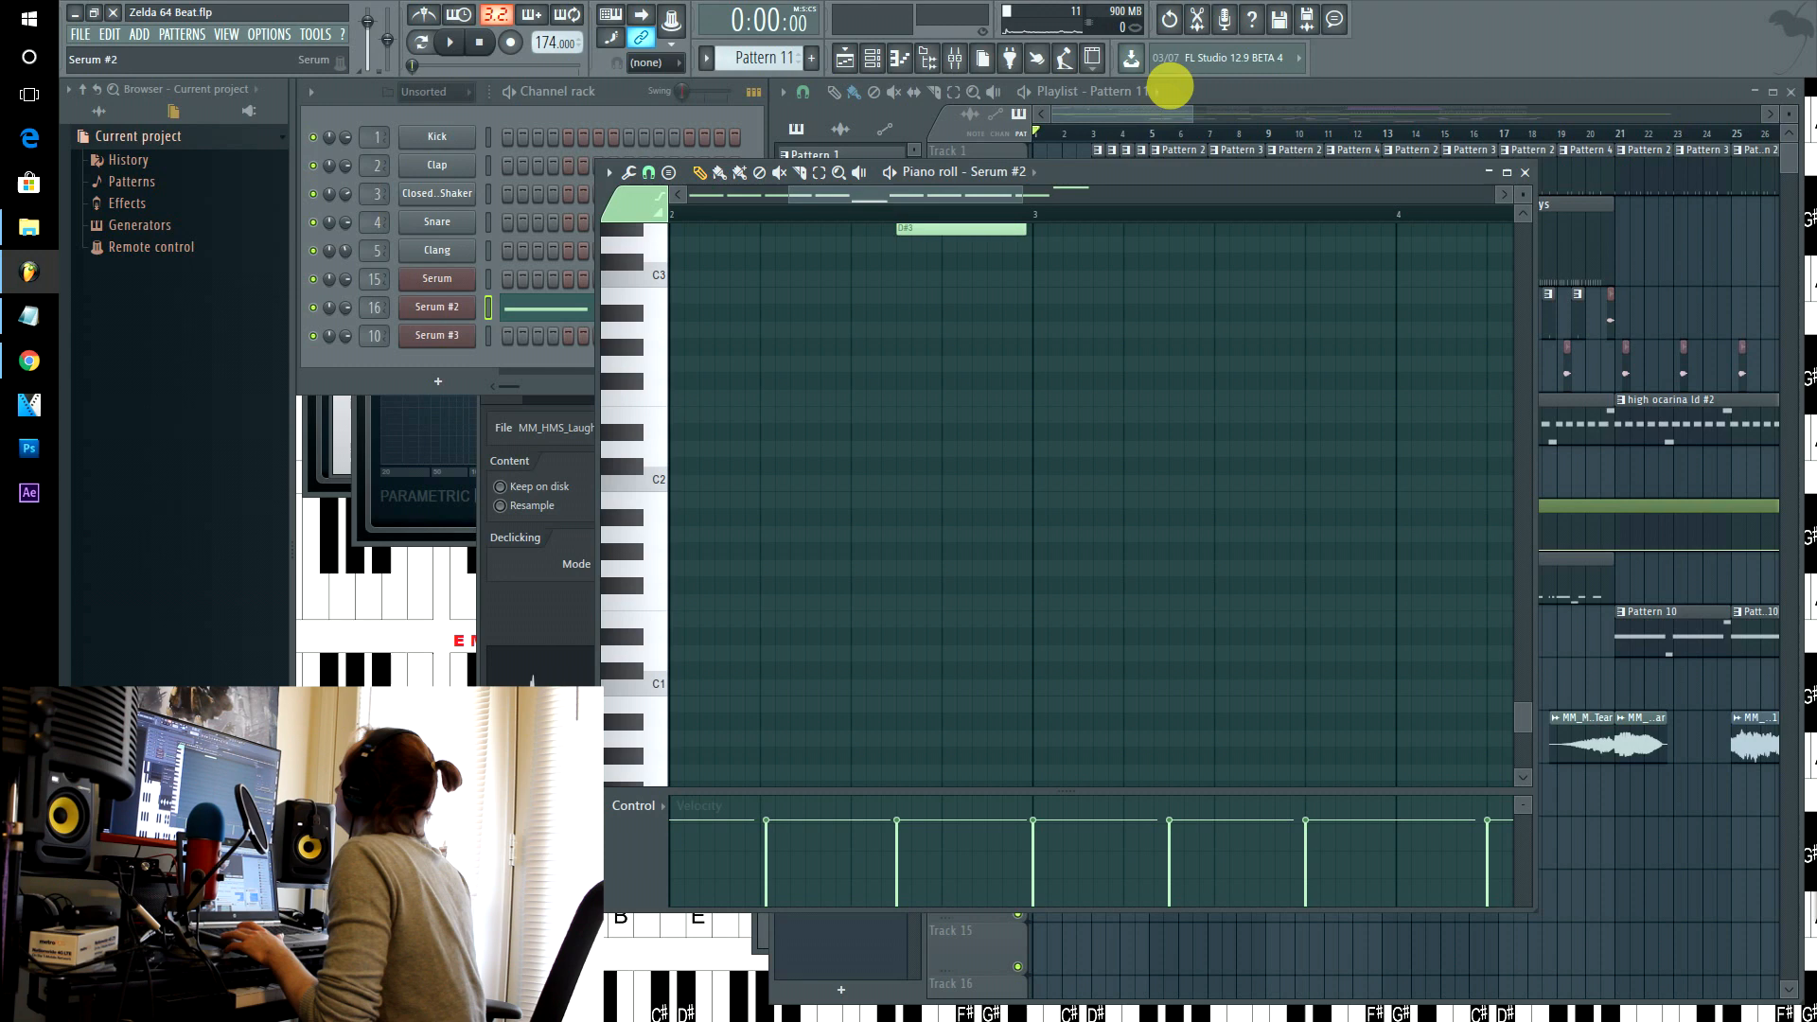
{"action": "left_click", "coordinate": [1156, 115]}
{"action": "double_click", "coordinate": [1225, 625]}
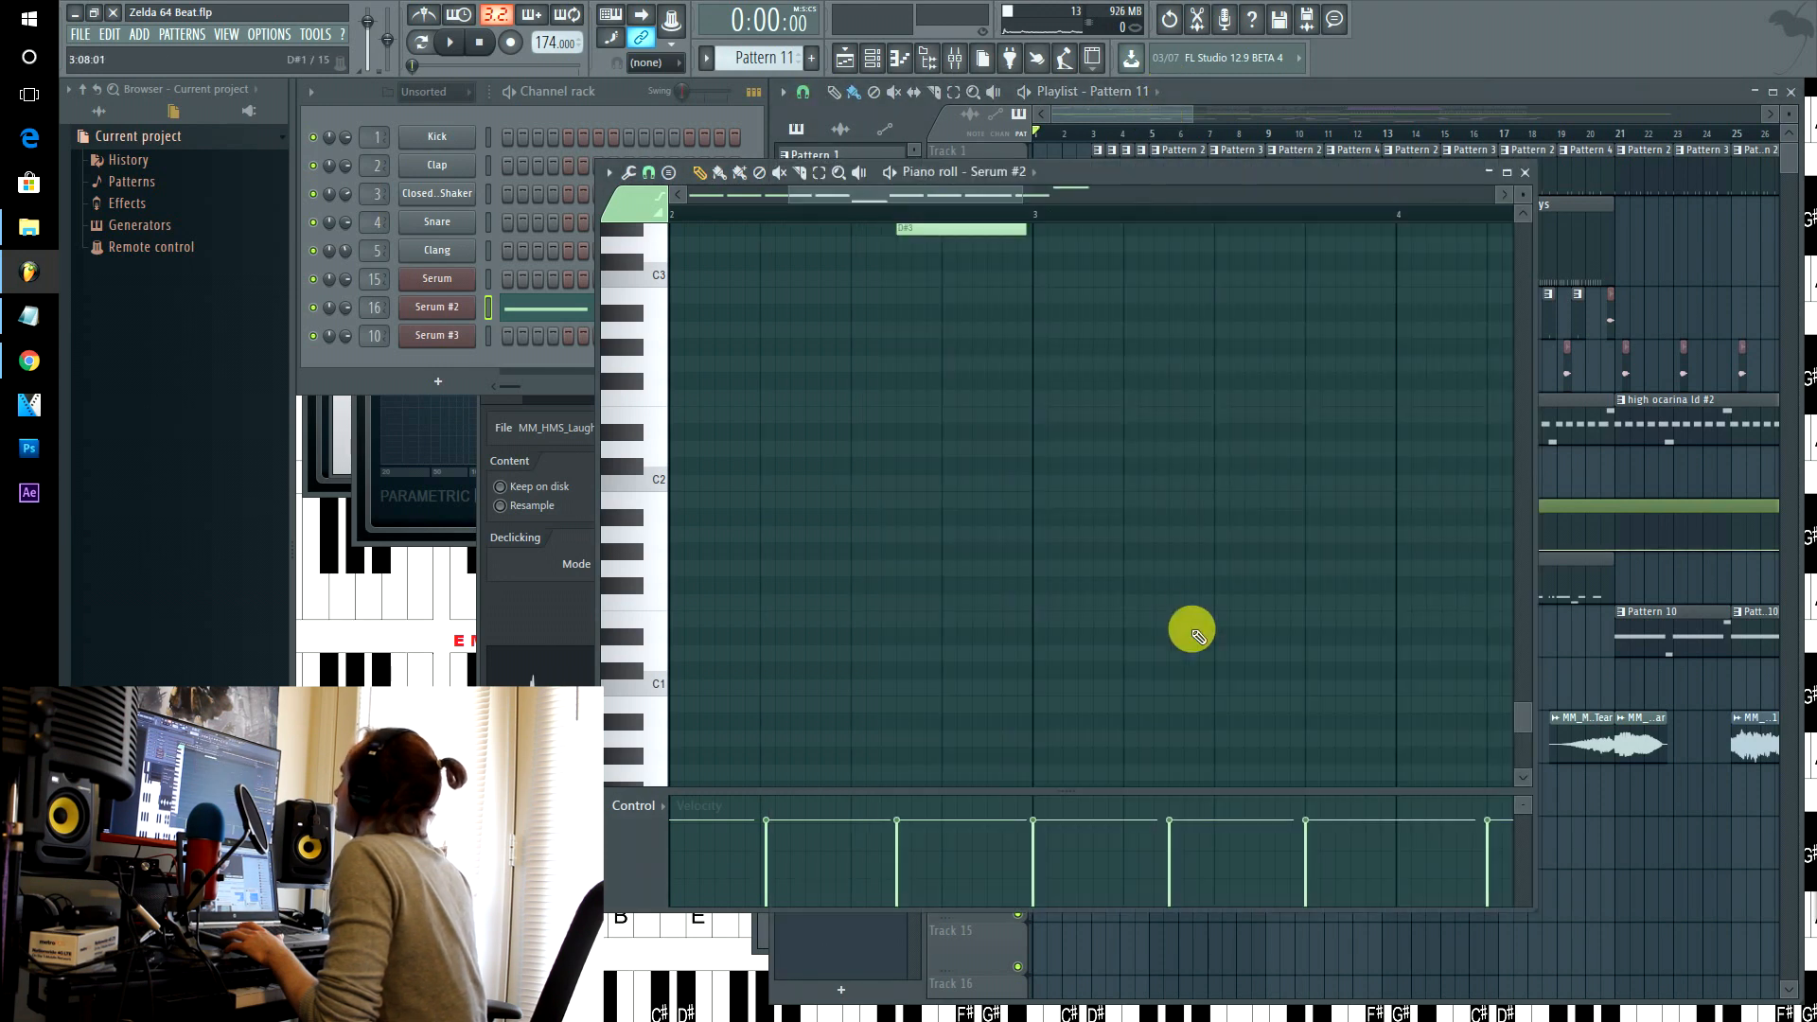
{"action": "key", "text": "space"}
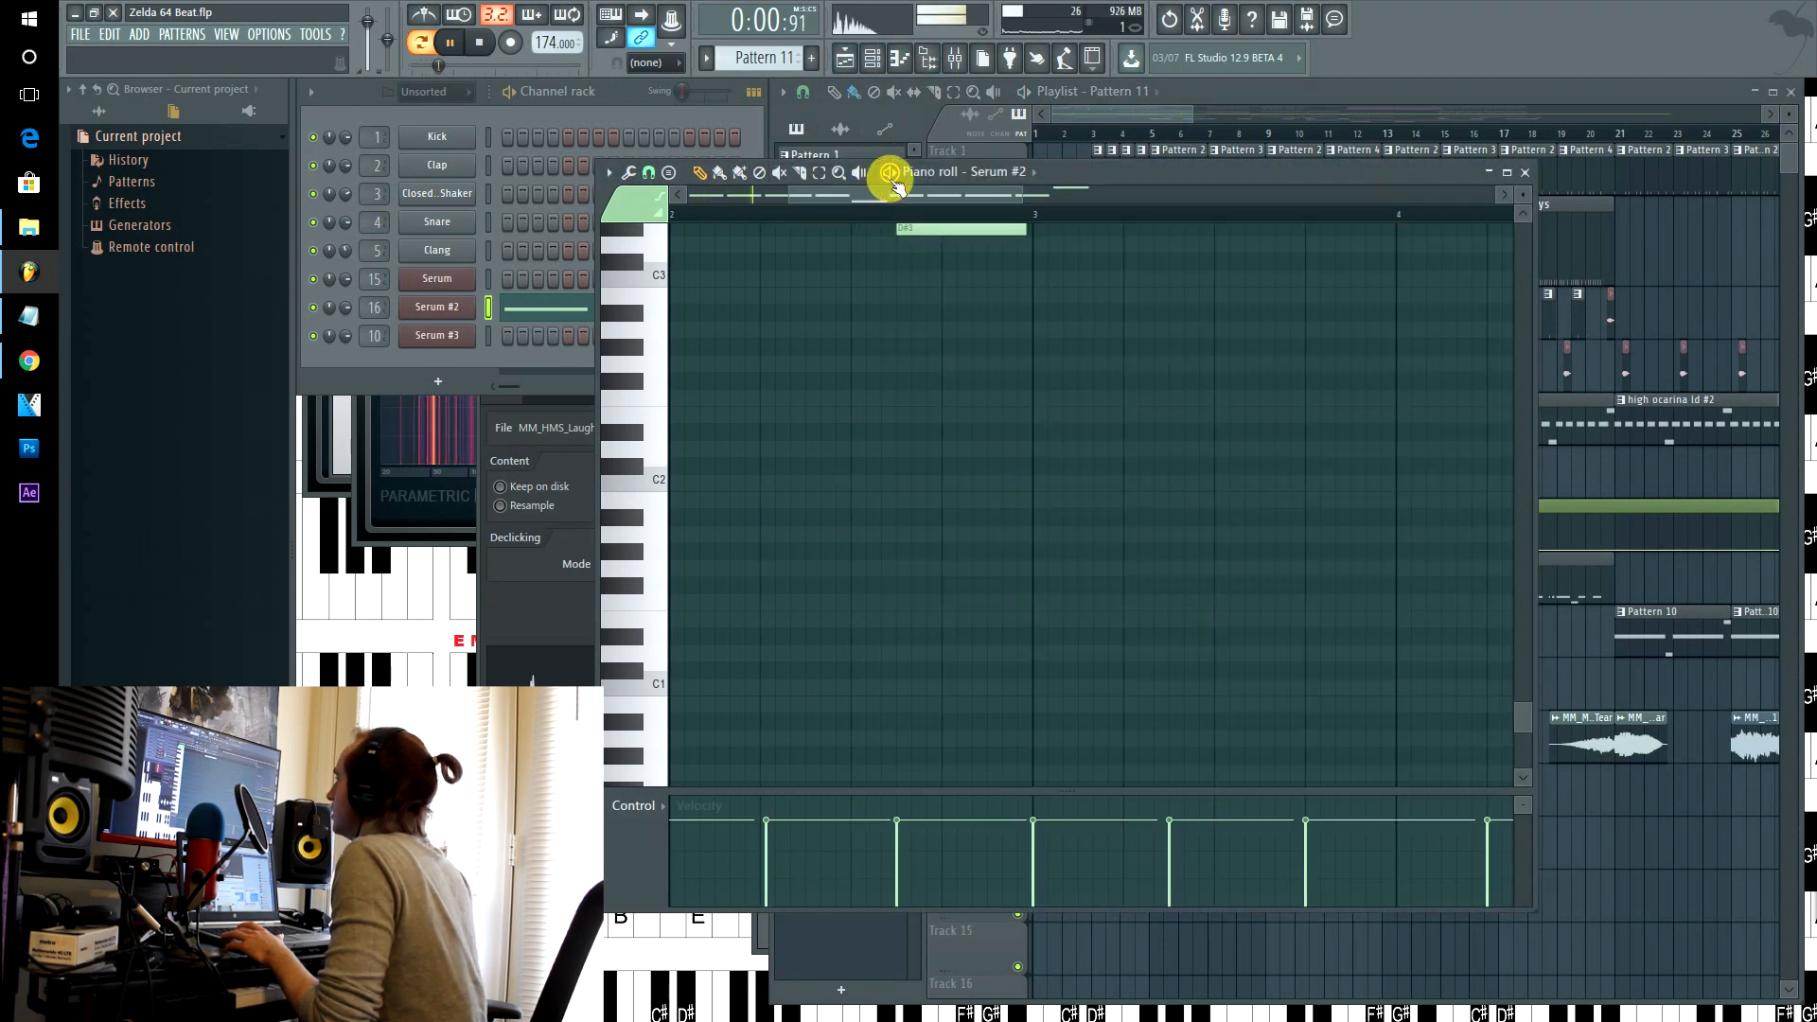
{"action": "key", "text": "space"}
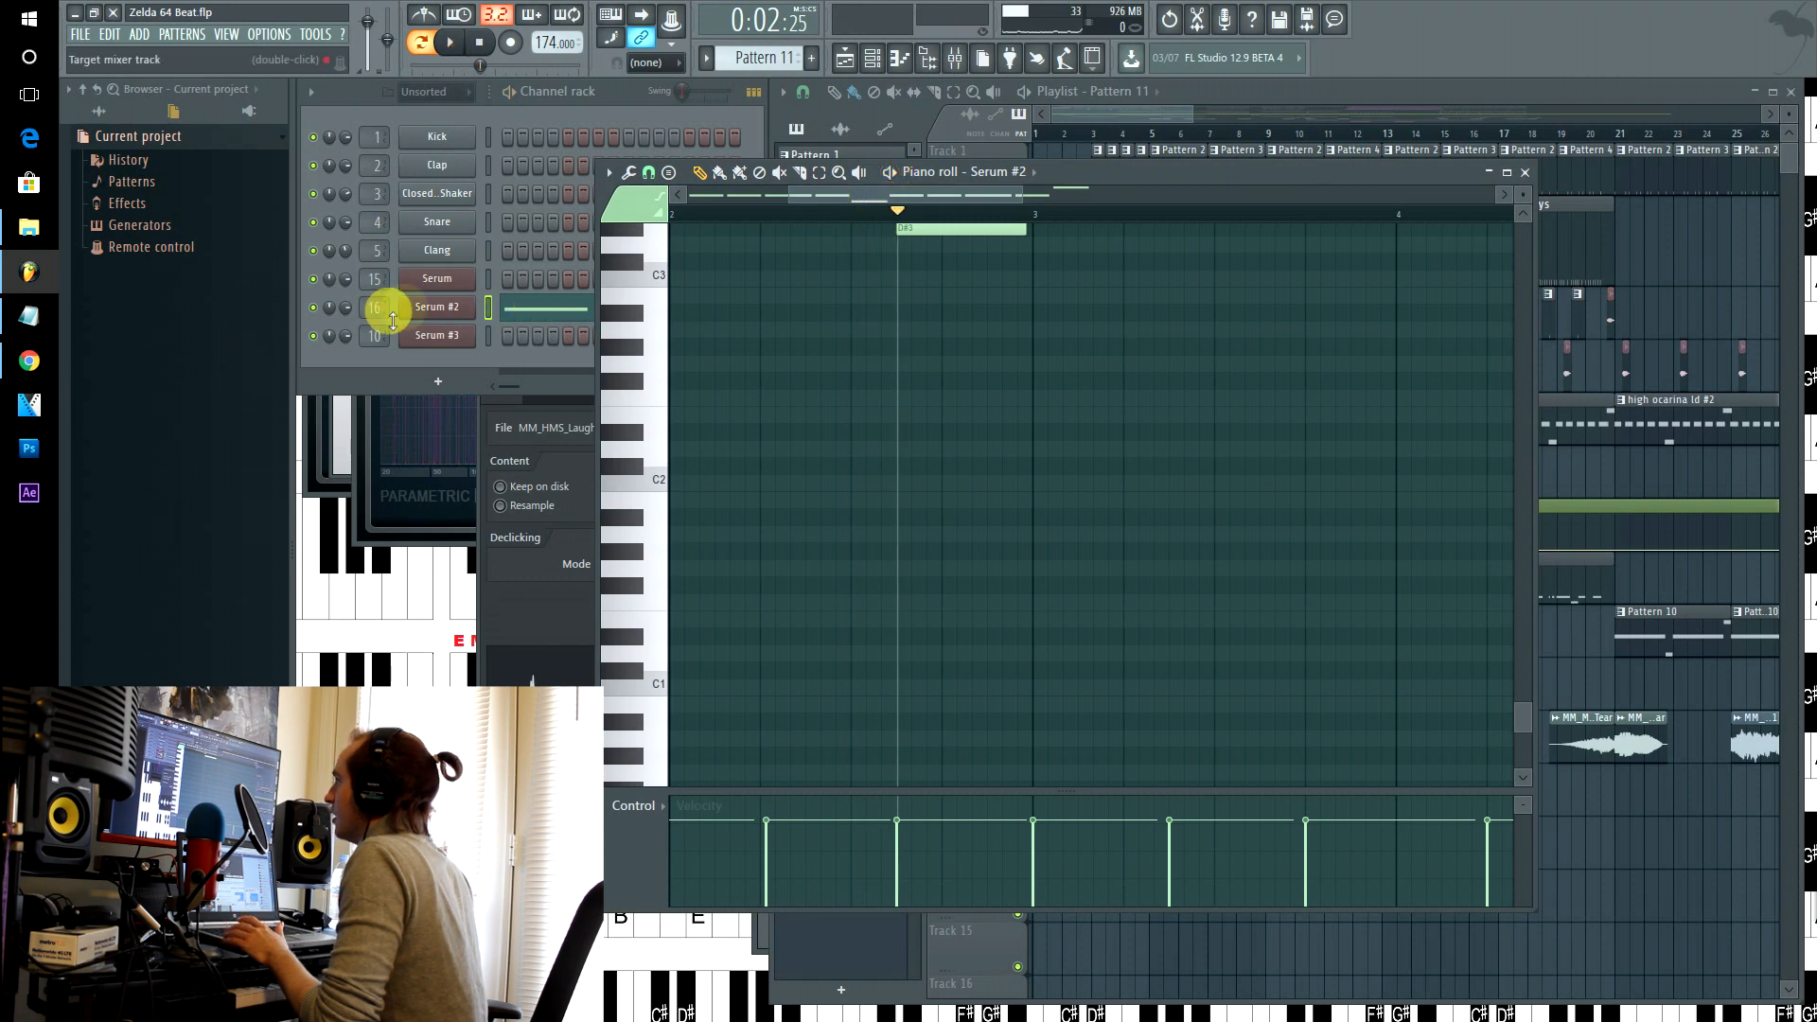
- Open the Serum #2 instrument, look up its noise sample in File Explorer's Zelda 64's folder, and return to Serum #2
{"action": "left_click", "coordinate": [438, 307]}
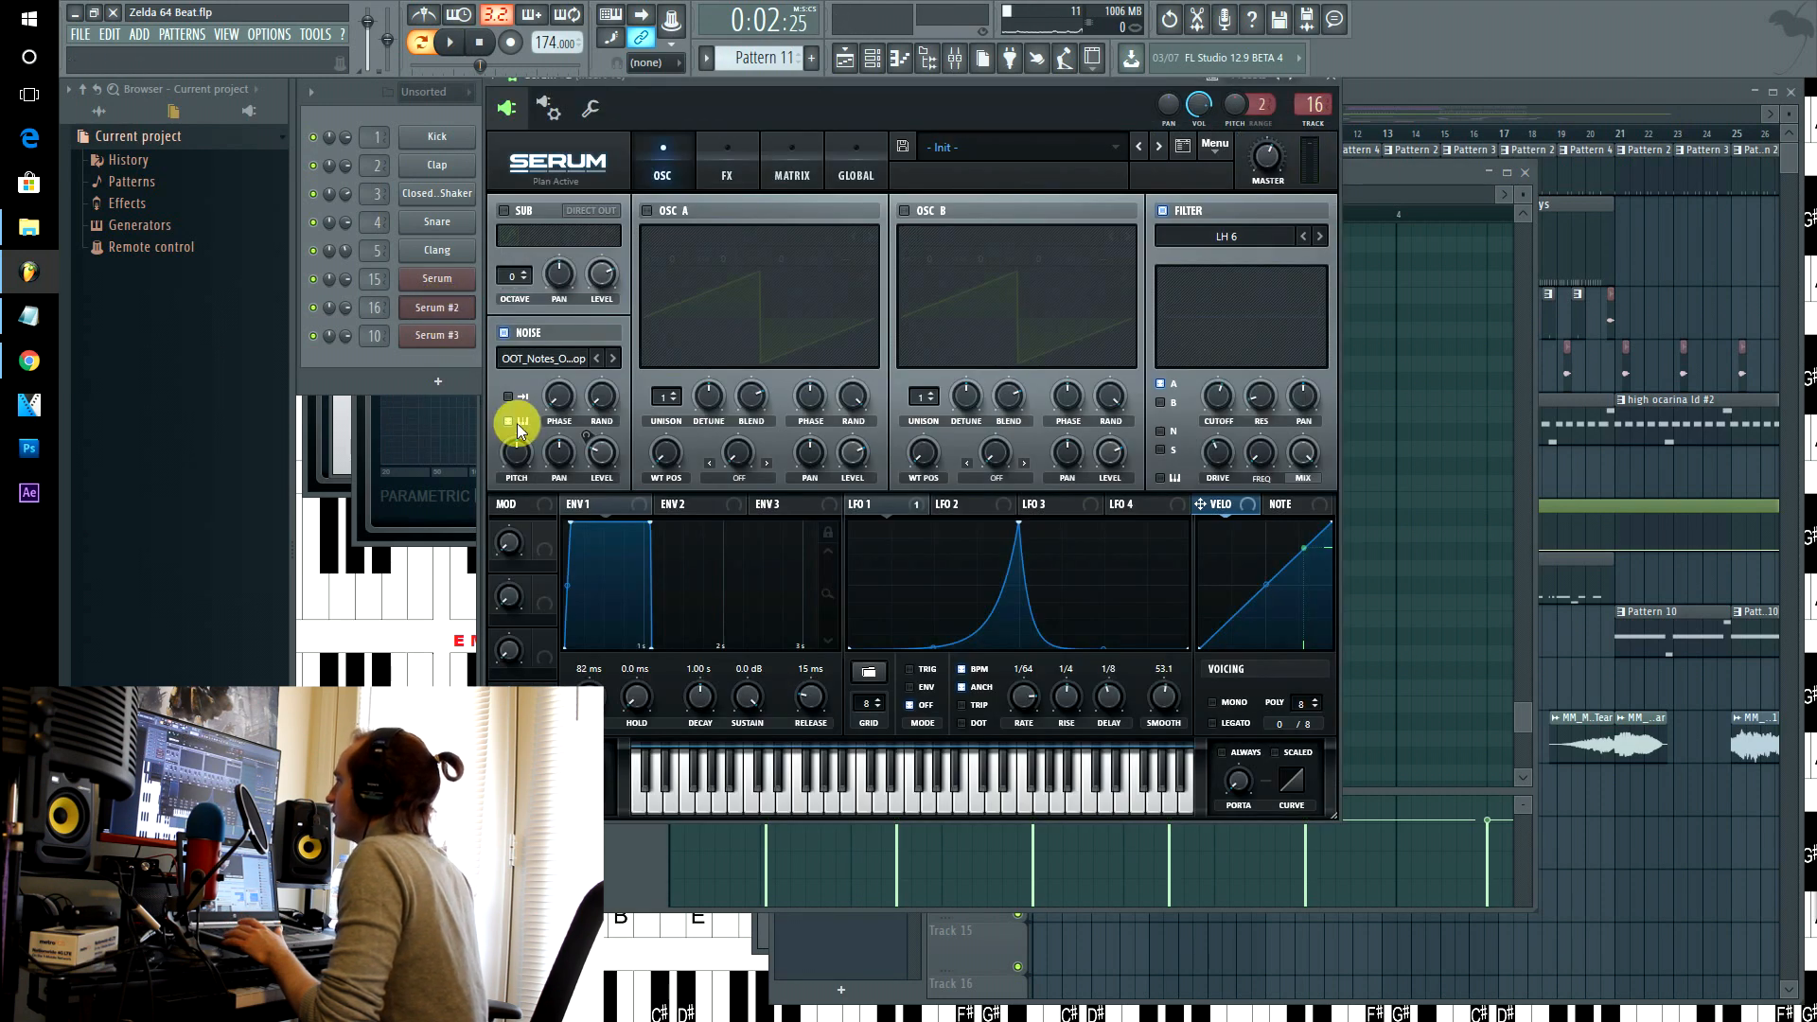
{"action": "left_click", "coordinate": [33, 227]}
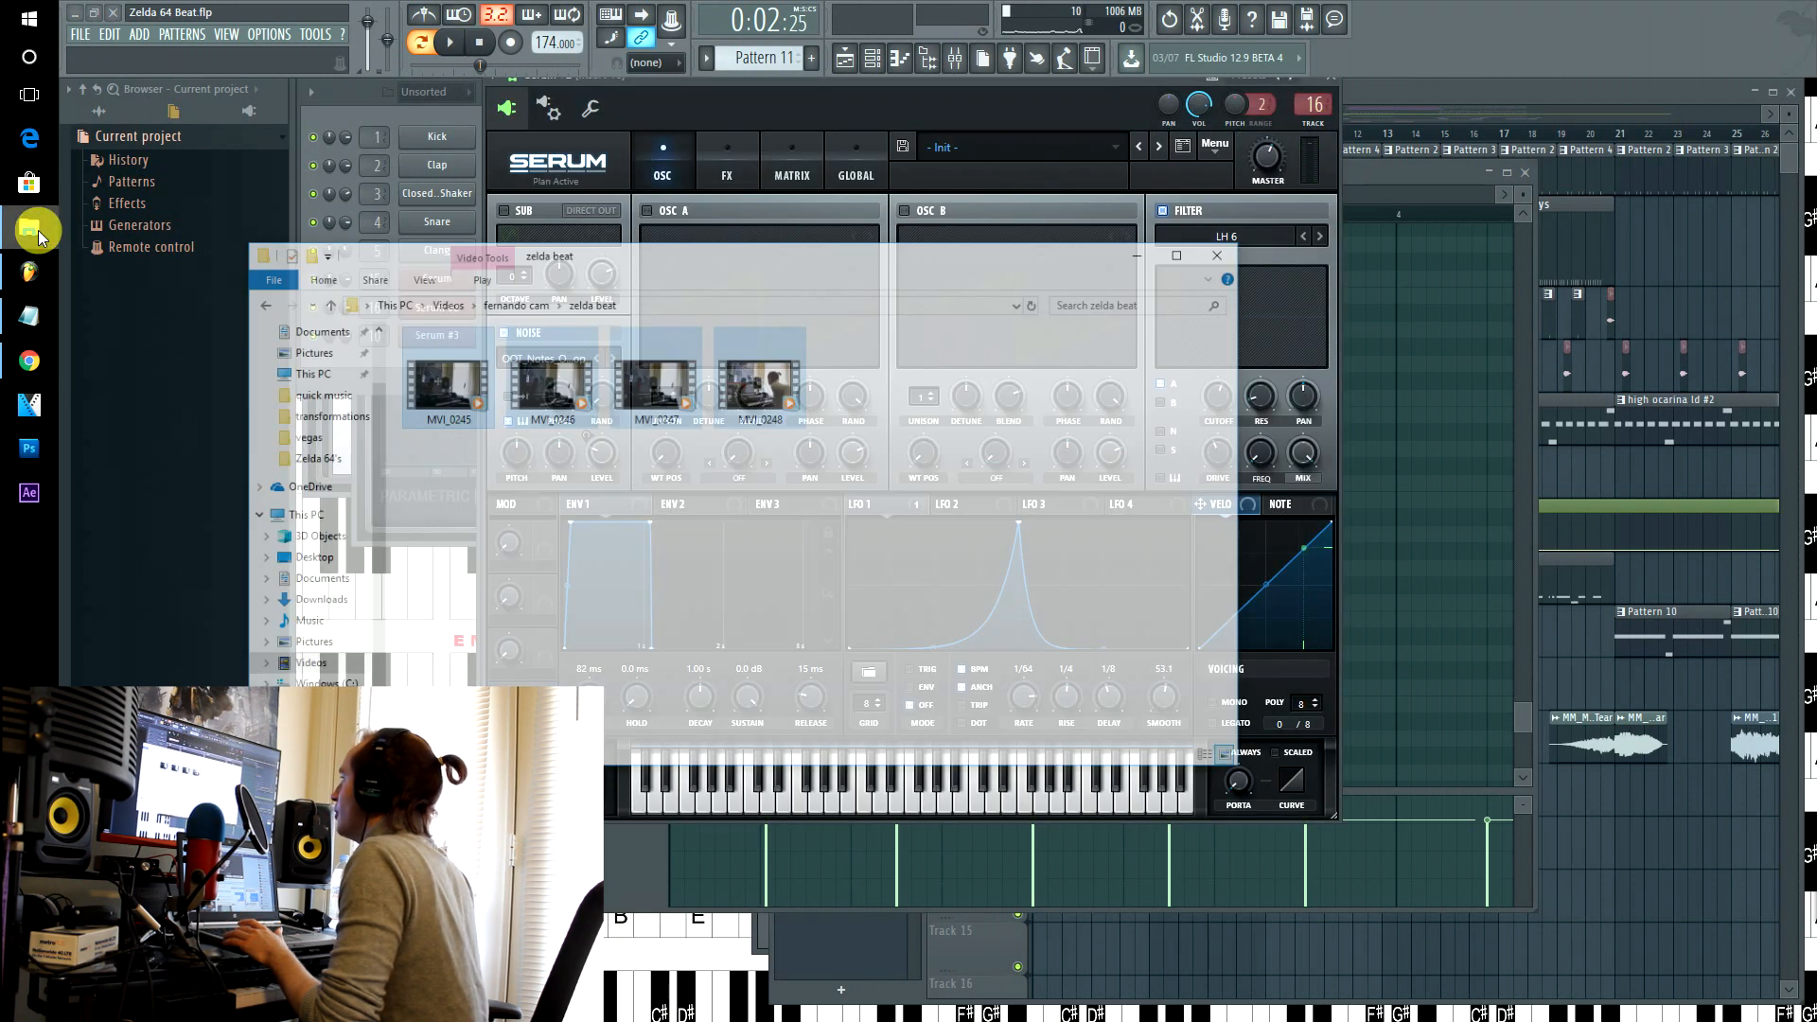
{"action": "left_click", "coordinate": [347, 478]}
{"action": "scroll", "coordinate": [662, 520], "scroll_direction": "down", "scroll_amount": 2}
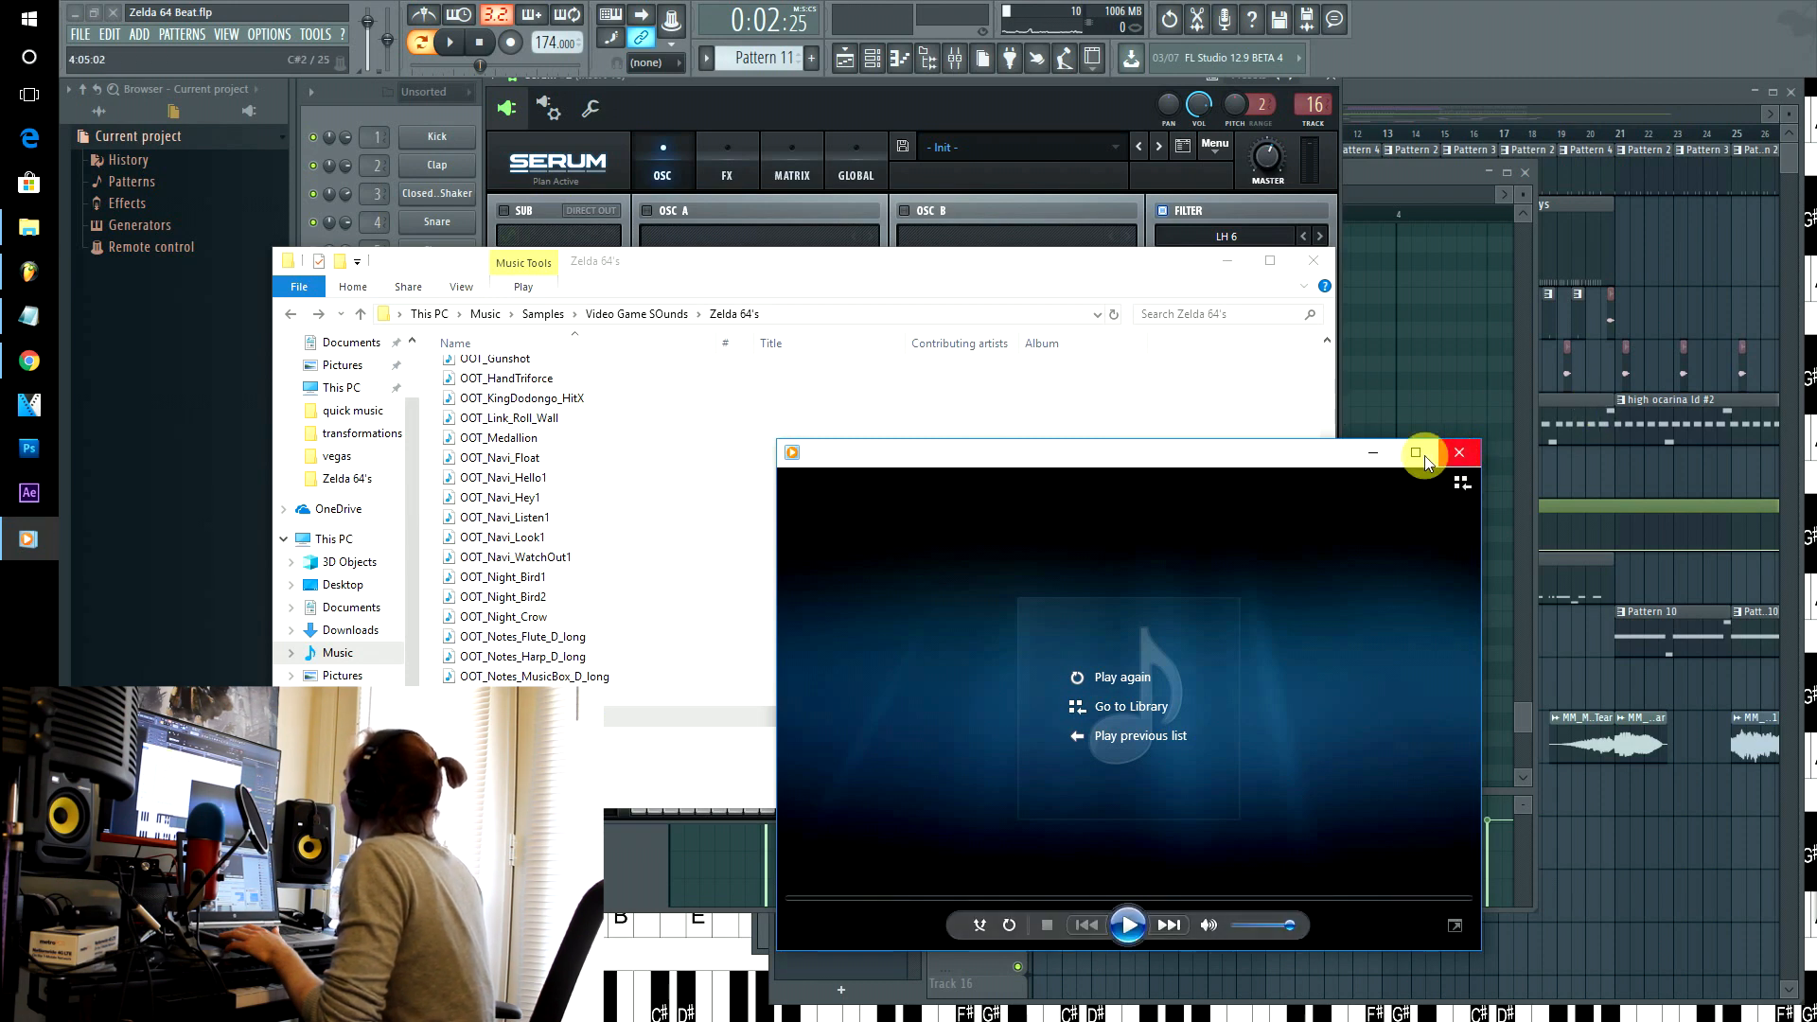
{"action": "left_click", "coordinate": [1373, 452]}
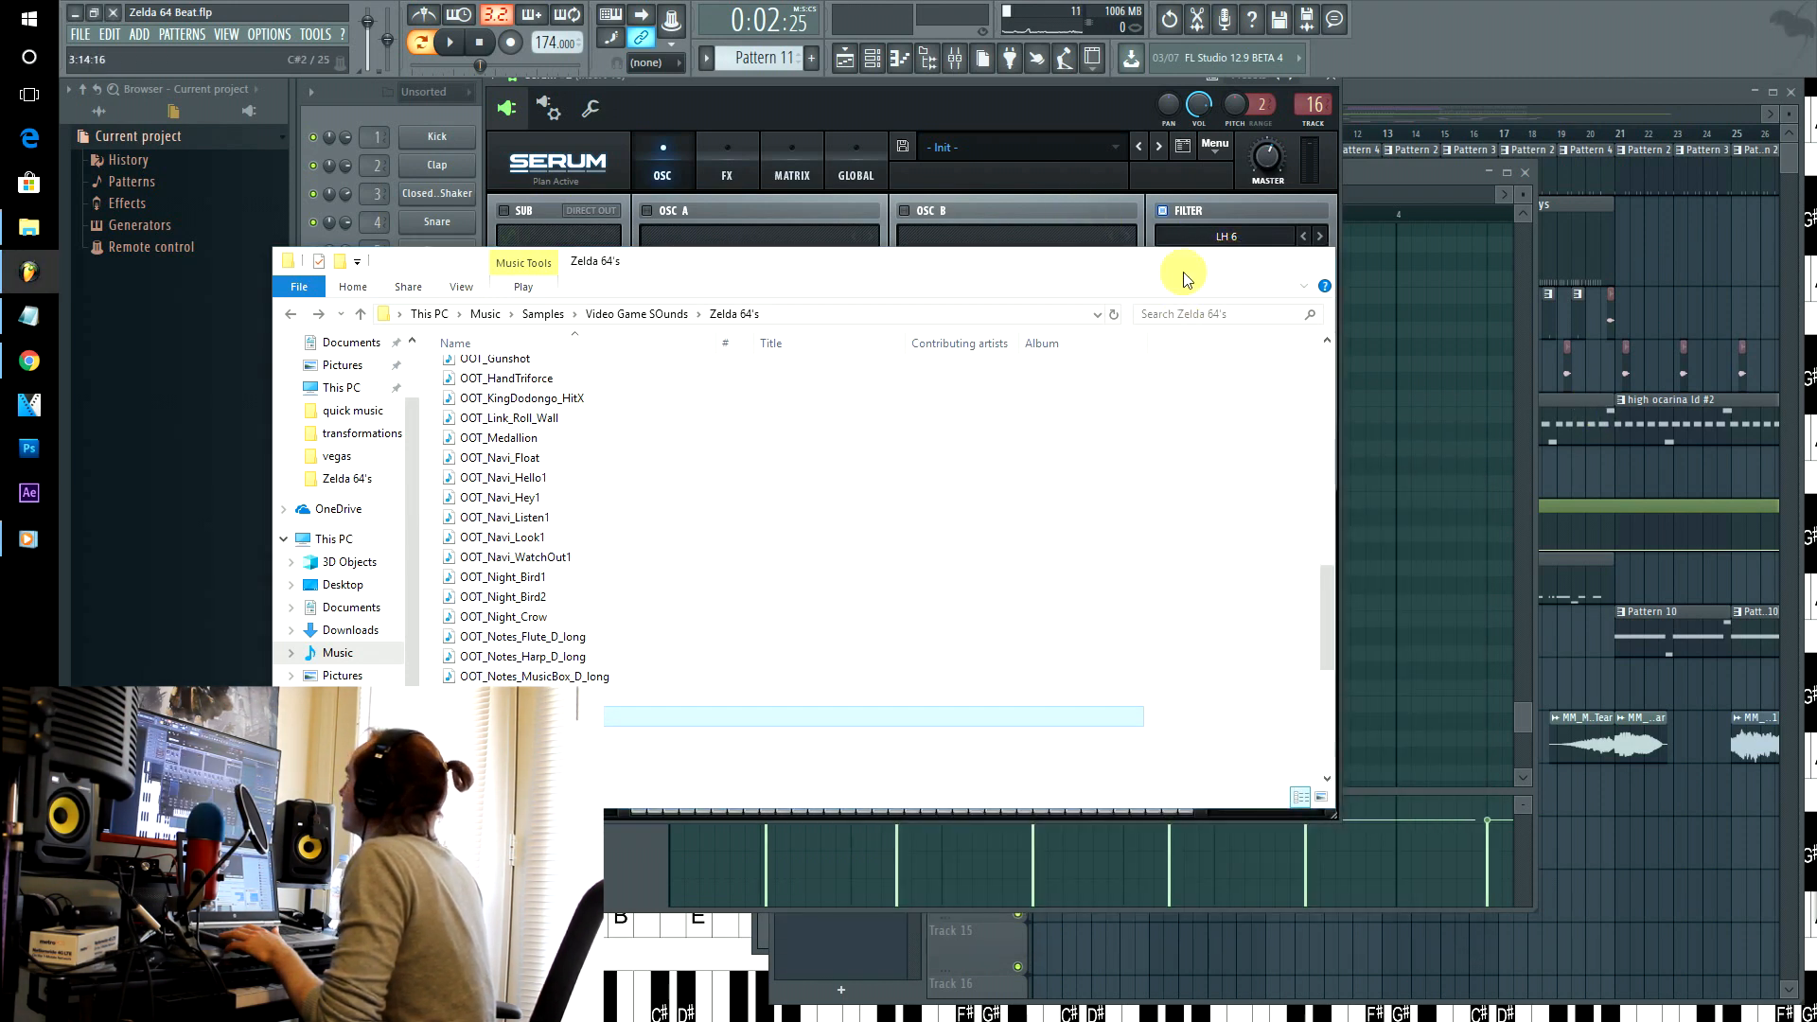
{"action": "left_click", "coordinate": [713, 196]}
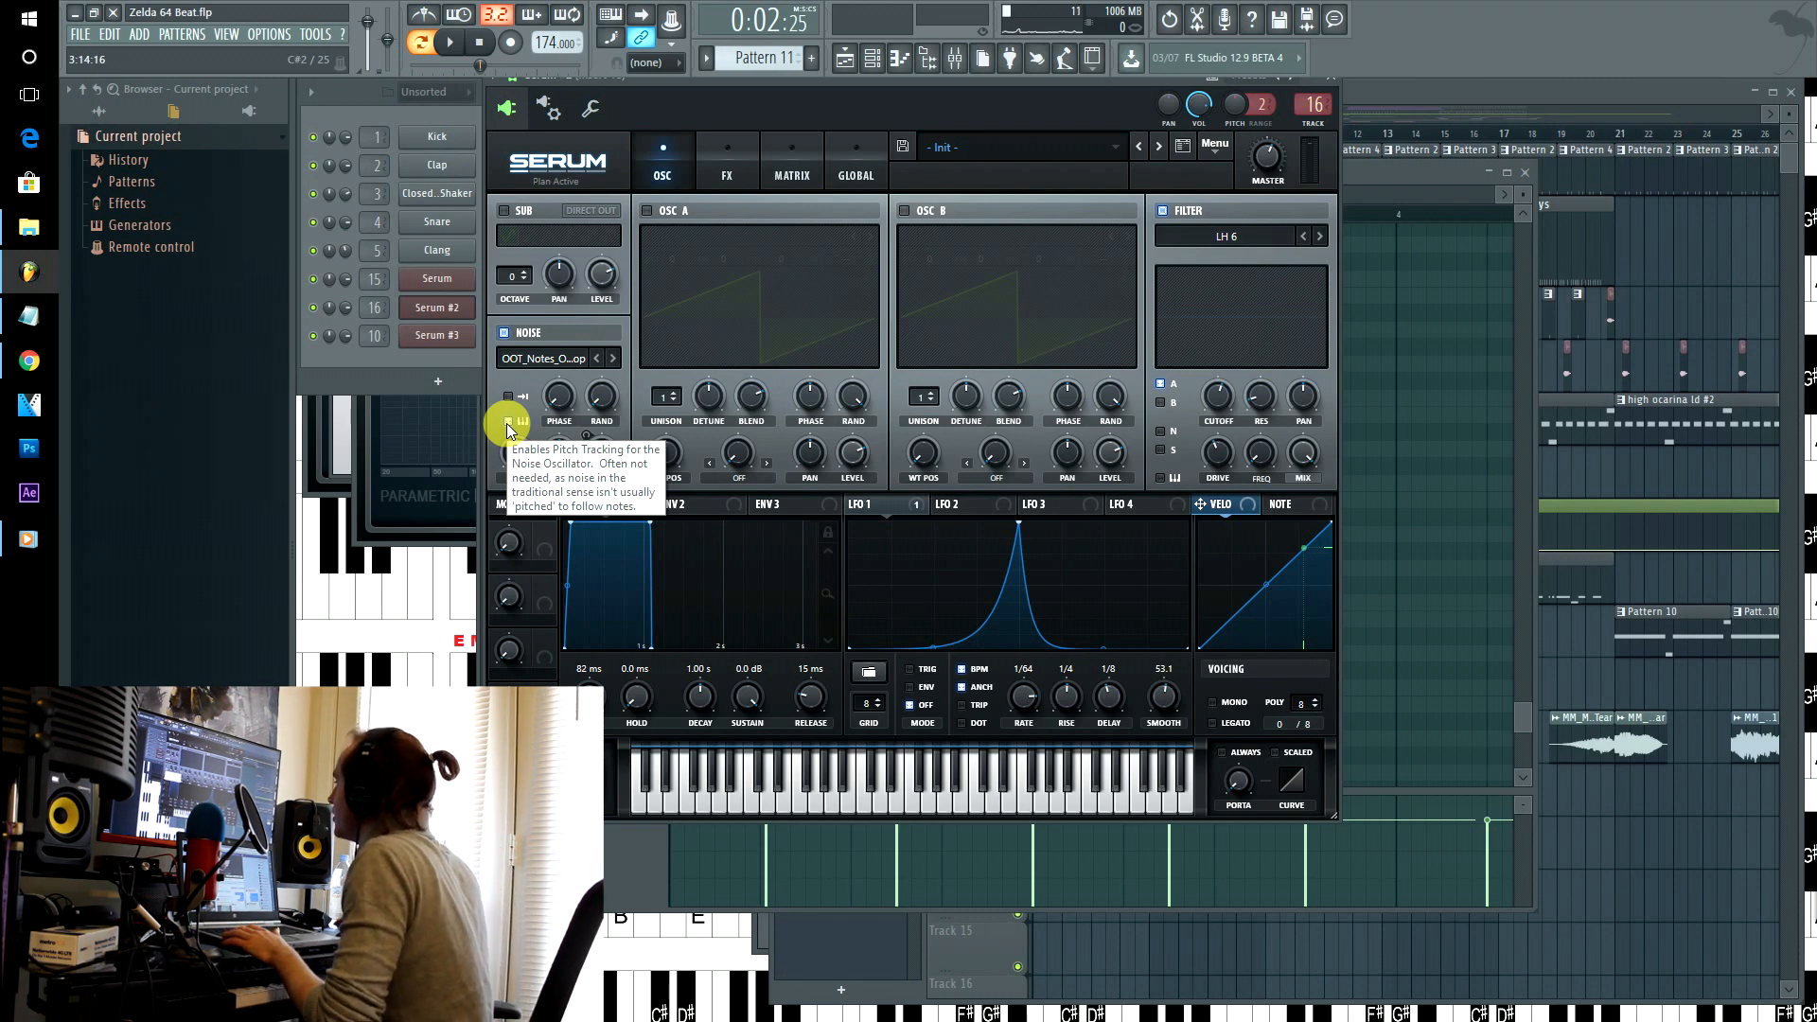
- Audition notes on the Serum #2 keyboard and review its distortion, compressor and EQ effects before returning to the oscillator view
{"action": "left_click_drag", "start_coordinate": [957, 806], "coordinate": [892, 802]}
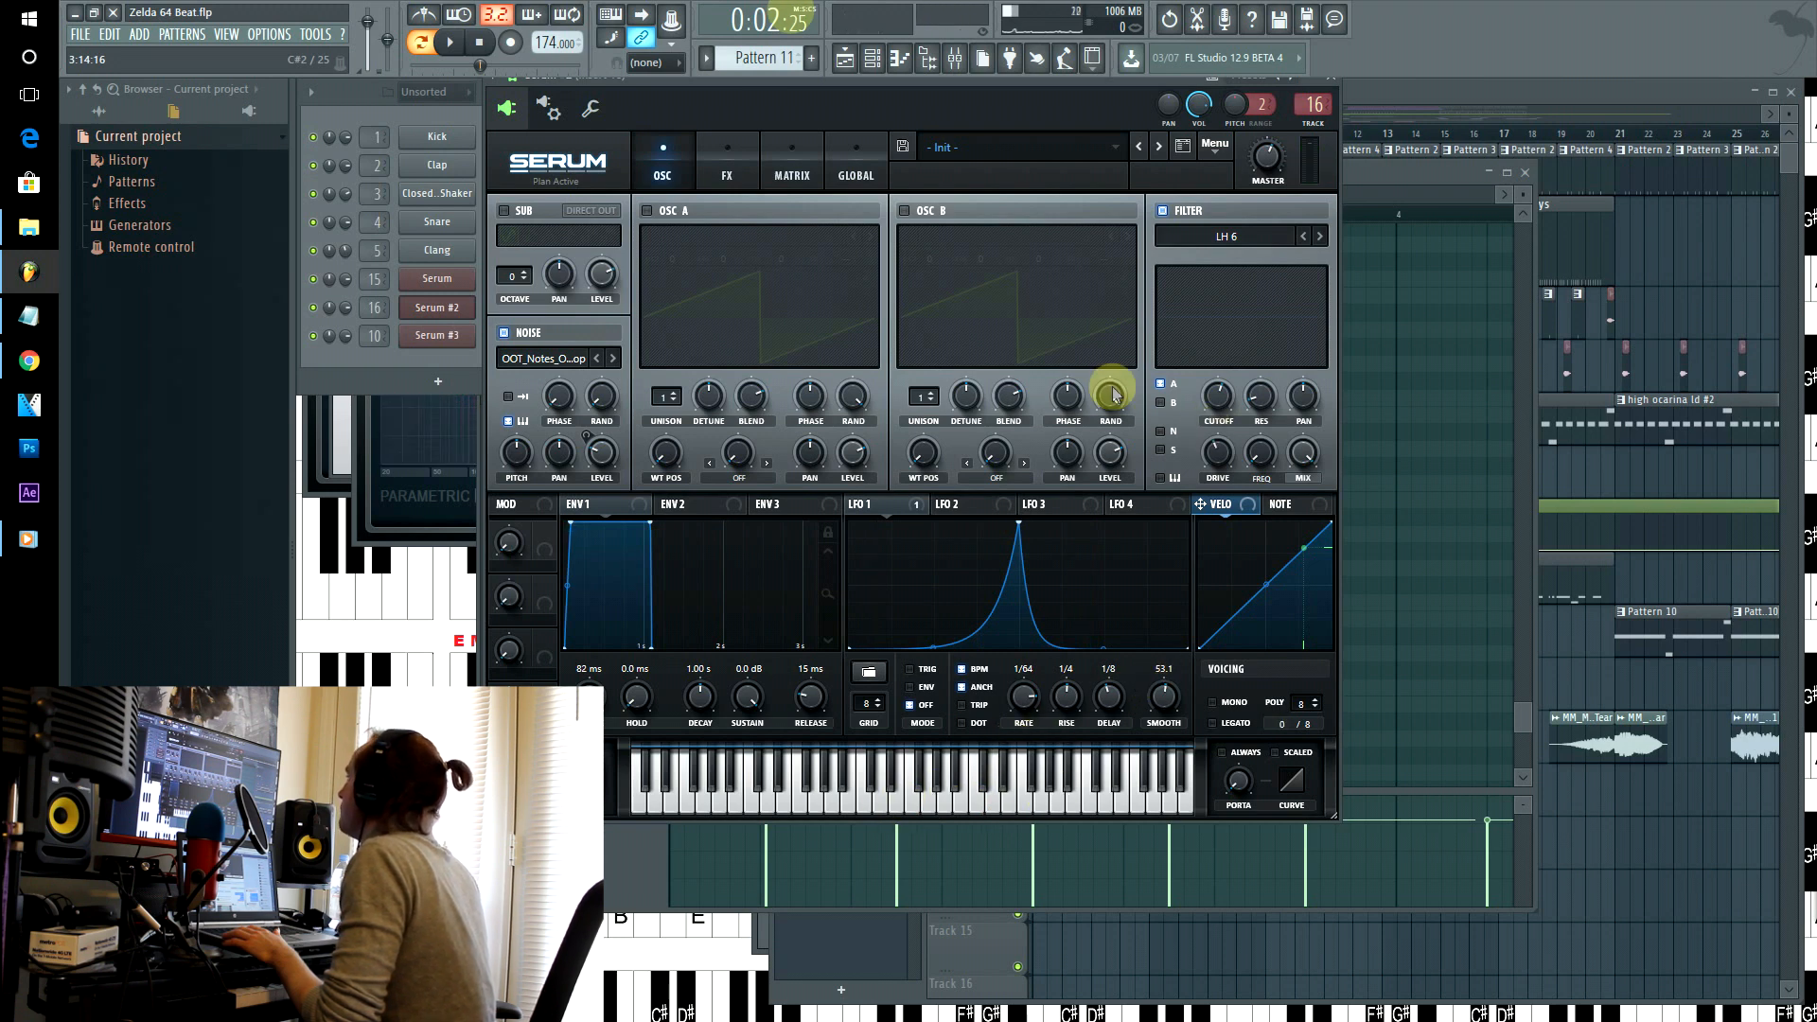
{"action": "left_click", "coordinate": [728, 175]}
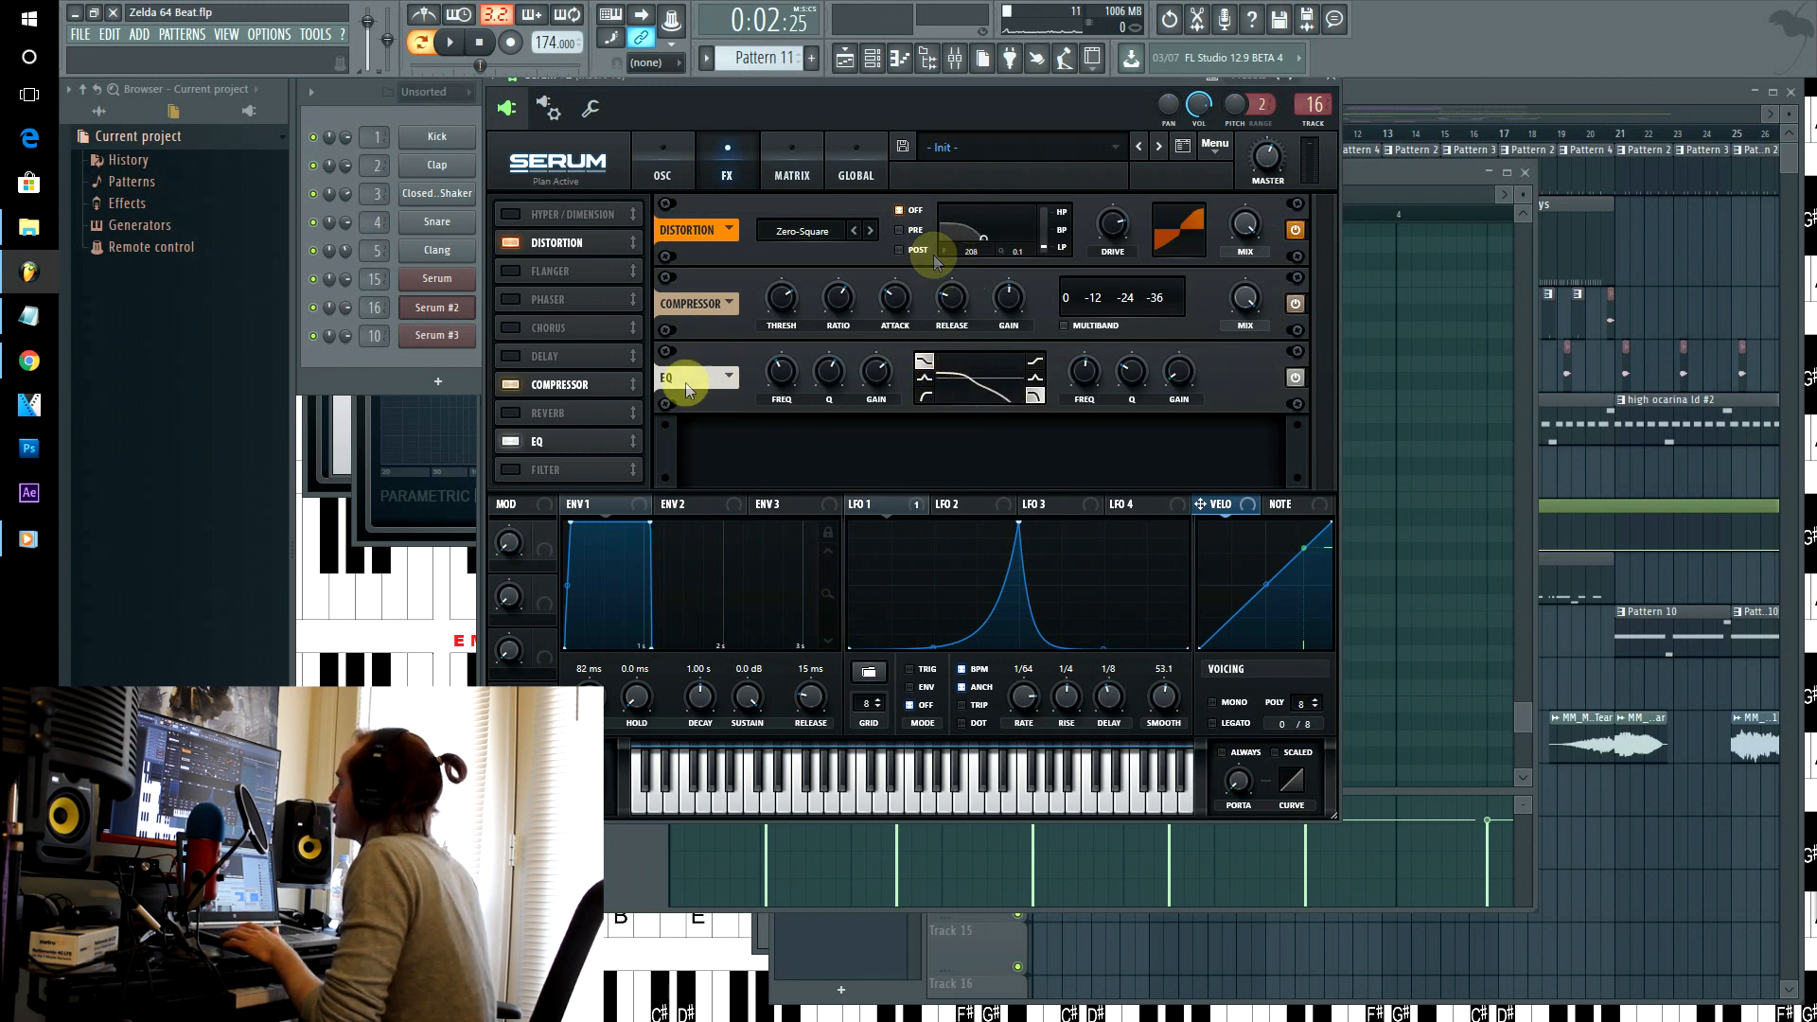
{"action": "left_click", "coordinate": [664, 176]}
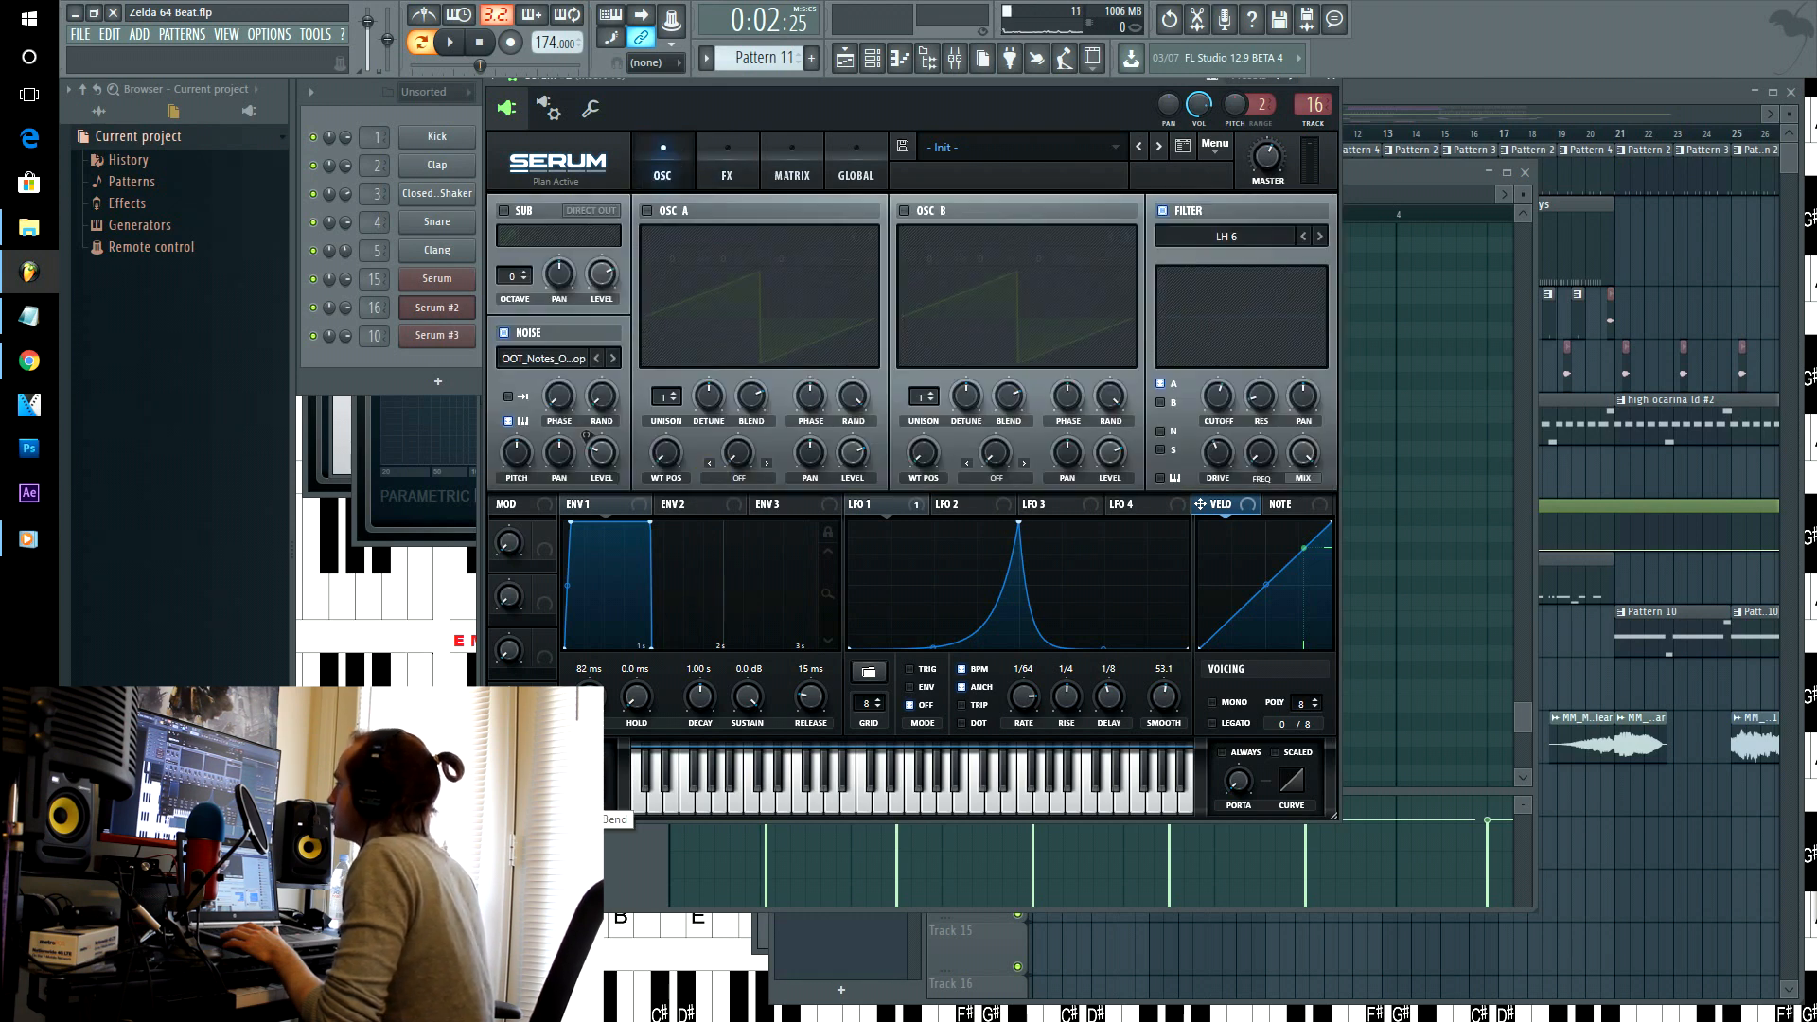
- Audition several low notes on the Serum #2 keyboard
{"action": "left_click", "coordinate": [1586, 616]}
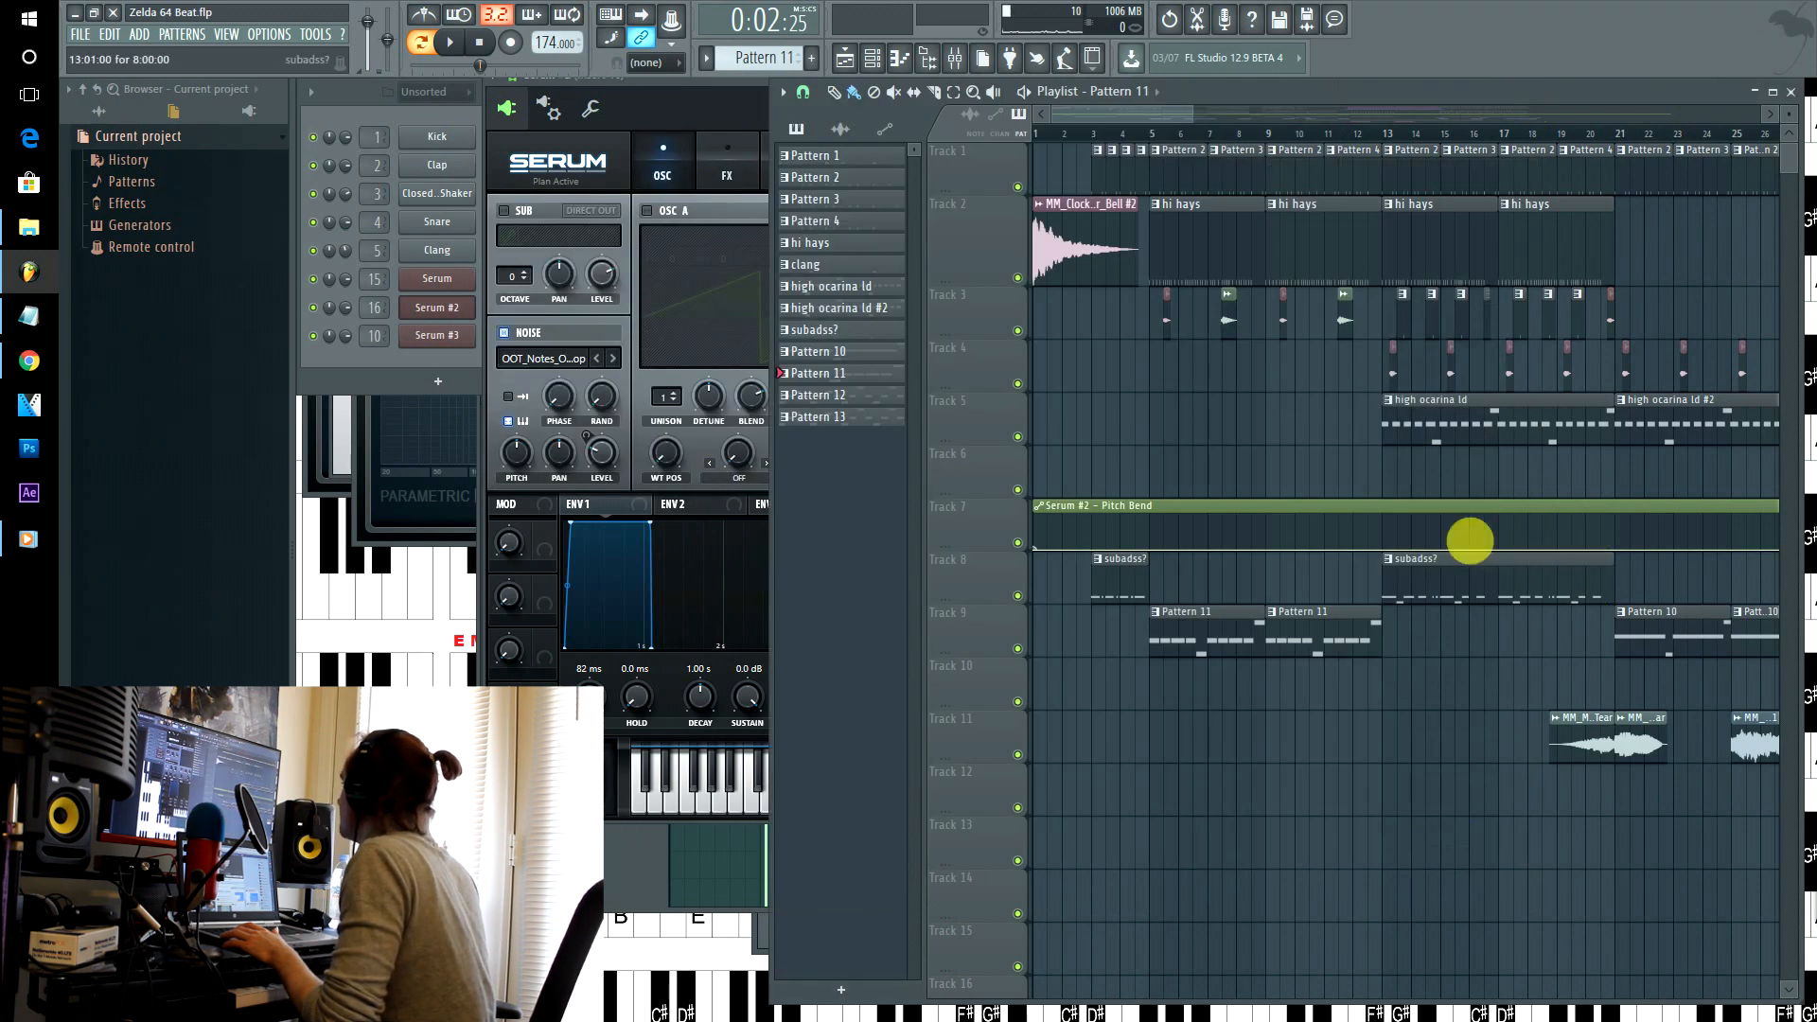
{"action": "left_click", "coordinate": [639, 802]}
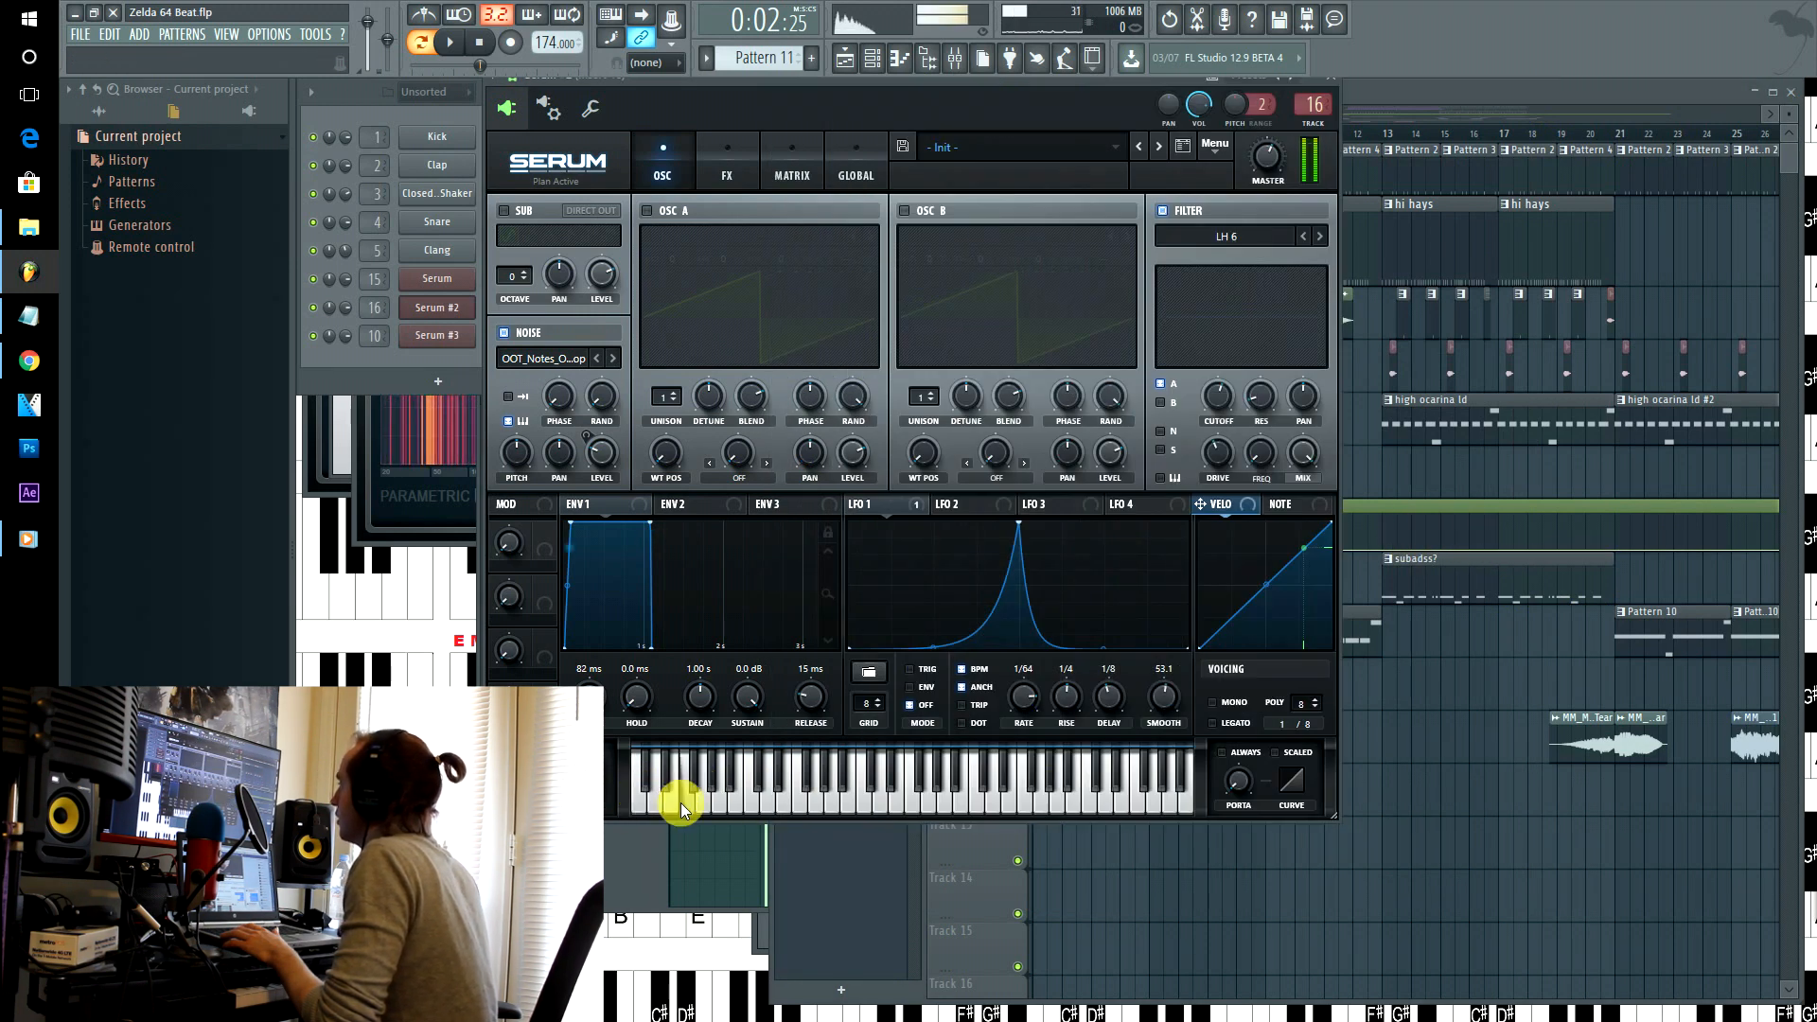
{"action": "left_click", "coordinate": [729, 798]}
{"action": "left_click", "coordinate": [645, 789]}
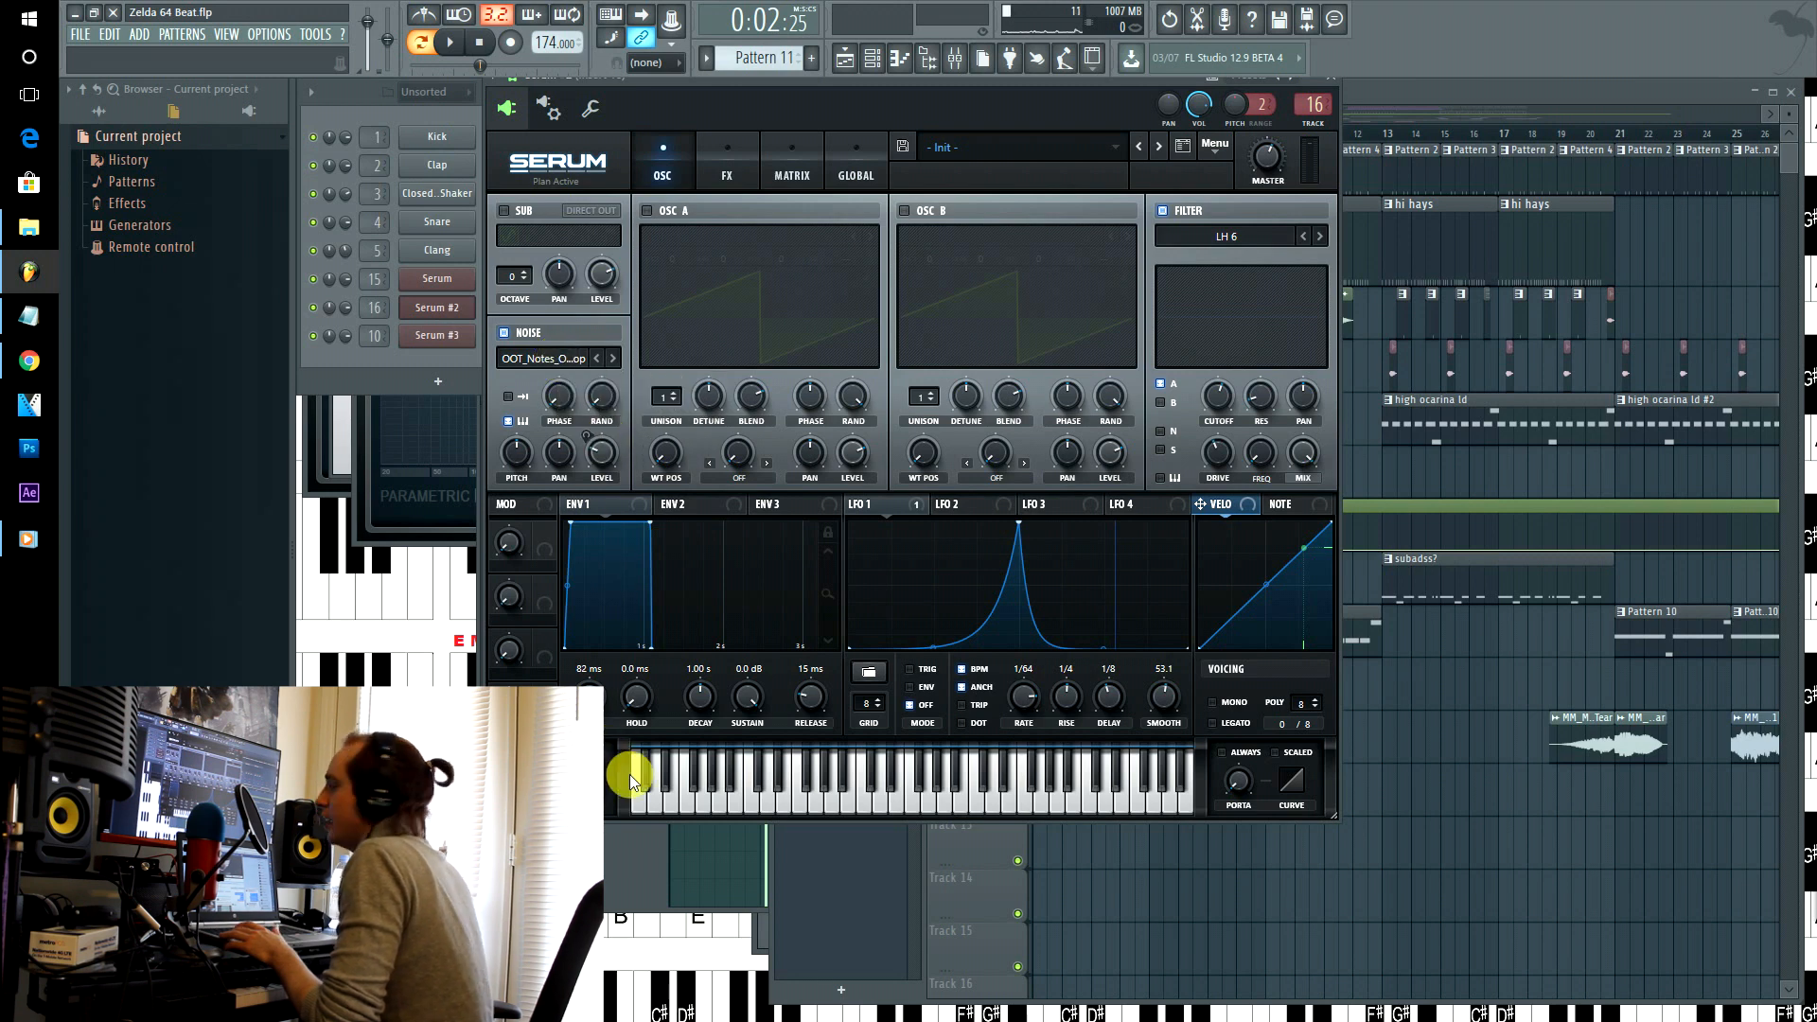
- Play the arrangement from bar 5 to hear Pattern 11 in context, and stop playback
{"action": "left_click", "coordinate": [1558, 89]}
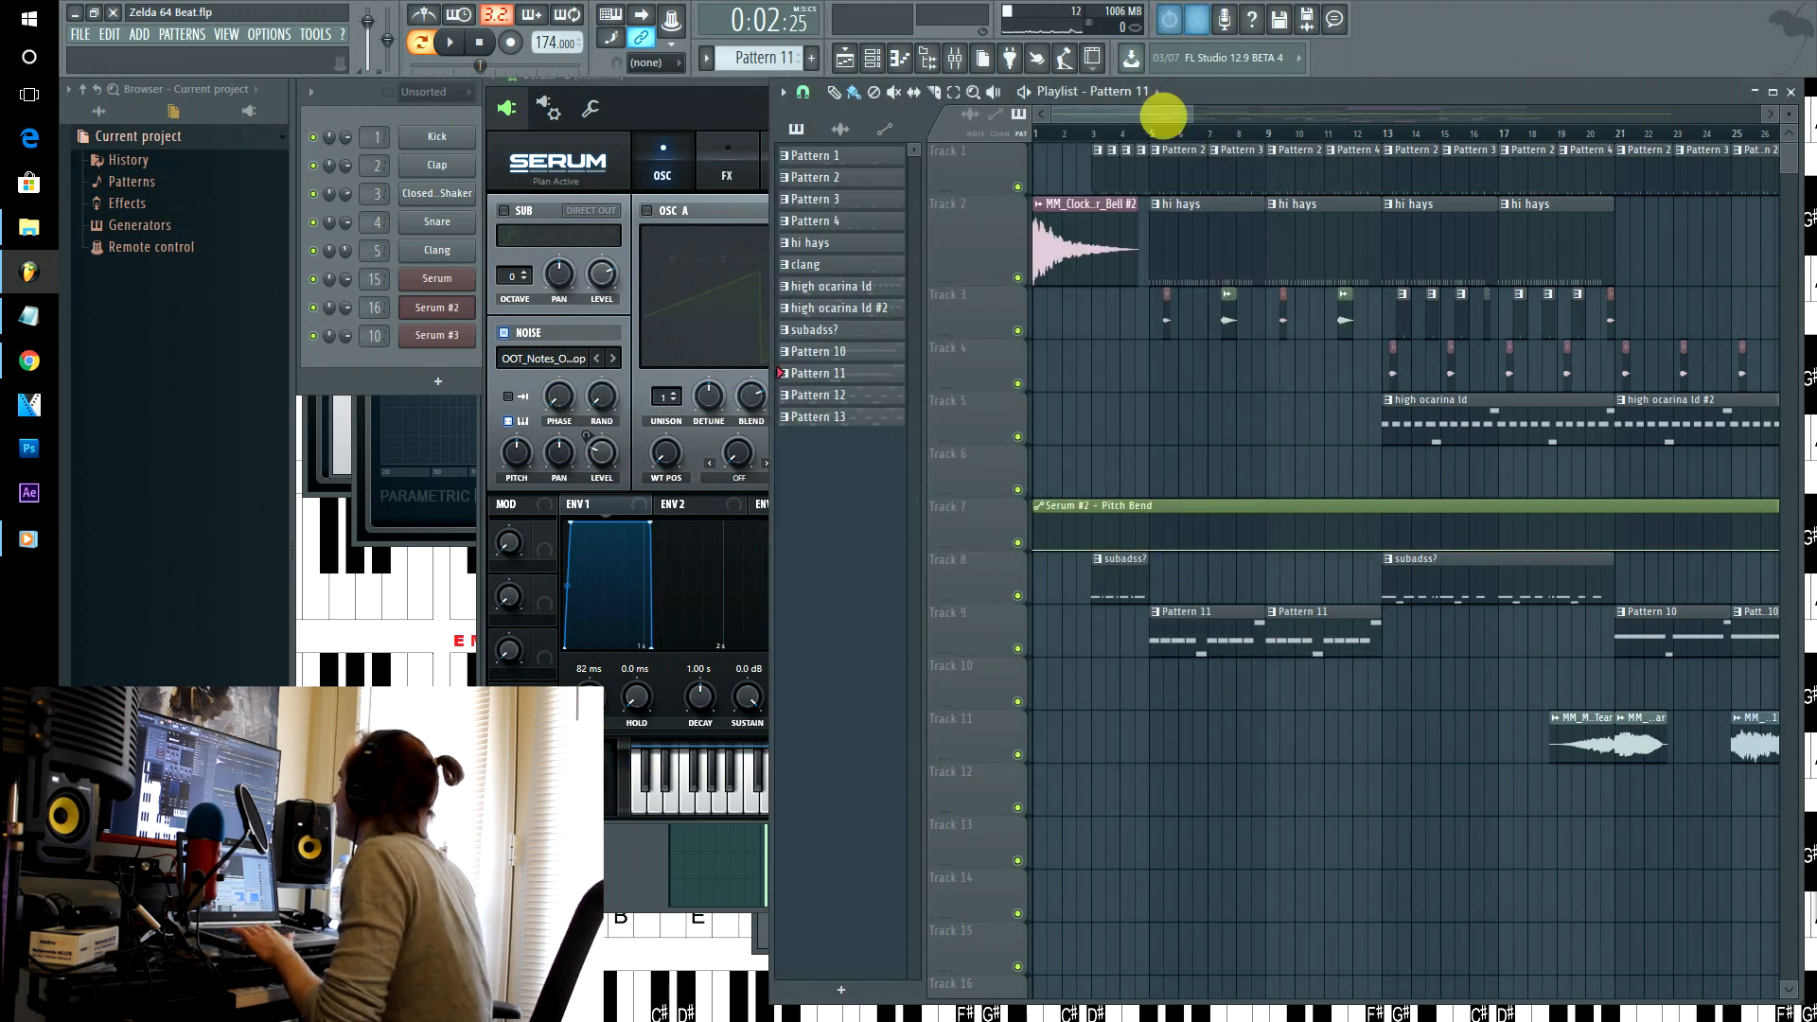
{"action": "left_click", "coordinate": [1156, 140]}
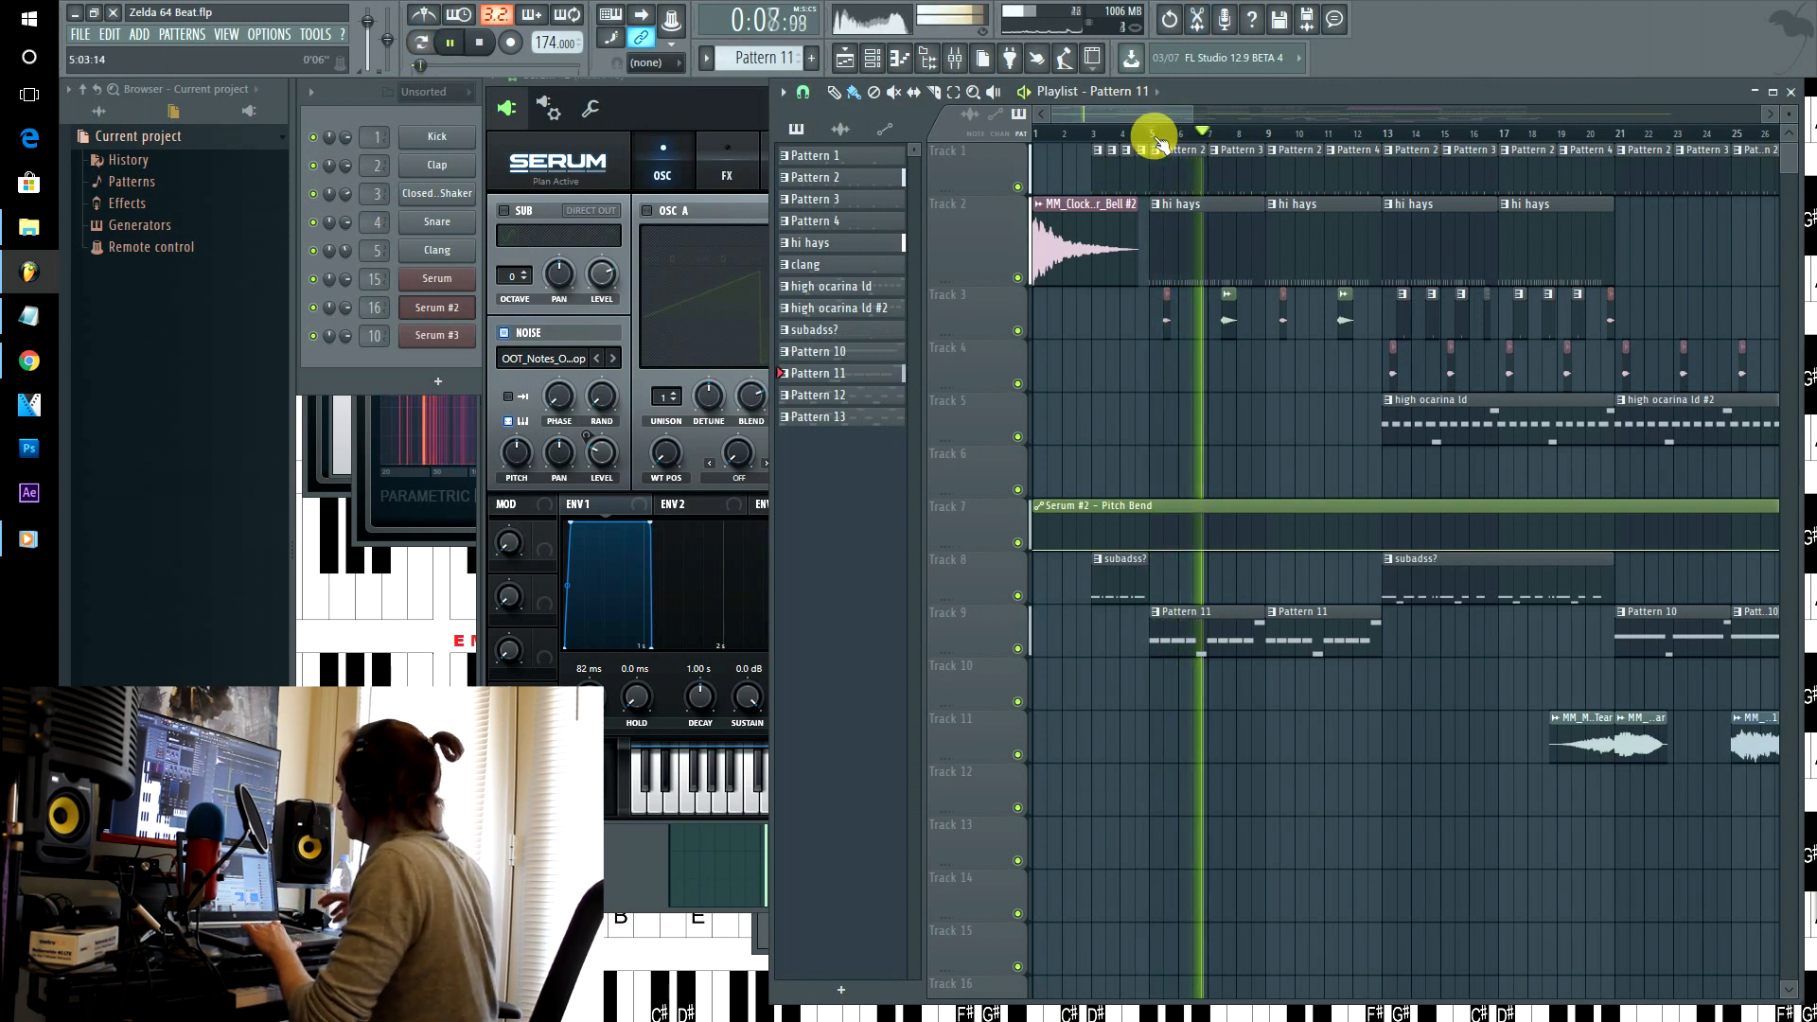
{"action": "key", "text": "space"}
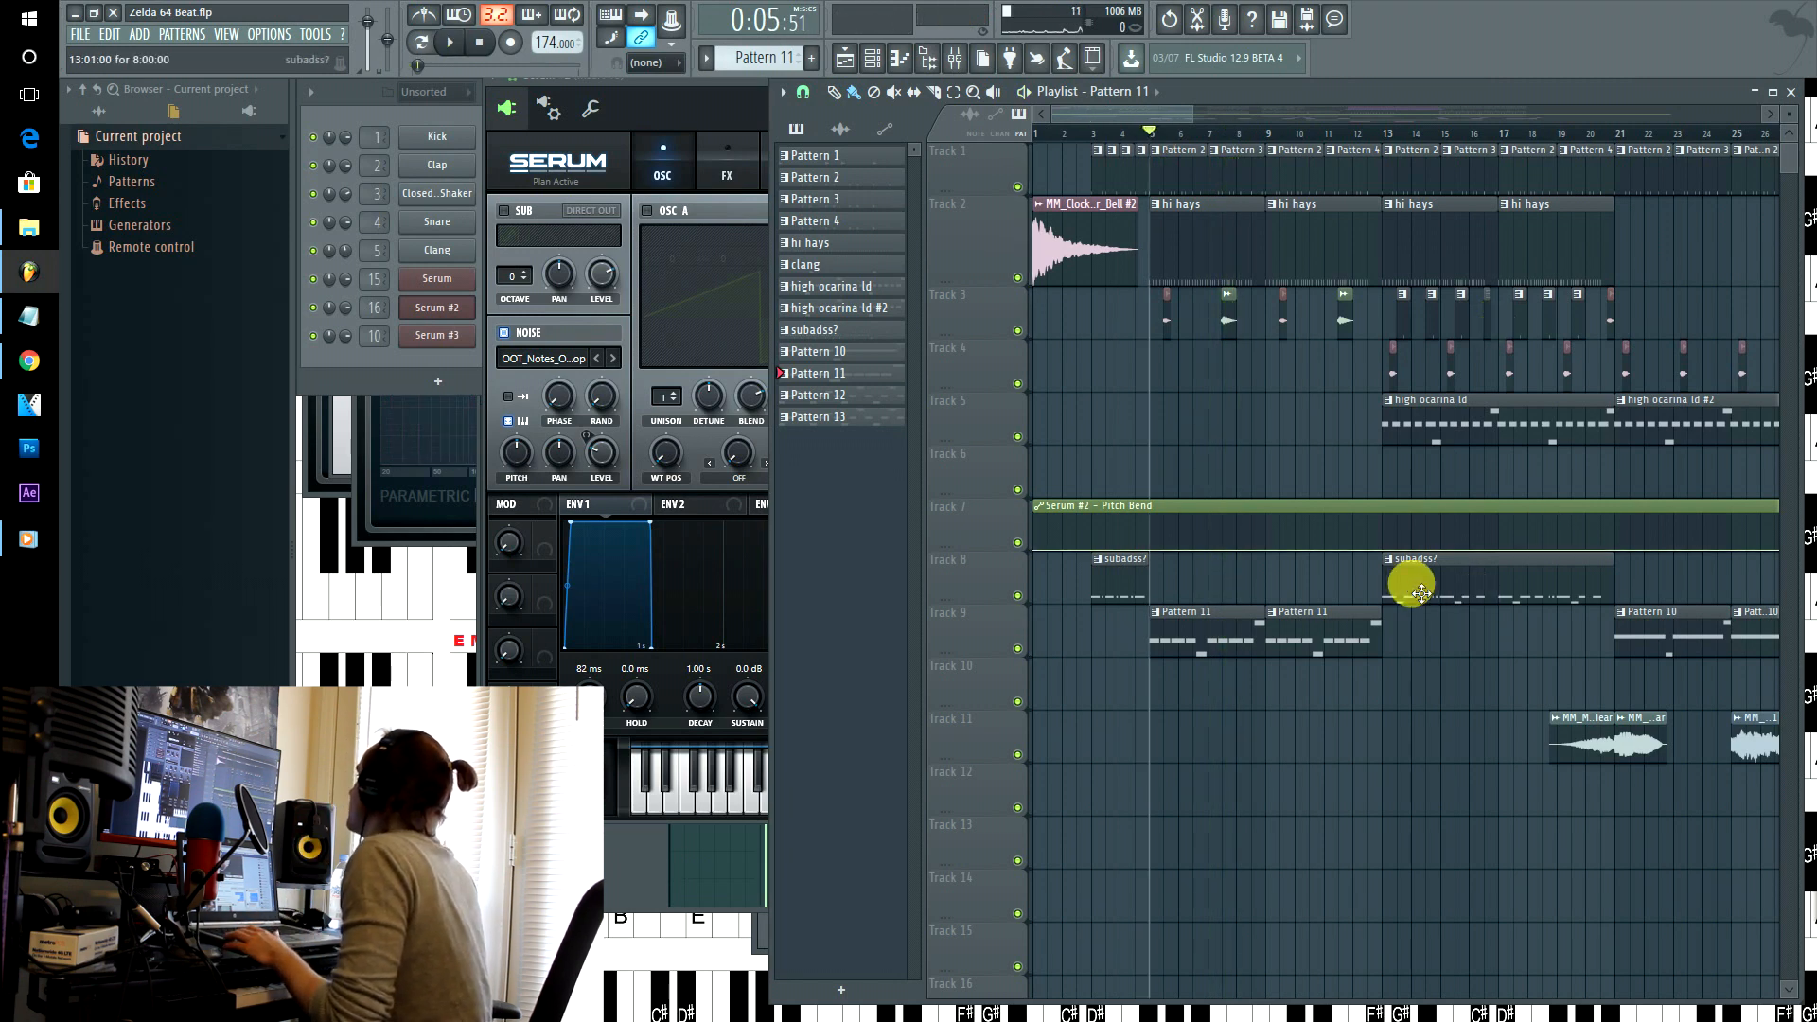
- Open the high ocarina ld pattern from Track 5 in the piano roll, play it, and show its notes around C6
{"action": "left_click", "coordinate": [1448, 430]}
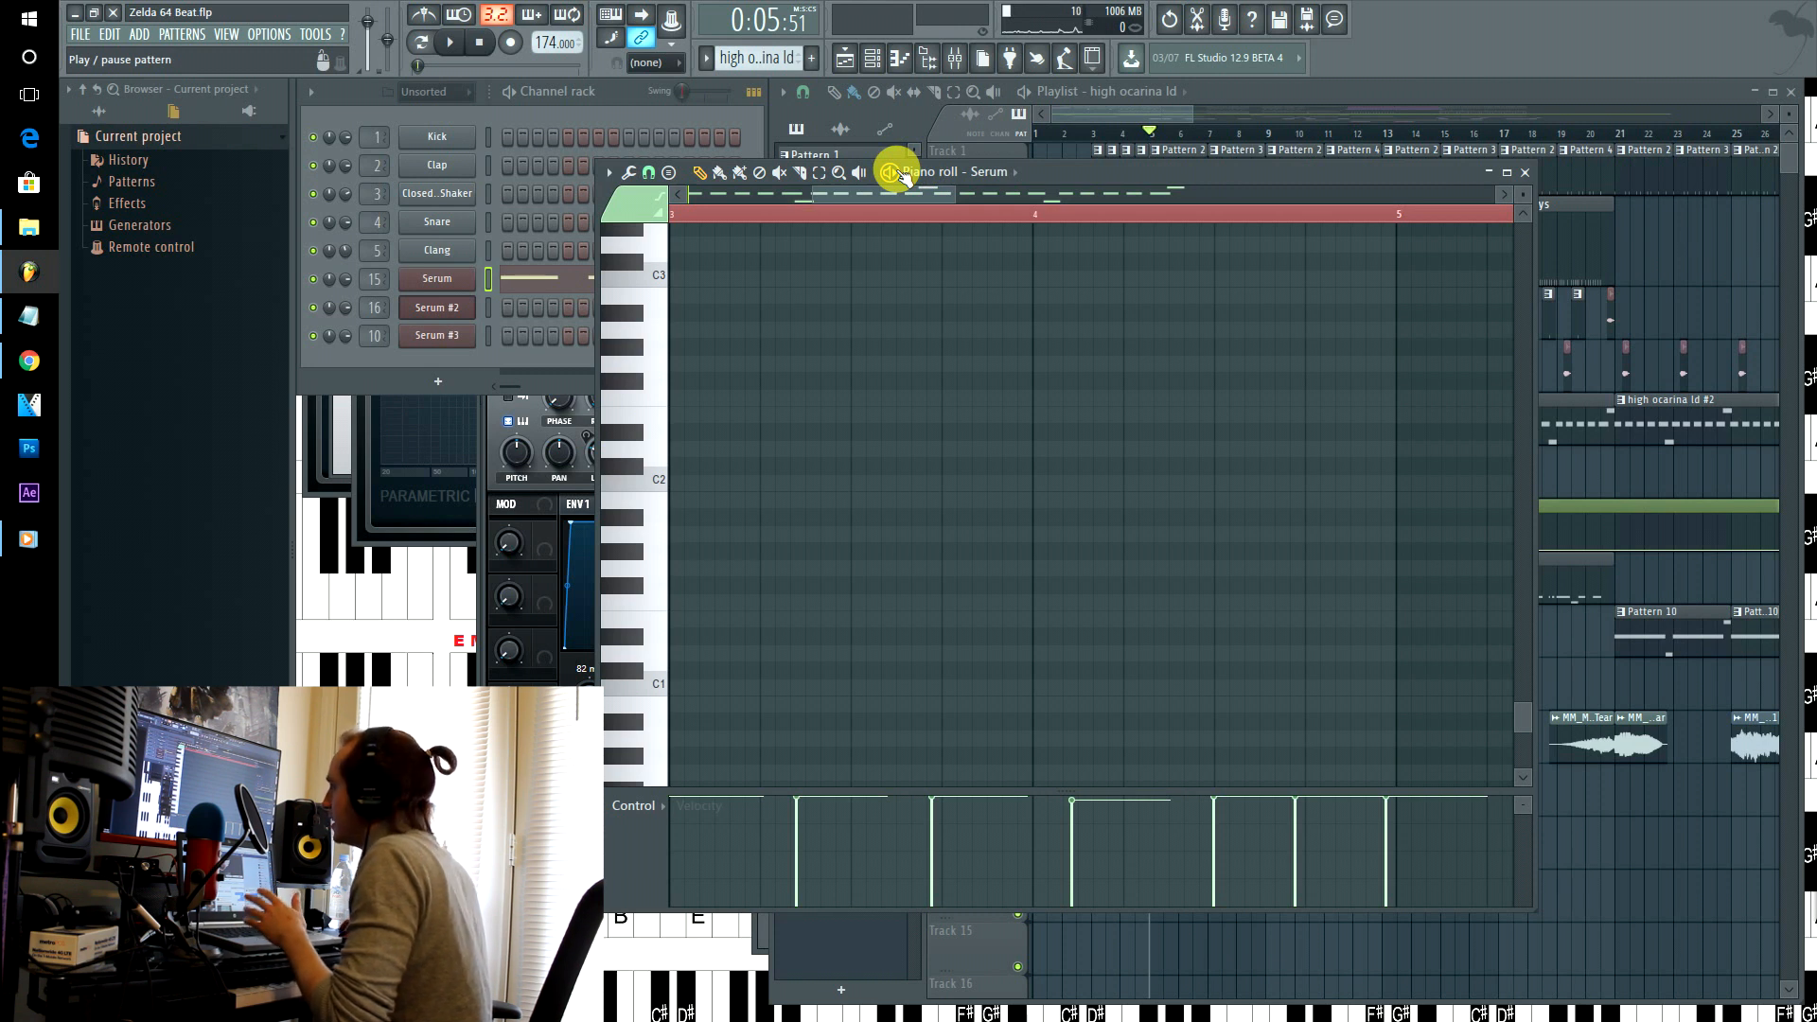
{"action": "key", "text": "space"}
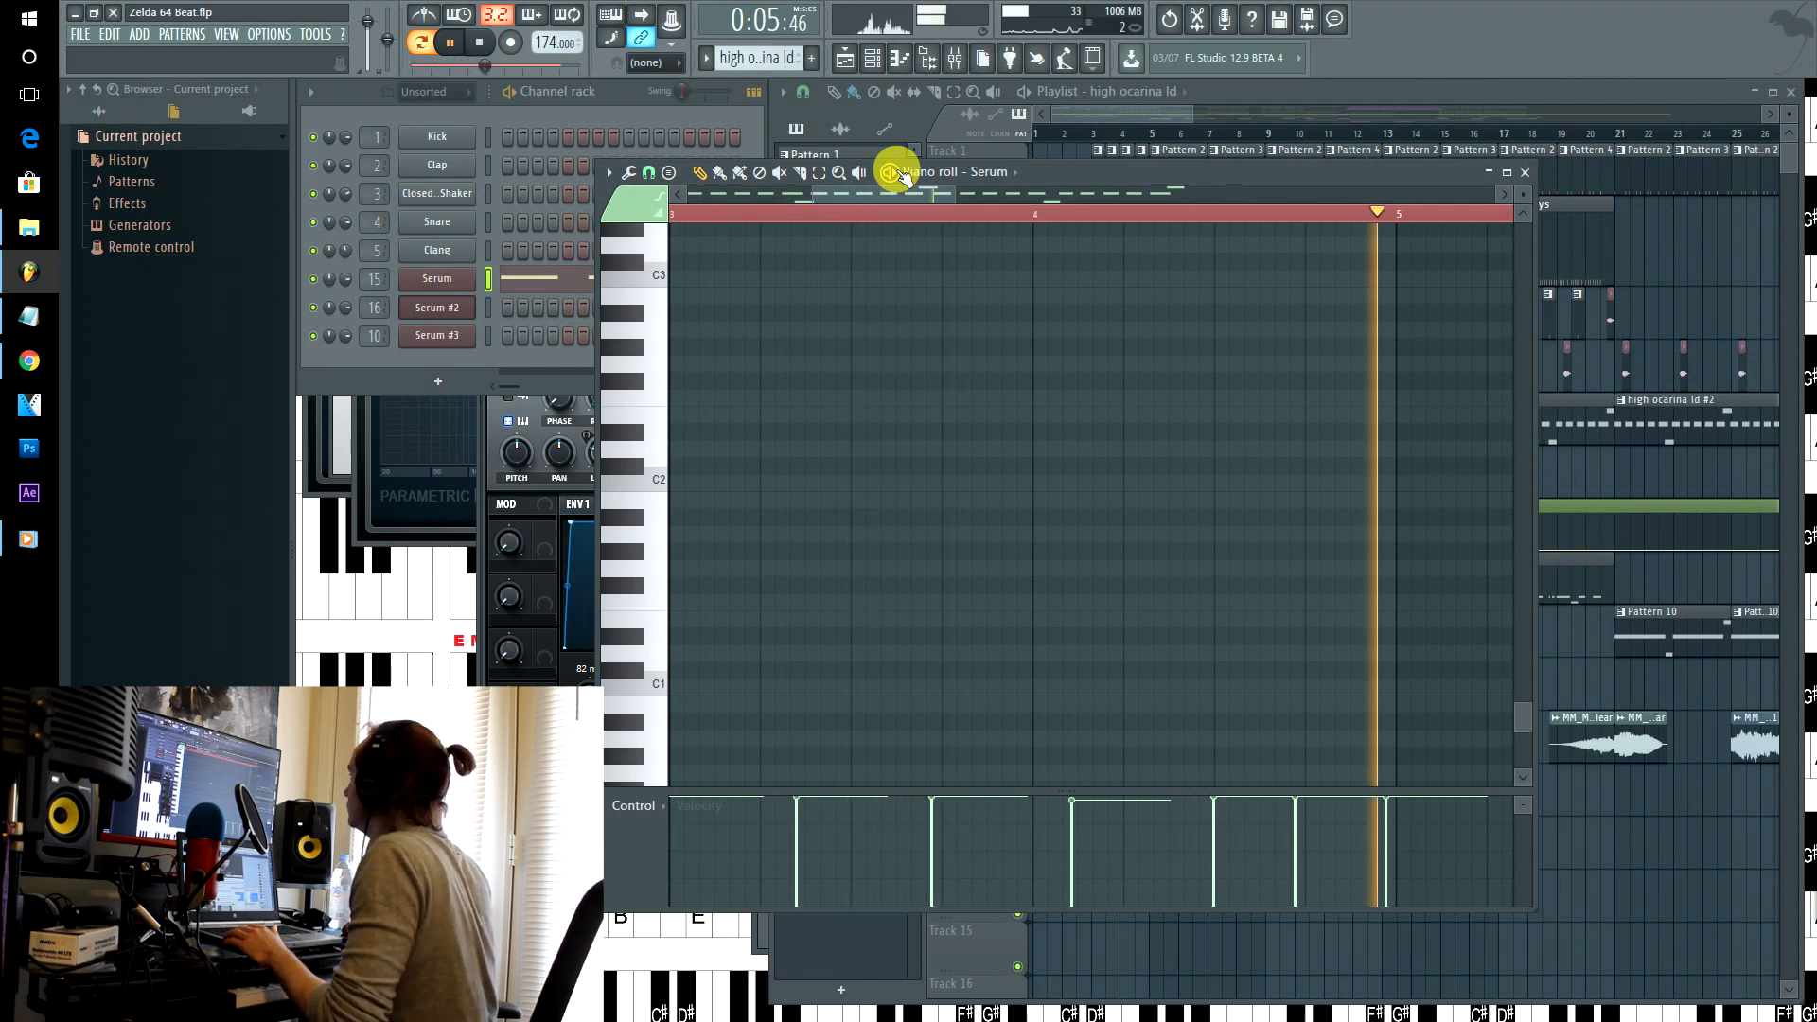
{"action": "scroll", "coordinate": [989, 471], "scroll_direction": "up", "scroll_amount": 6}
{"action": "scroll", "coordinate": [989, 471], "scroll_direction": "up", "scroll_amount": 2}
{"action": "key", "text": "space"}
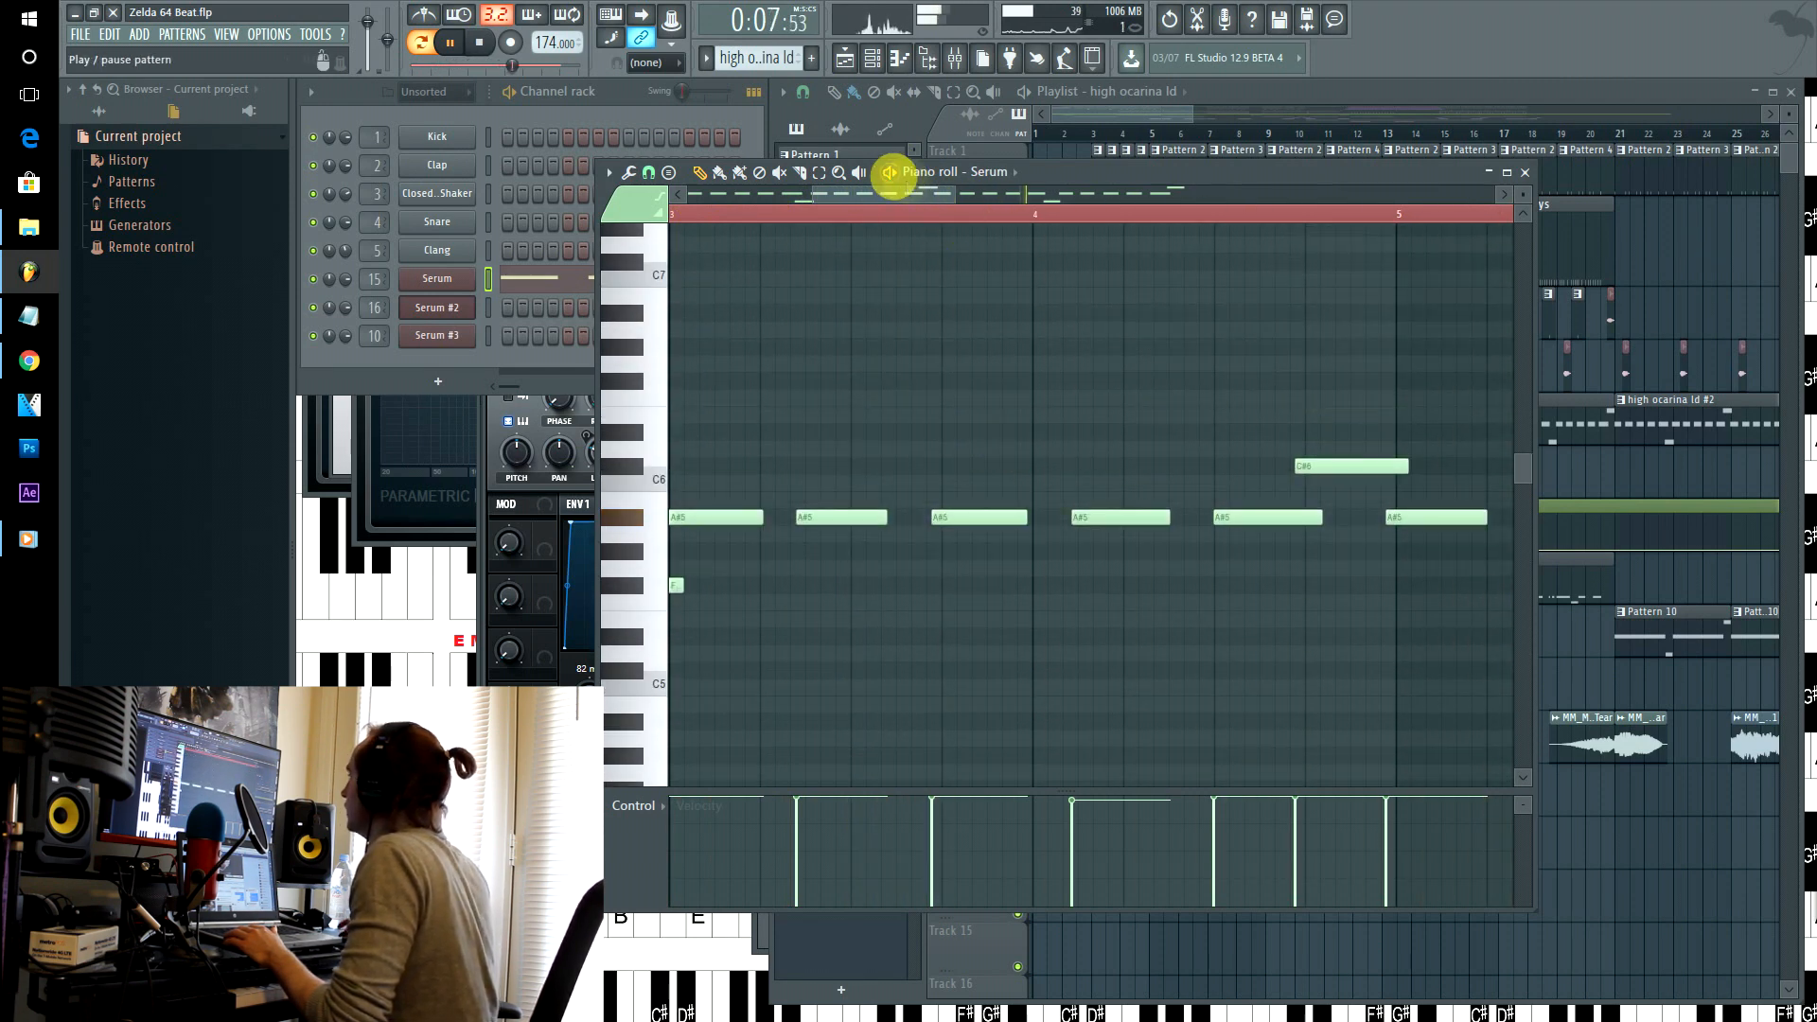
- Open the Serum instrument on channel 15, review its full effects chain, and audition a note on its keyboard
{"action": "left_click", "coordinate": [438, 280]}
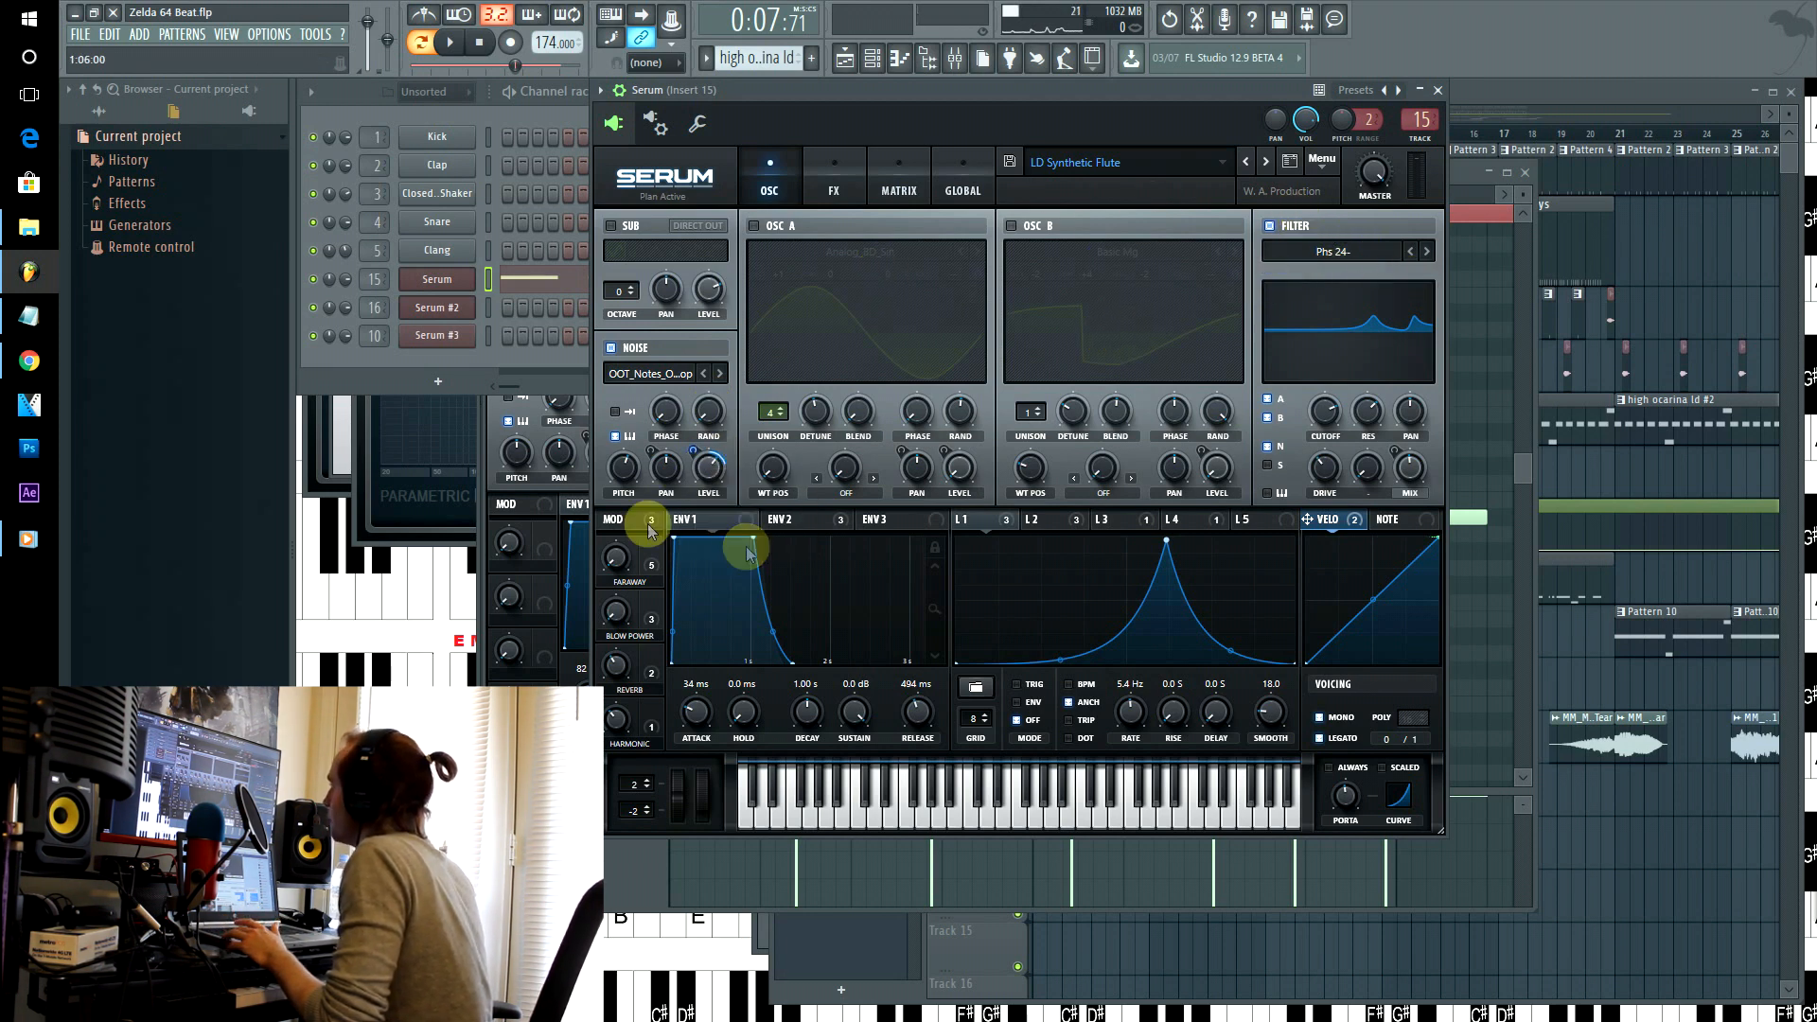
{"action": "left_click", "coordinate": [825, 170]}
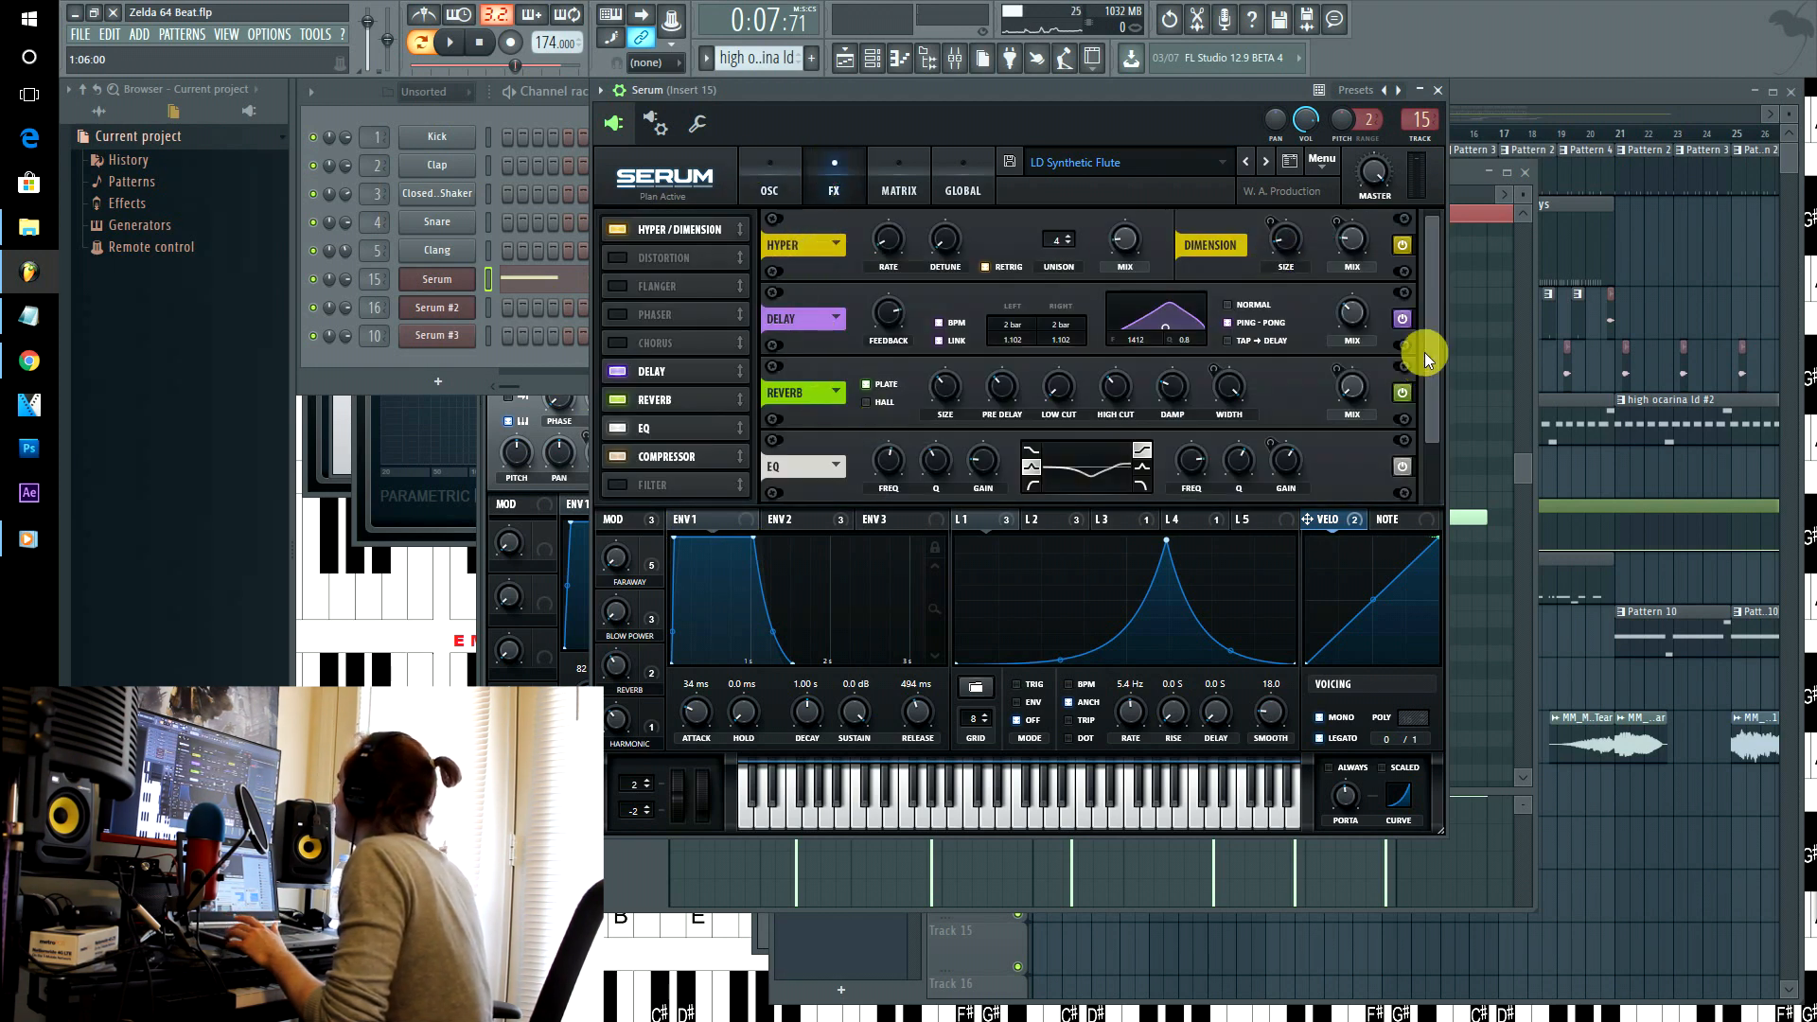
{"action": "scroll", "coordinate": [1426, 364], "scroll_direction": "down", "scroll_amount": 1}
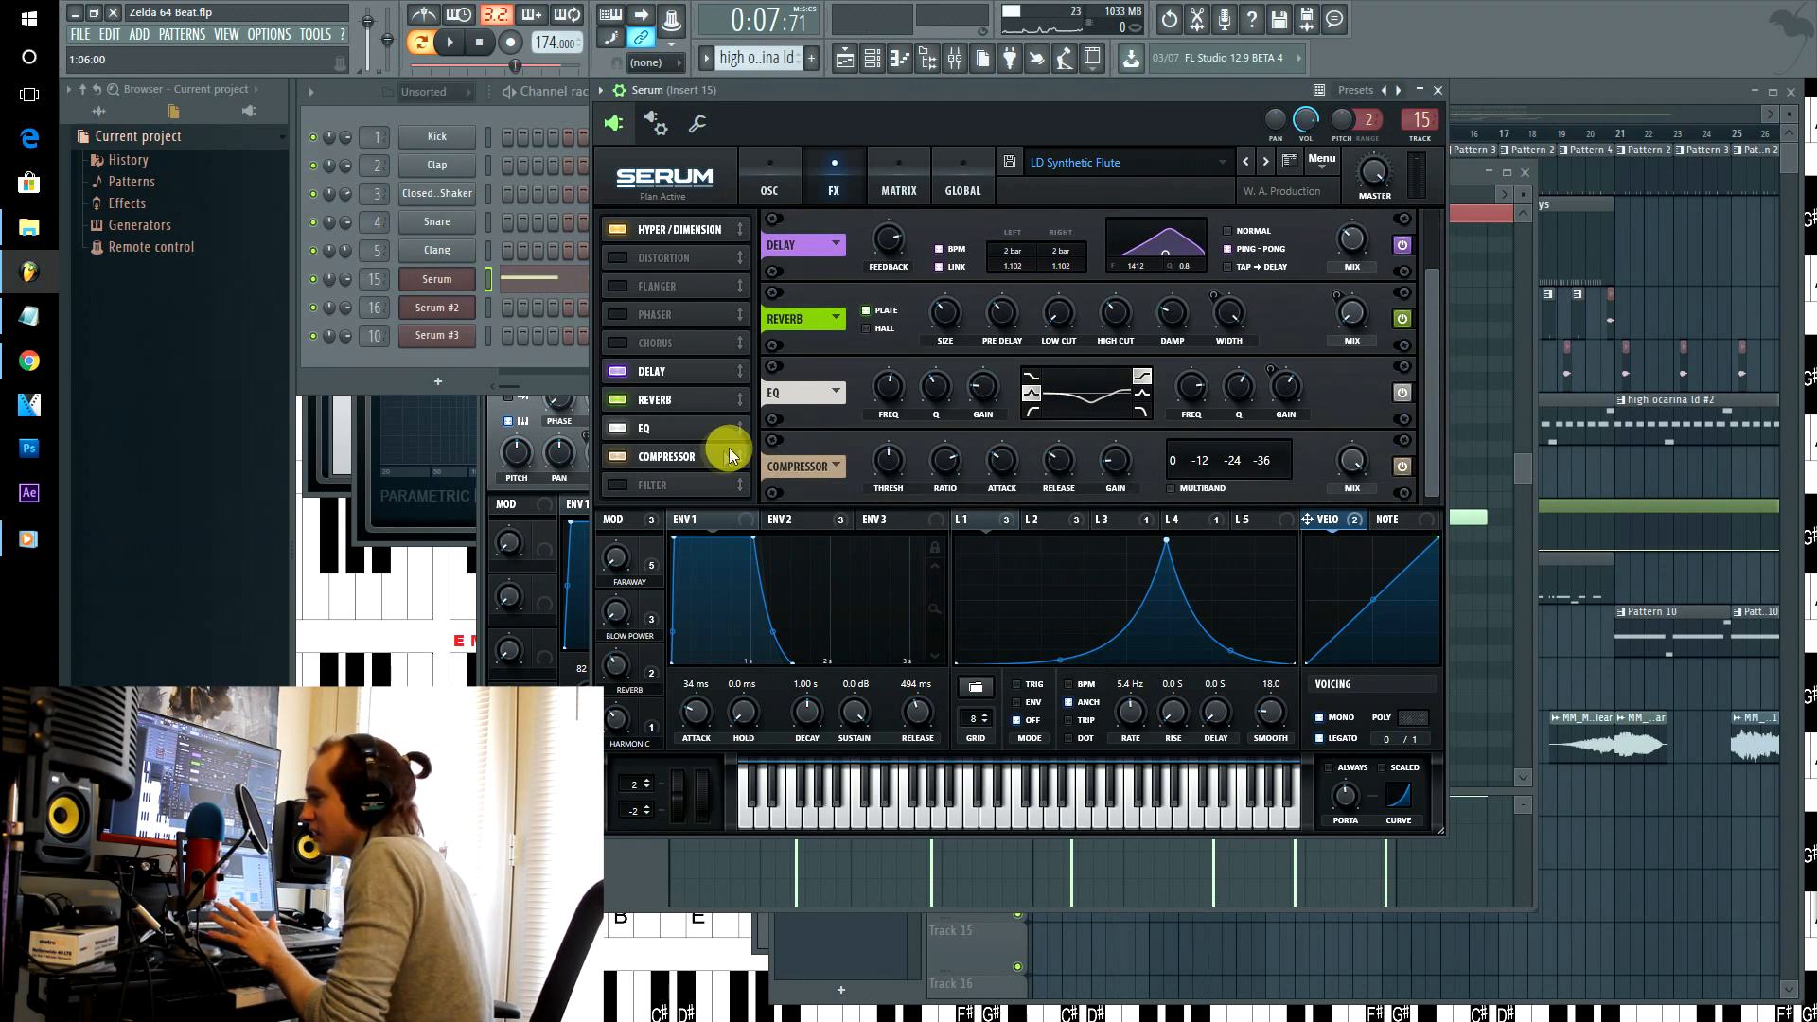
{"action": "left_click", "coordinate": [969, 806]}
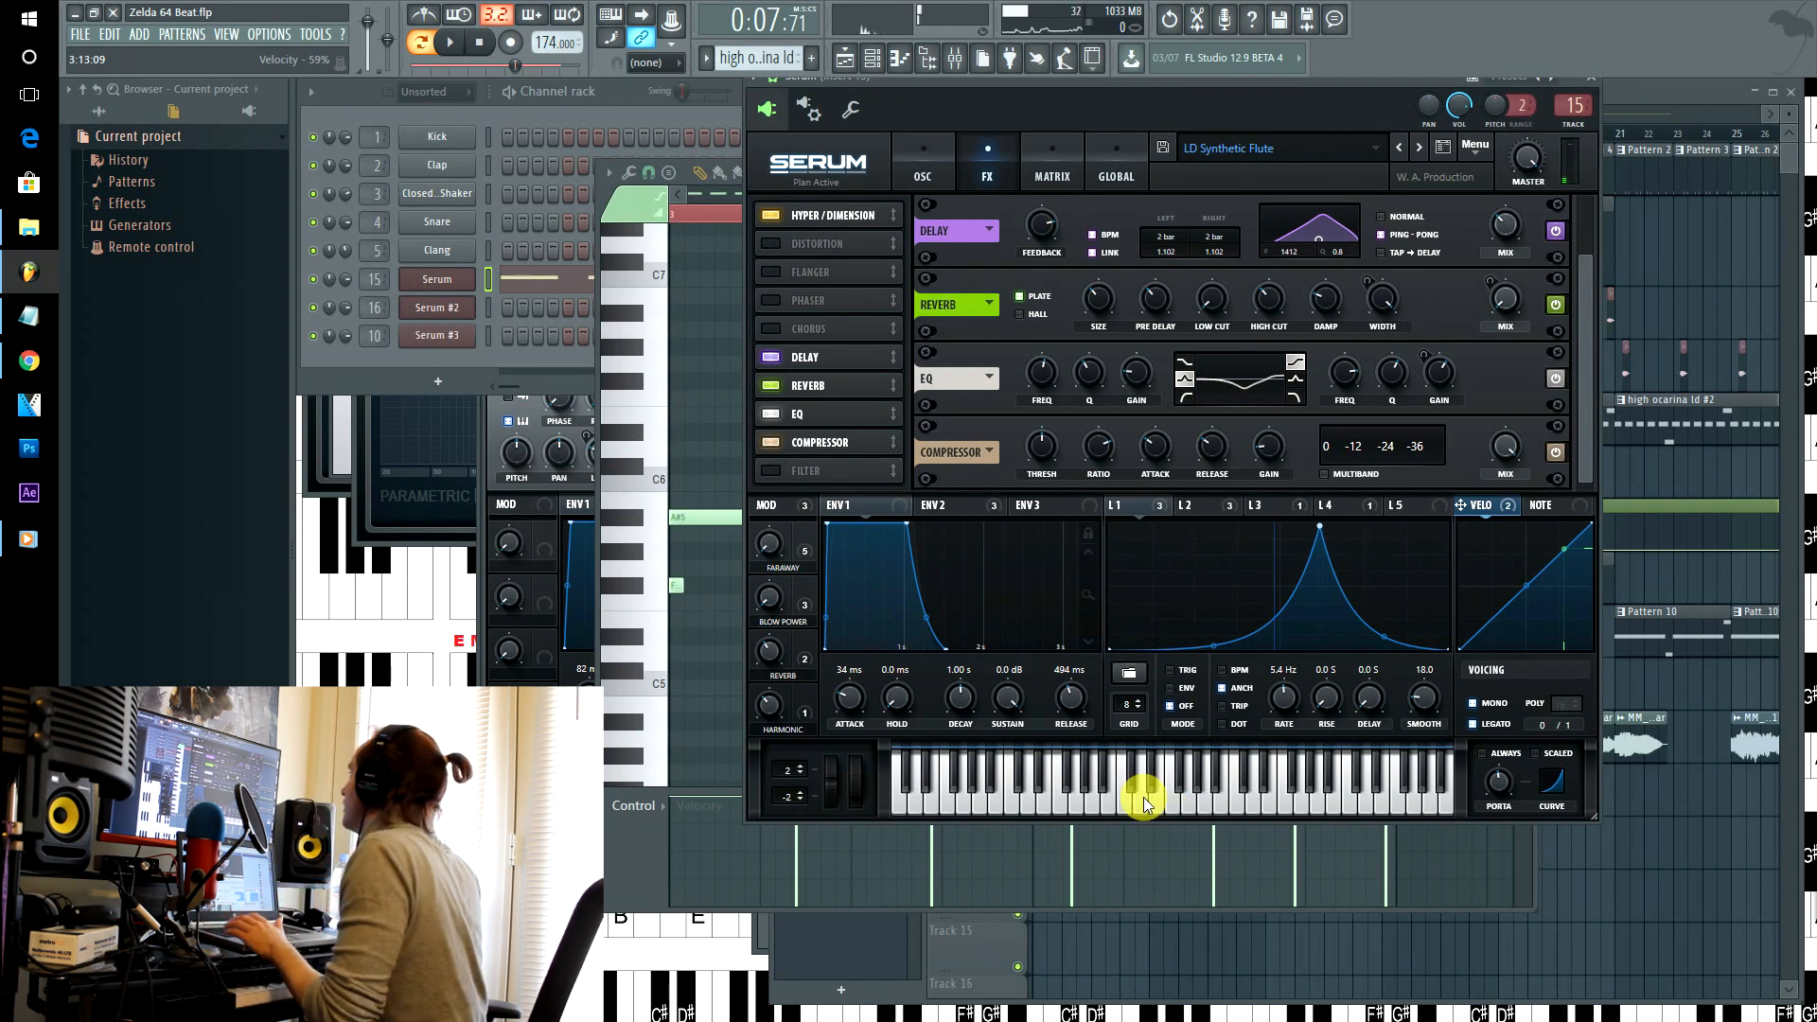
- Show the Insert 15 mixer effects for the high ocarina ld pattern and open Varian Tin Shimmer and Fruity parametric EQ 2
{"action": "left_click", "coordinate": [1669, 104]}
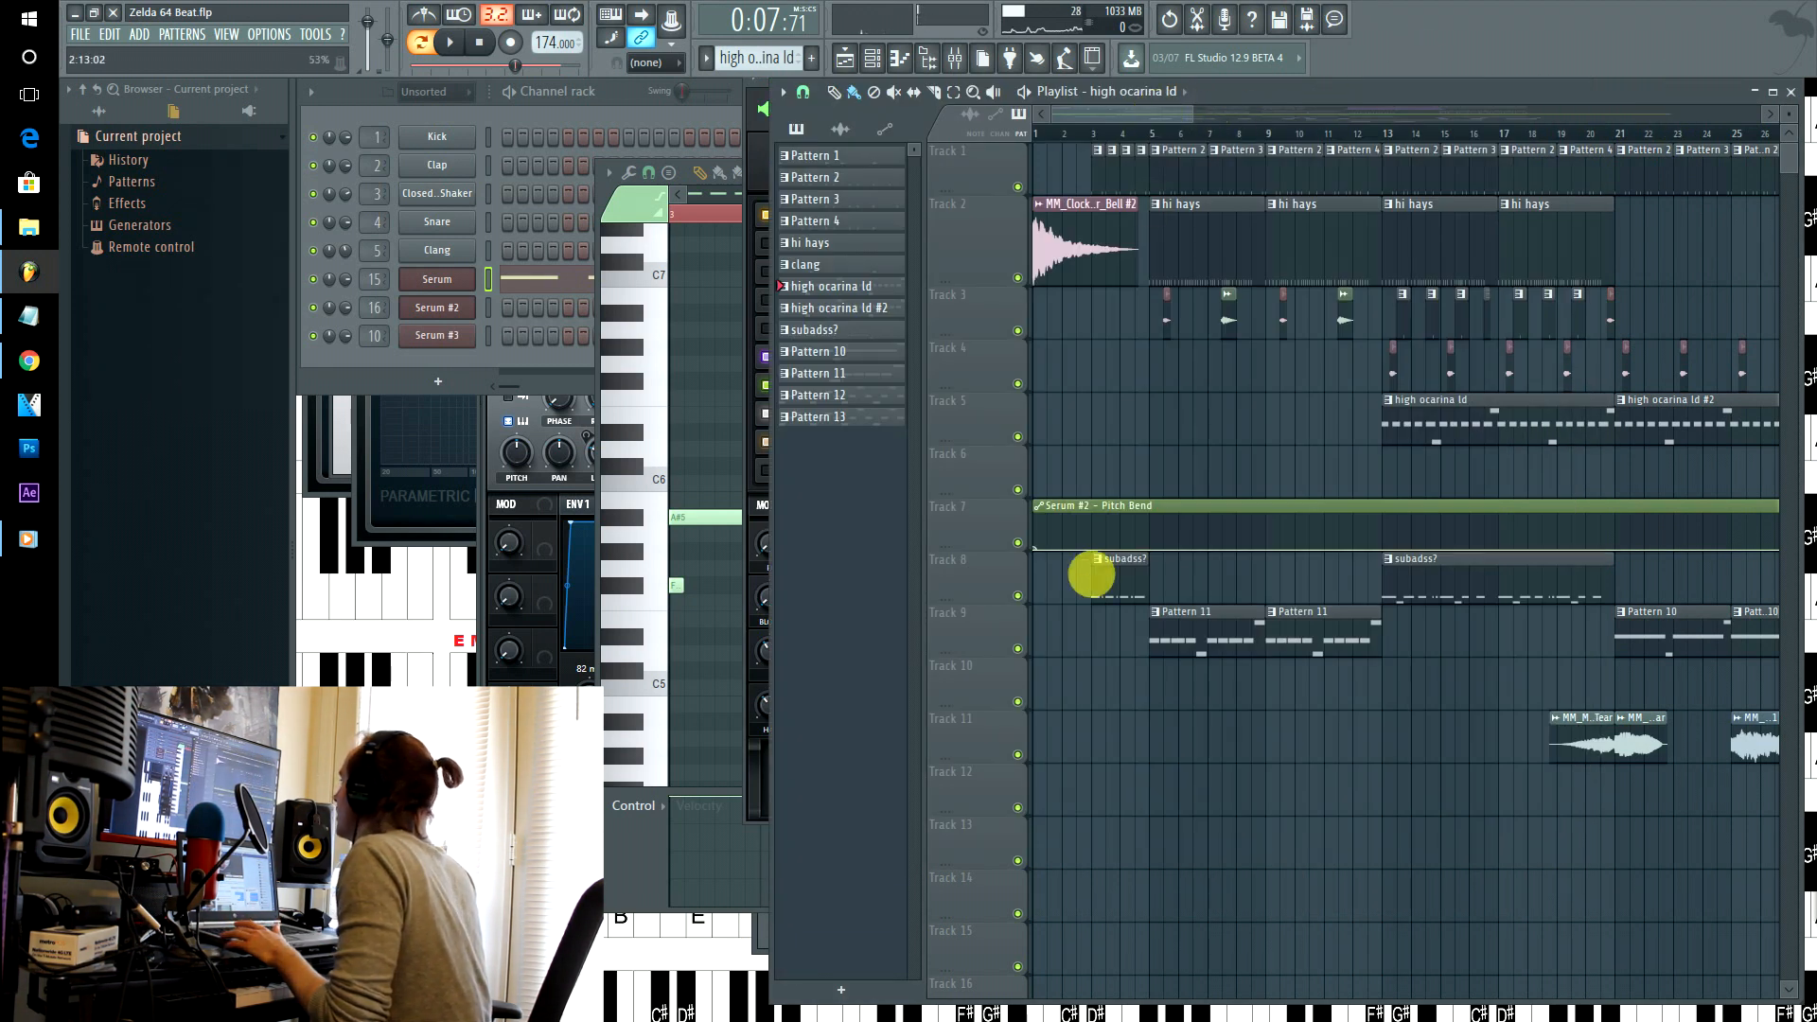
{"action": "double_click", "coordinate": [1509, 407]}
{"action": "left_click", "coordinate": [374, 279]}
{"action": "left_click", "coordinate": [374, 279]}
{"action": "left_click", "coordinate": [1651, 481]}
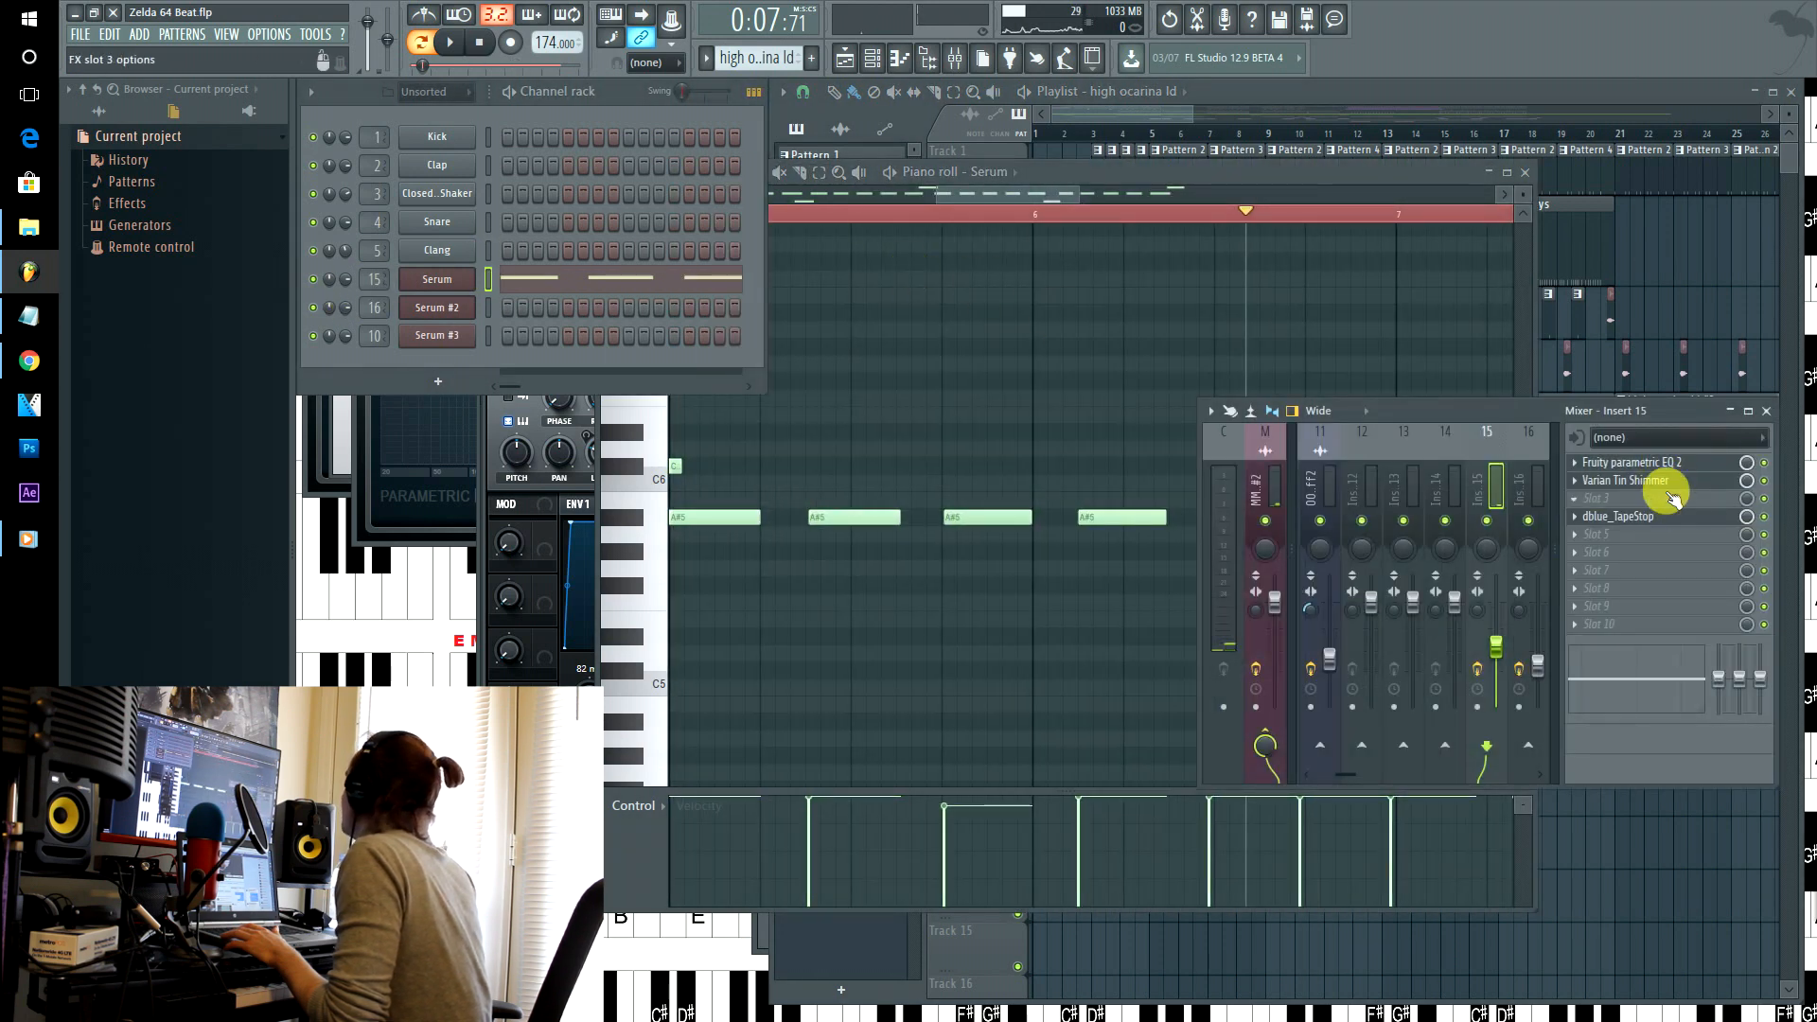
{"action": "left_click", "coordinate": [1646, 461]}
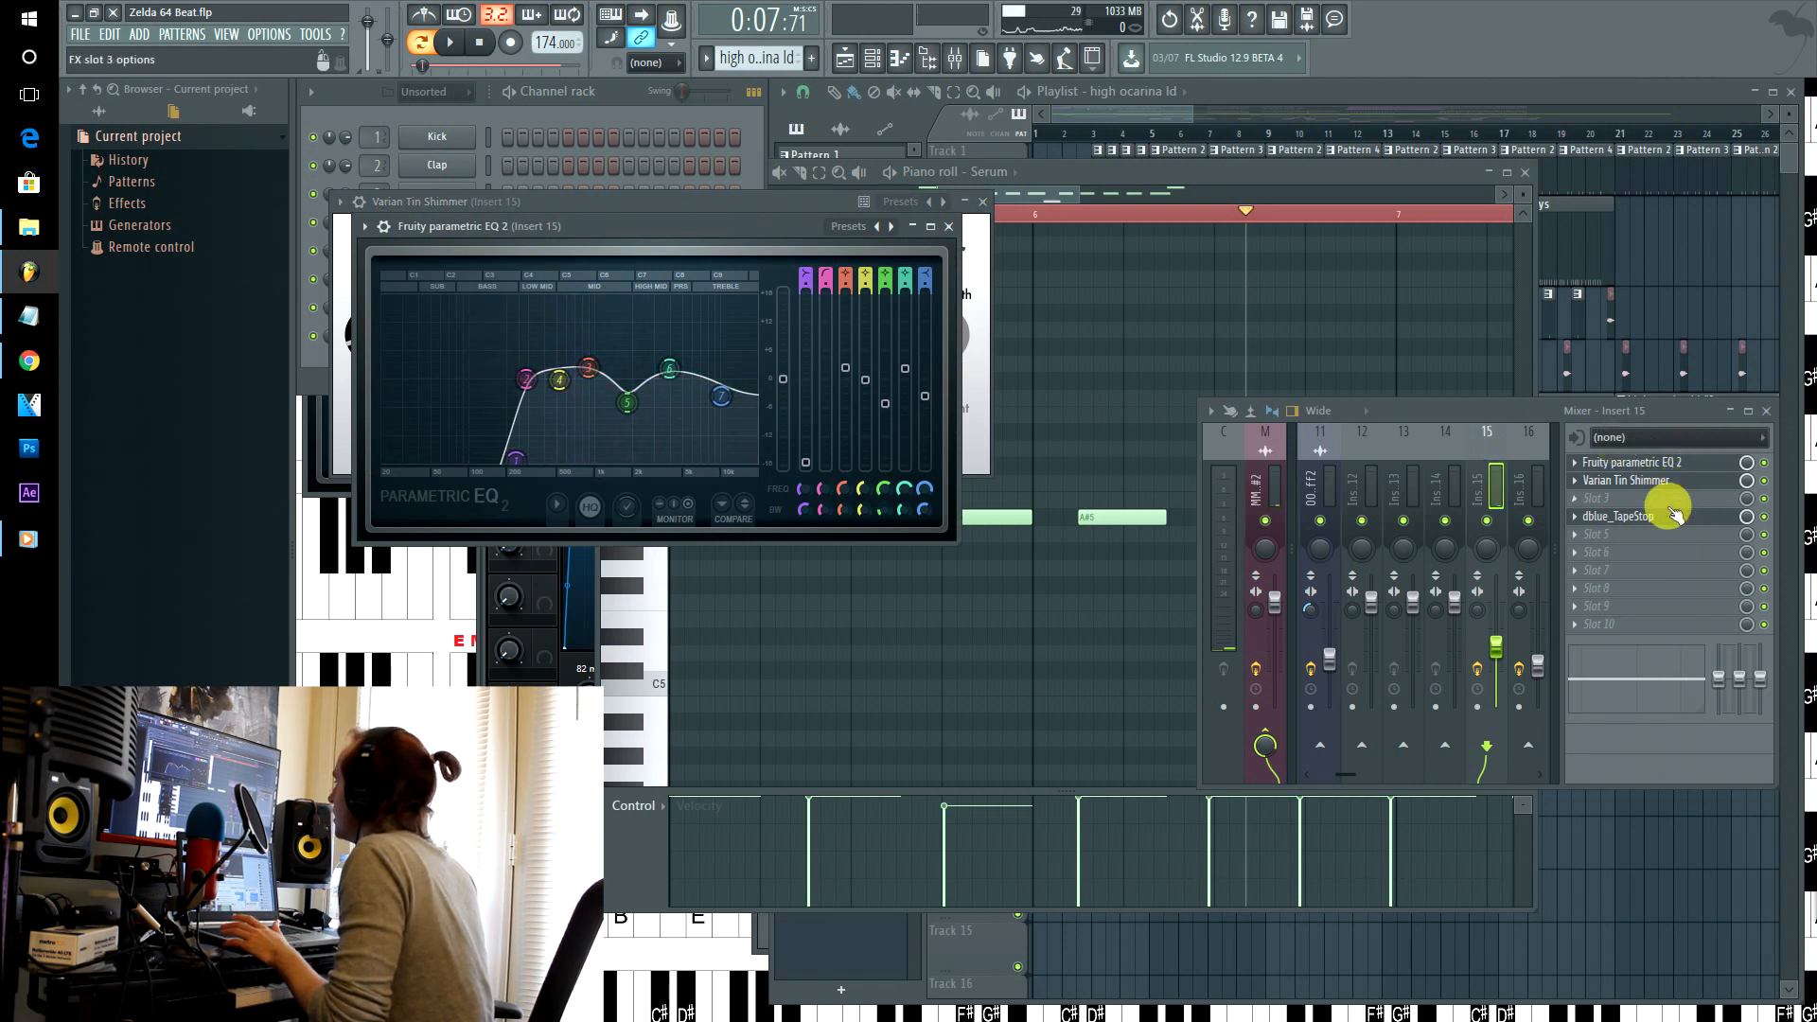
- Open Pattern 12 from Track 12 near bar 55 in the piano roll, play its notes, and stop playback
{"action": "left_click_drag", "start_coordinate": [1147, 110], "coordinate": [1251, 123]}
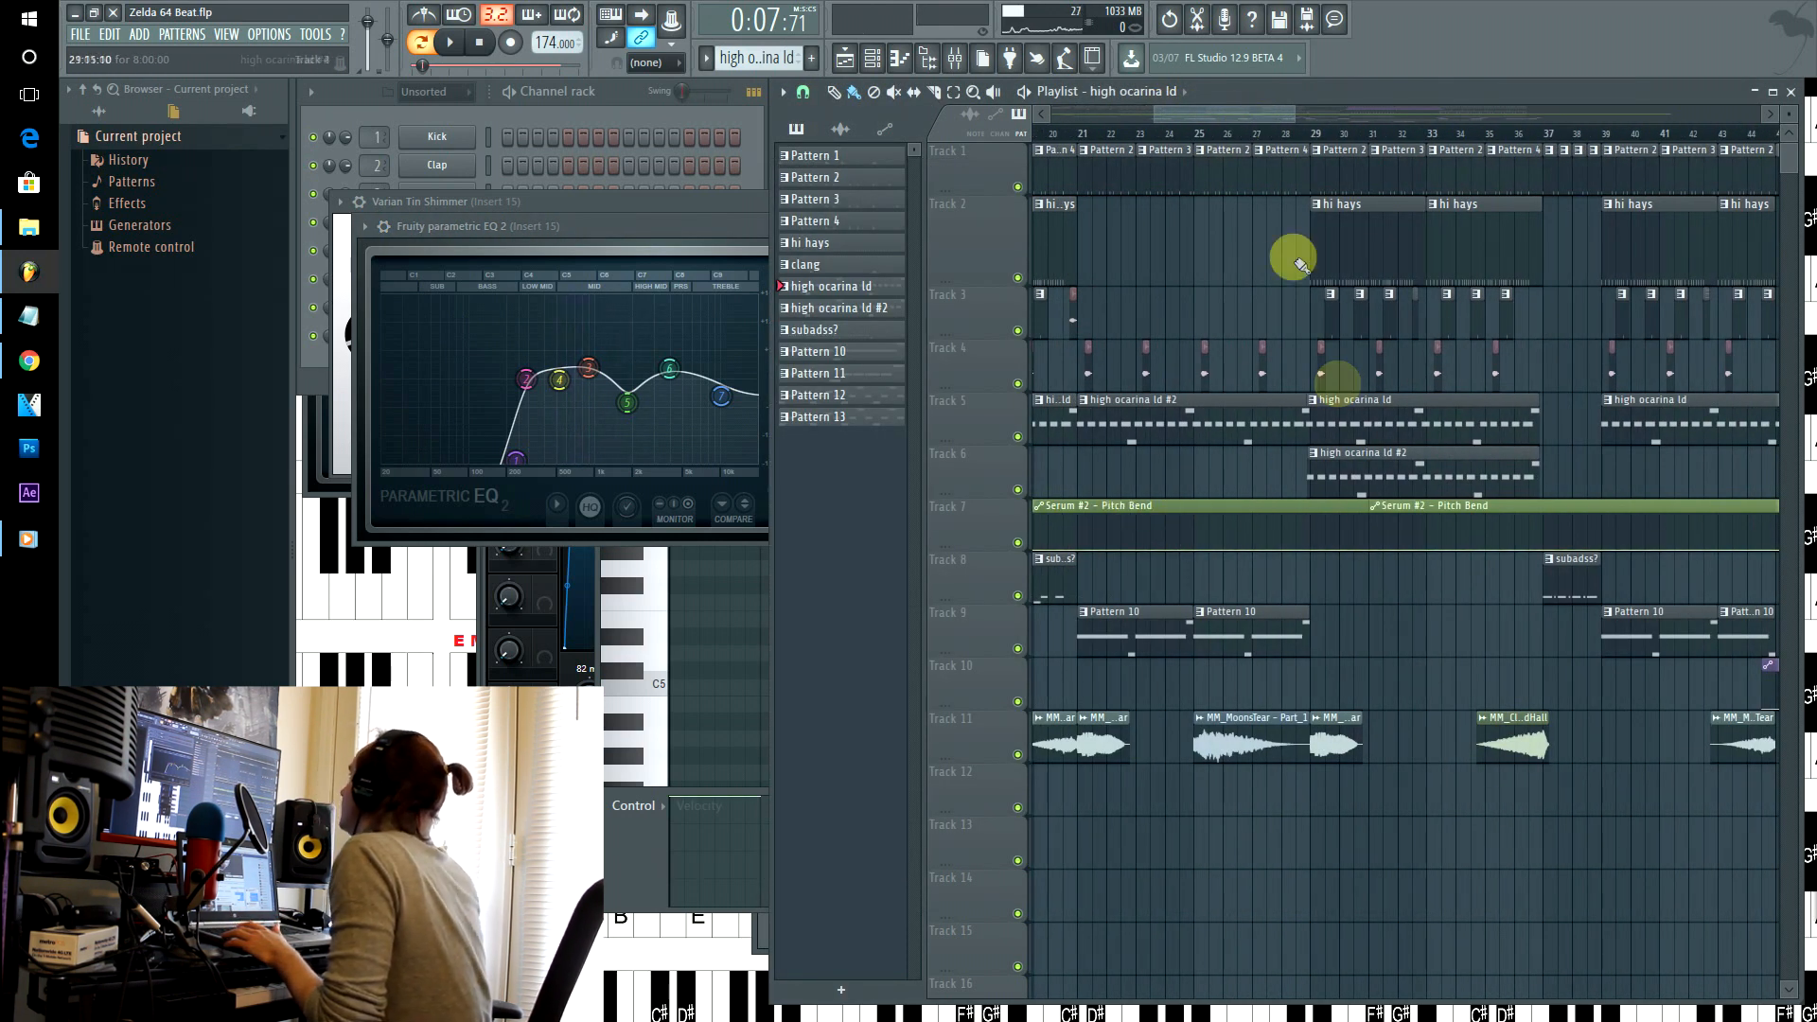
{"action": "left_click_drag", "start_coordinate": [1200, 109], "coordinate": [1346, 116]}
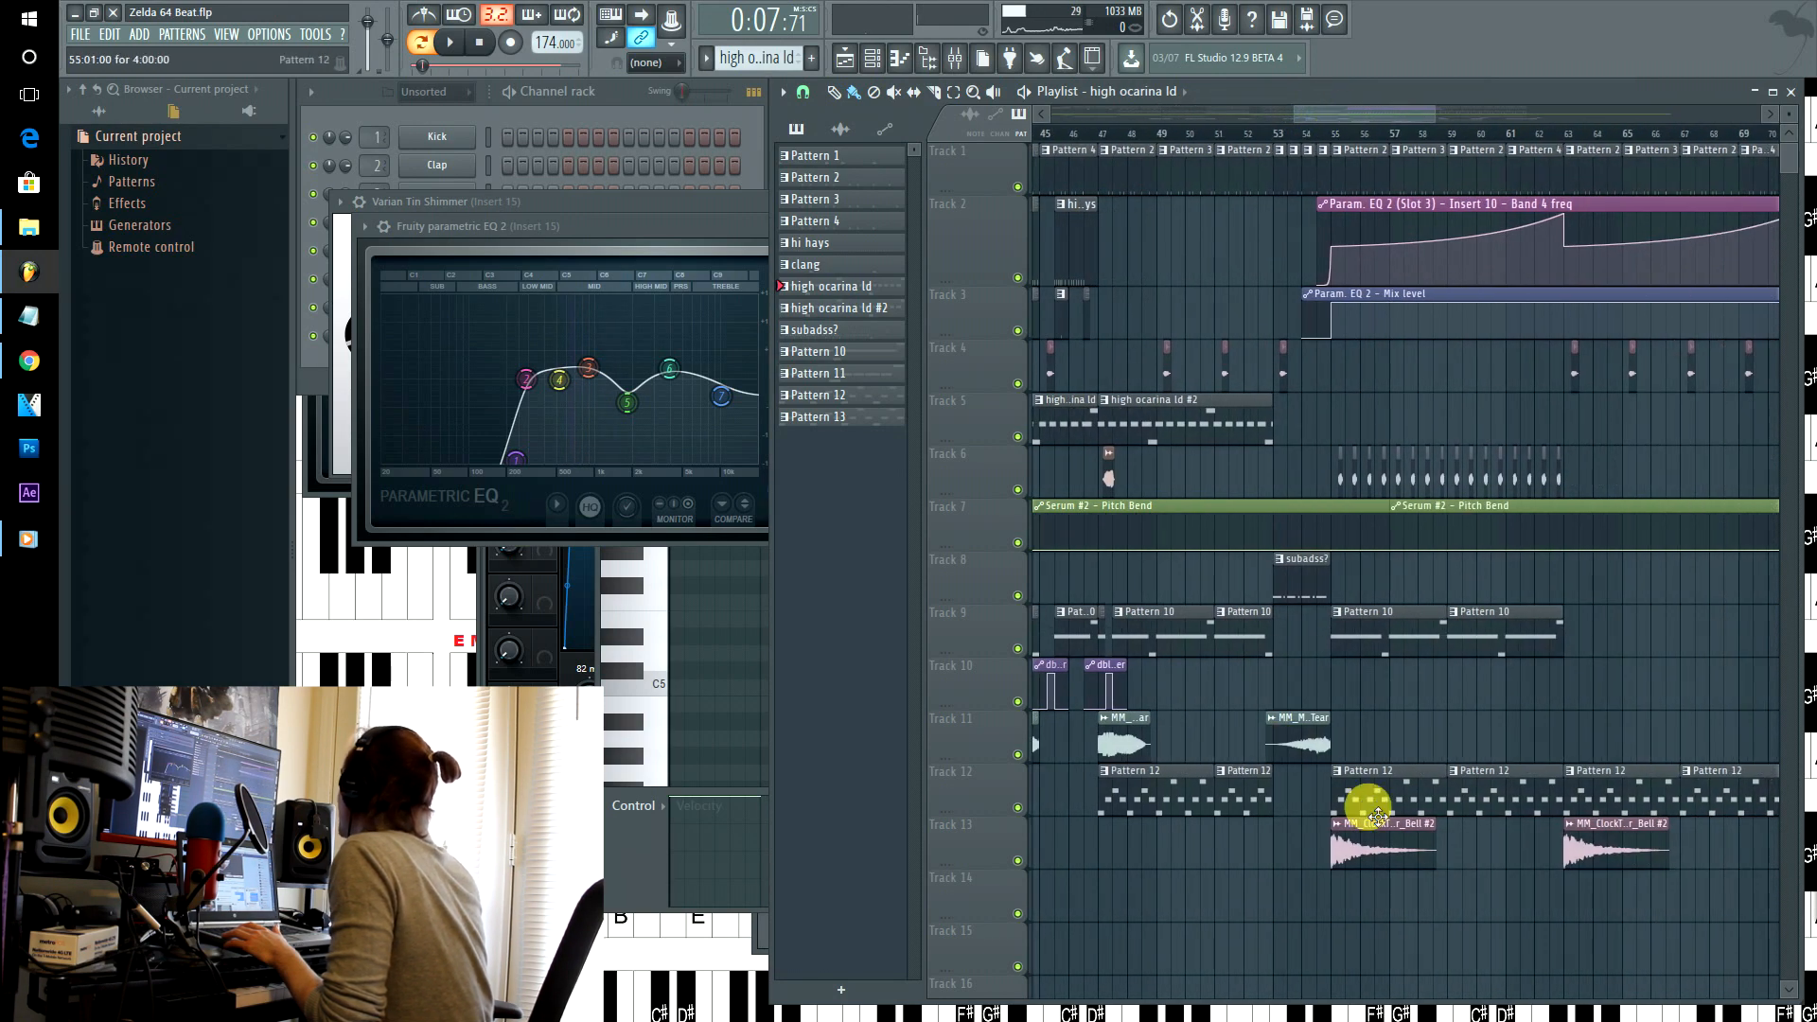
{"action": "double_click", "coordinate": [1366, 803]}
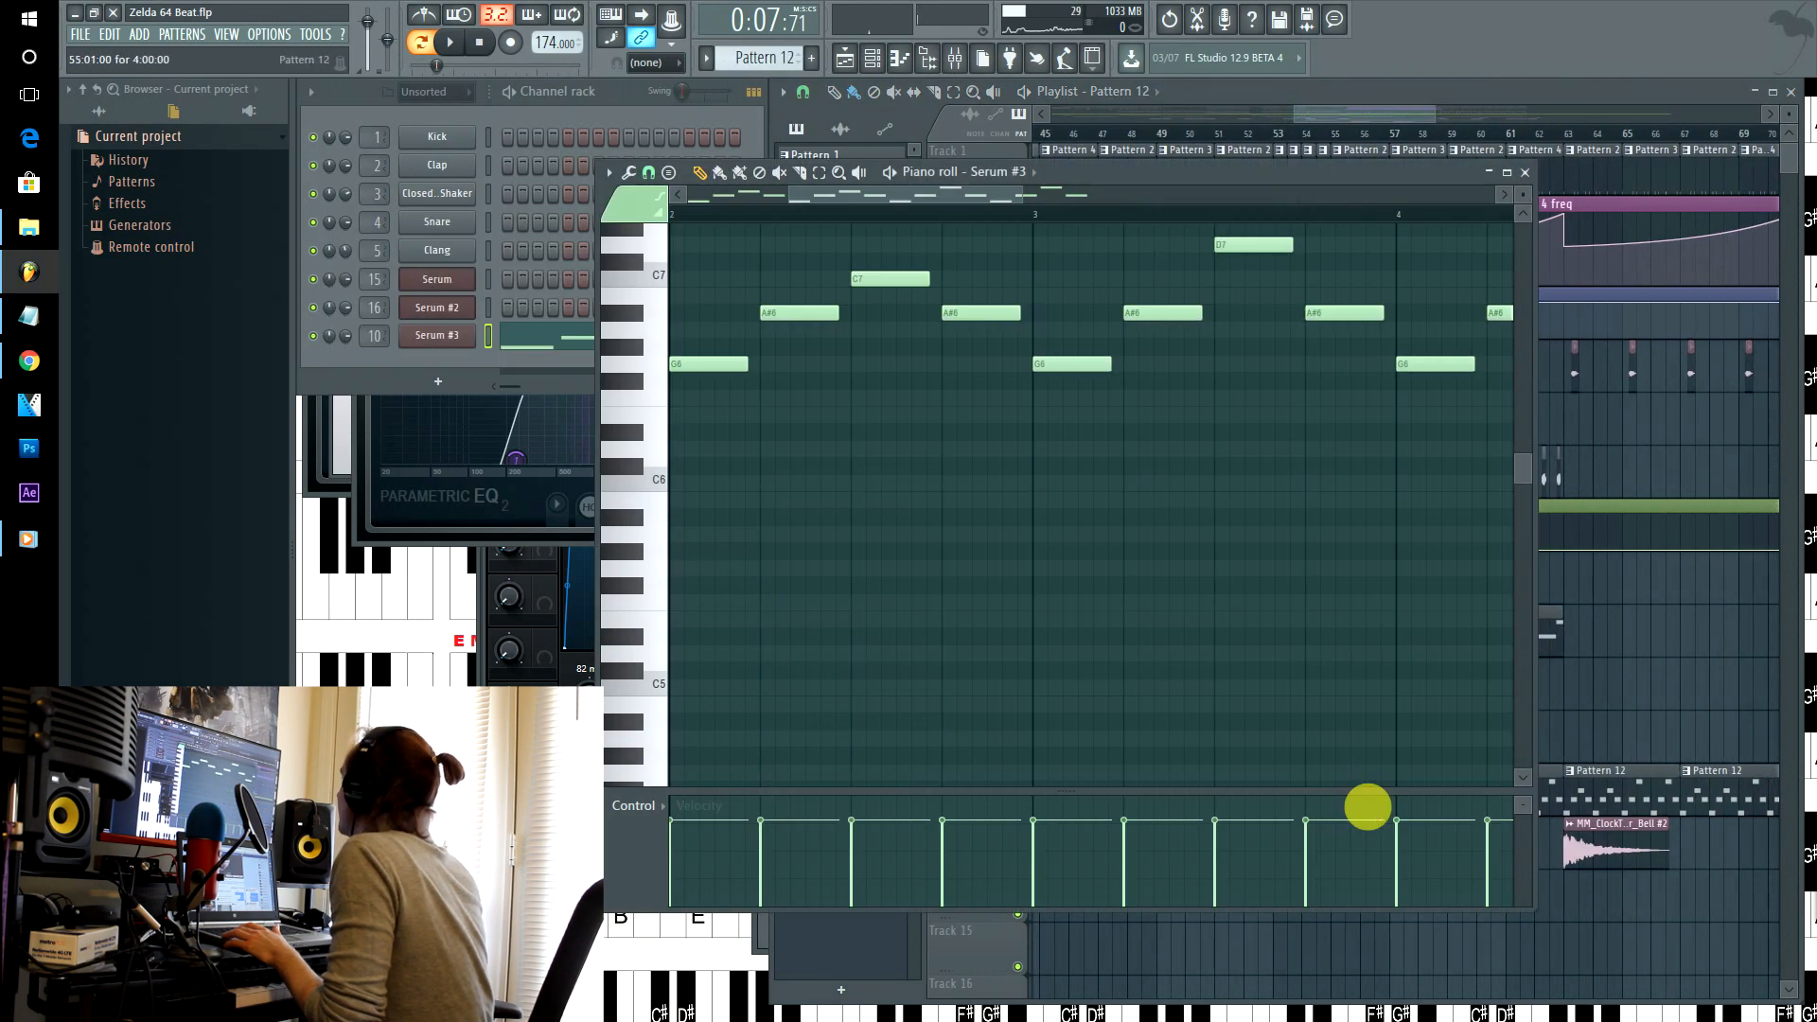
{"action": "left_click", "coordinate": [890, 173]}
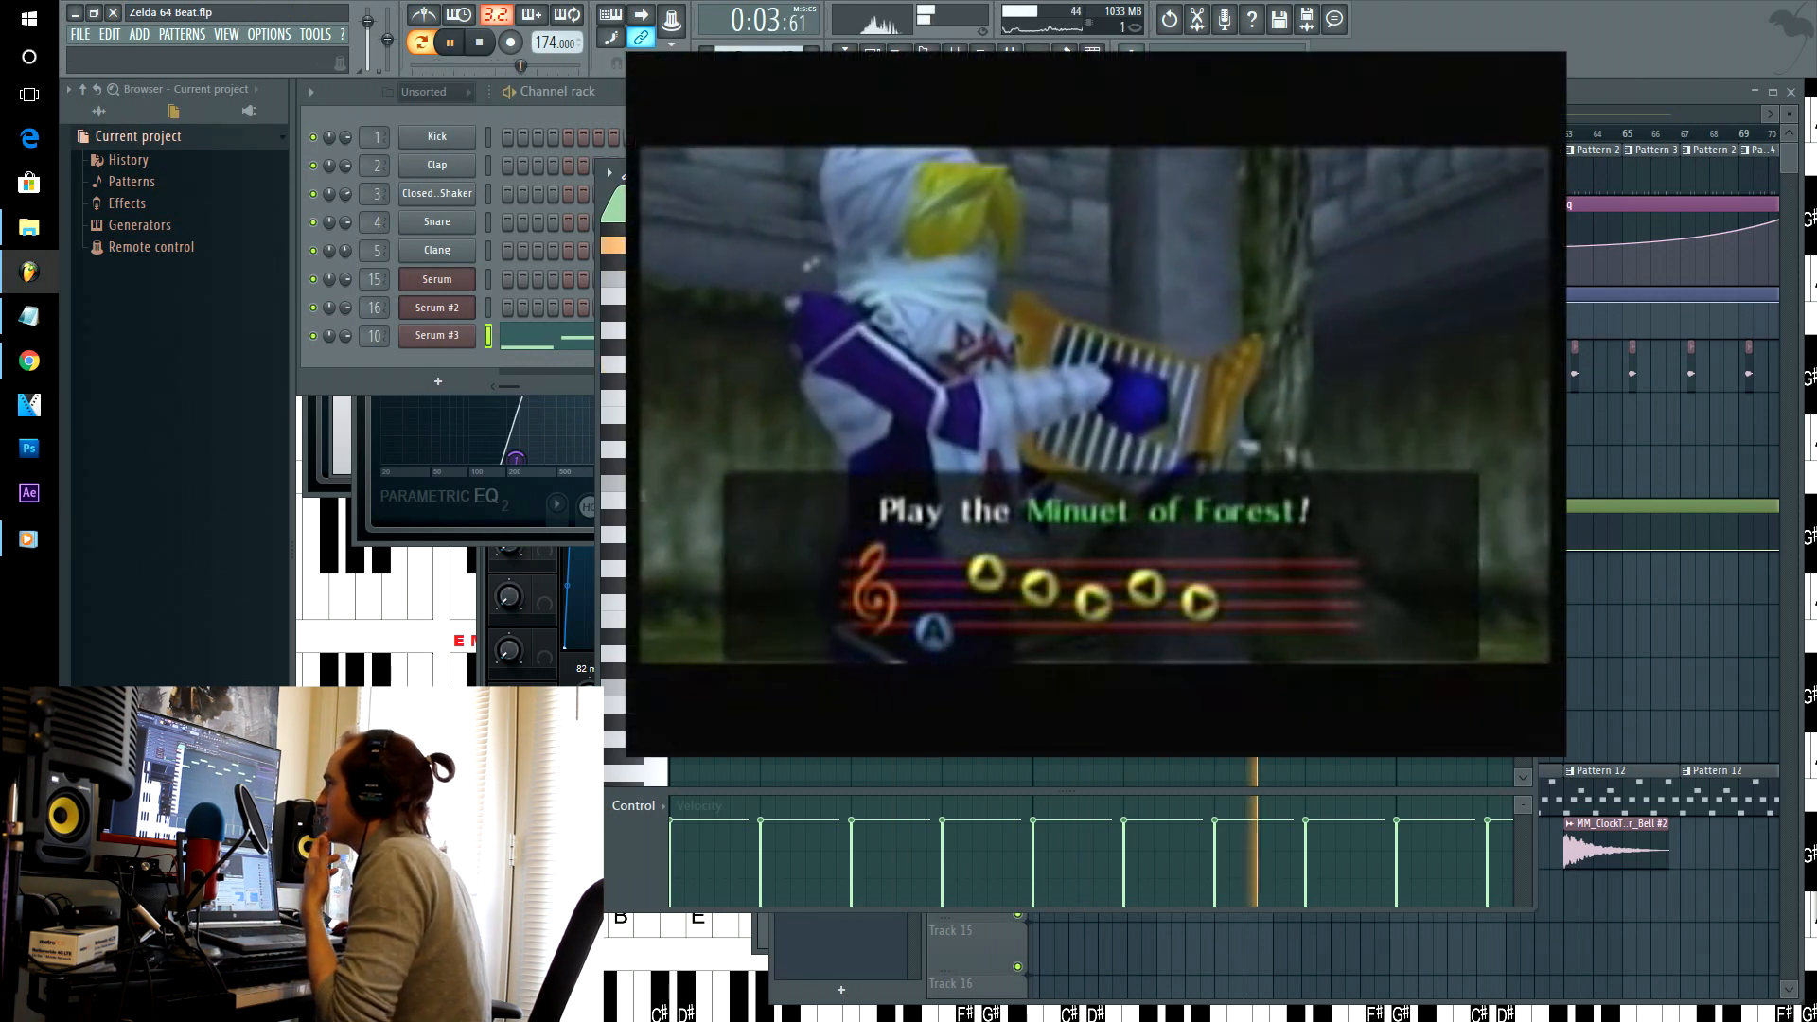
{"action": "key", "text": "space"}
- Open the Serum #3 instrument, review its Hyper/Dimension and Delay effects, and return to its oscillator and noise settings
{"action": "left_click", "coordinate": [405, 356]}
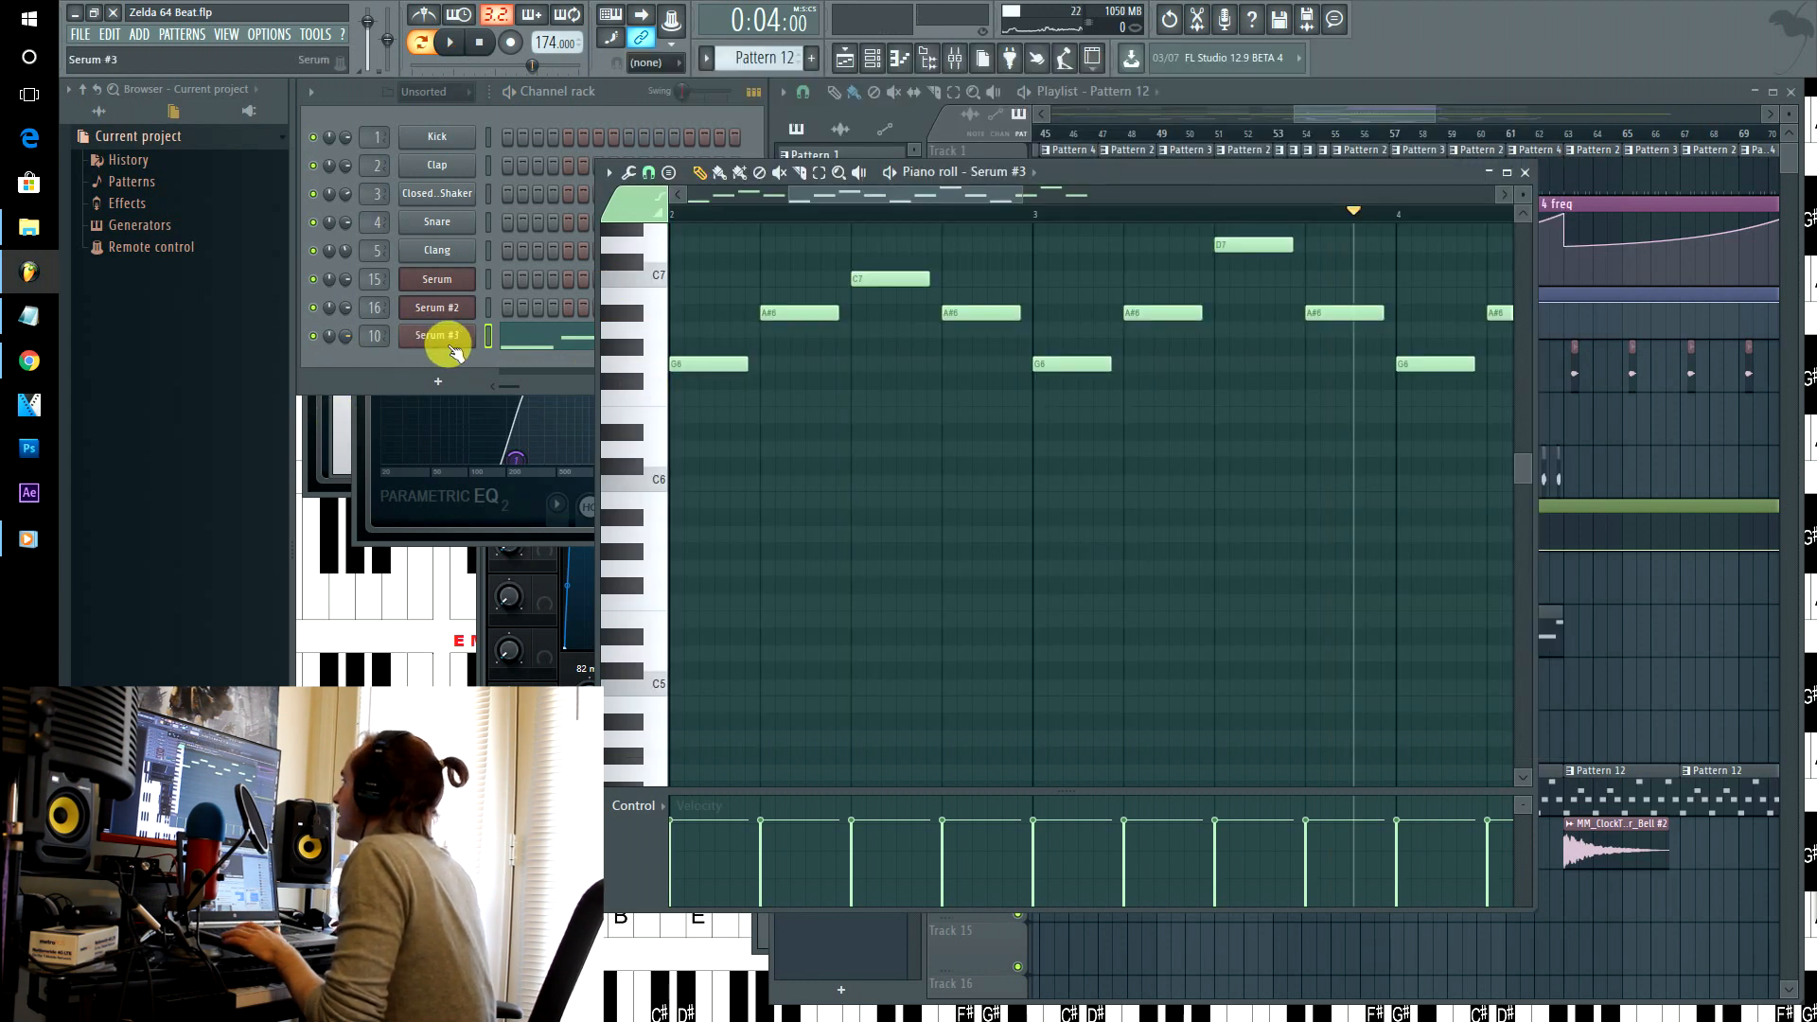
{"action": "left_click", "coordinate": [449, 343]}
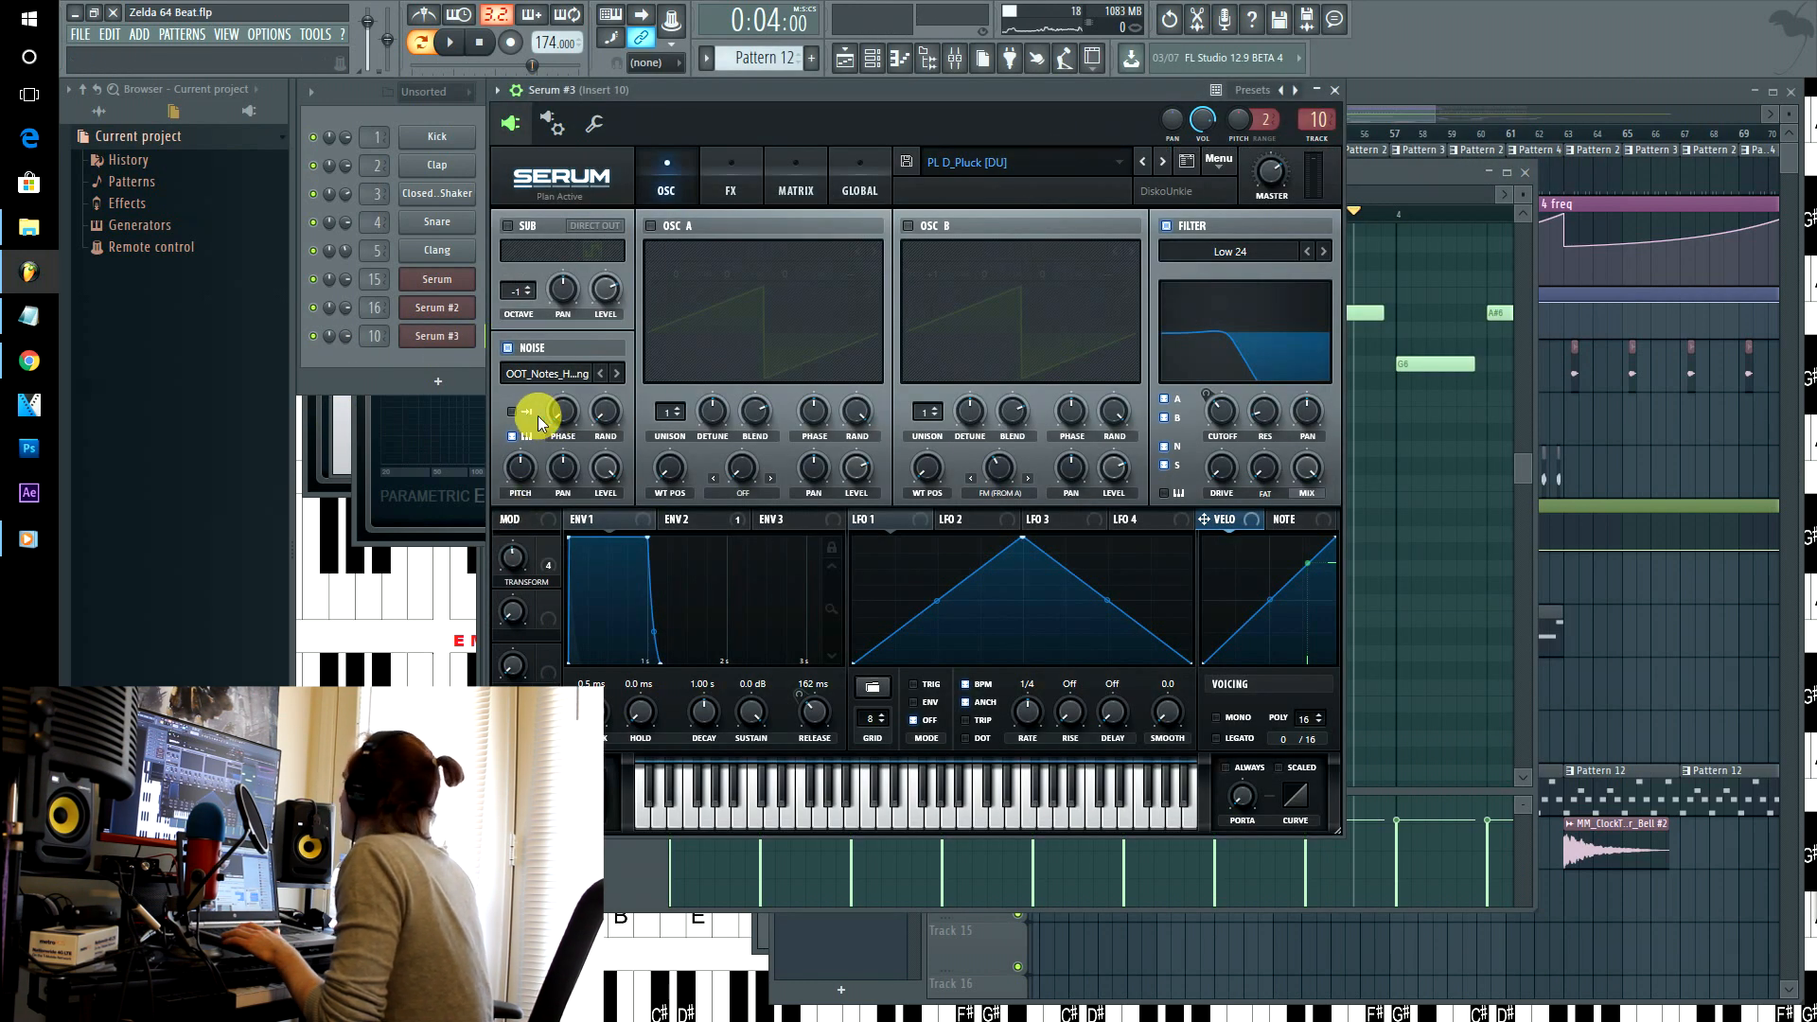
{"action": "left_click", "coordinate": [726, 172]}
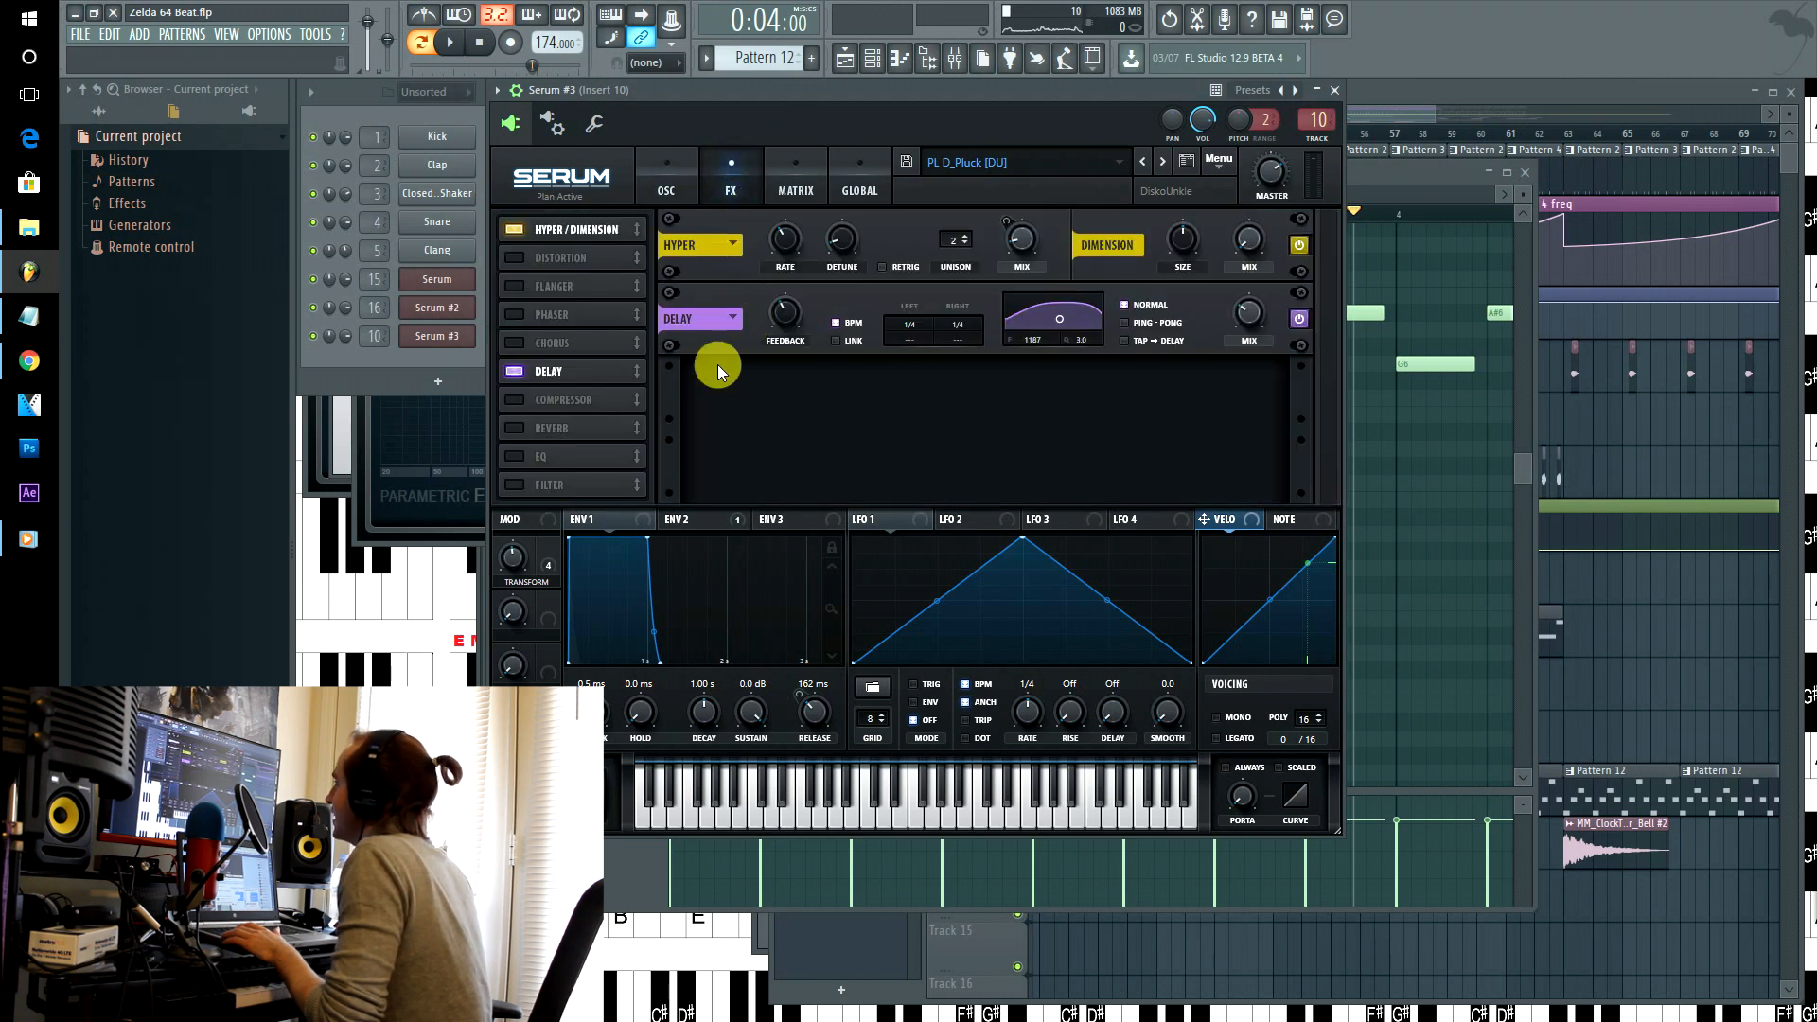
{"action": "left_click", "coordinate": [667, 180]}
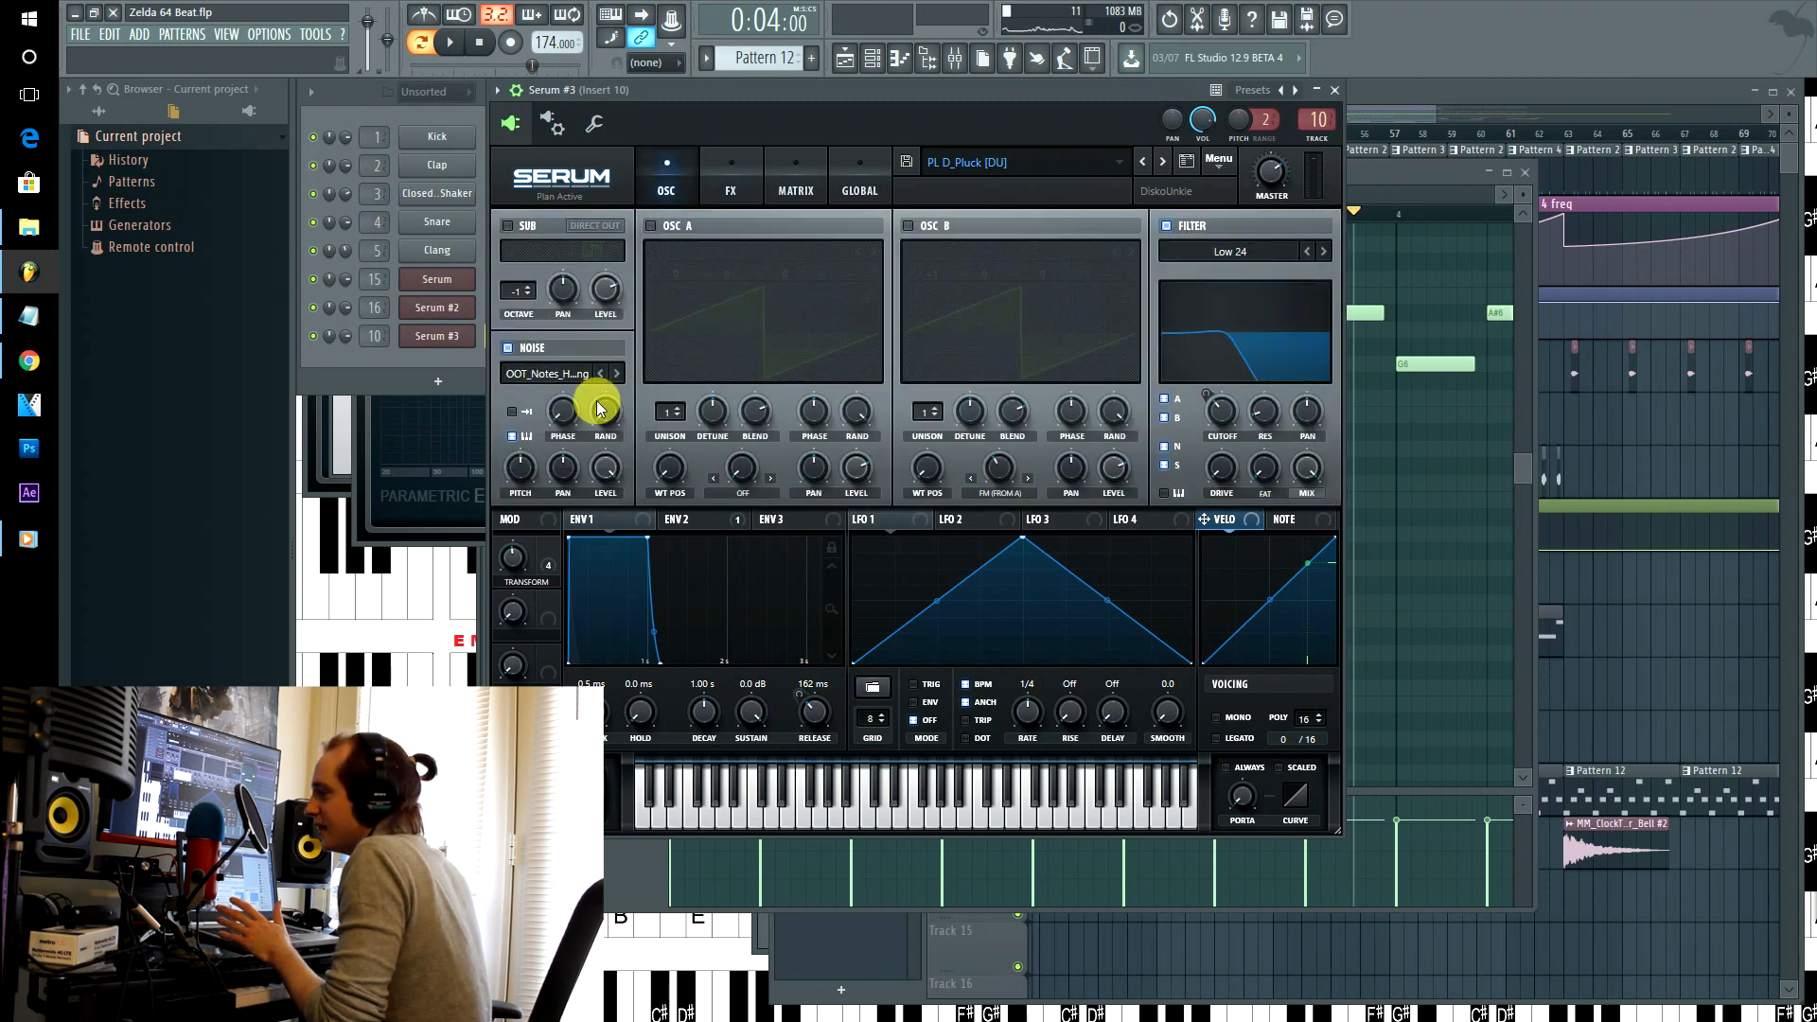
- Play the arrangement from around bar 71 to hear Pattern 12 end its section and the ocarina return, and stop playback
{"action": "left_click", "coordinate": [1396, 120]}
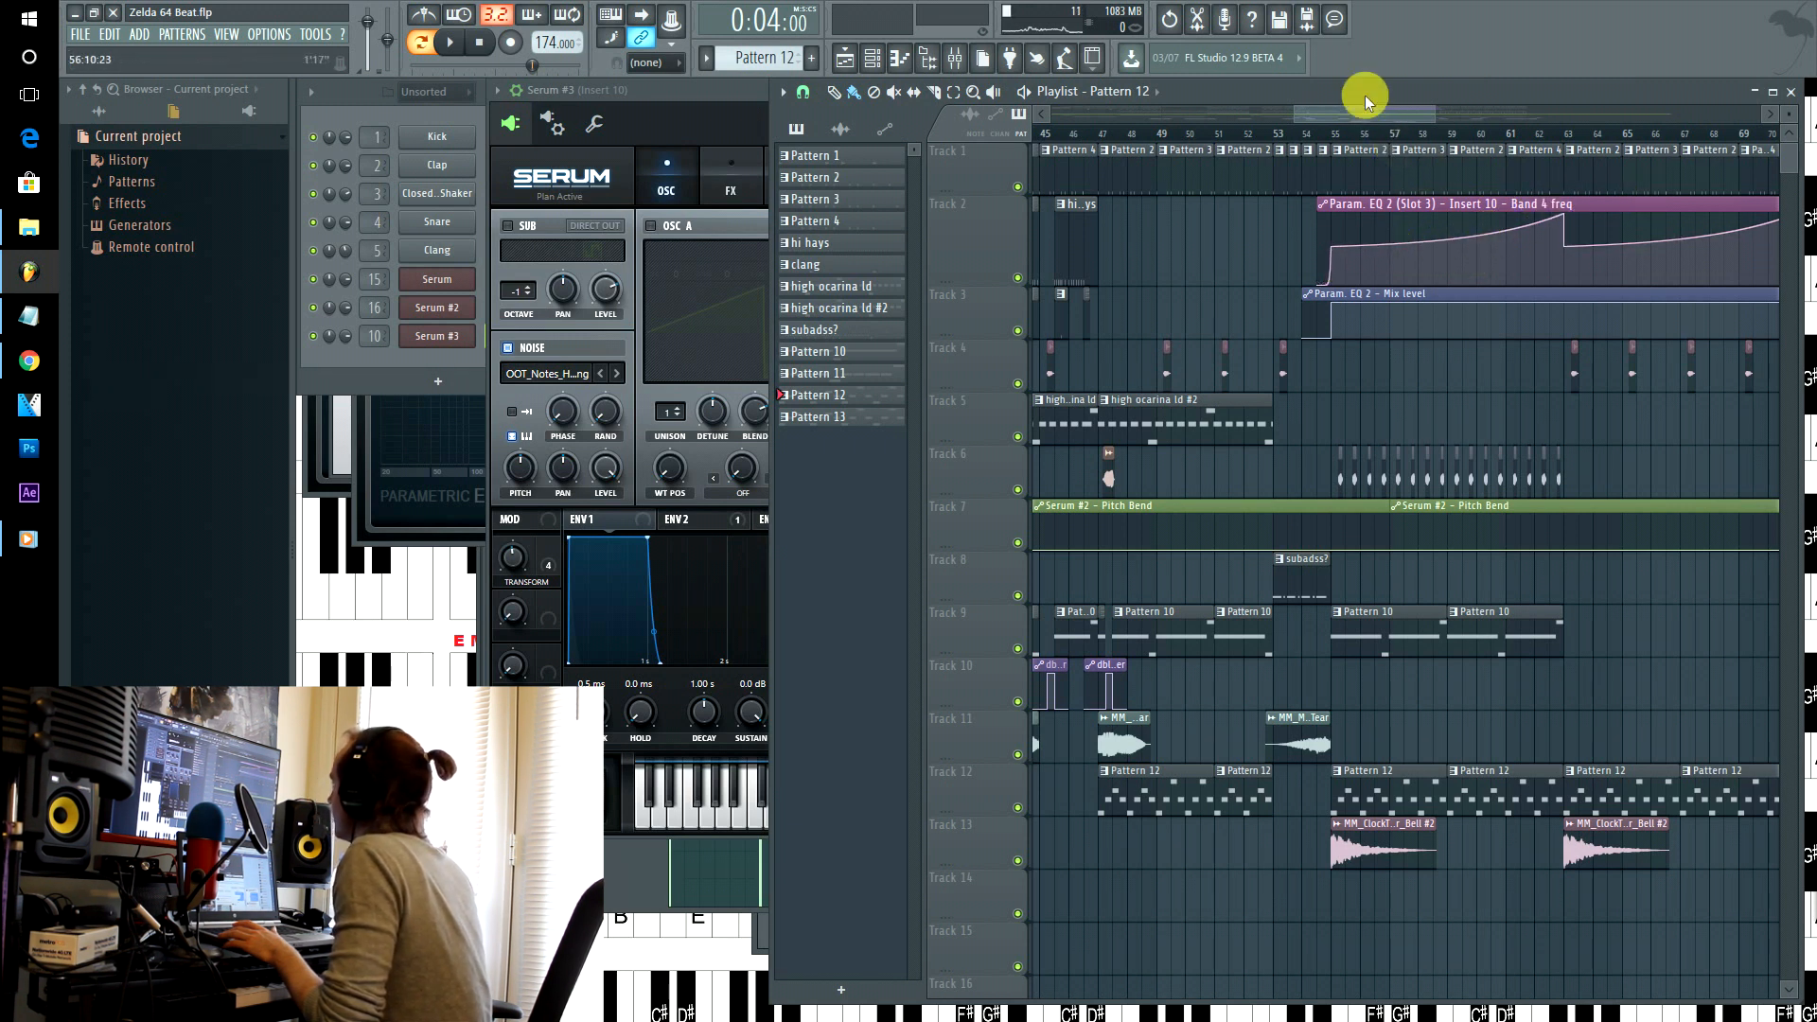
{"action": "left_click_drag", "start_coordinate": [1374, 123], "coordinate": [1454, 132]}
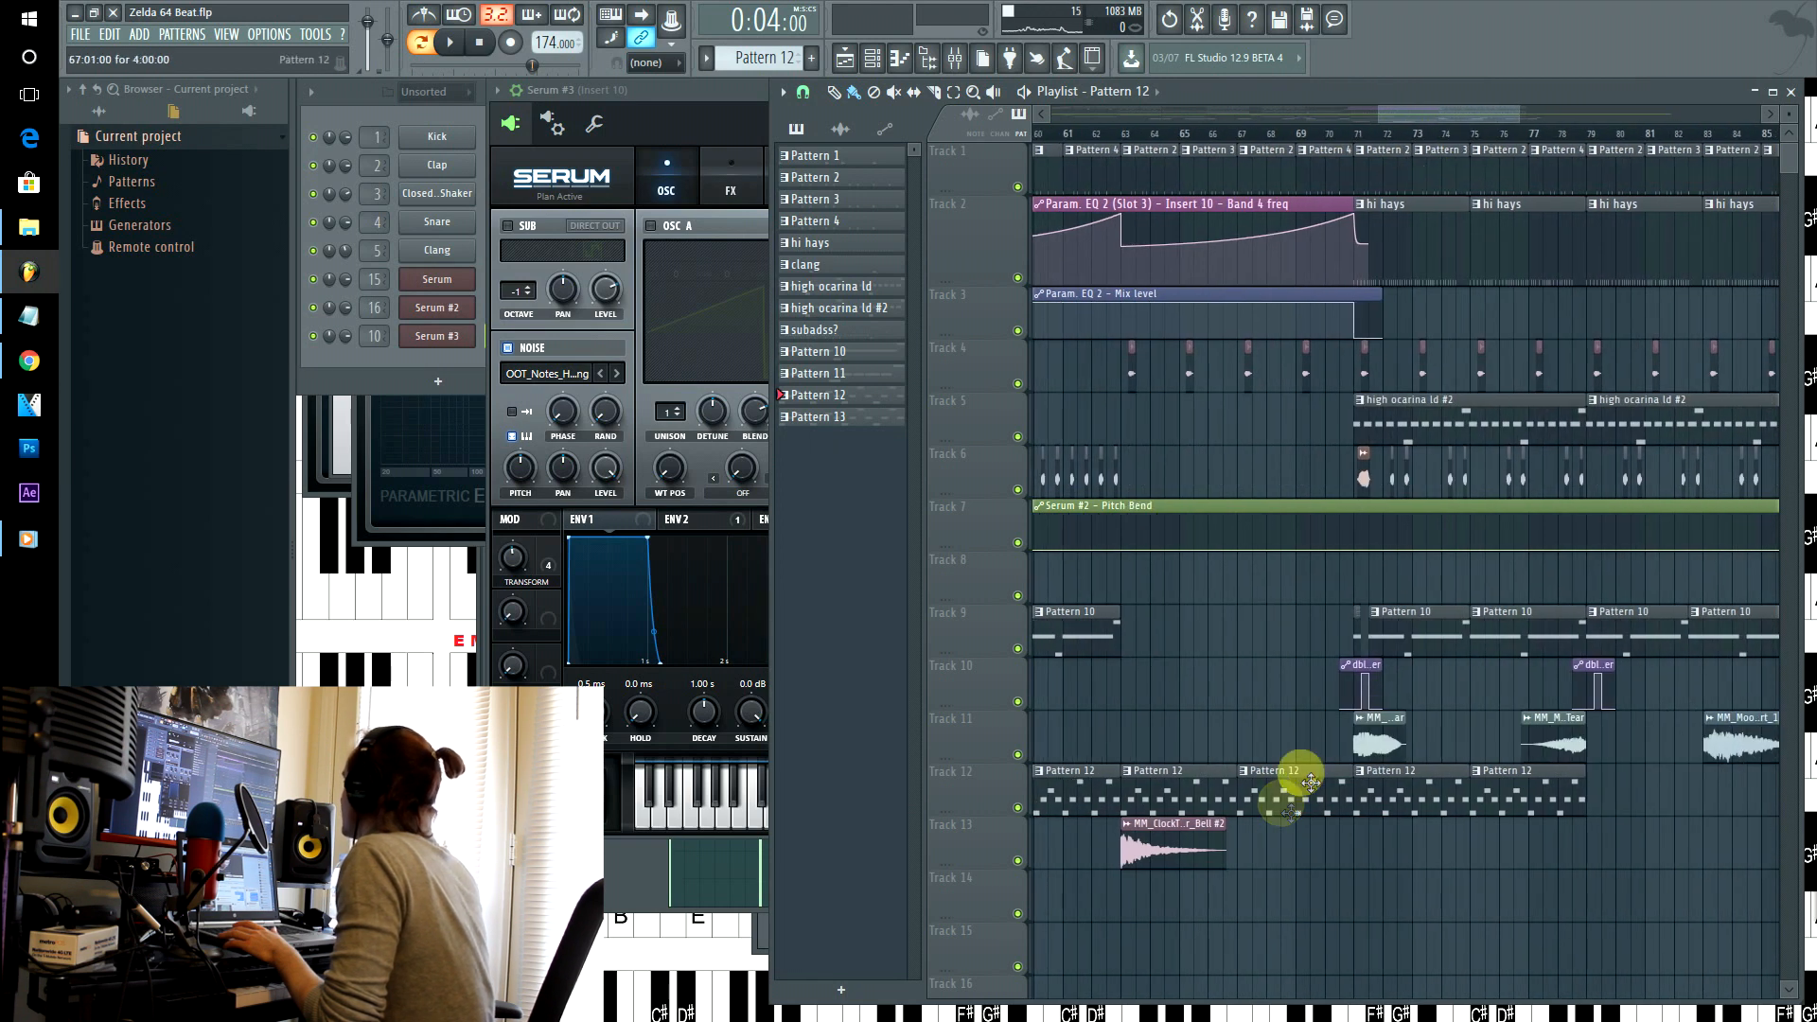
{"action": "left_click", "coordinate": [1369, 136]}
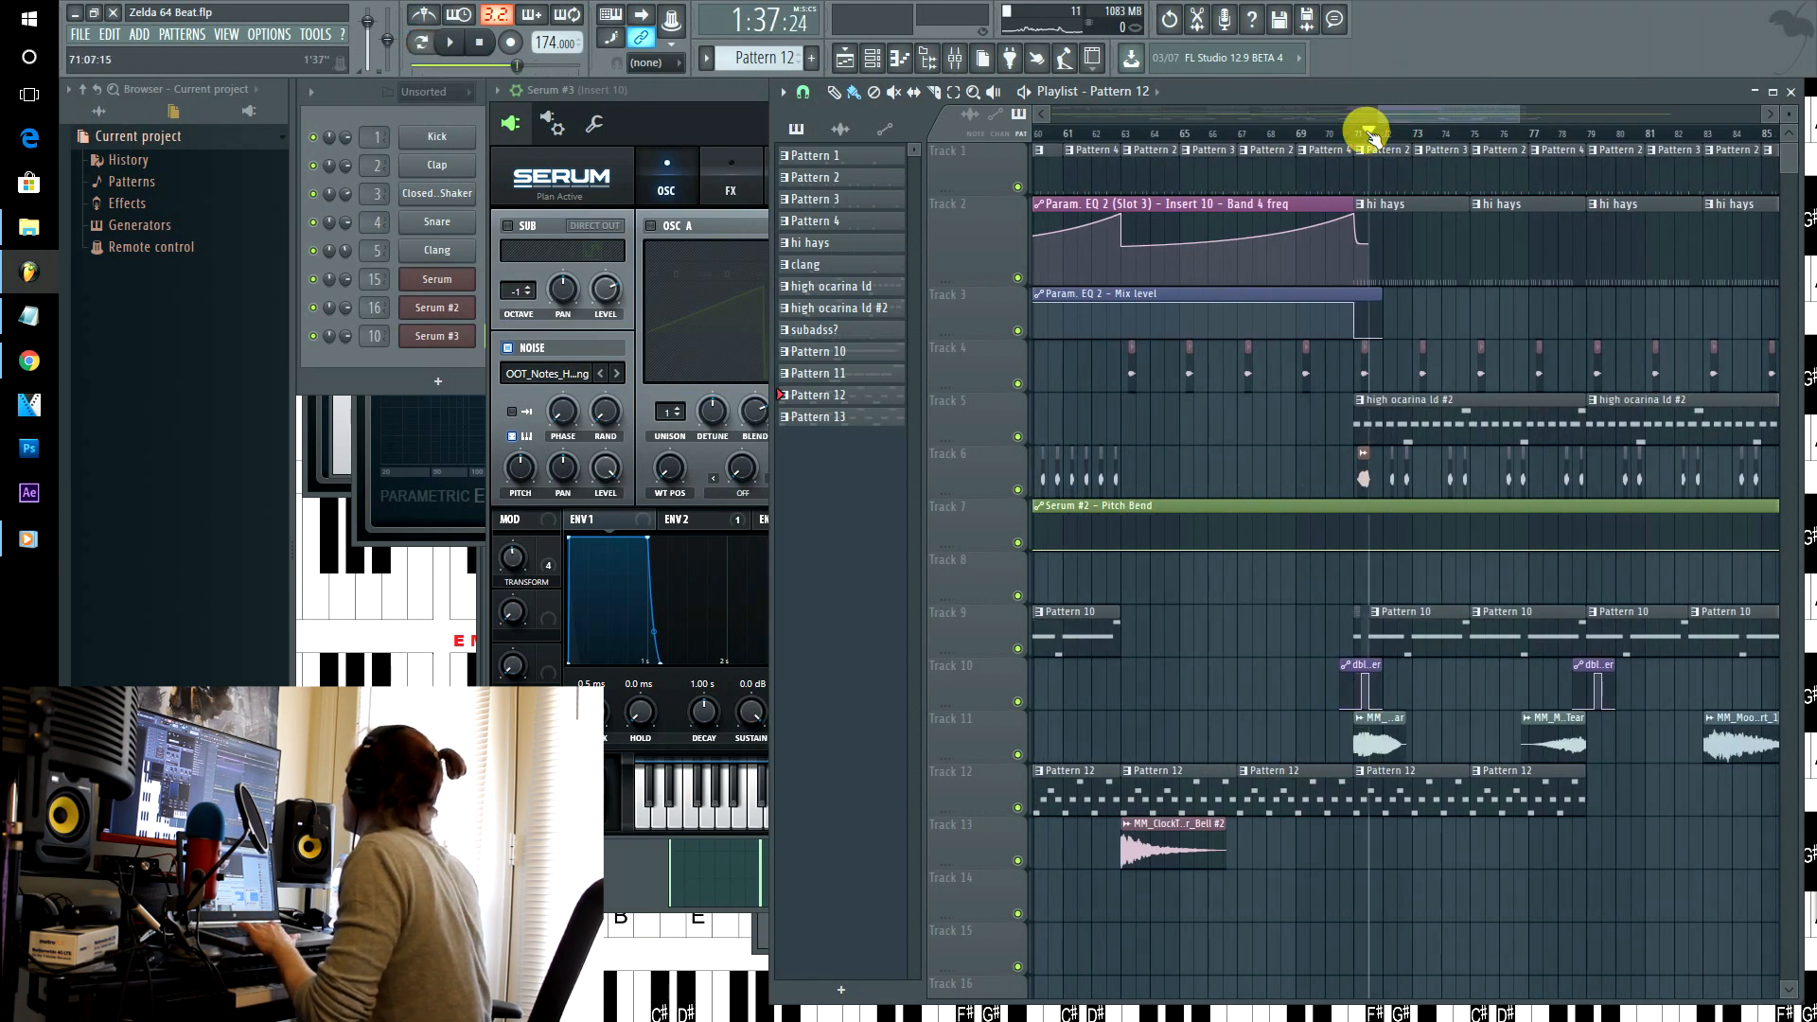
{"action": "key", "text": "space"}
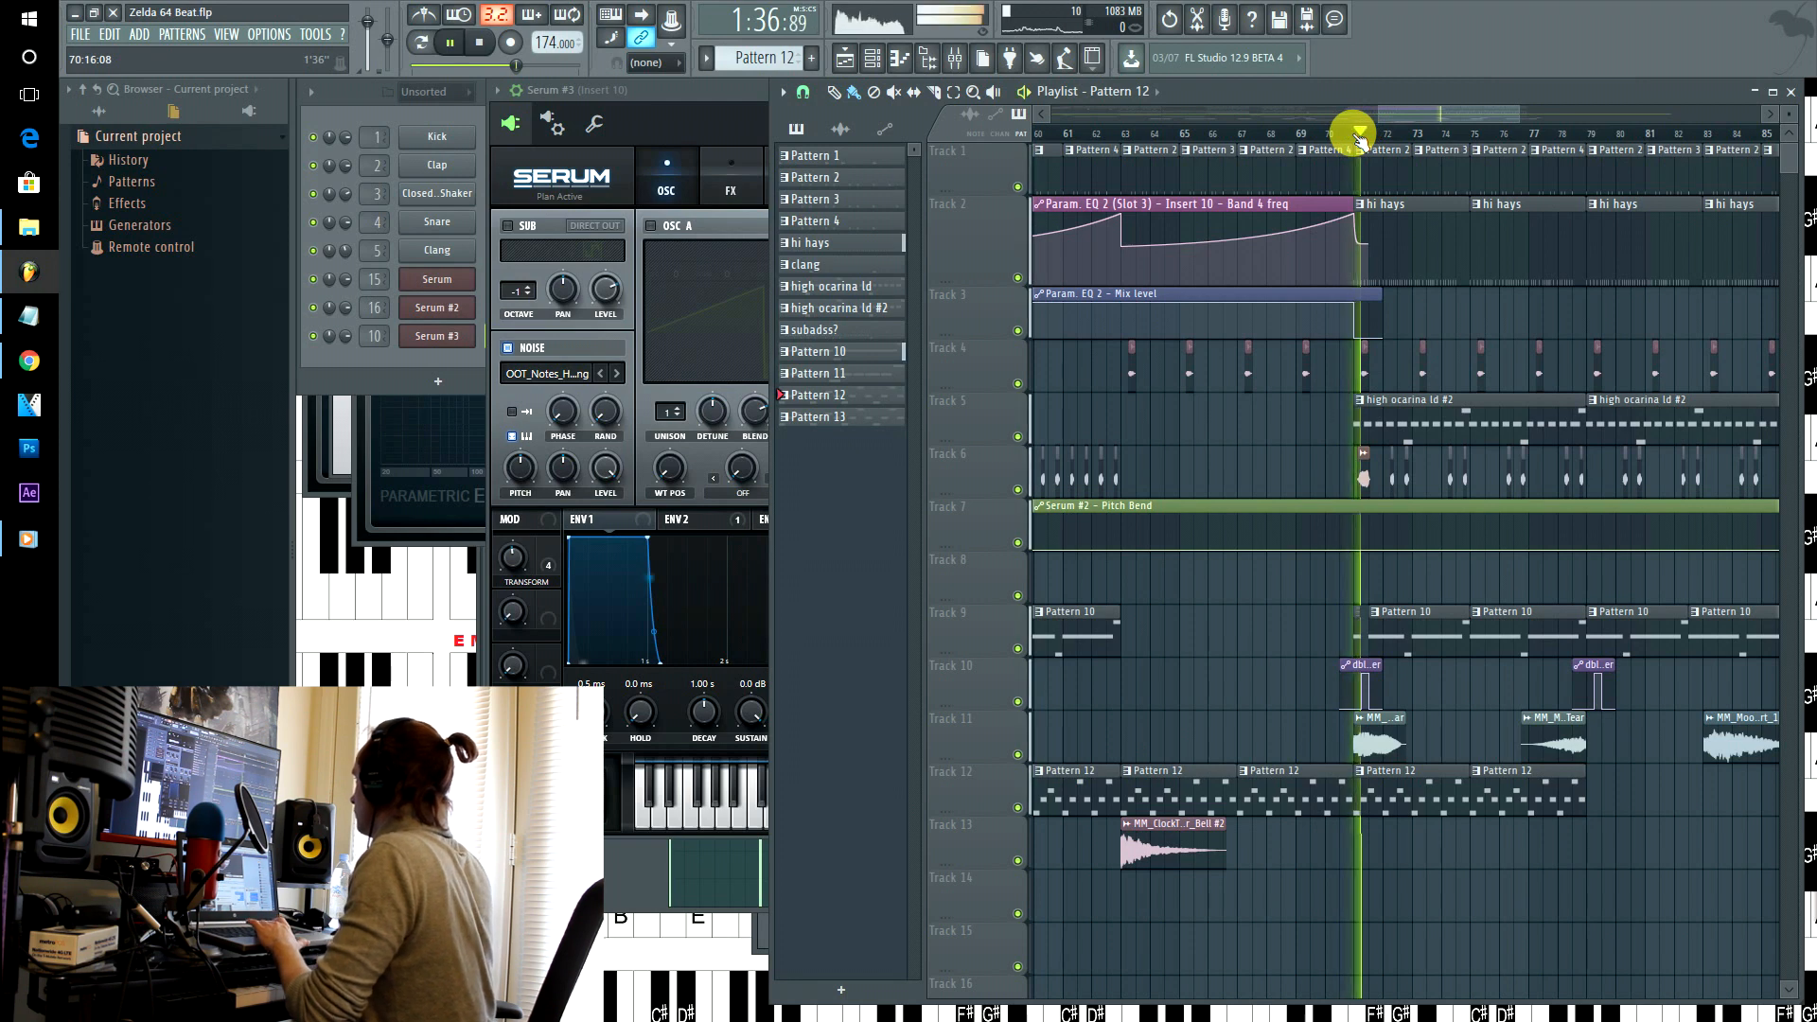
{"action": "key", "text": "space"}
{"action": "left_click", "coordinate": [1355, 136]}
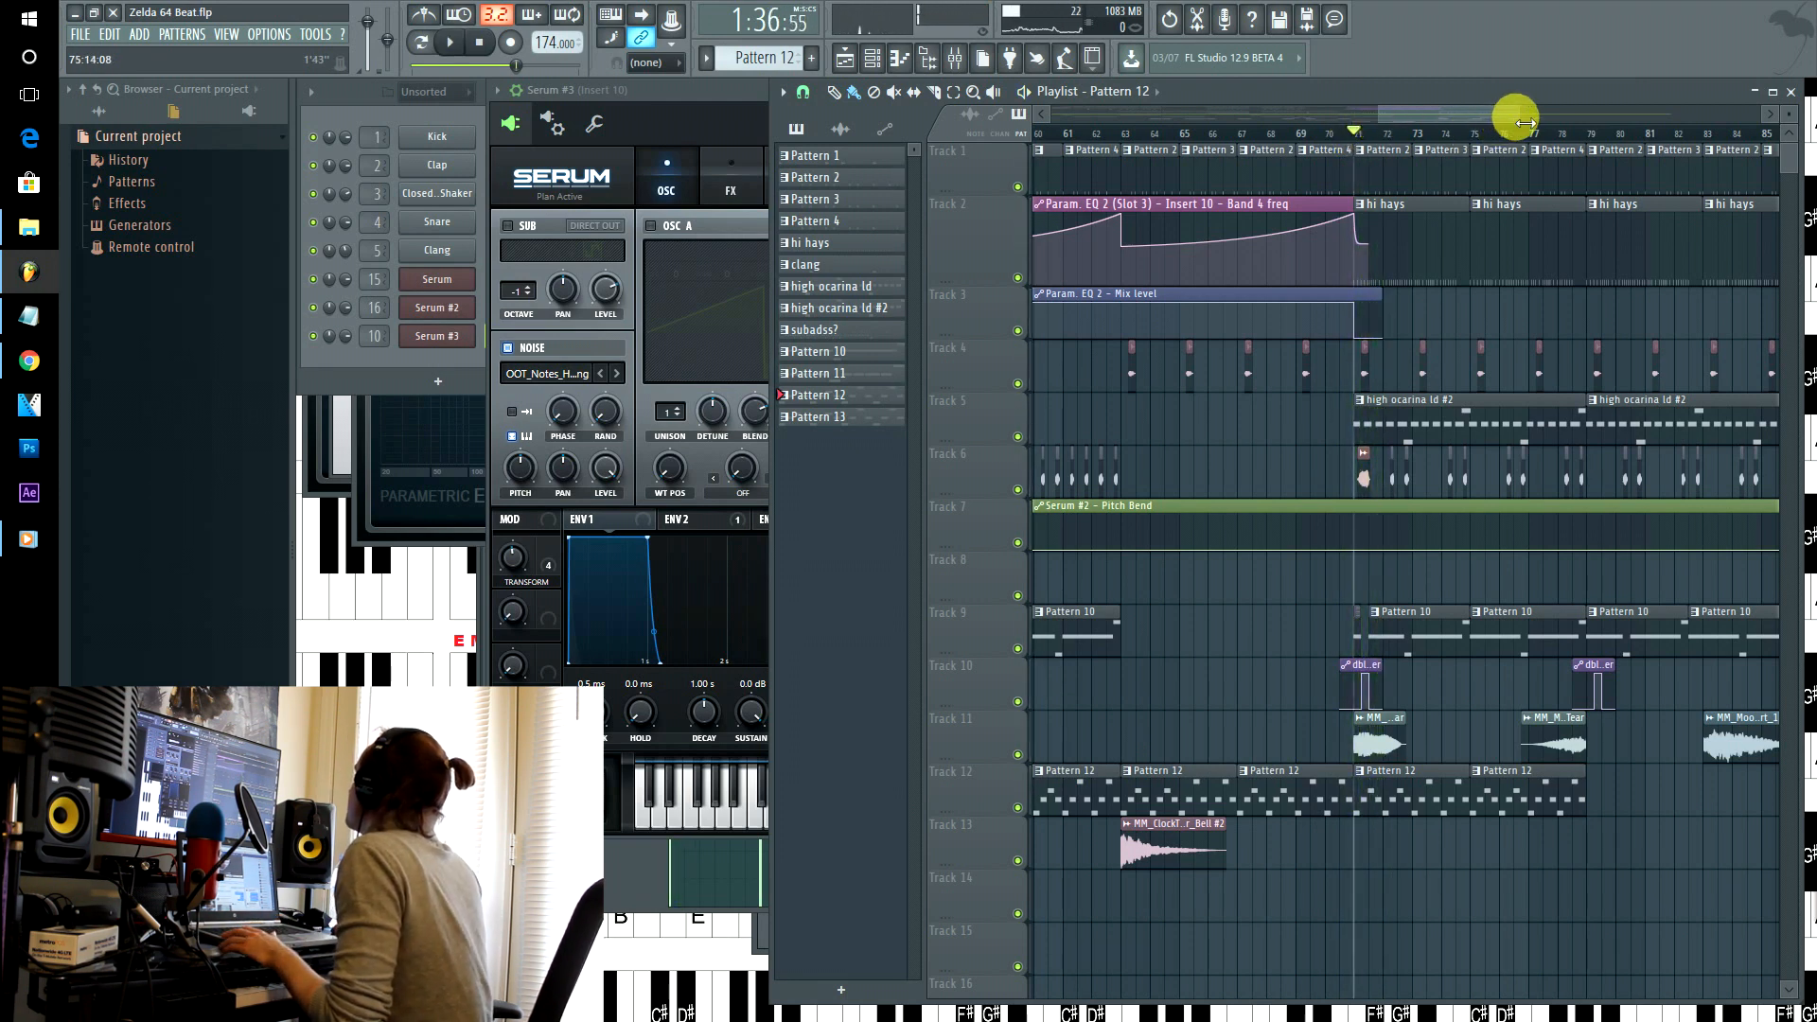
- Solo Track 6, play its vocal sample clips from bar 71, and stop playback
{"action": "left_click_drag", "start_coordinate": [1517, 118], "coordinate": [1533, 118]}
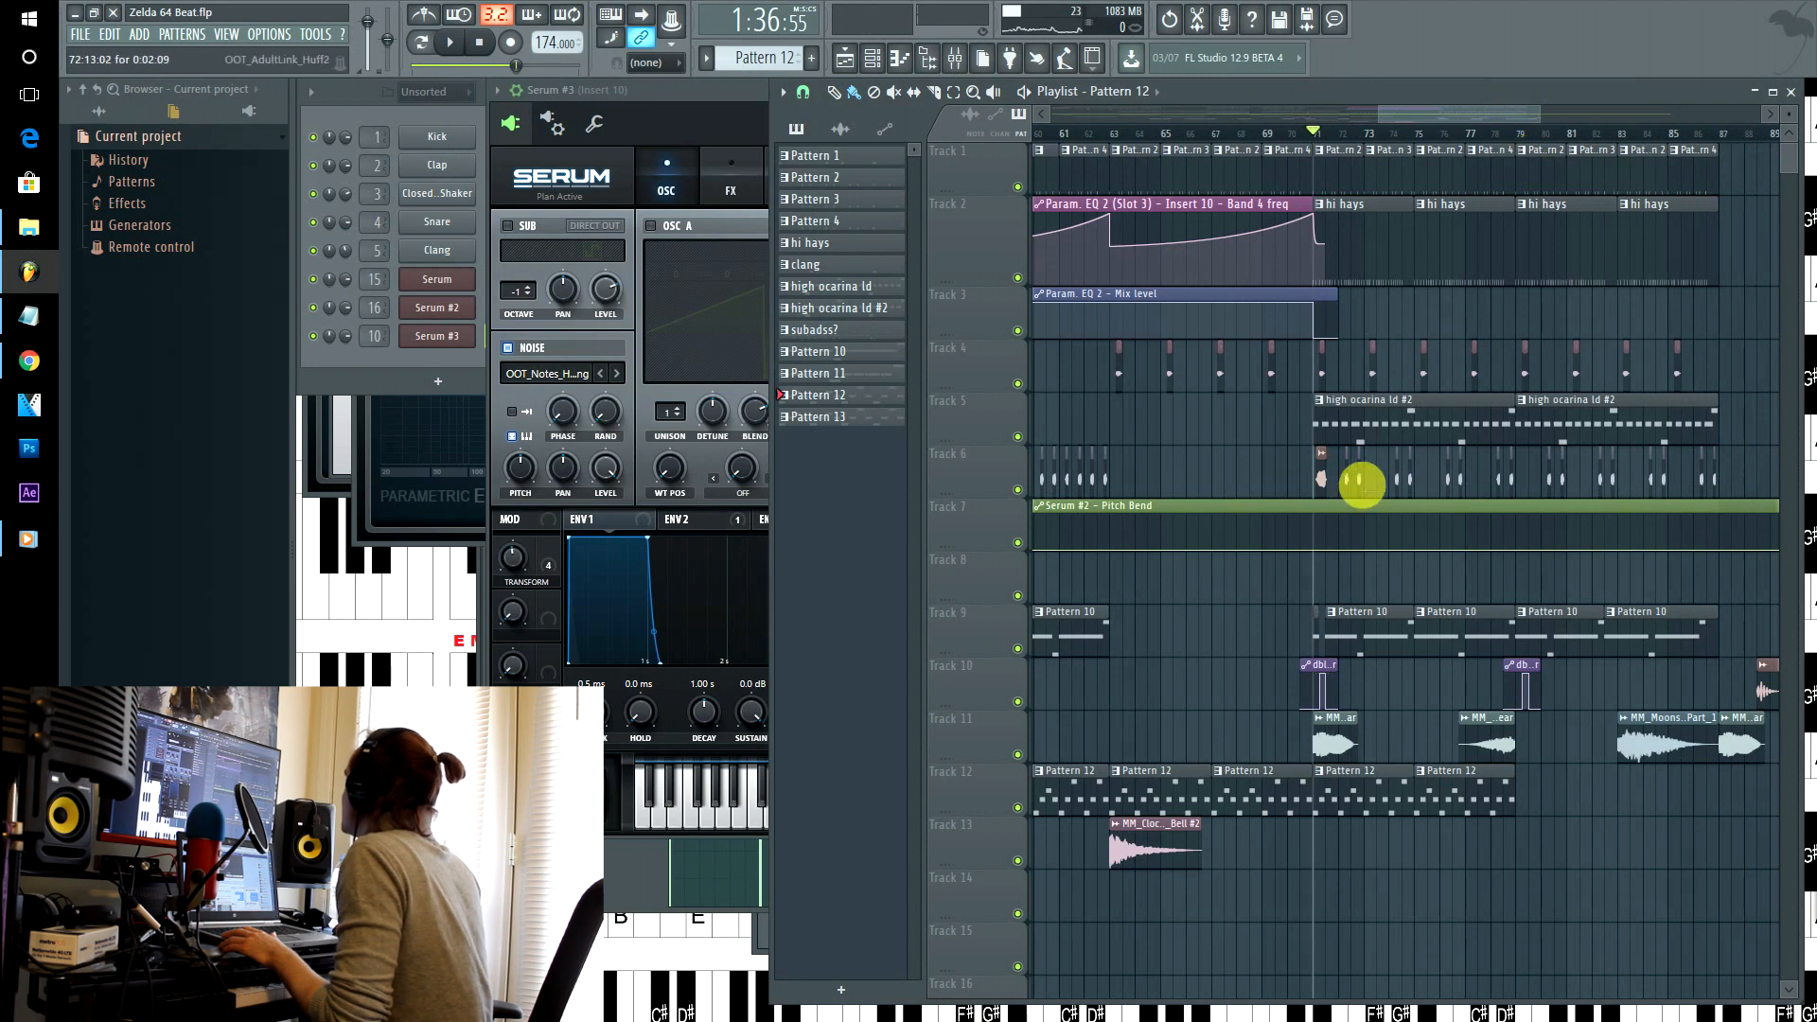
{"action": "left_click", "coordinate": [1325, 133]}
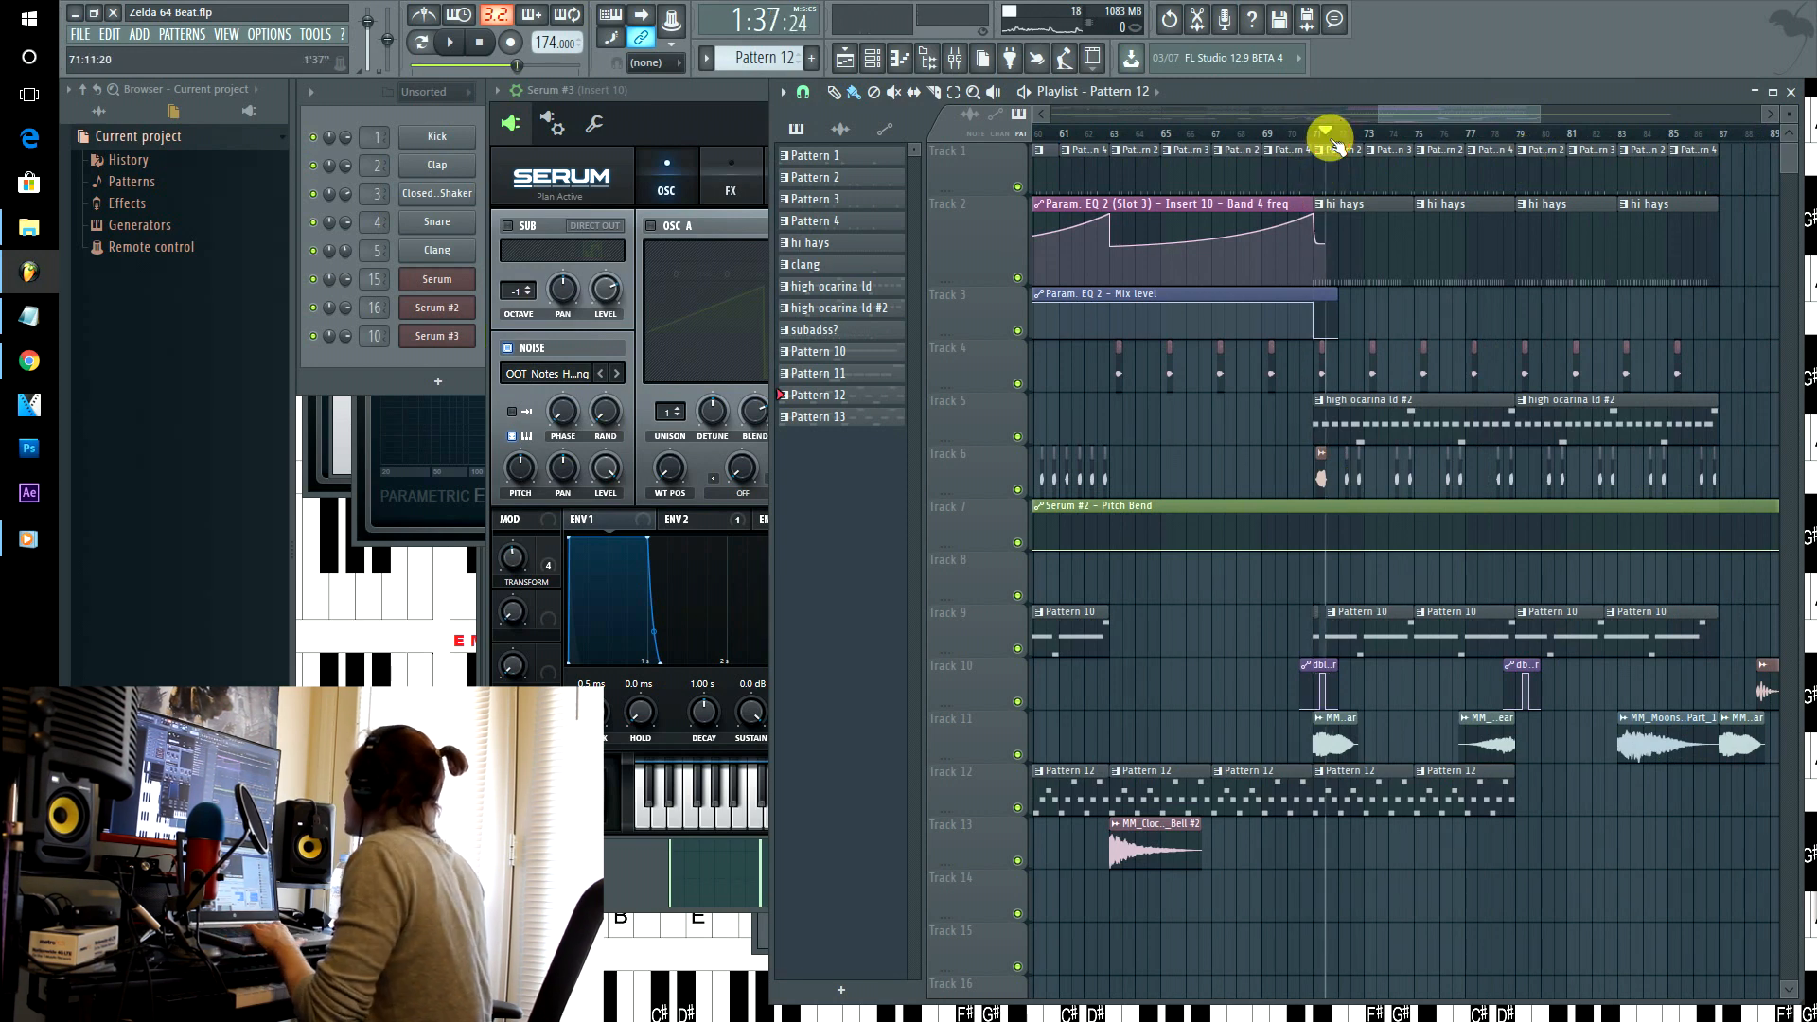
{"action": "right_click", "coordinate": [1017, 490]}
{"action": "key", "text": "space"}
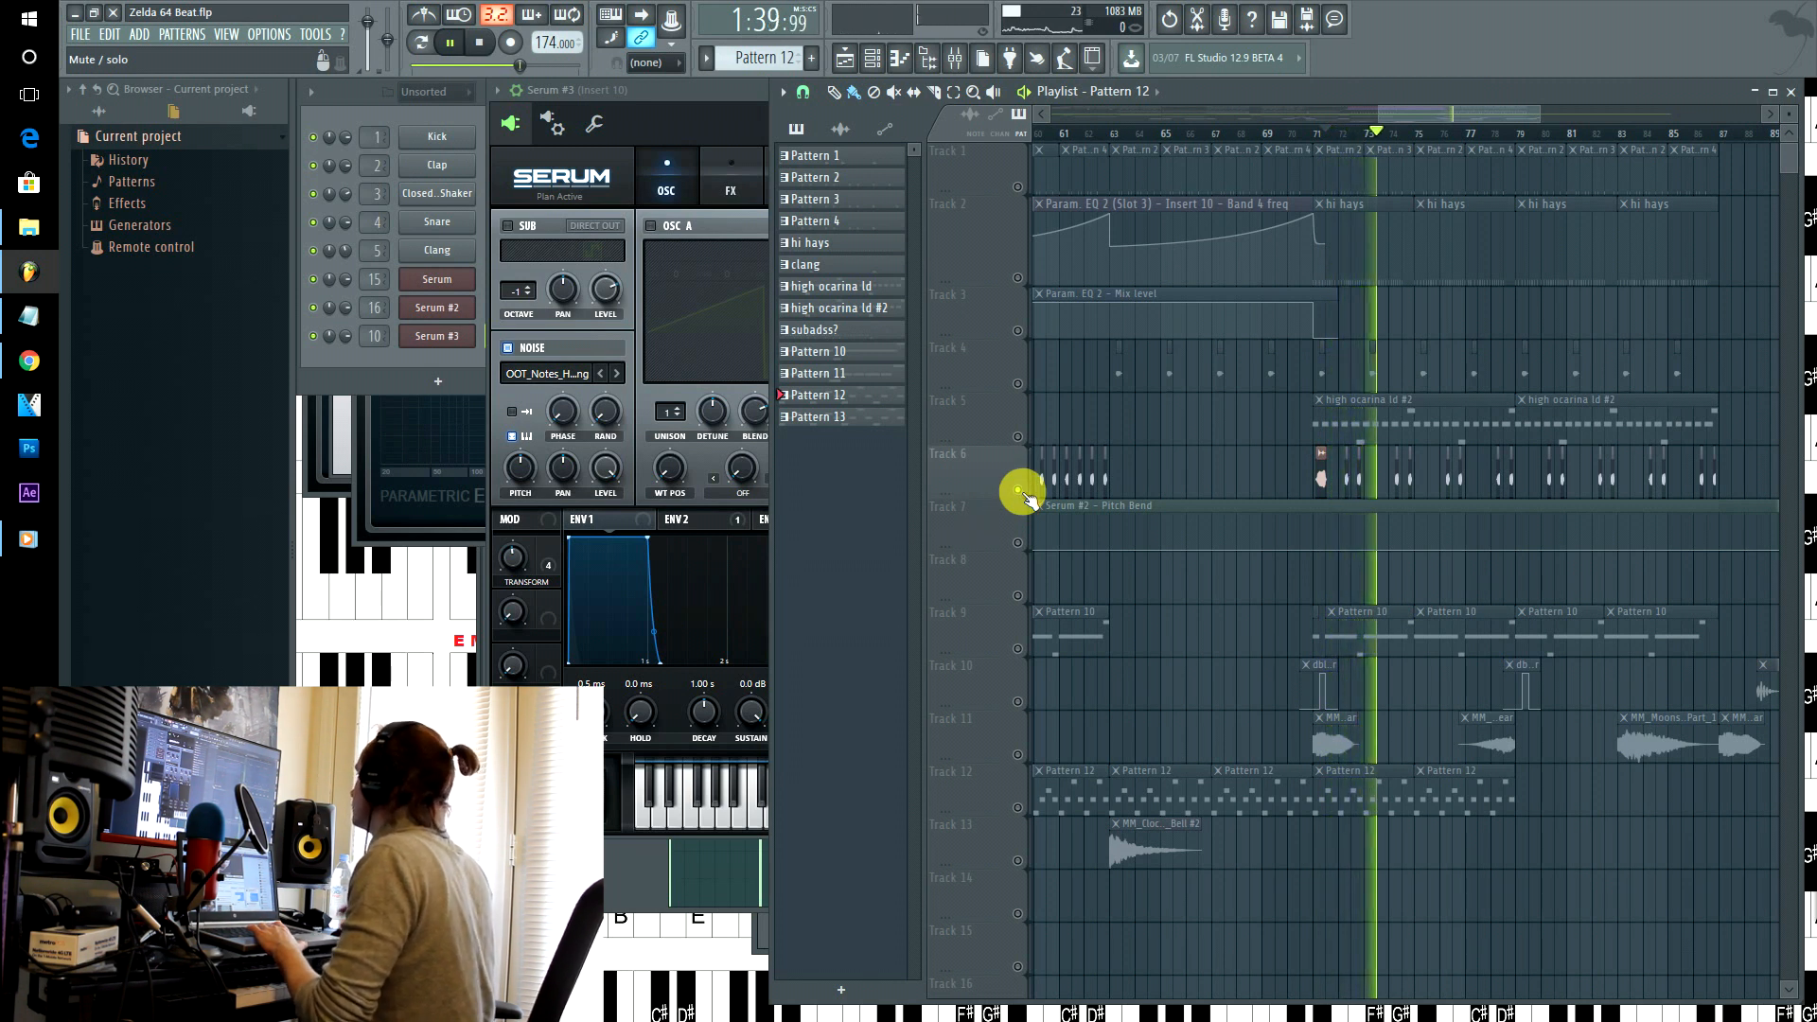
{"action": "key", "text": "space"}
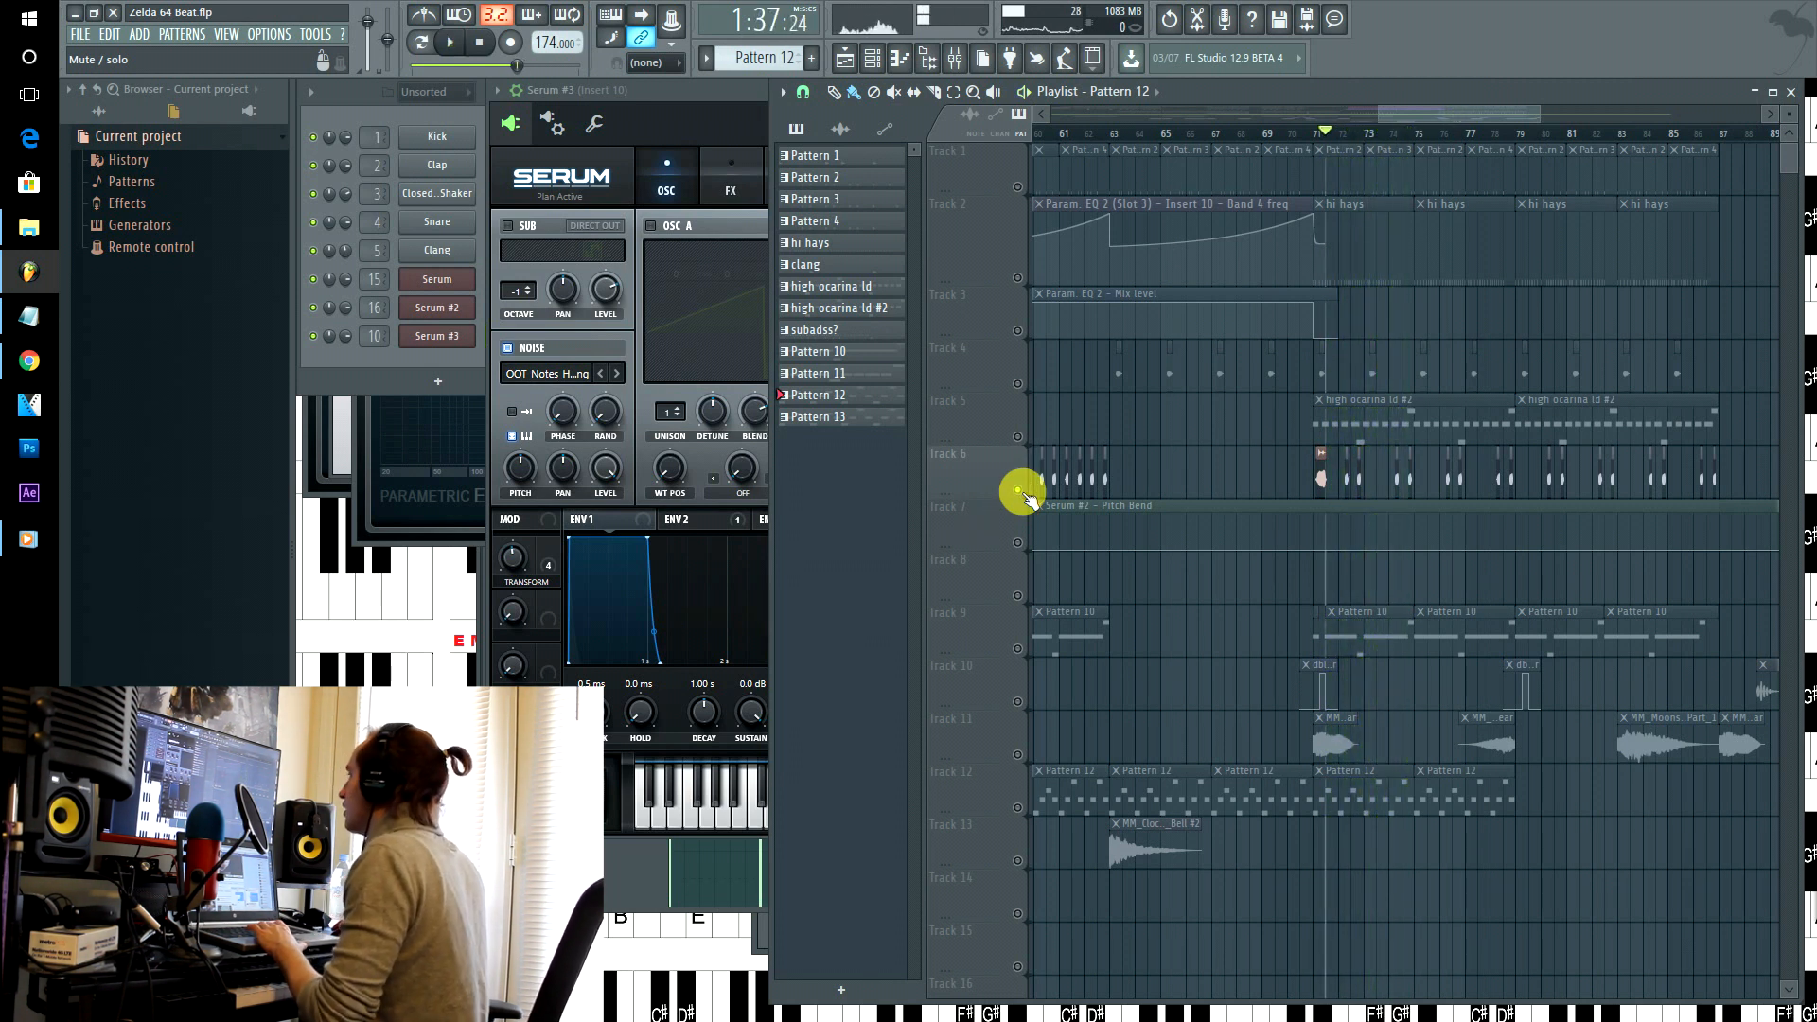
- Open the settings of the OOT_AdultLink_Huff2 and OOT_AdultLink_StrongAttack2 sample clips on Track 6
{"action": "double_click", "coordinate": [1363, 477]}
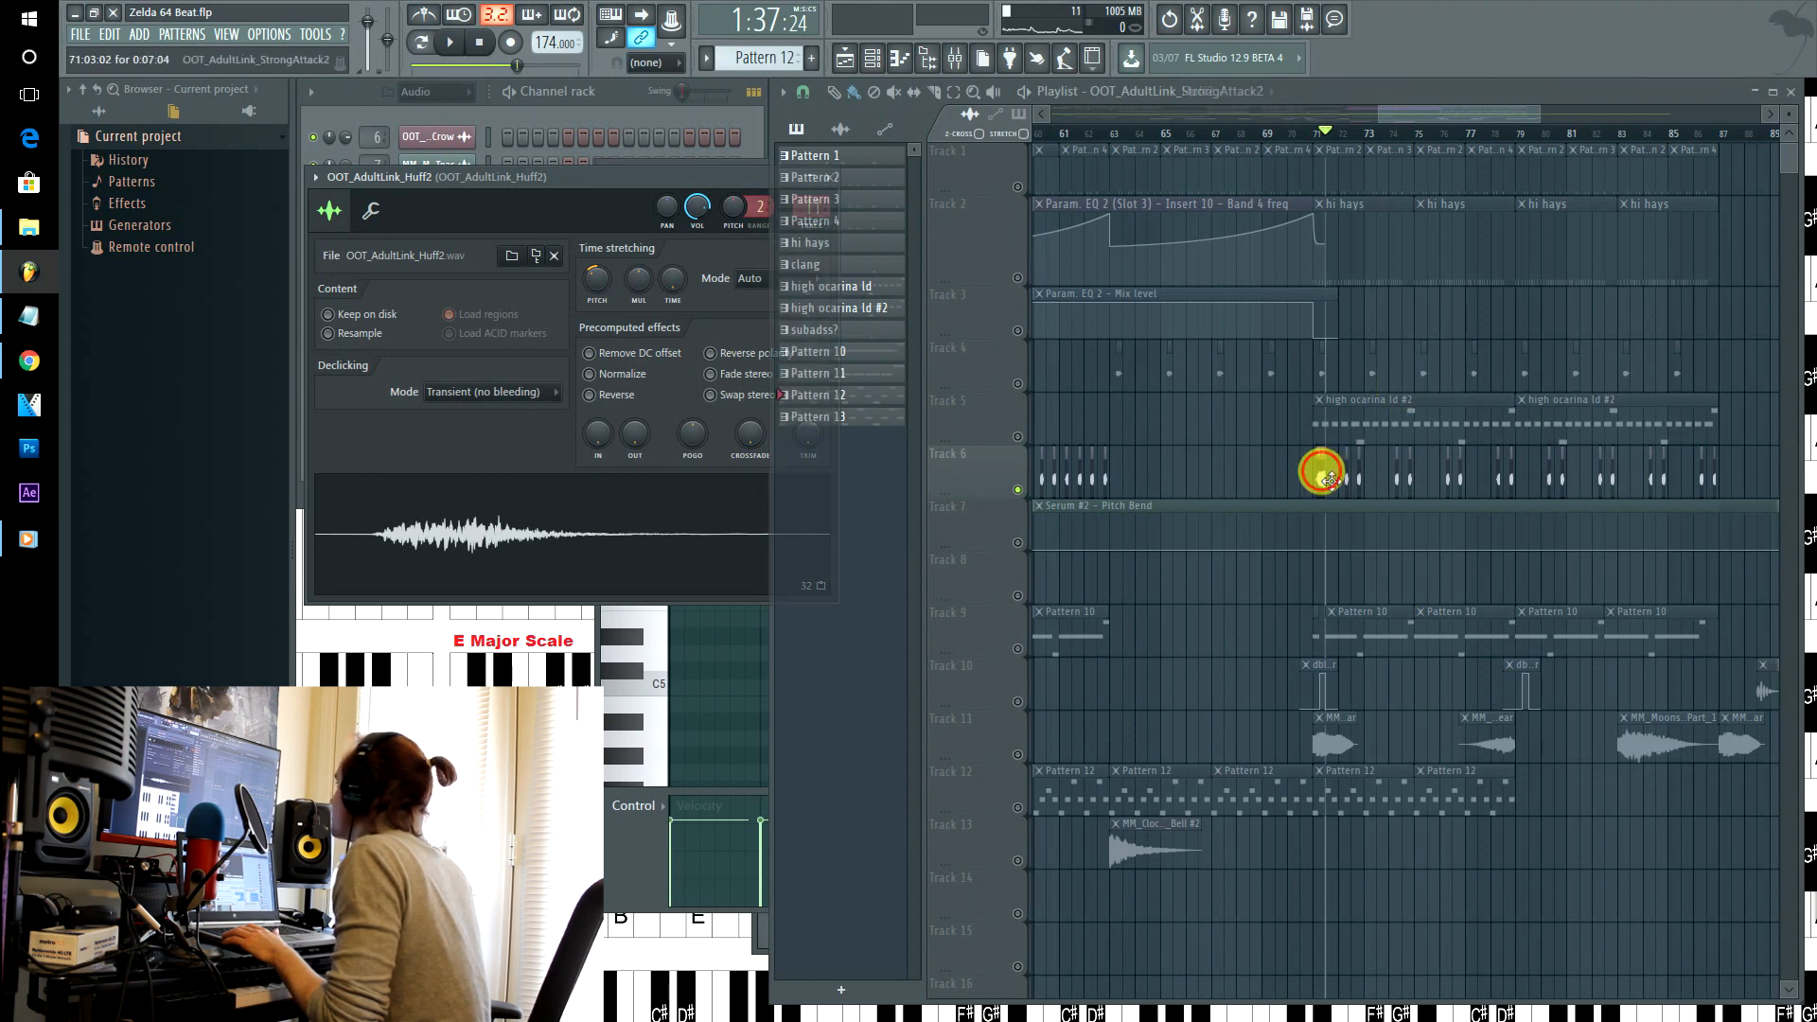
{"action": "left_click", "coordinate": [1331, 481]}
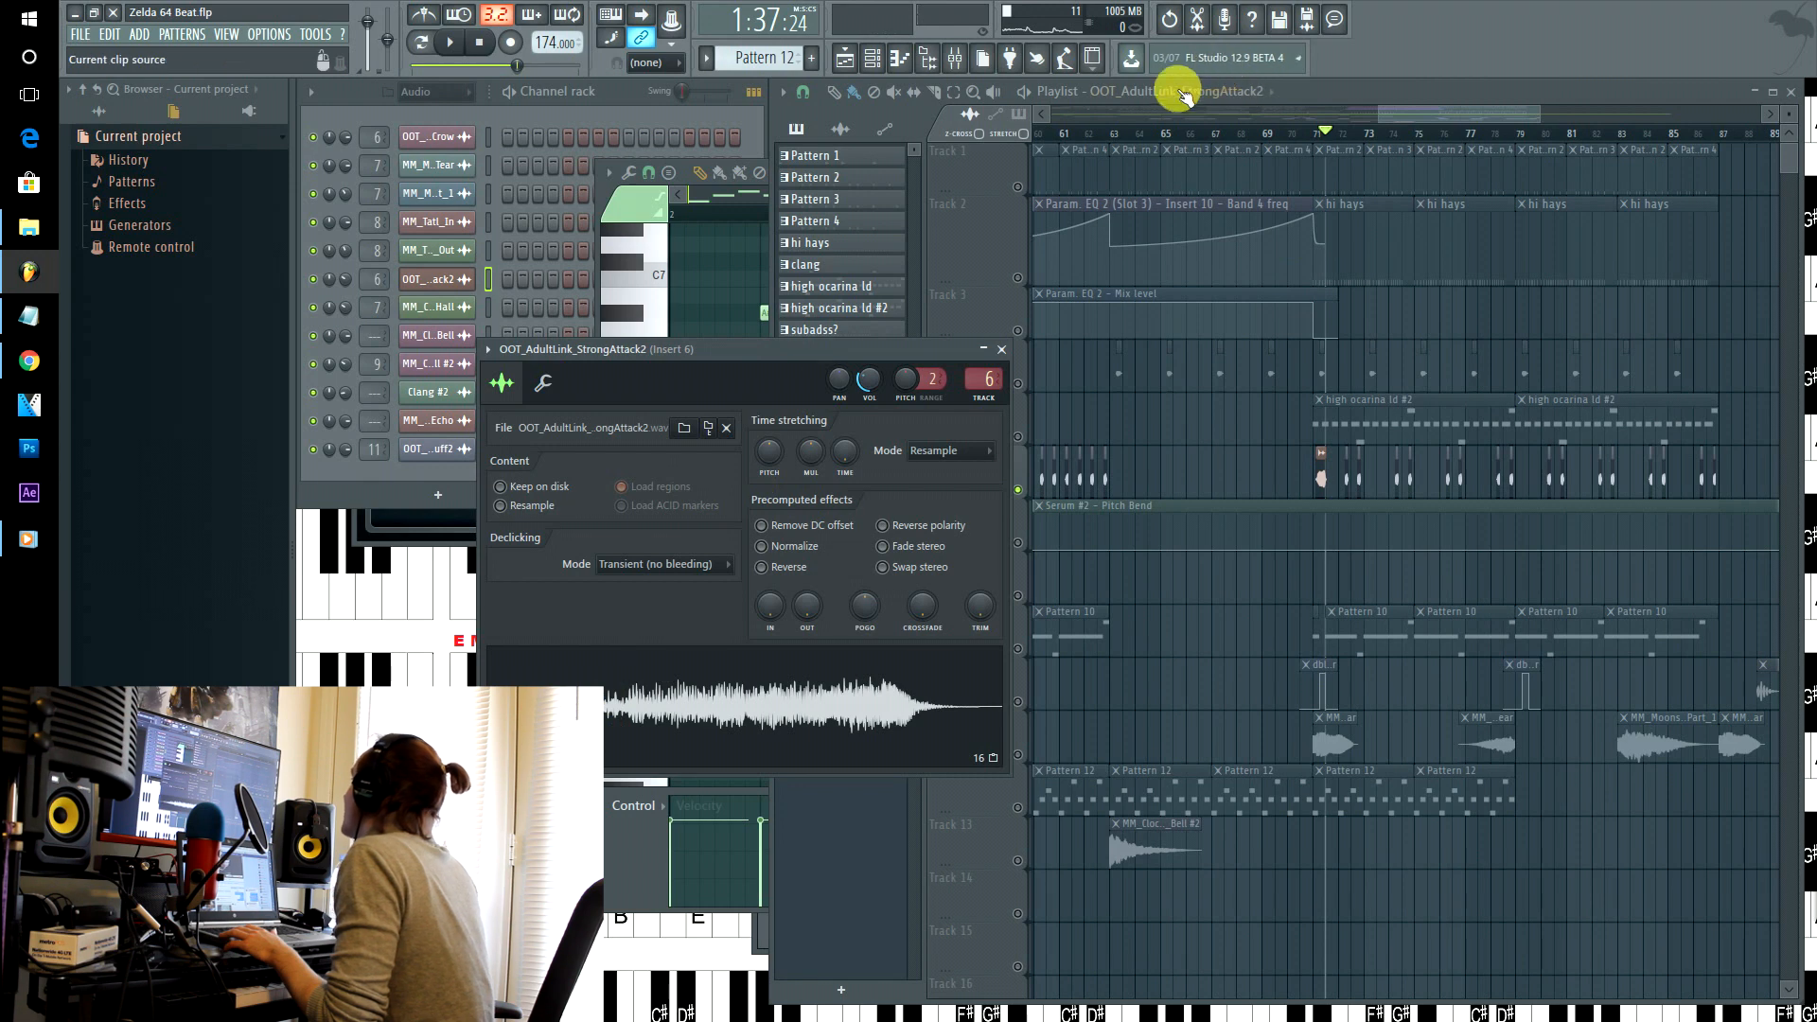
- Review the end of the arrangement, take Track 6 out of solo, and play the full beat from the start
{"action": "left_click_drag", "start_coordinate": [1407, 113], "coordinate": [1480, 138]}
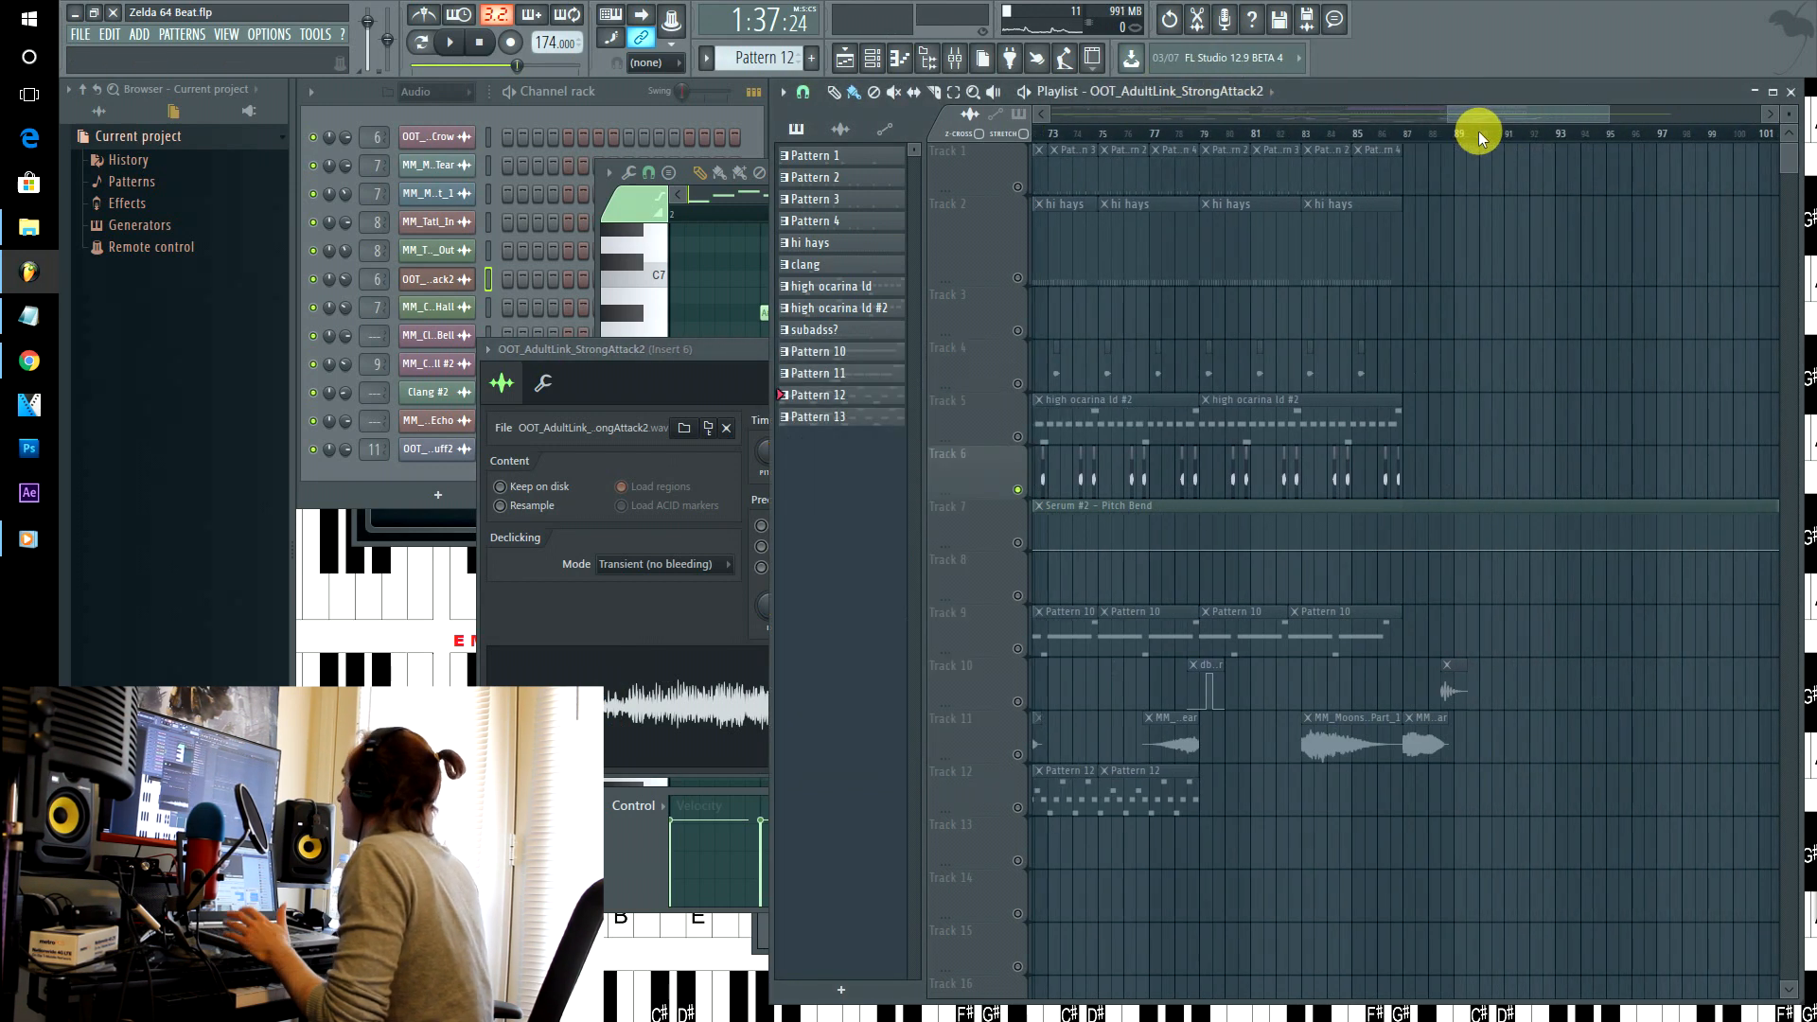
{"action": "left_click_drag", "start_coordinate": [1457, 115], "coordinate": [1045, 115]}
{"action": "left_click", "coordinate": [1018, 489]}
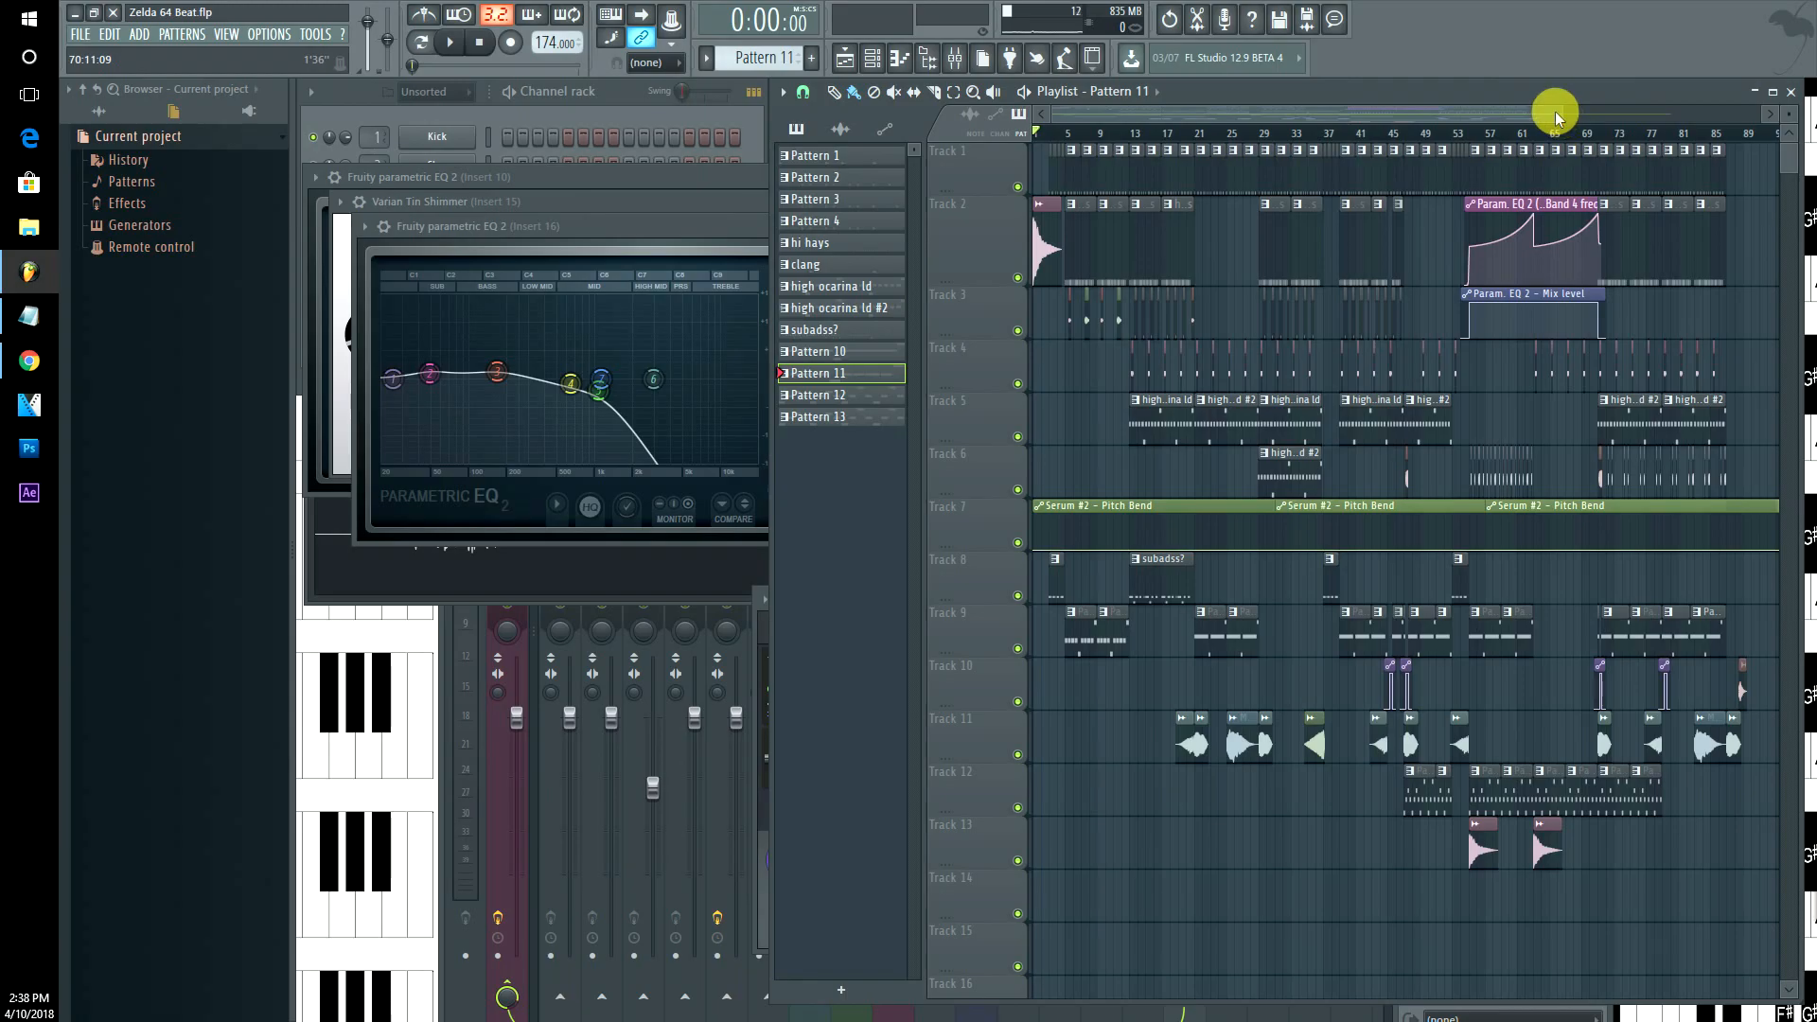
{"action": "key", "text": "space"}
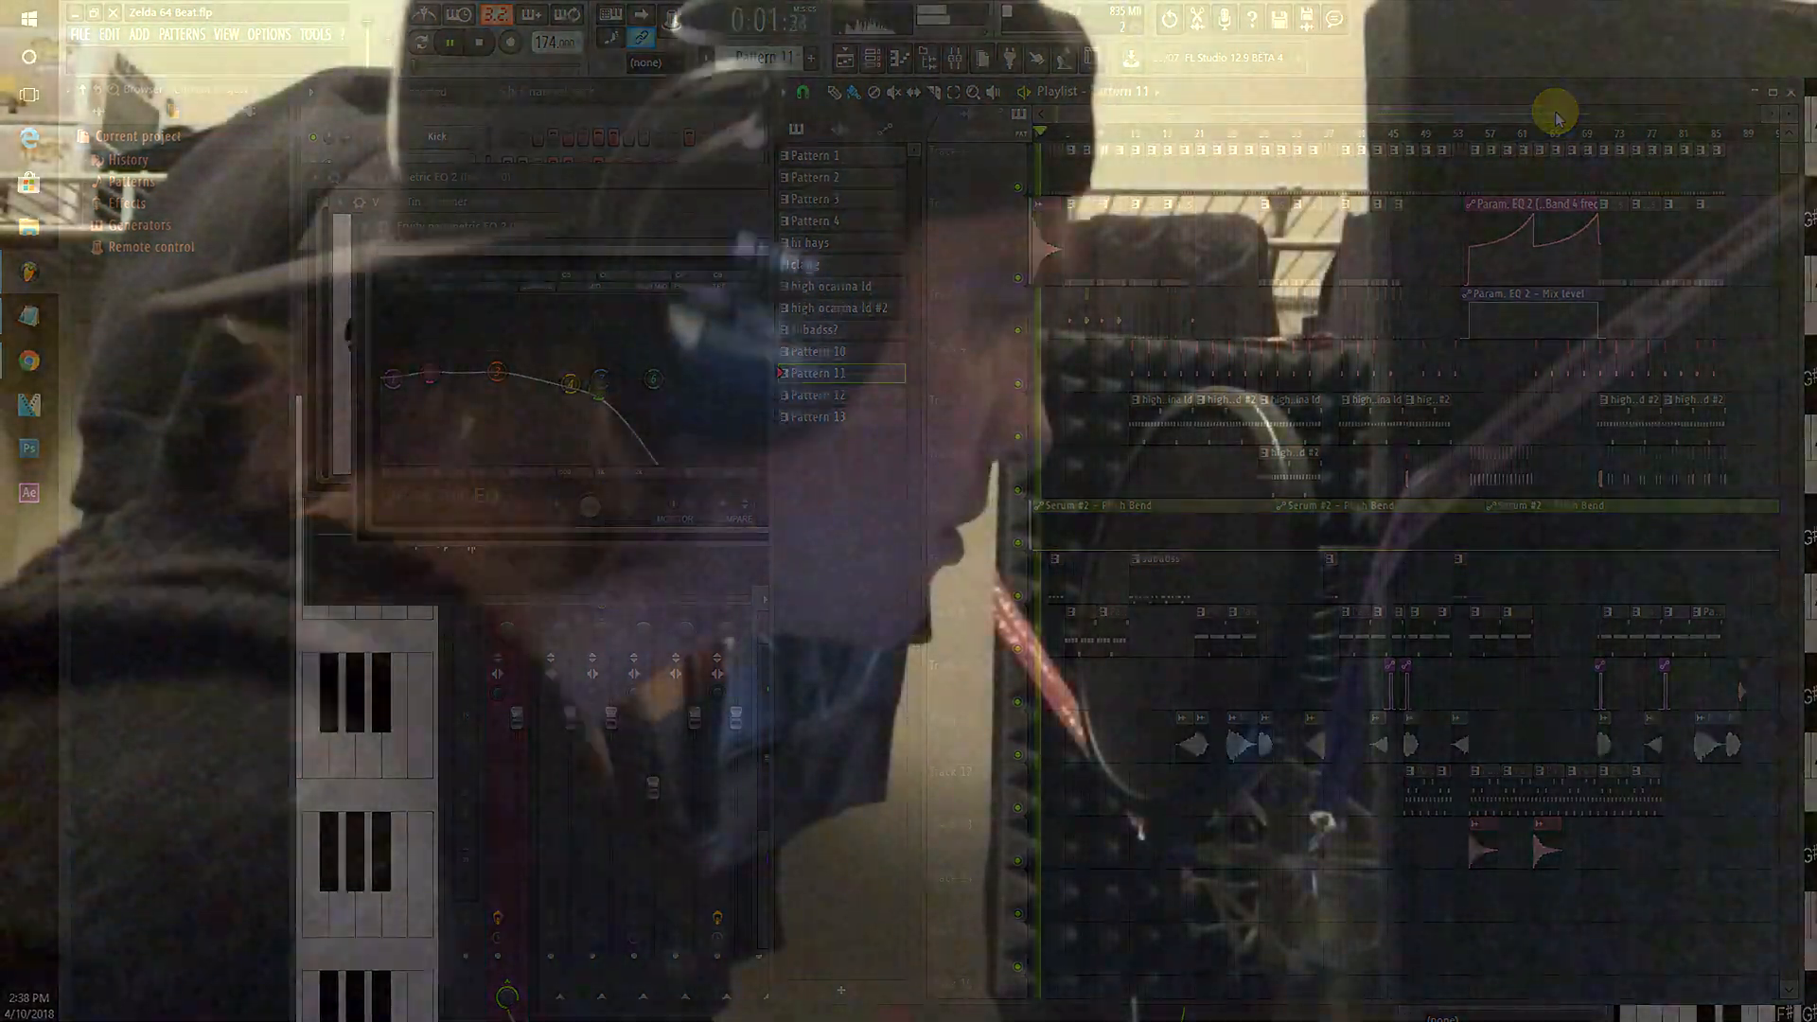